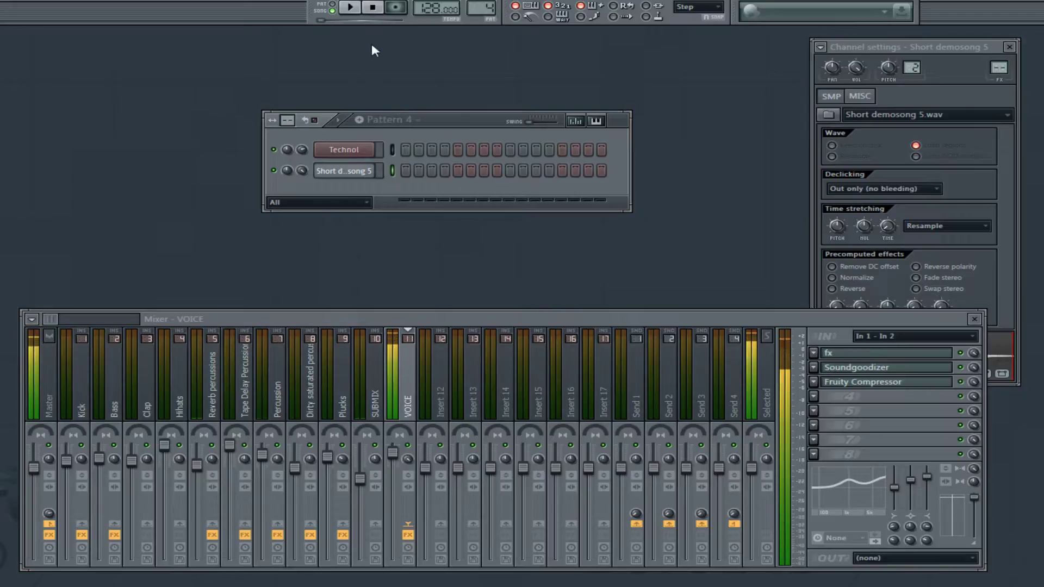
- Play the song briefly and stop the playback
click(355, 7)
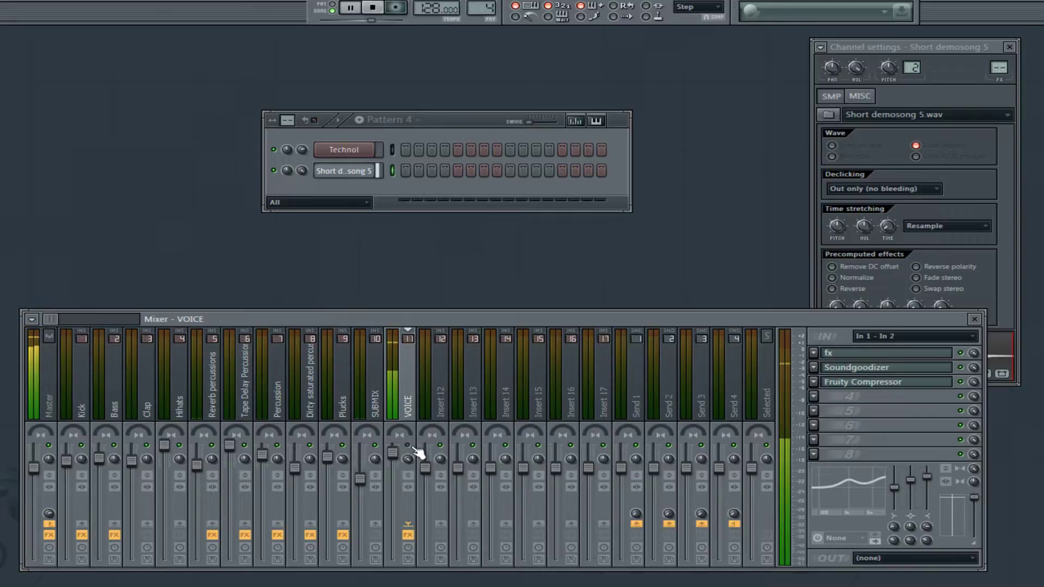
click(374, 7)
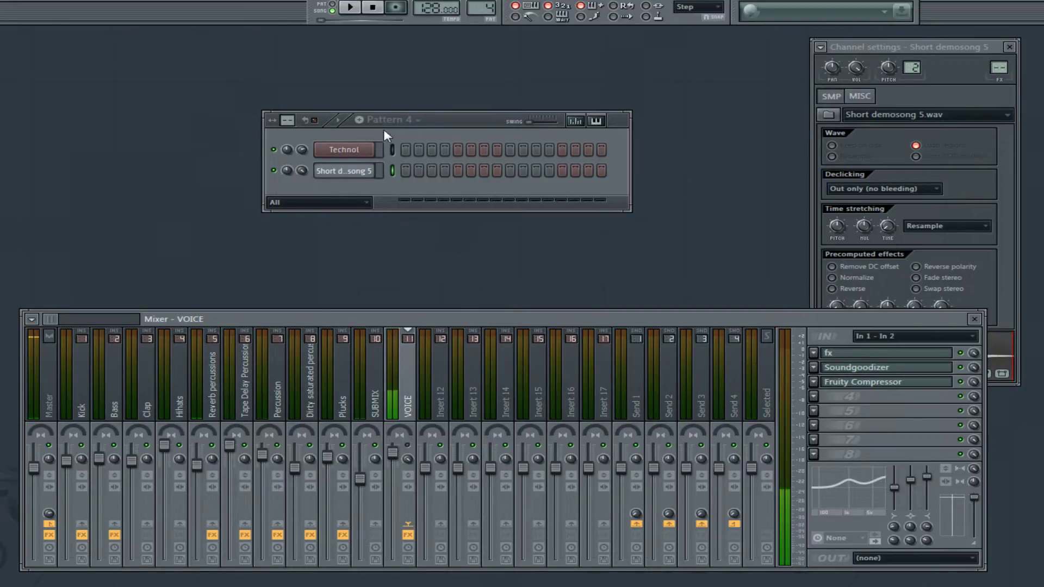
- Place a B4 note at the start of bar 1 in the Technol channel's piano roll and close the piano roll
right_click(376, 148)
click(396, 146)
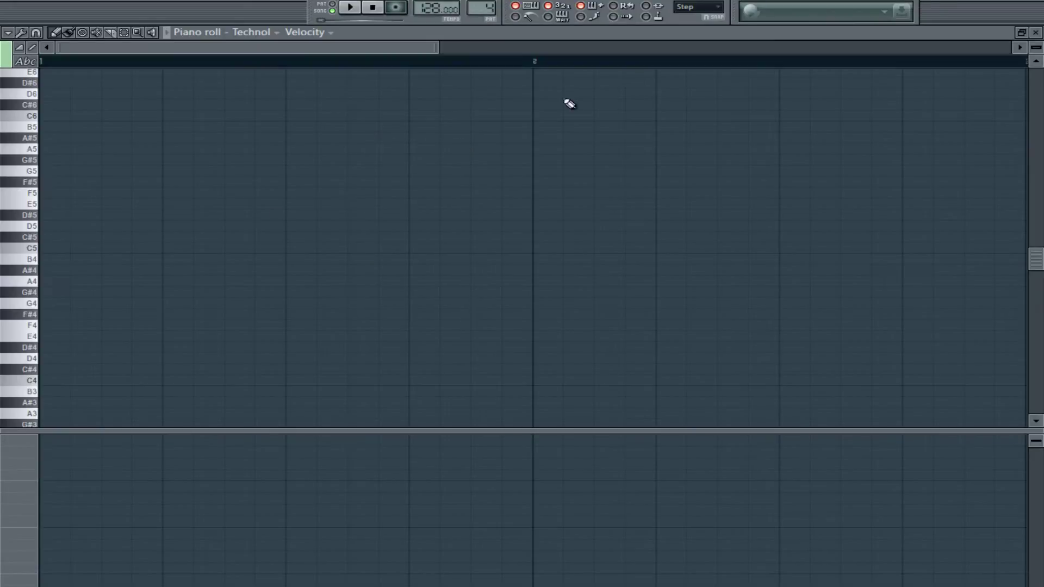
click(73, 239)
drag(79, 237, 58, 257)
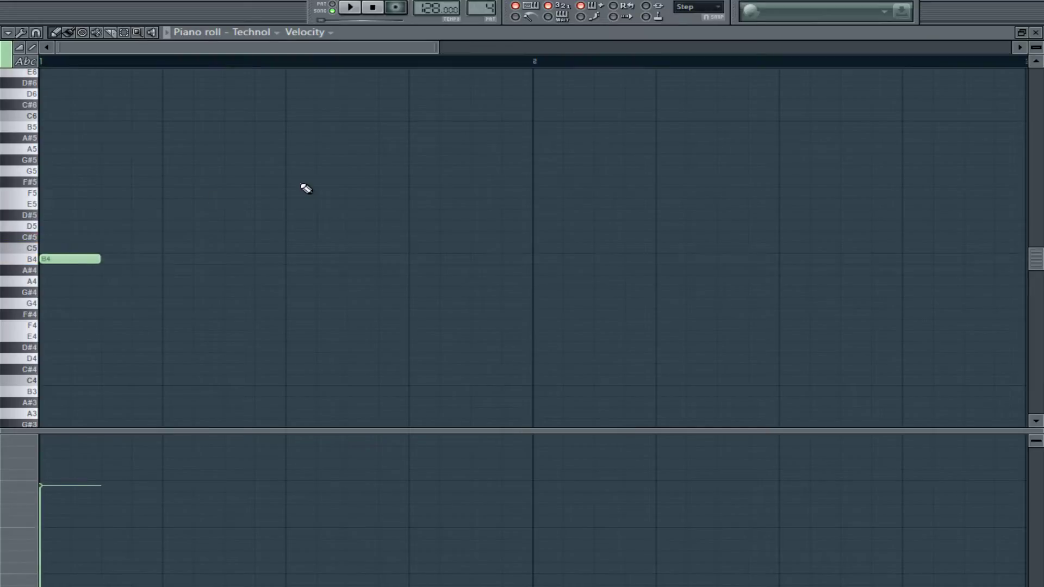
click(1035, 33)
- Try several beat kit presets in the Technol instrument, settle on BEAT KIT 8, and audition its sound
click(349, 152)
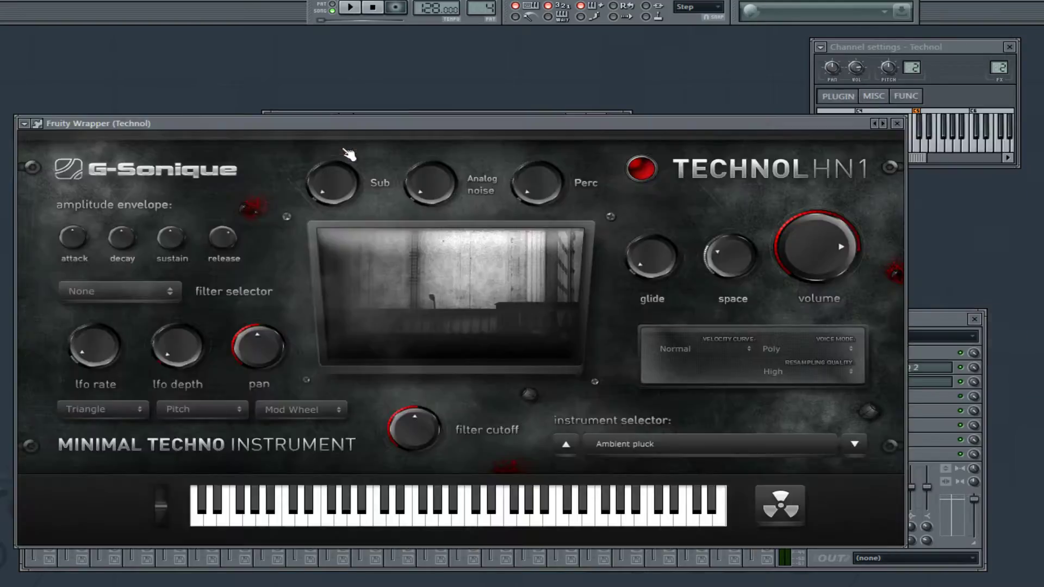
click(621, 443)
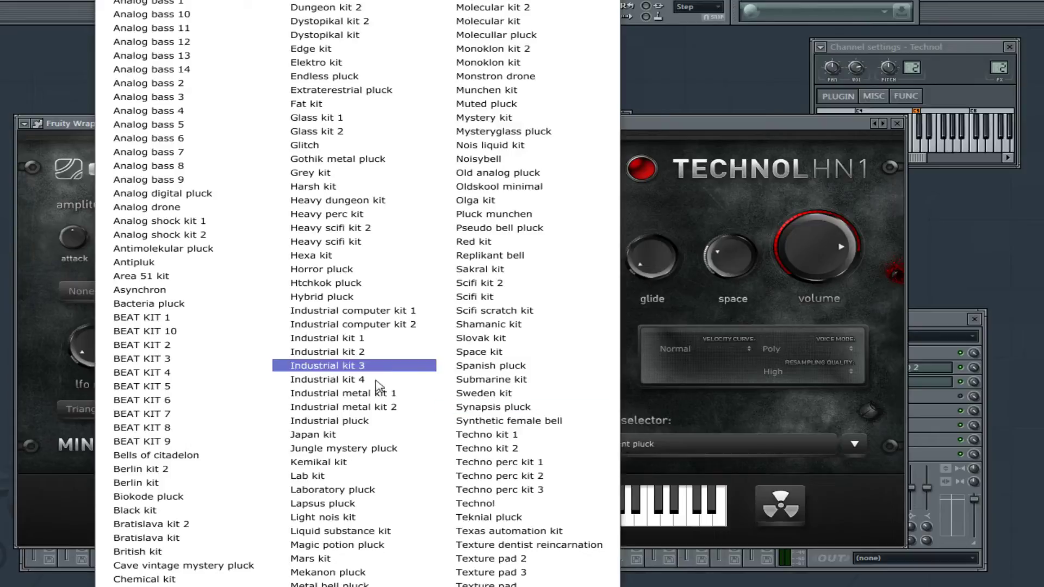
click(170, 318)
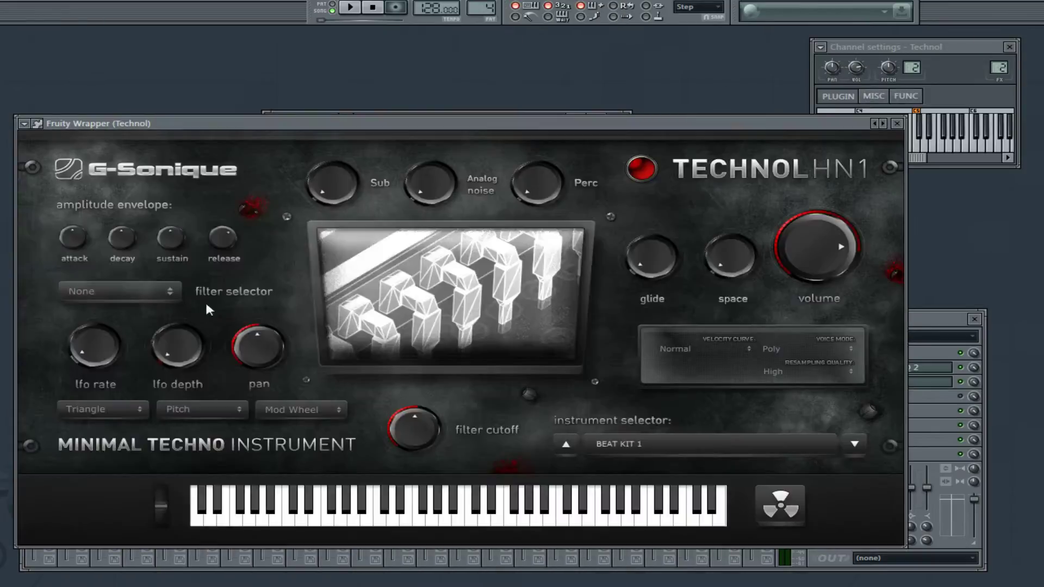
click(422, 113)
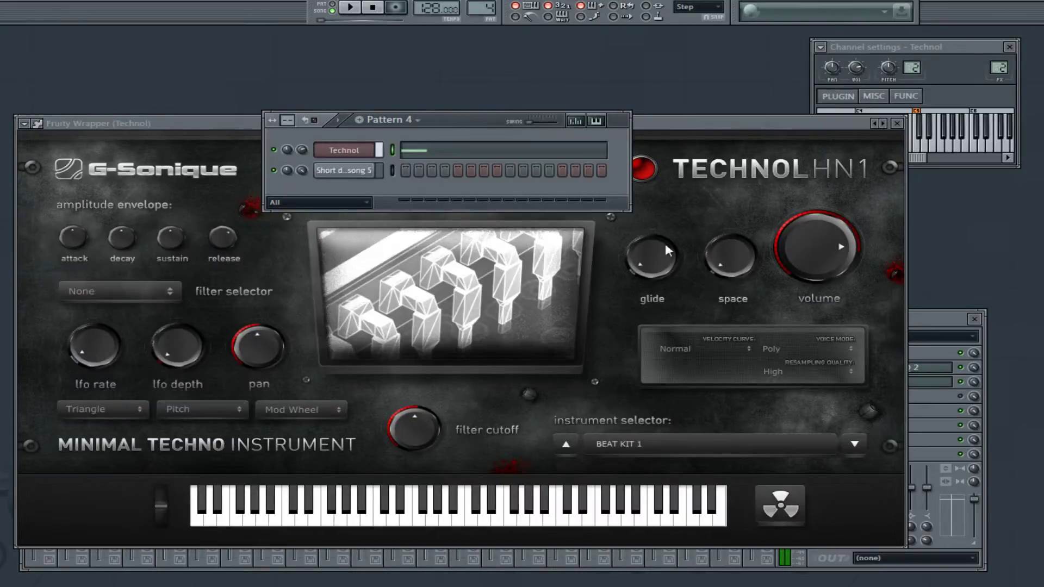
click(641, 437)
click(239, 387)
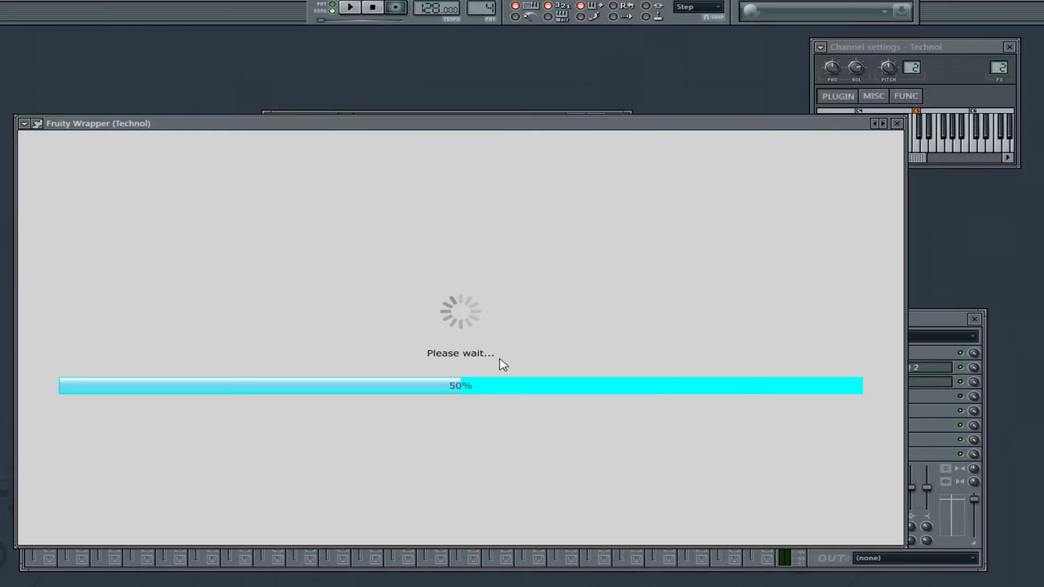
click(853, 442)
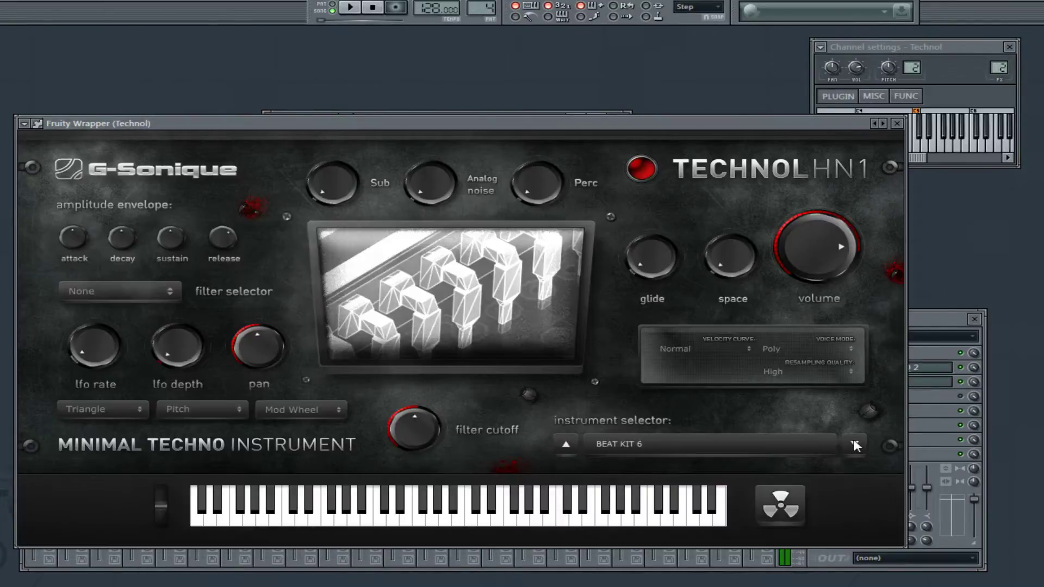
click(853, 443)
click(854, 444)
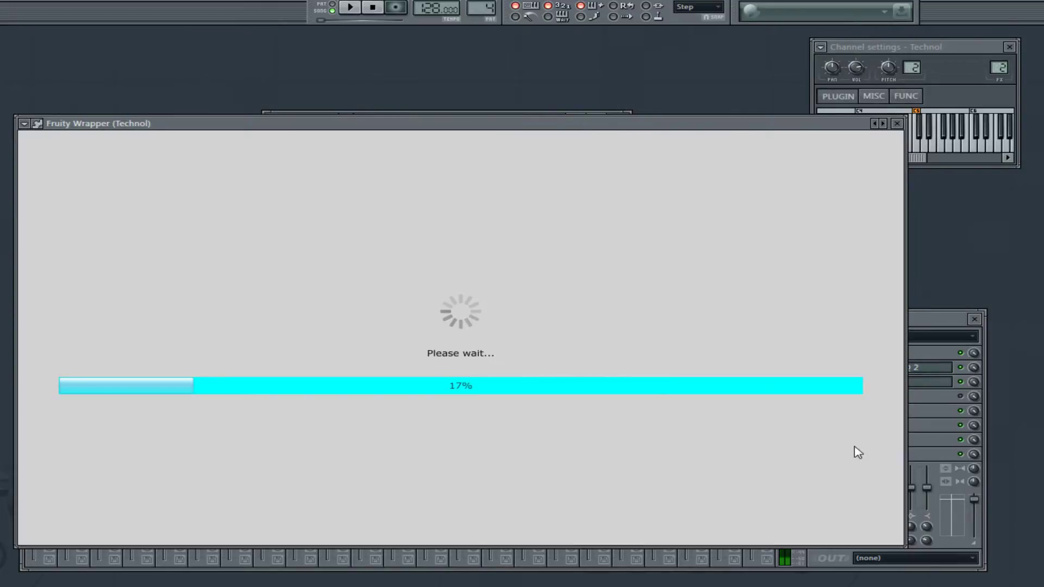
key(z)
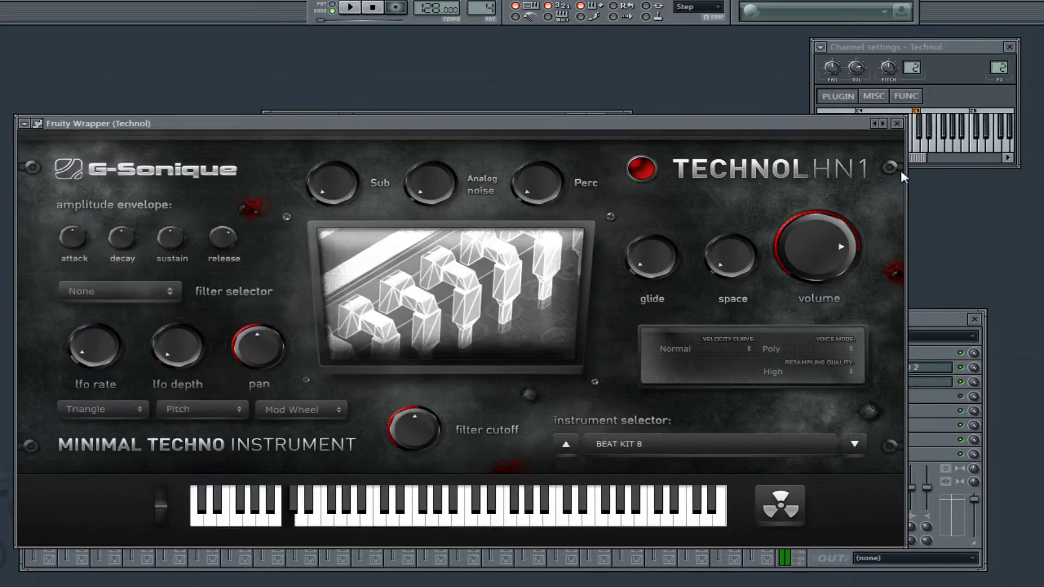
click(898, 123)
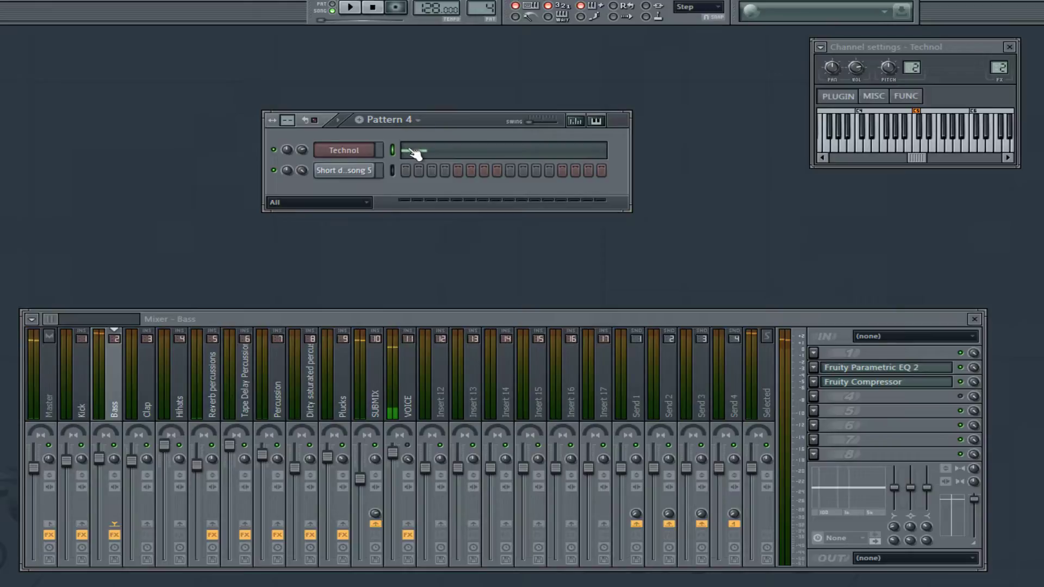
- Add B4 notes on steps 5, 8 and 13 of bar 1 in the Technol piano roll and play the pattern
click(415, 448)
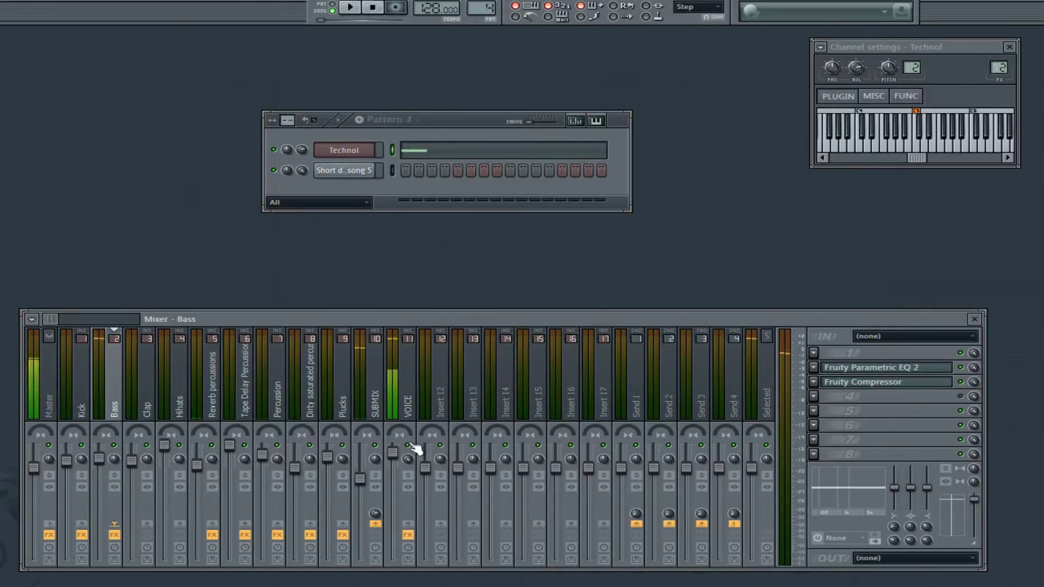
click(456, 157)
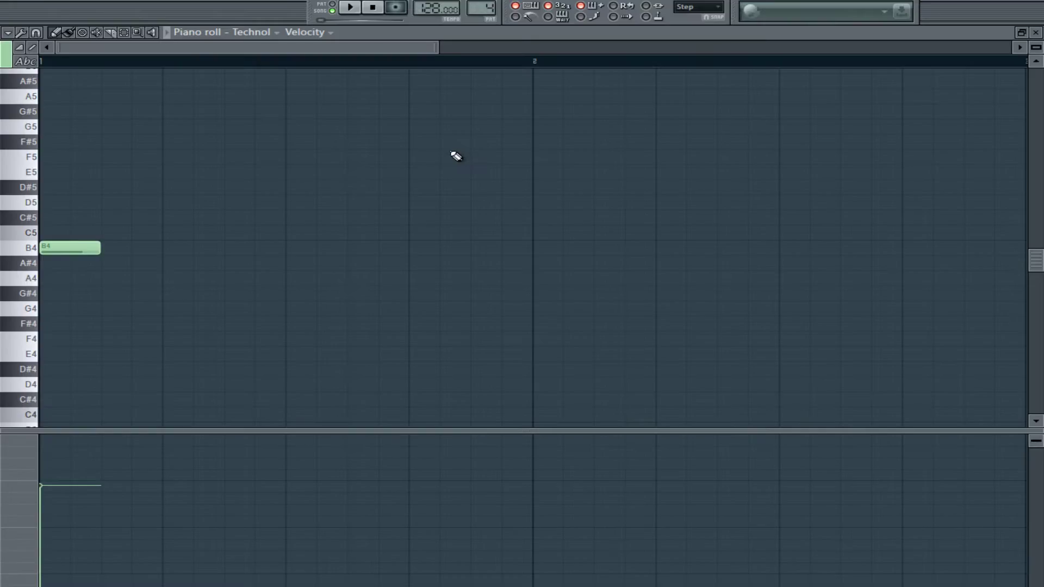
mouse_move(65, 247)
mouse_down()
mouse_move(70, 228)
mouse_move(69, 248)
mouse_up()
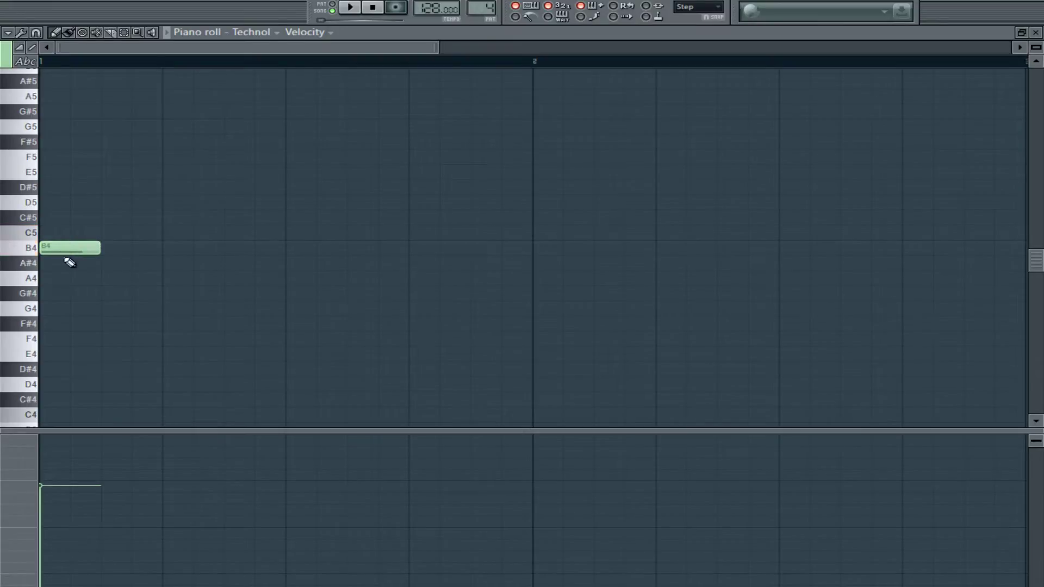
click(167, 248)
click(256, 249)
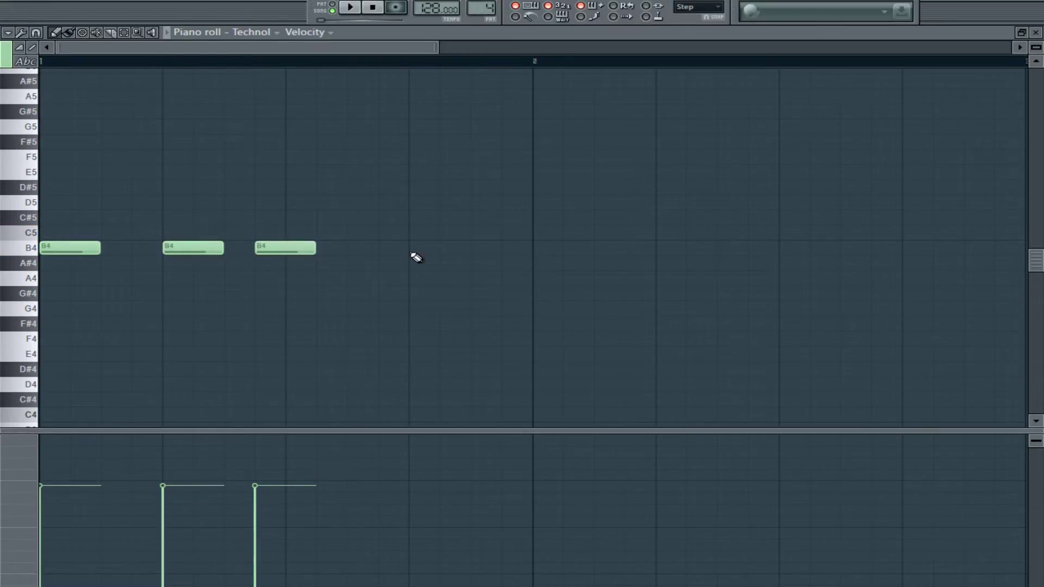
click(412, 250)
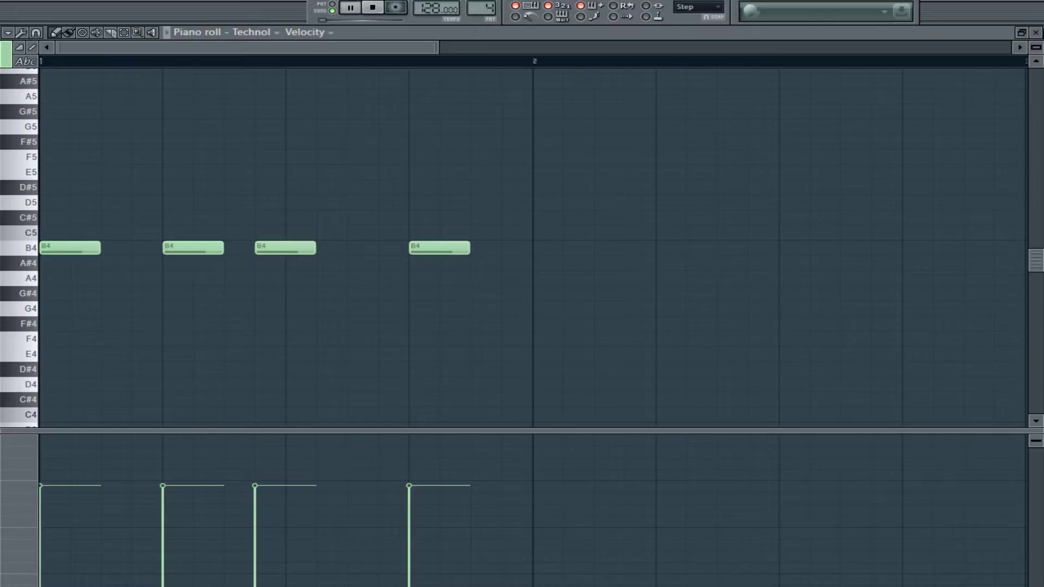
click(1035, 32)
click(350, 7)
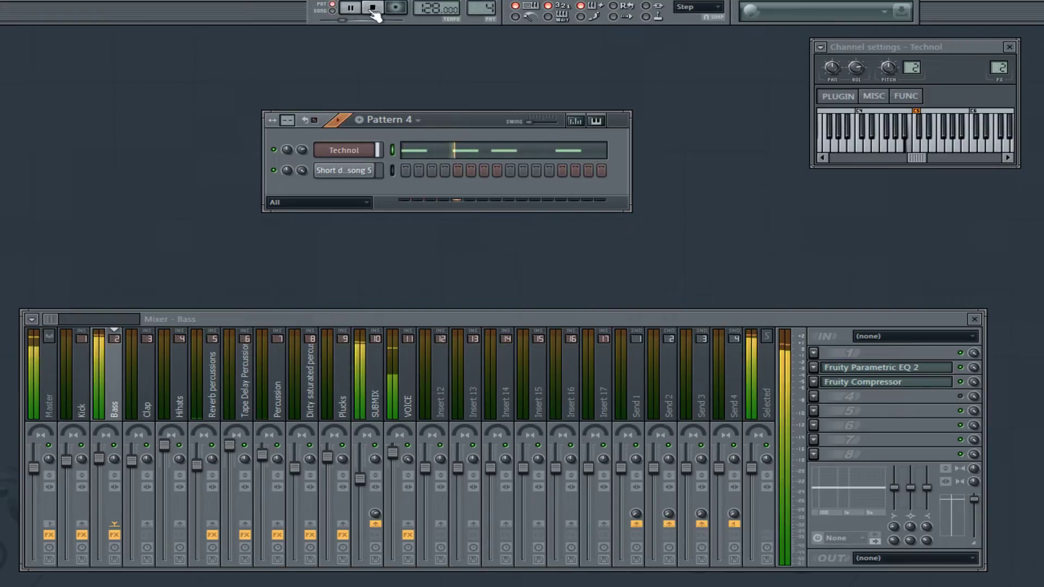
- Replace the two middle B4 notes in the Technol piano roll with B4 notes on steps 4 and 7
click(447, 151)
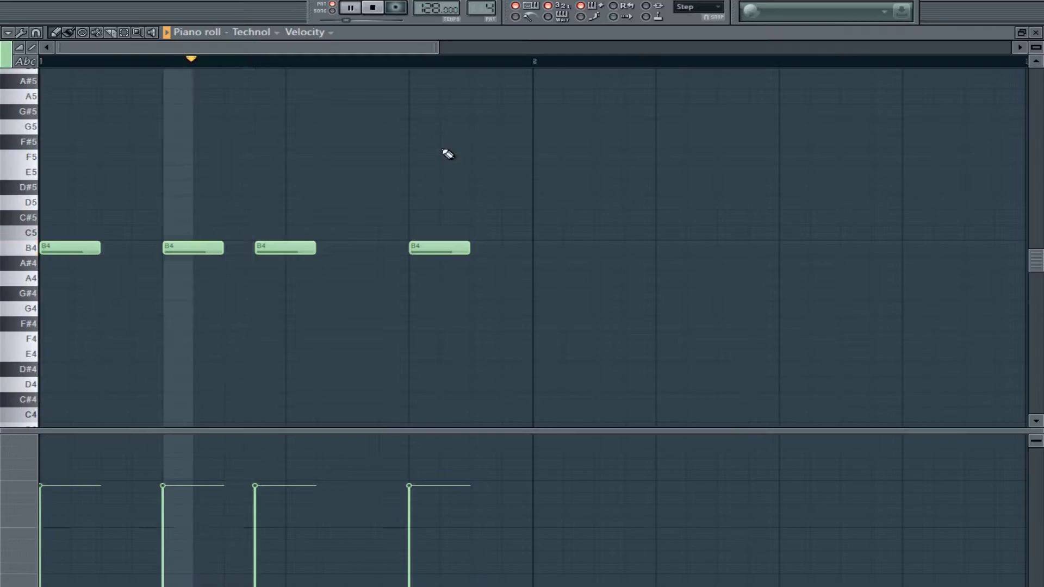
right_click(210, 247)
right_click(286, 248)
click(140, 248)
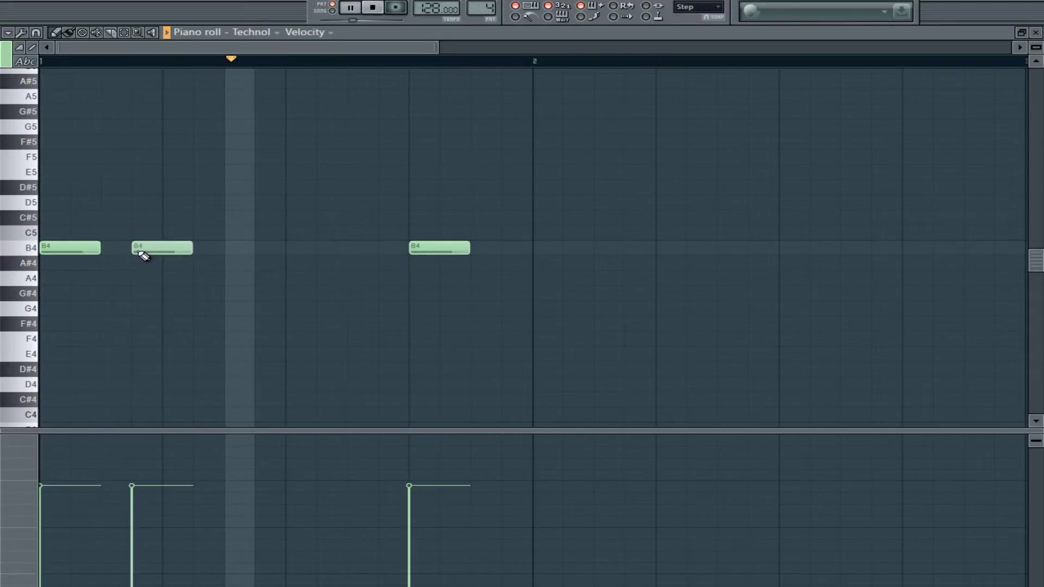
click(256, 249)
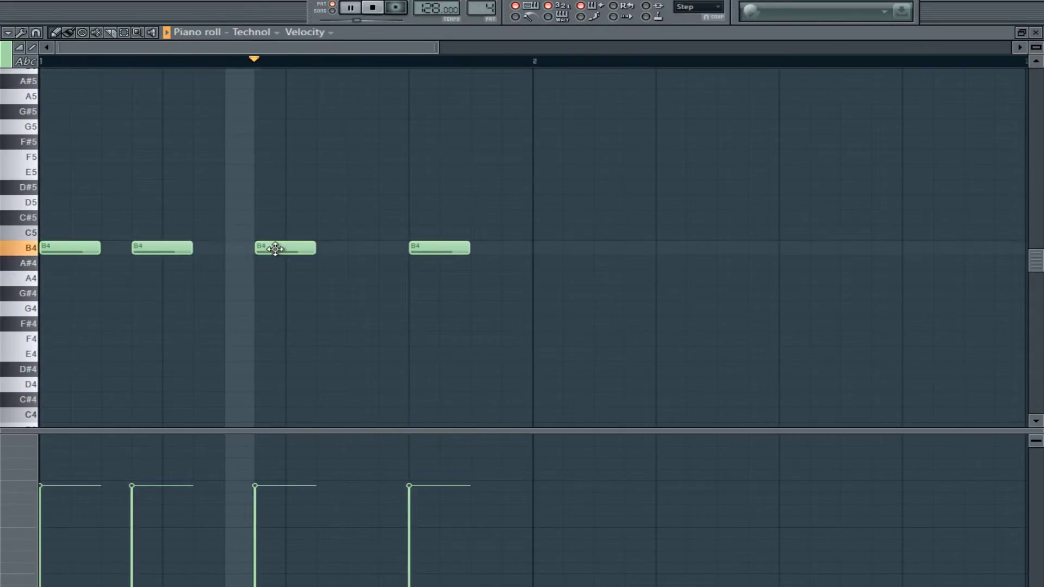
drag(275, 249, 235, 248)
mouse_move(148, 248)
mouse_down()
mouse_move(116, 245)
mouse_move(148, 245)
mouse_up()
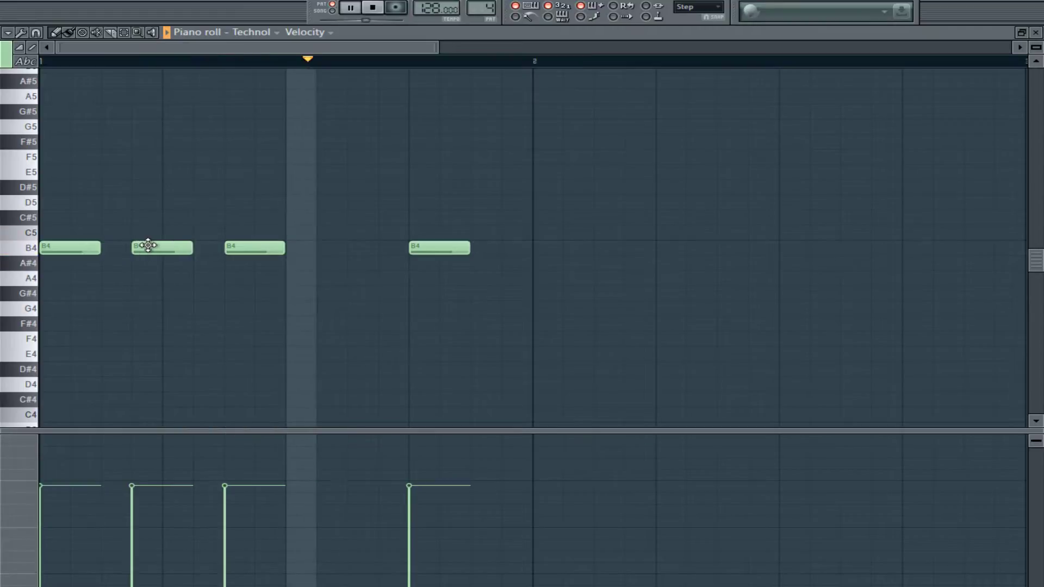
- Replace the last B4 note with B4 notes on steps 9, 12 and 15, and close the piano roll
right_click(435, 247)
click(292, 249)
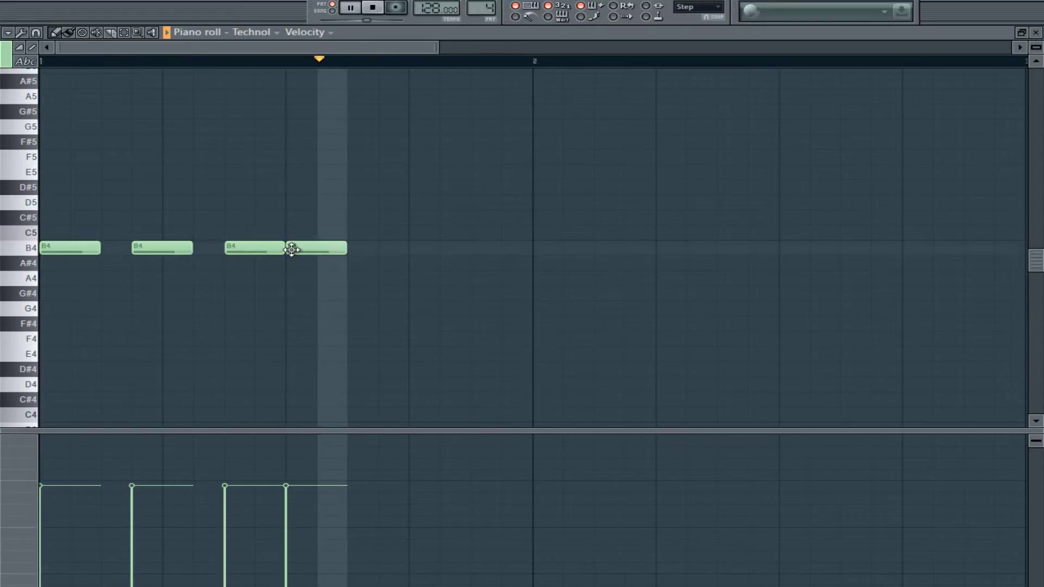
click(430, 249)
drag(445, 249, 421, 247)
click(475, 249)
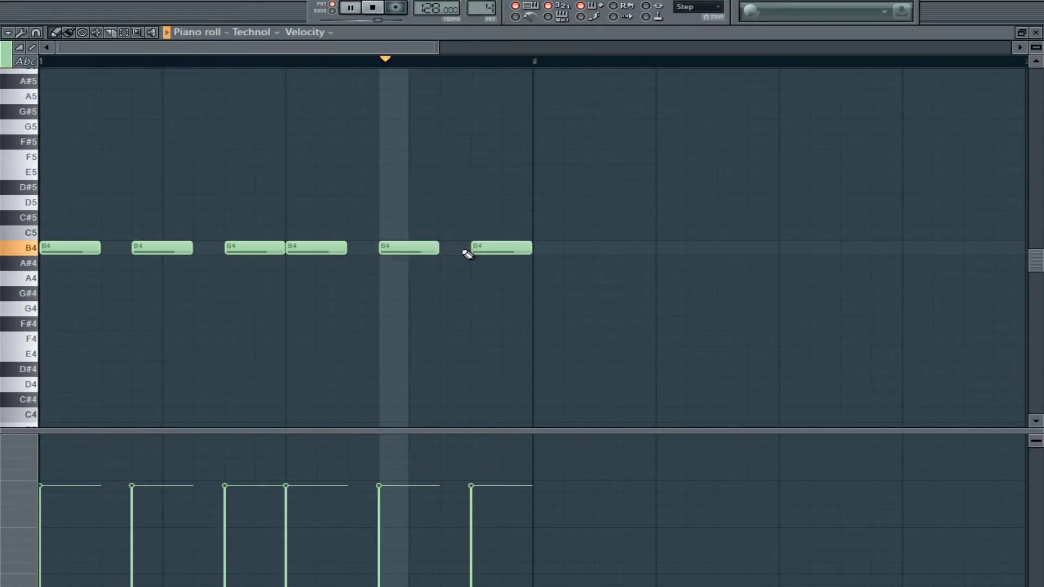
click(1036, 32)
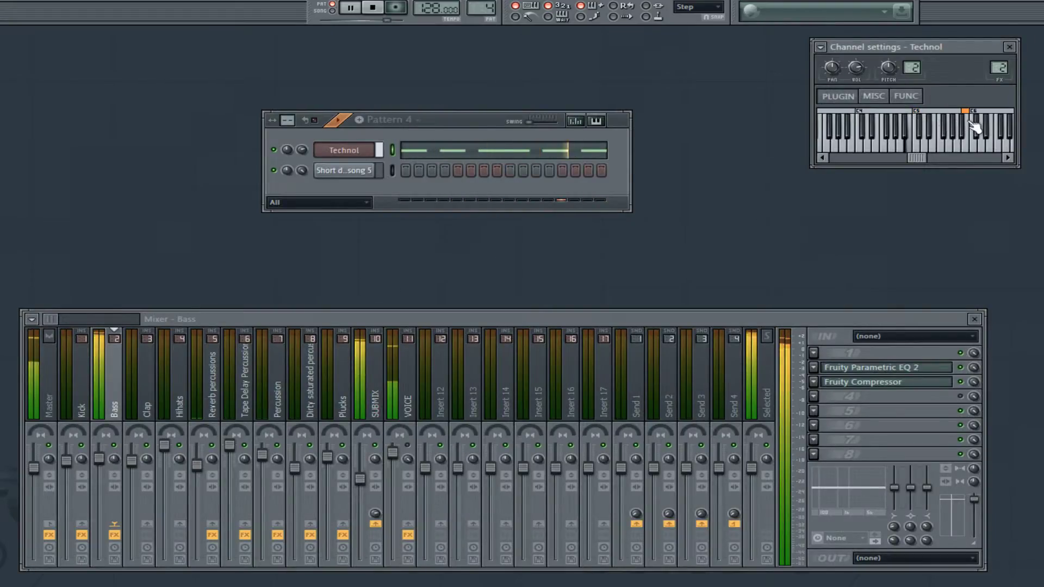
- Raise the Technol instrument's analog noise and Perc levels and adjust its release
click(343, 155)
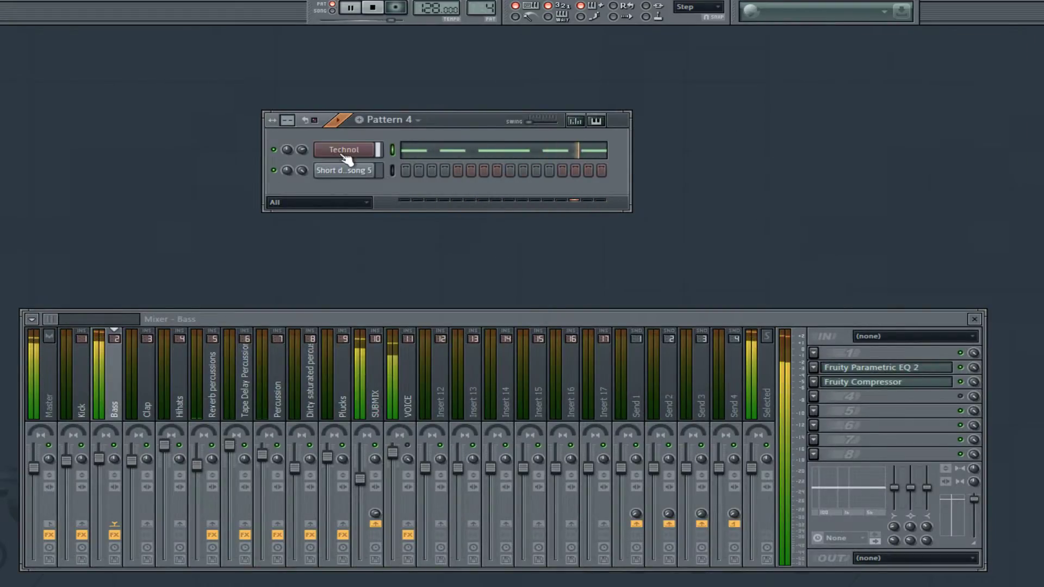
click(345, 156)
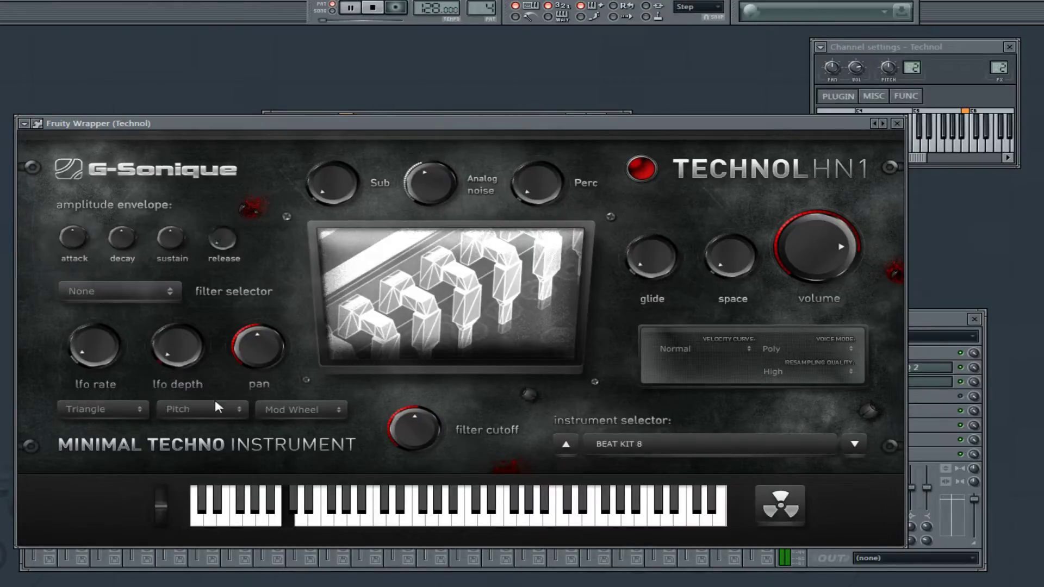
drag(232, 242, 232, 240)
drag(537, 180, 537, 166)
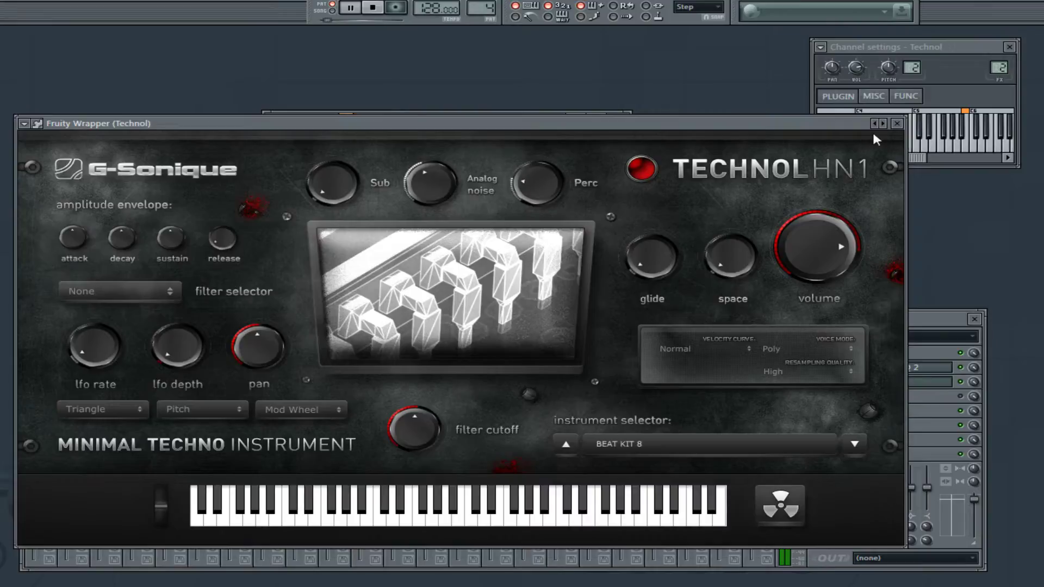
click(898, 124)
- Shorten the third and last B4 notes in the Technol piano roll to one step each
click(433, 147)
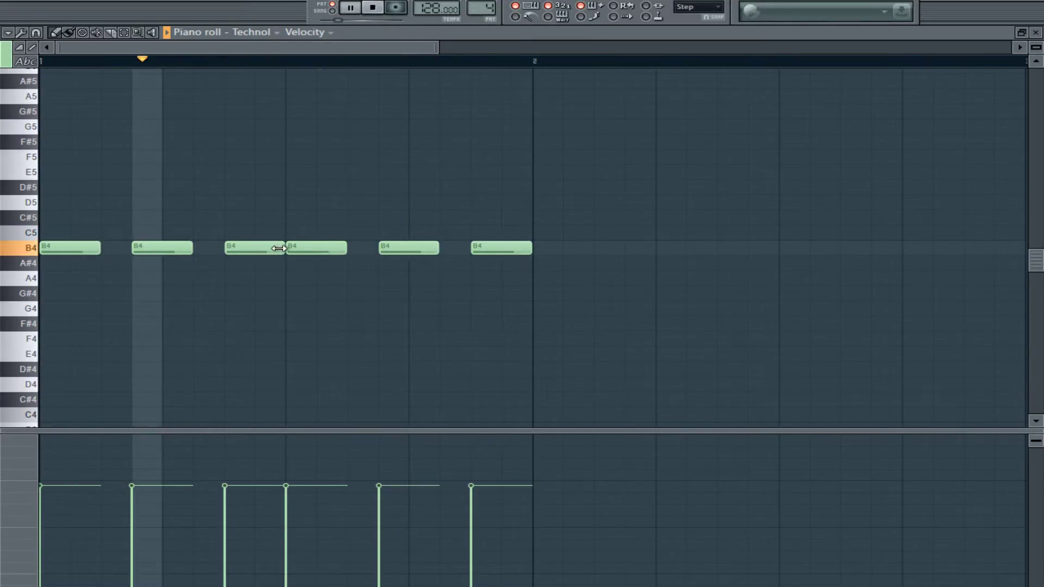
drag(284, 248, 258, 249)
mouse_move(346, 248)
mouse_down()
mouse_move(316, 248)
mouse_move(344, 249)
mouse_up()
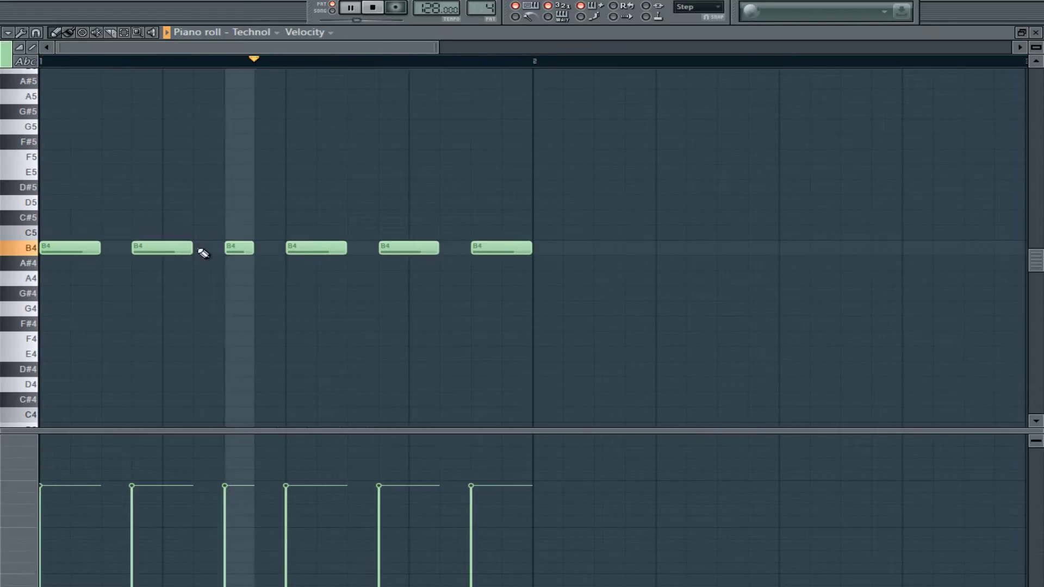
drag(531, 249, 517, 248)
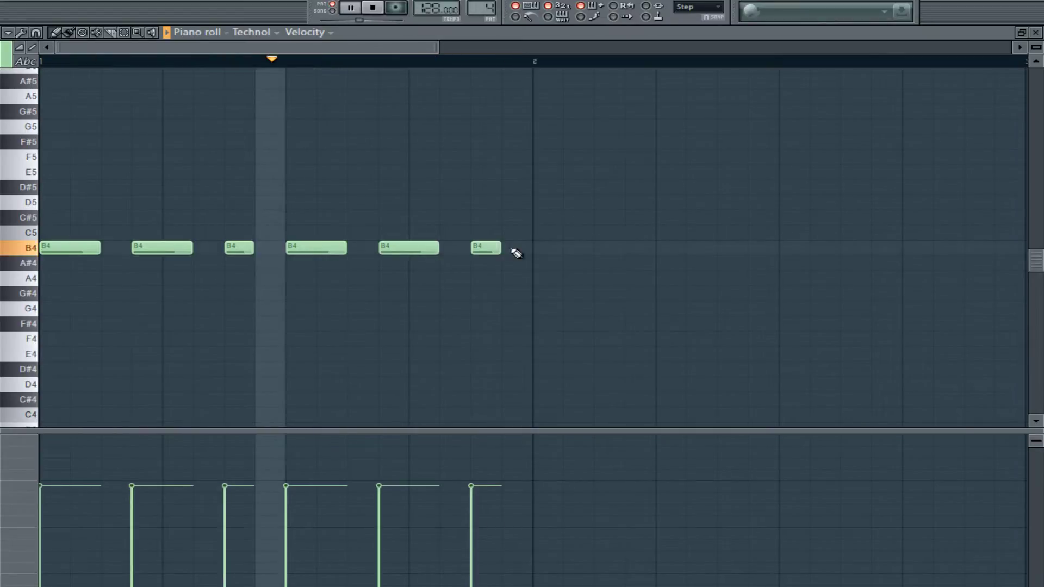
- Set the last B4 note's duration to about one and a half steps and the fifth note's duration to 0:00:039
double_click(481, 248)
drag(632, 318, 604, 330)
click(641, 344)
double_click(431, 249)
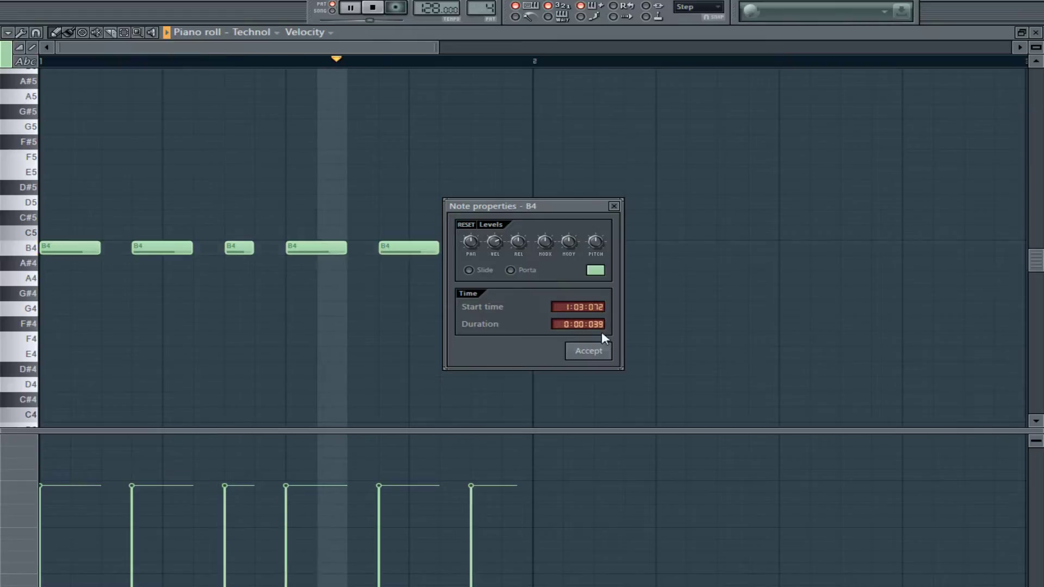
click(595, 351)
- Set the fourth B4 note's duration to 0:00:044, slightly shorten the second and lengthen the fifth, and close the piano roll
double_click(320, 247)
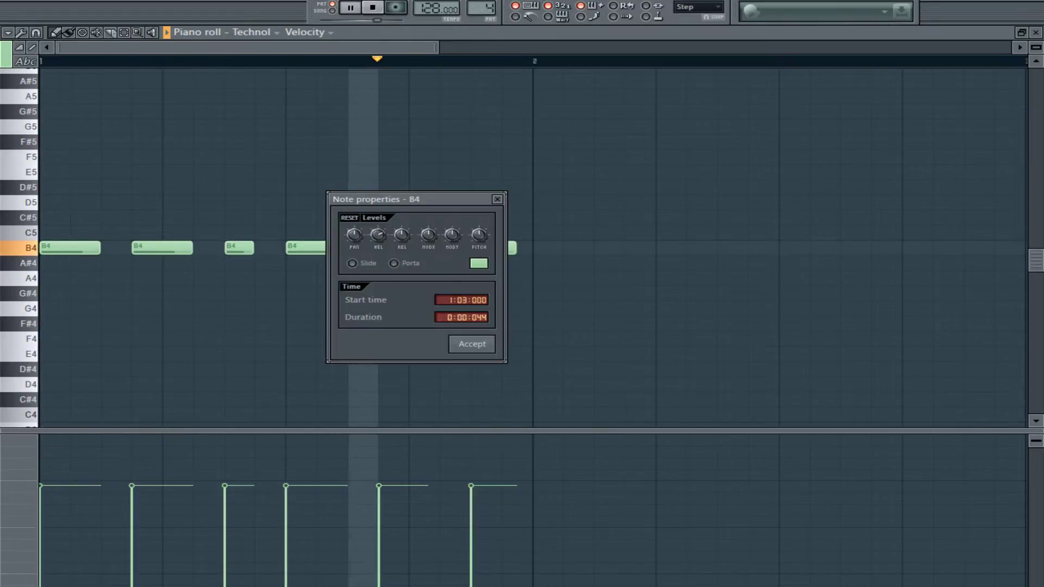
click(473, 345)
double_click(141, 248)
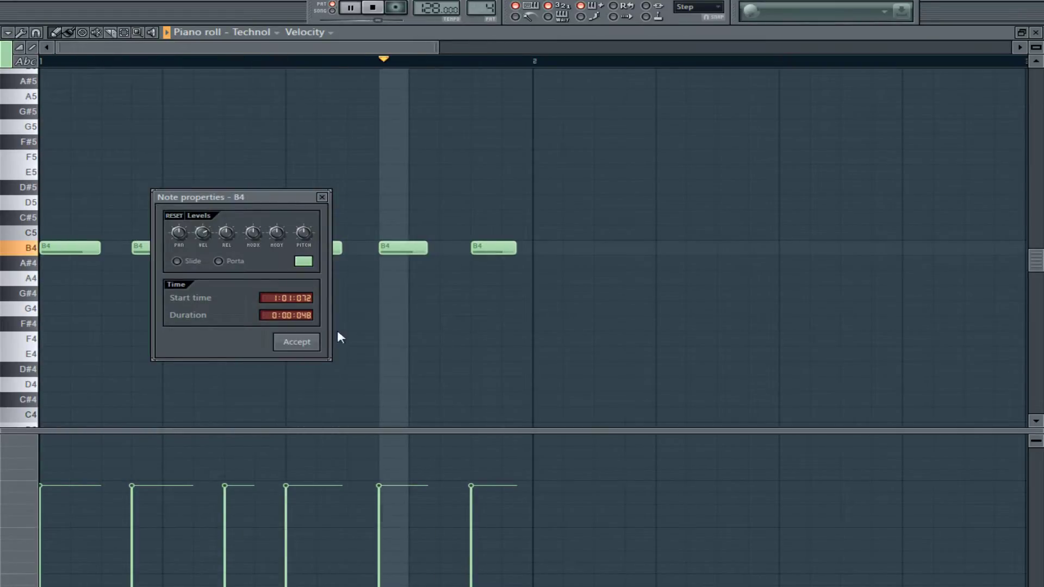
click(297, 342)
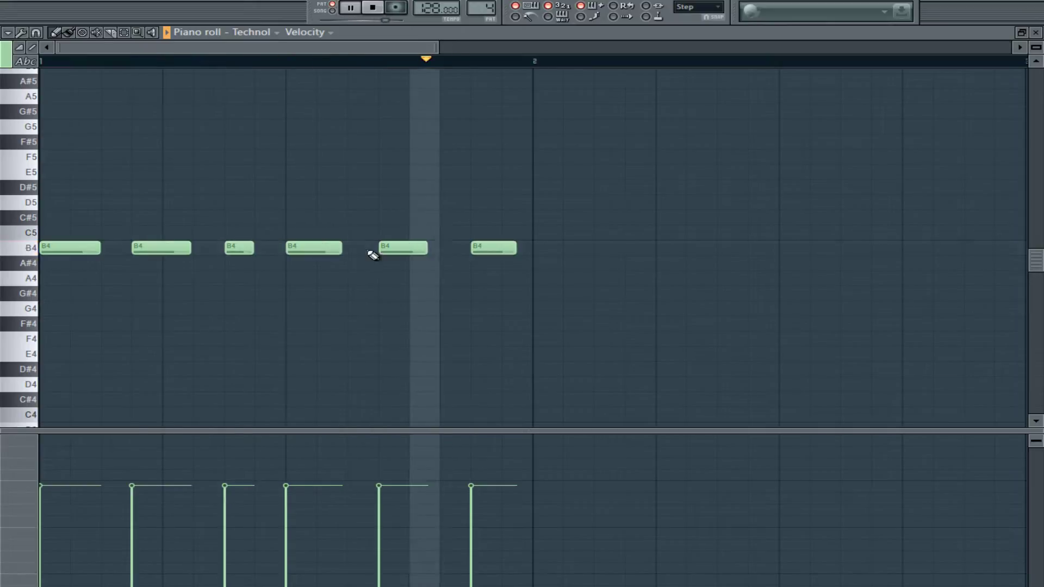
double_click(412, 248)
click(560, 345)
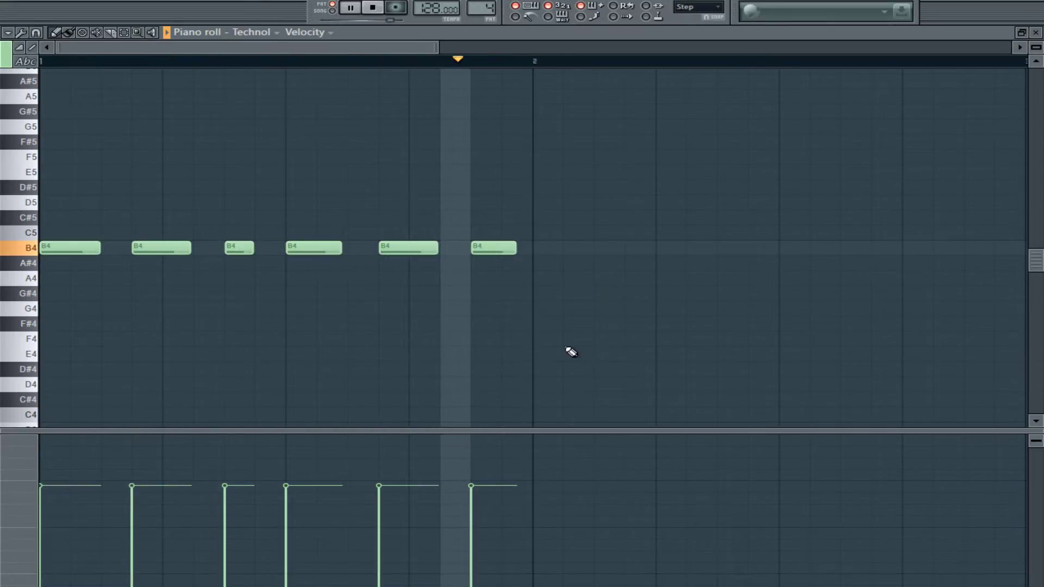
click(1035, 33)
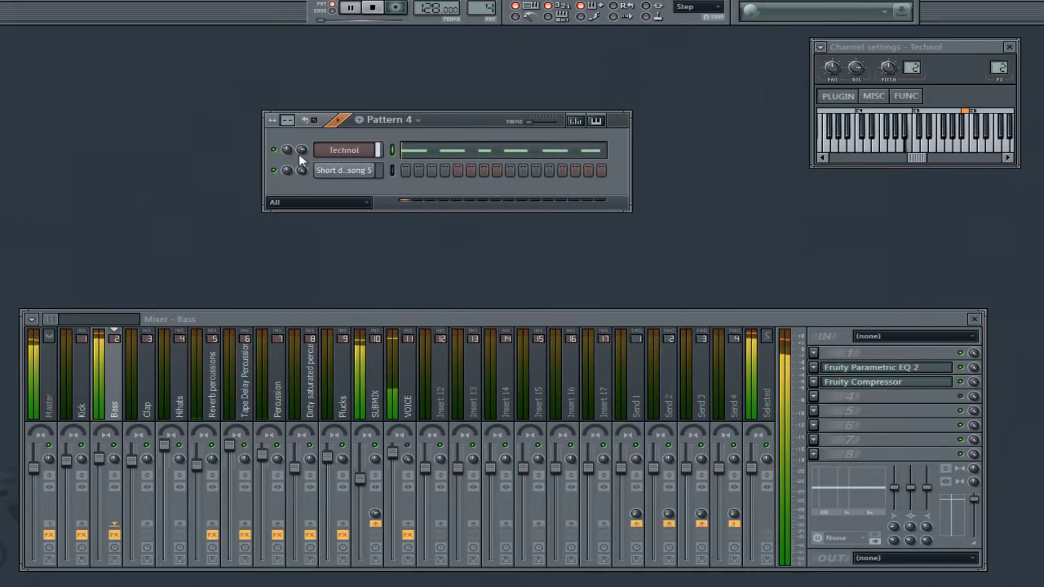
- Route the Technol channel to mixer track 1 (Kick) and slightly adjust its channel volume
click(997, 69)
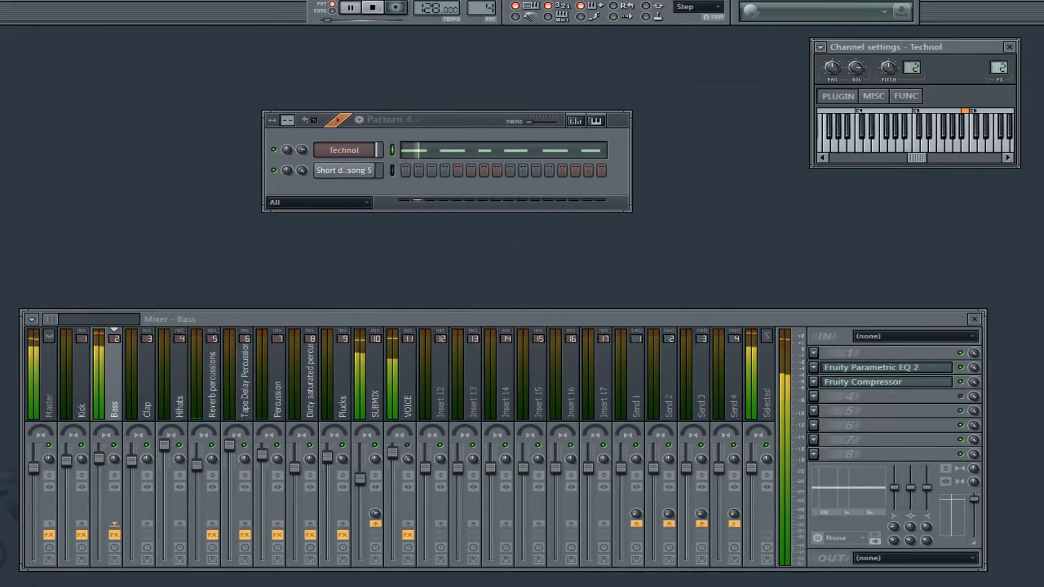
drag(998, 69, 998, 74)
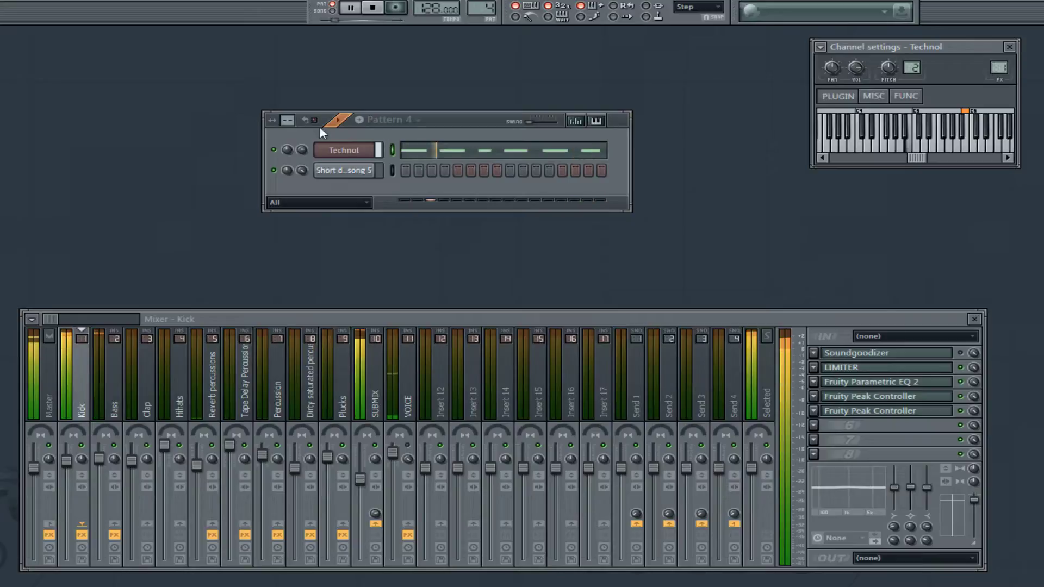
drag(302, 150, 301, 148)
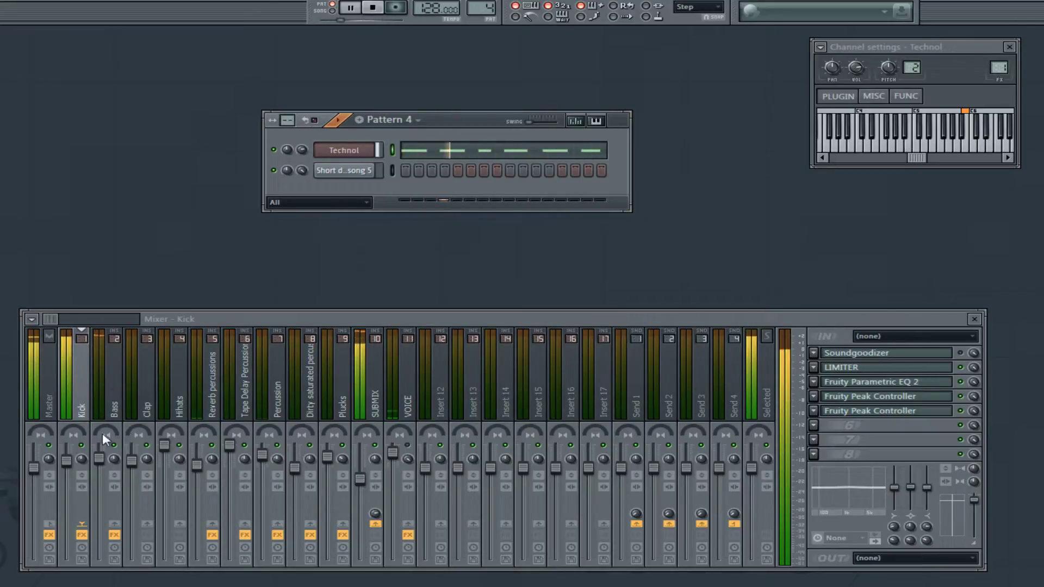
- Reshape the Kick track's Fruity Parametric EQ 2: lower bands 3 and 5, shift band 4 slightly lower in frequency, and raise band 7
click(891, 382)
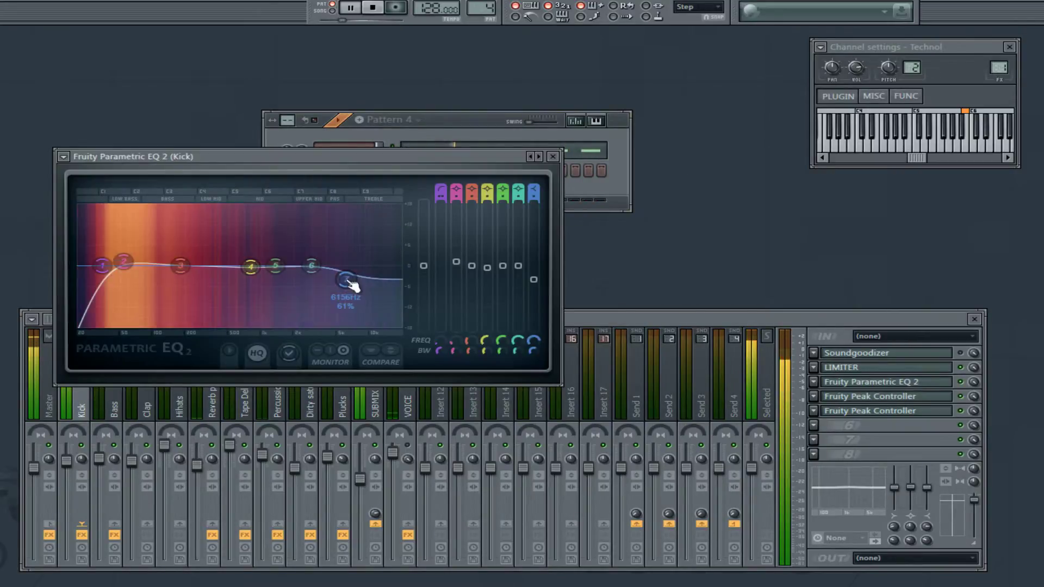
drag(276, 269, 275, 278)
drag(345, 280, 346, 263)
drag(274, 277, 247, 267)
mouse_move(180, 265)
mouse_down()
mouse_move(159, 226)
mouse_move(166, 269)
mouse_up()
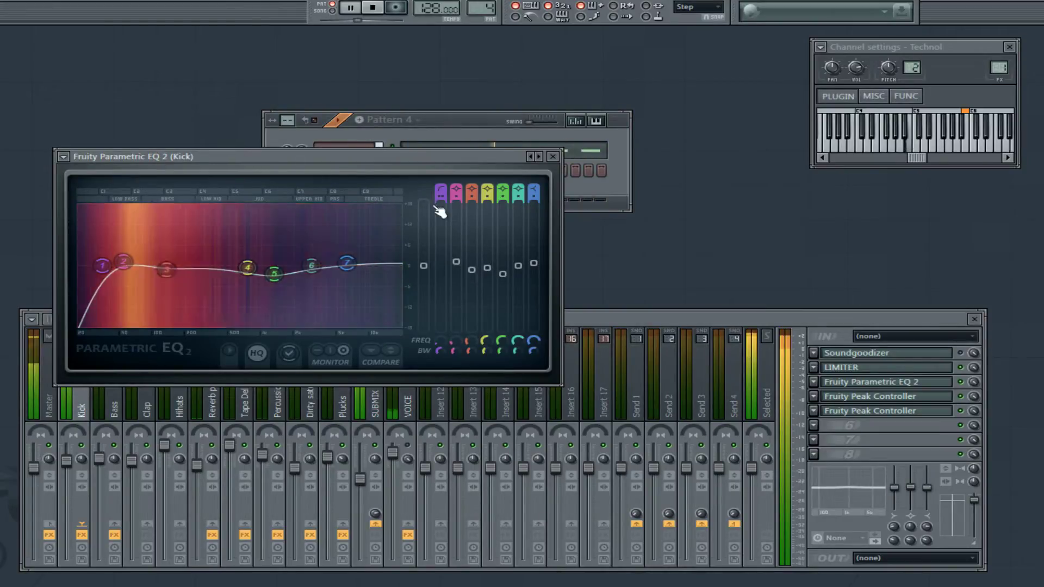
click(553, 157)
- Clone the Technol channel, load BEAT KIT 7 in the copy and turn its analog noise and Perc down
right_click(365, 150)
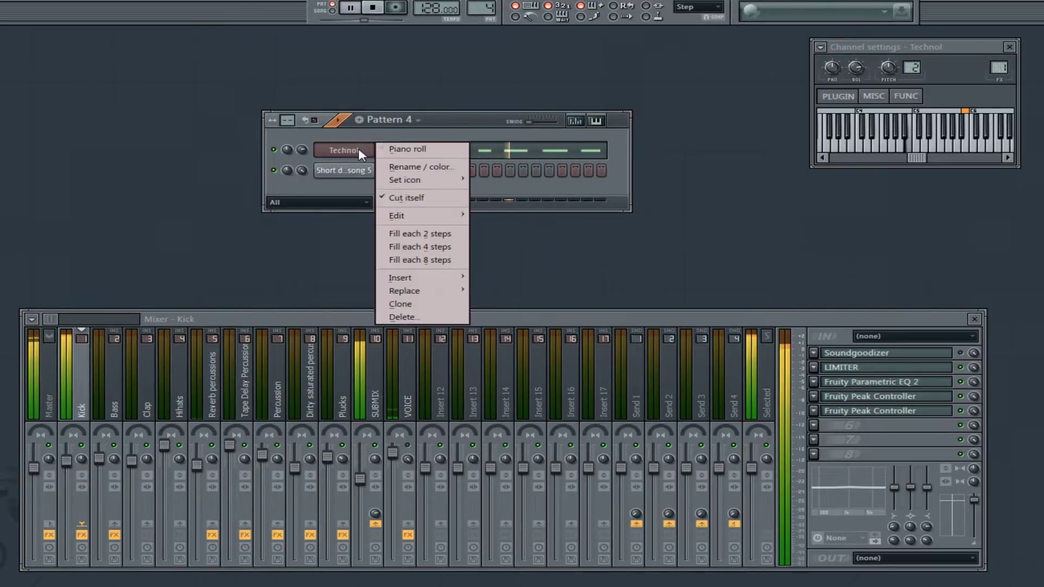
click(416, 303)
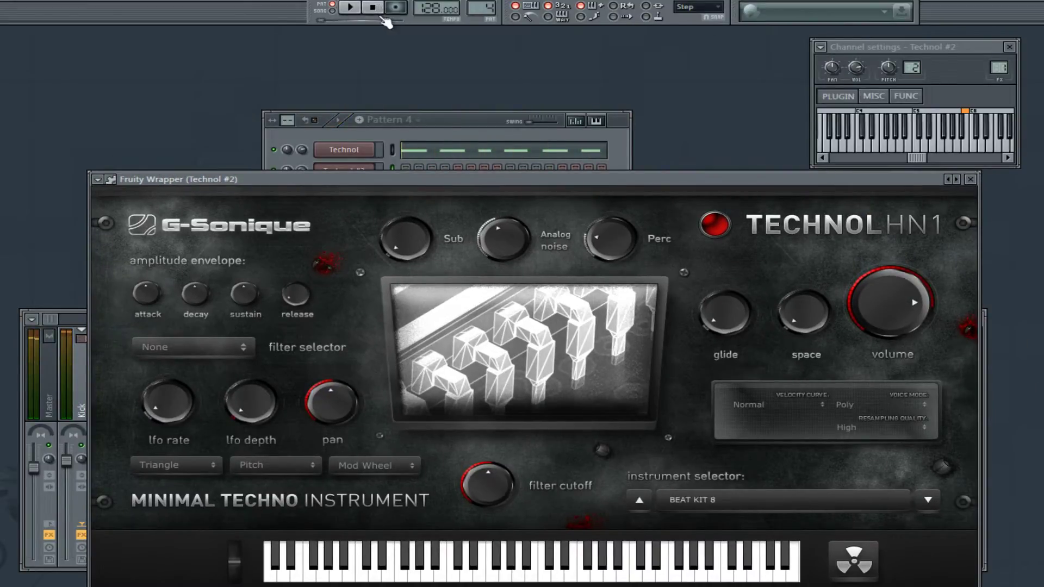
click(42, 334)
click(486, 187)
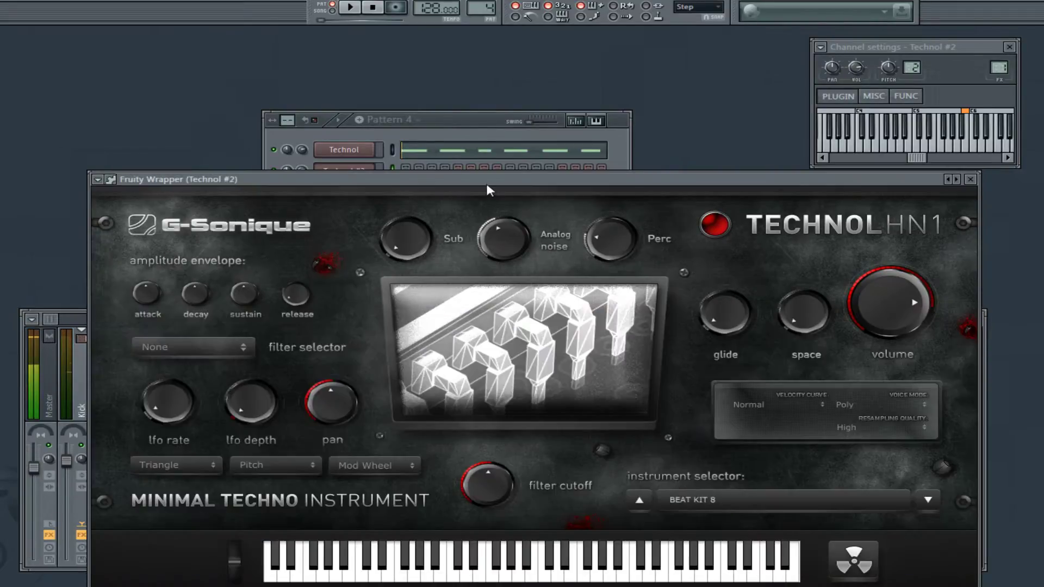
click(712, 500)
click(277, 418)
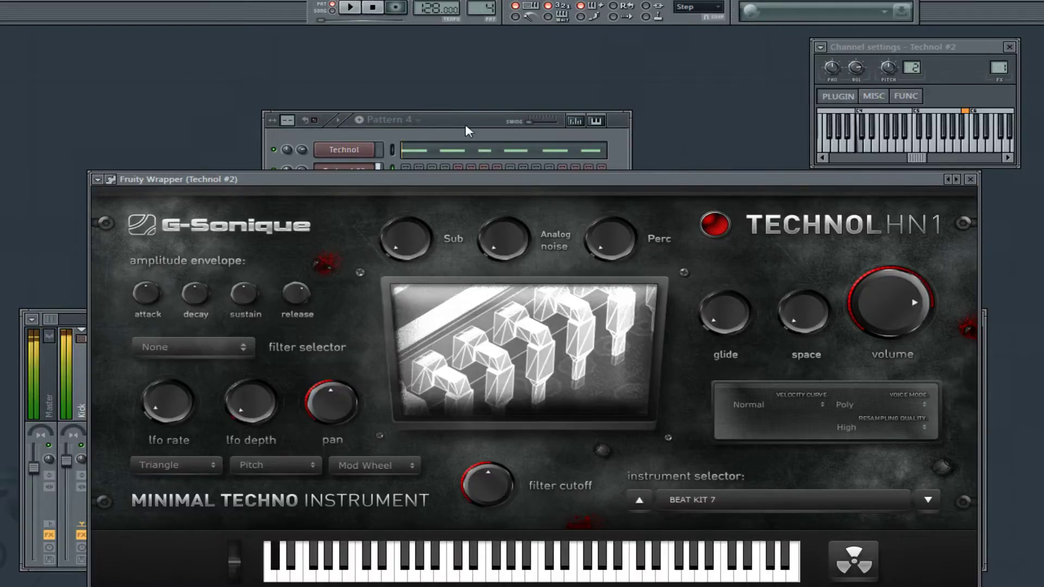
- Place a C7 note on step 6 in the Technol #2 piano roll, start playback and close the piano roll
click(465, 124)
right_click(354, 171)
click(400, 167)
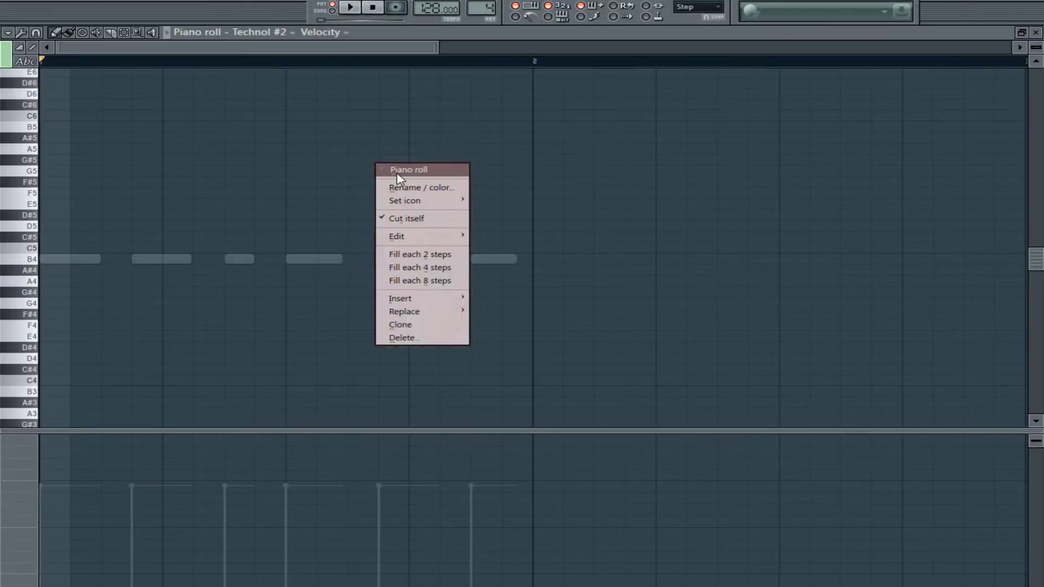
scroll(17, 115, up, 6)
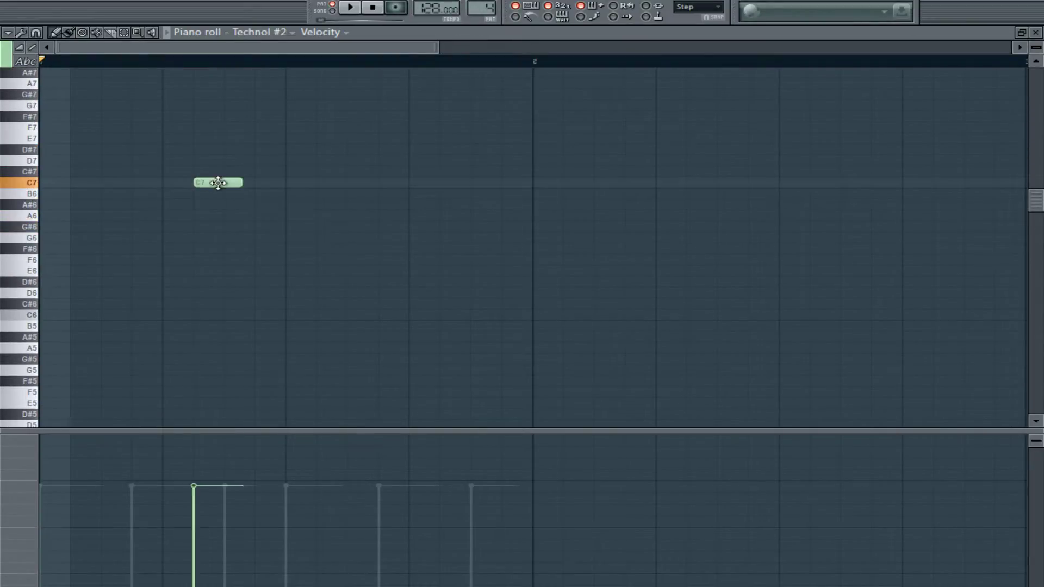
key(space)
click(1036, 32)
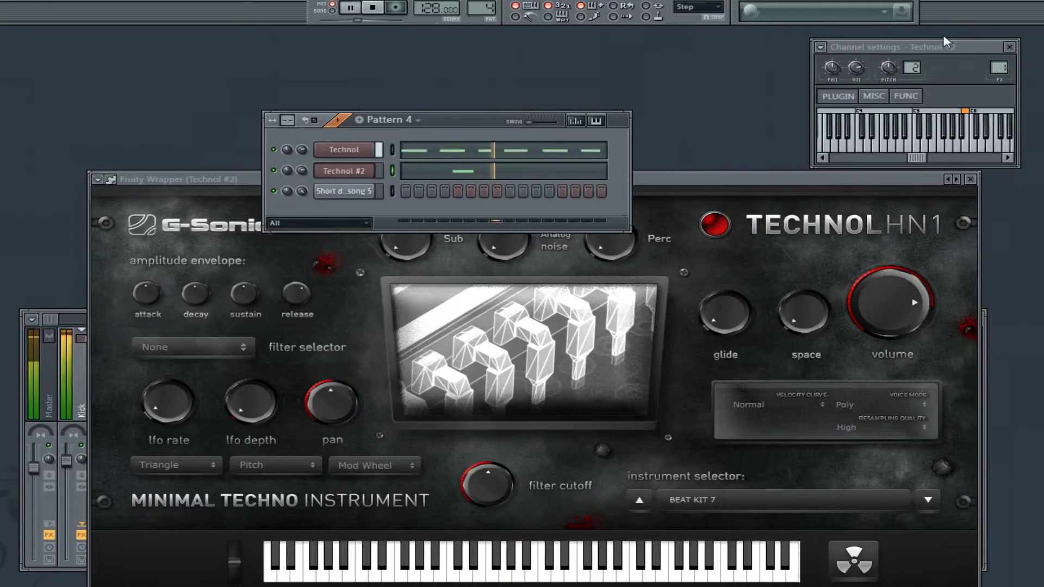
- Move the Technol #2 C7 note to step 7 and add another C7 note on step 15
click(481, 169)
drag(192, 248, 254, 249)
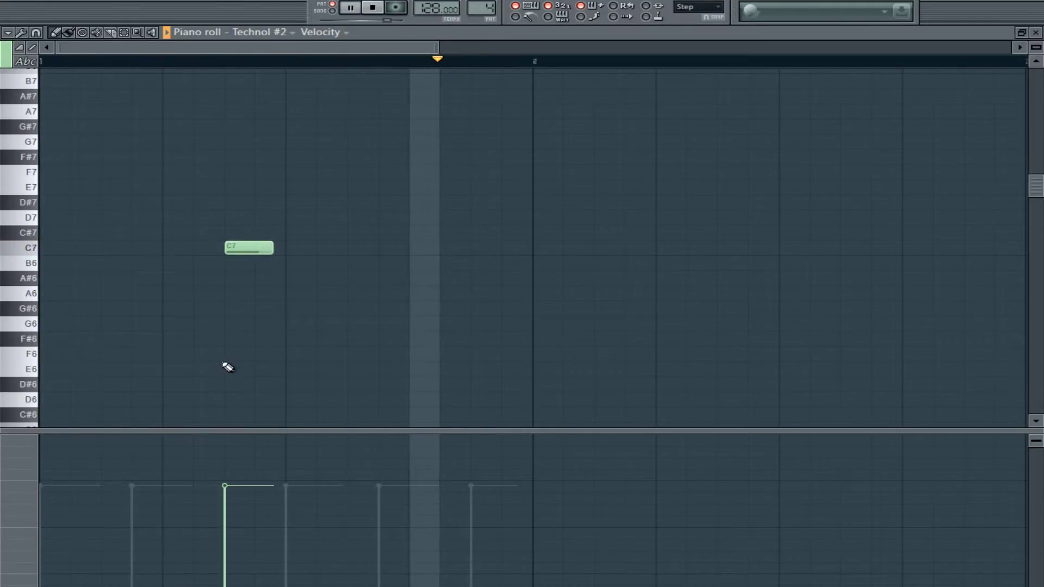
click(503, 250)
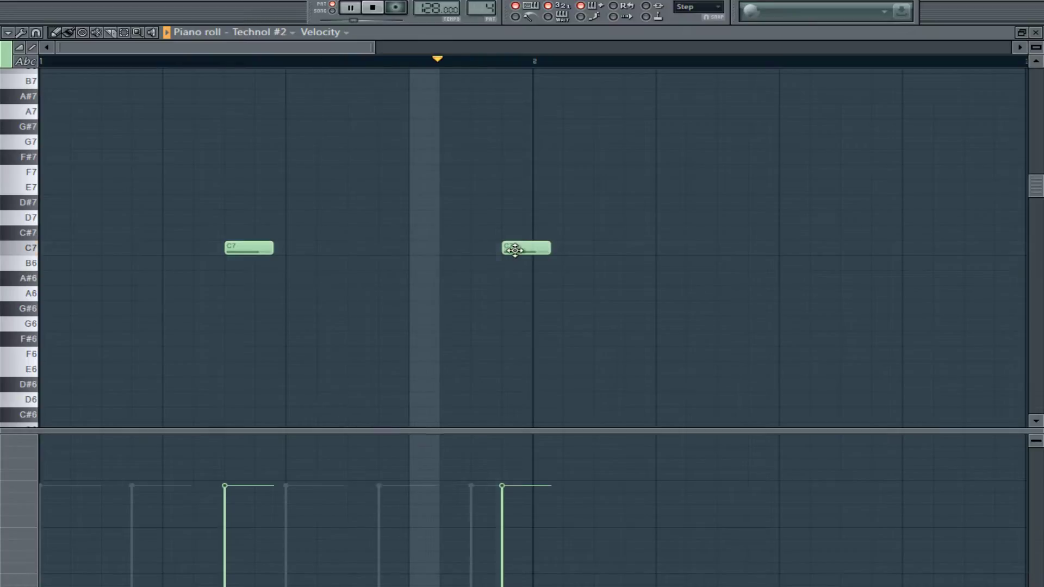
mouse_move(524, 248)
mouse_down()
mouse_move(498, 249)
mouse_move(519, 248)
mouse_up()
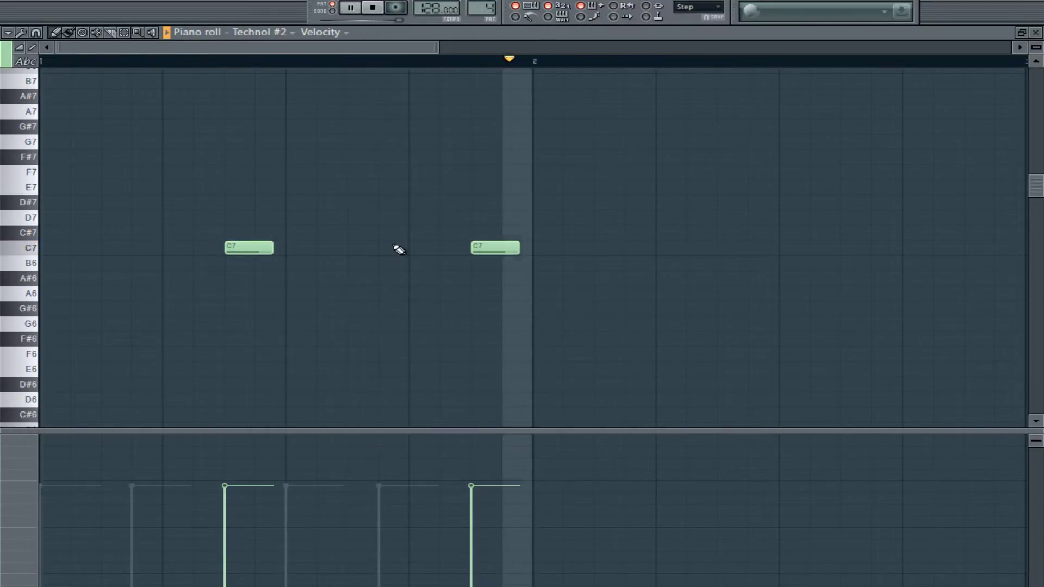
- Try an extra C7 note on step 12 with a lower velocity, and delete it
click(387, 247)
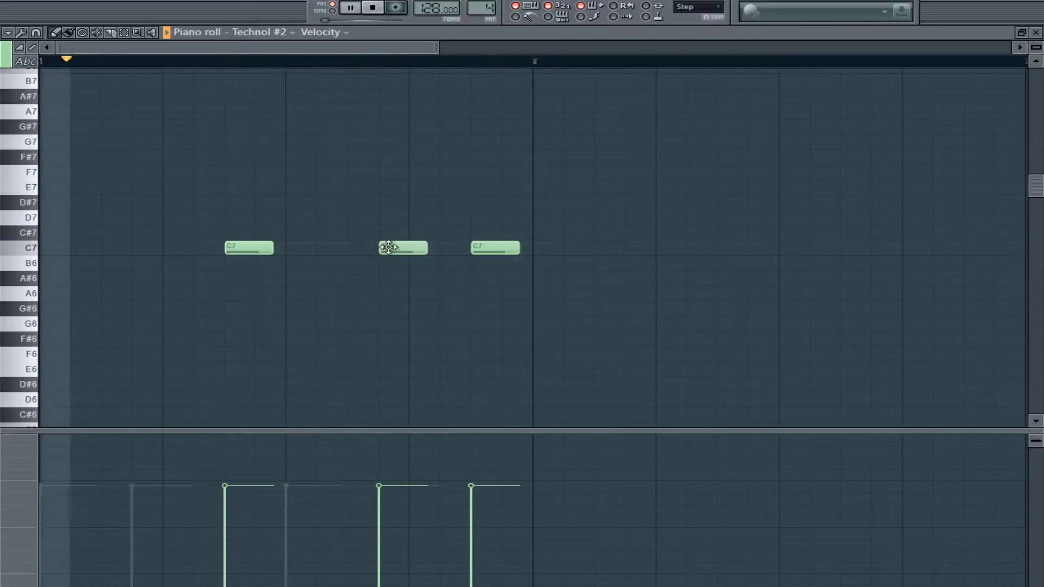
click(387, 494)
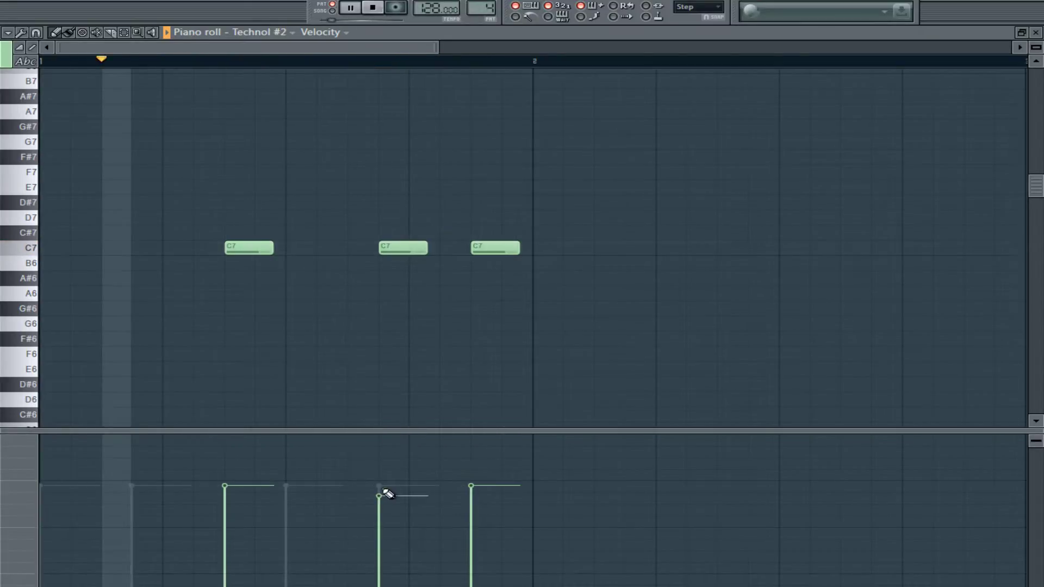
drag(387, 494, 387, 520)
mouse_move(420, 251)
mouse_down()
mouse_move(382, 247)
mouse_move(405, 249)
mouse_up()
click(386, 489)
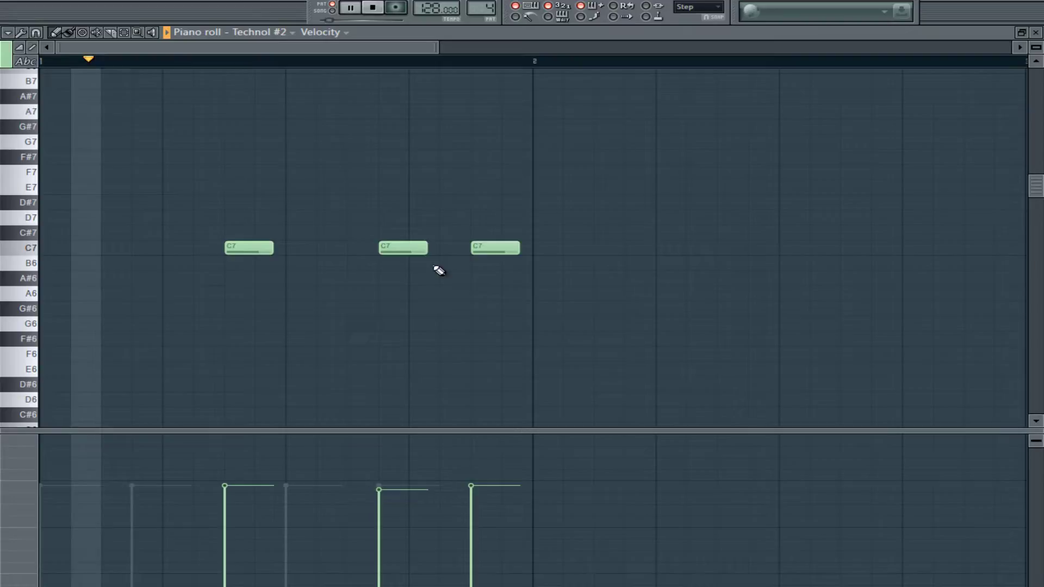
right_click(413, 240)
- Raise the space amount and slightly lower the volume of Technol #2, and route its channel to mixer track 3 (Clap)
key(F7)
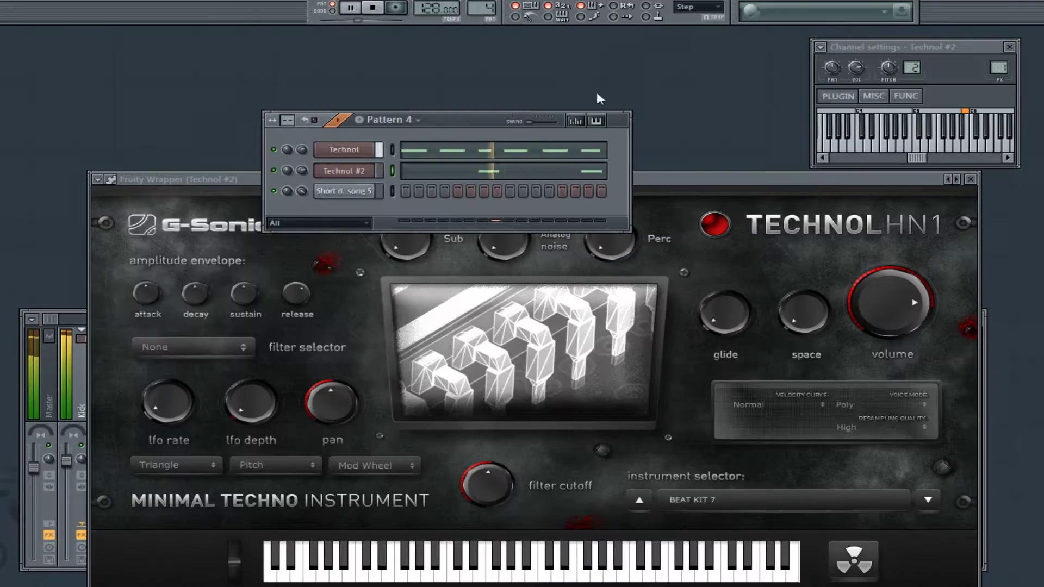
click(743, 308)
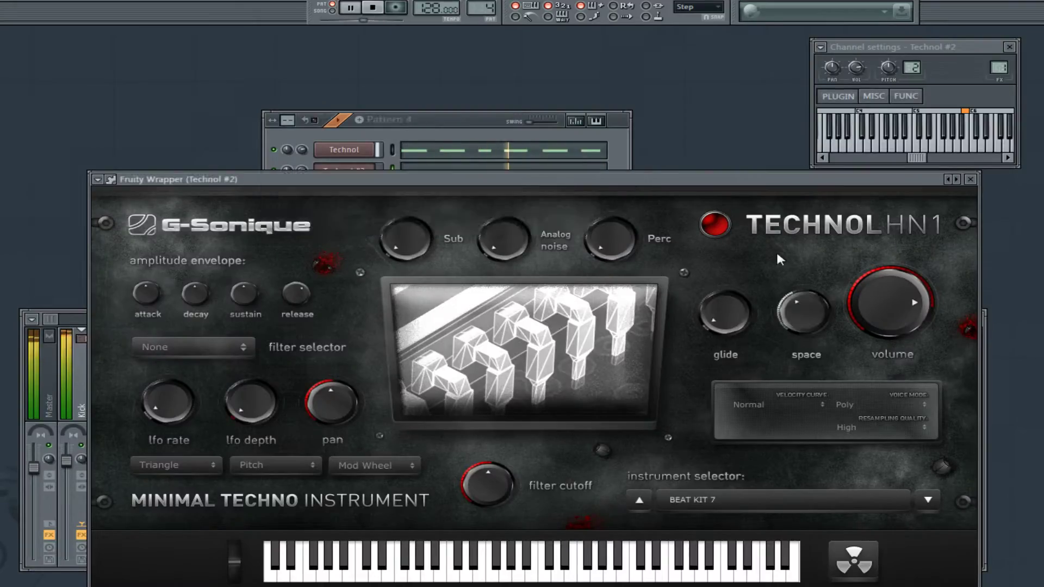
click(999, 66)
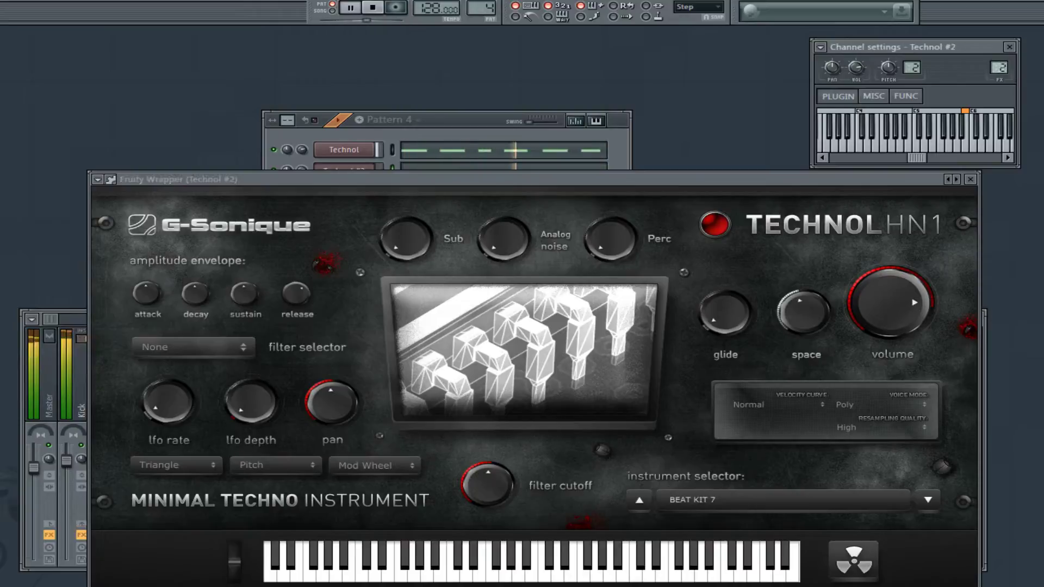
click(54, 319)
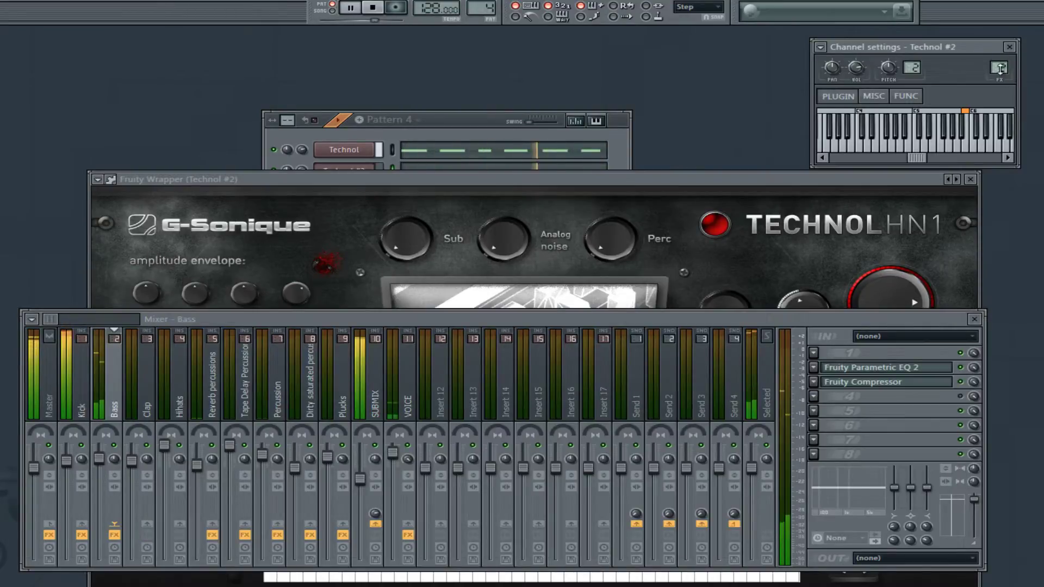
scroll(999, 68, up, 1)
click(802, 179)
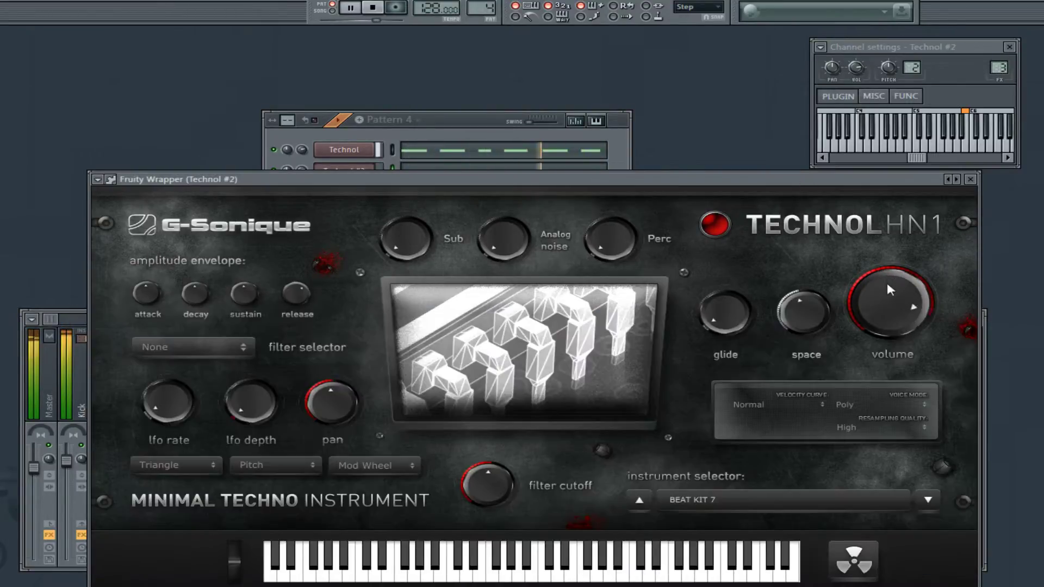
- Raise the Clap track's mixer fader slightly while the pattern plays
click(37, 324)
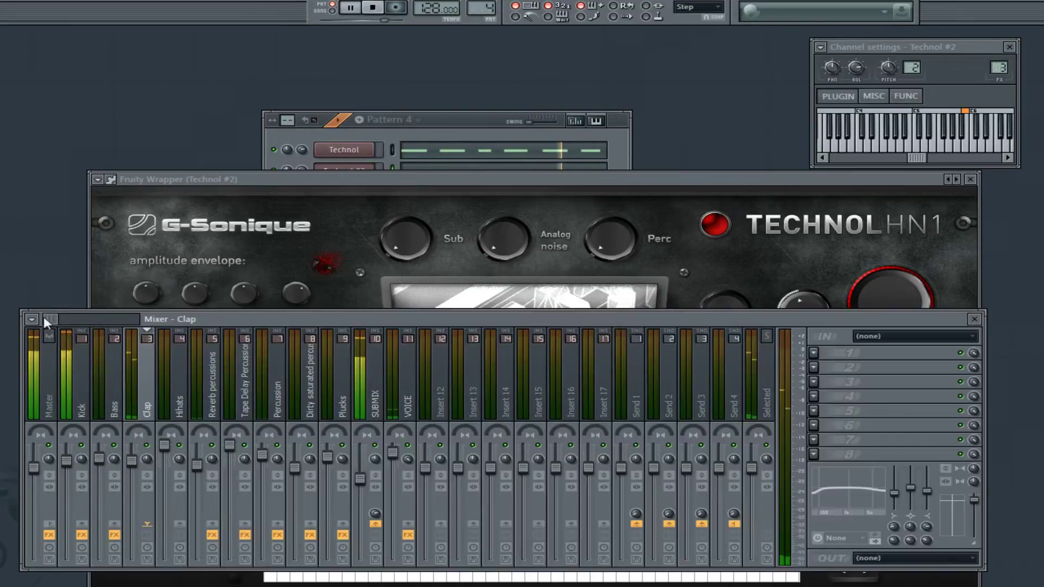
click(452, 133)
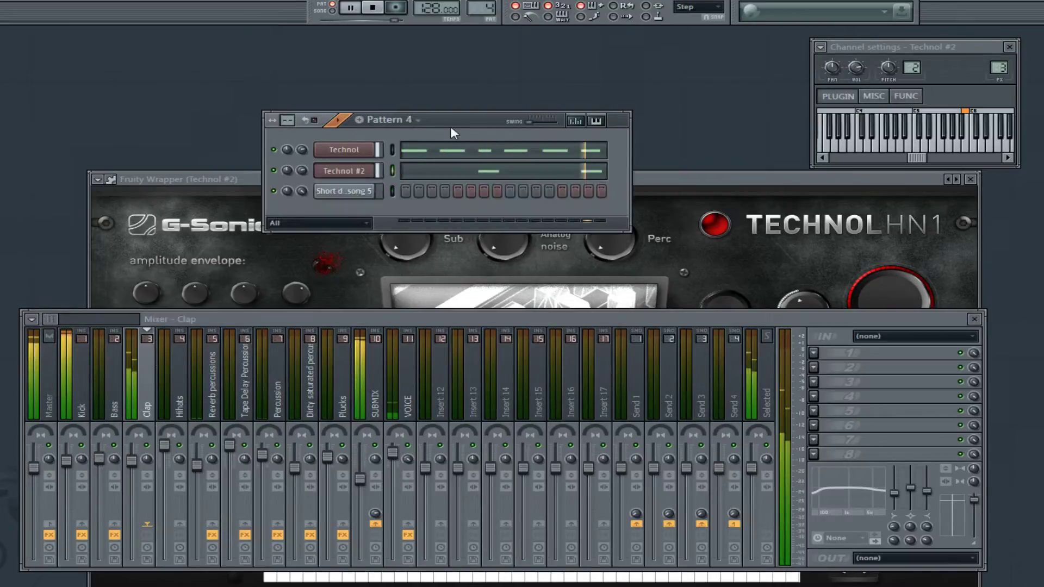
click(143, 370)
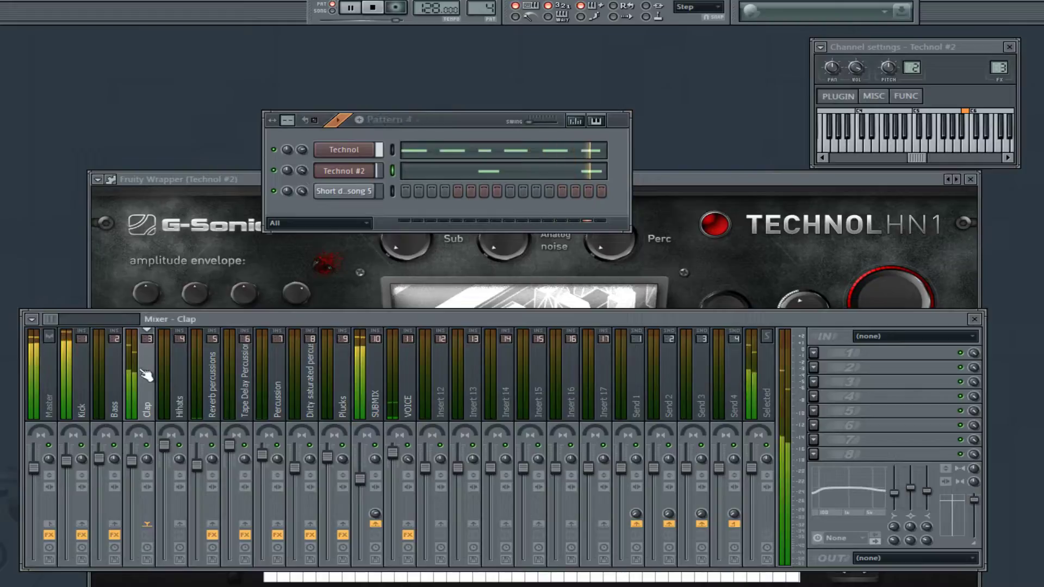
drag(132, 461, 132, 458)
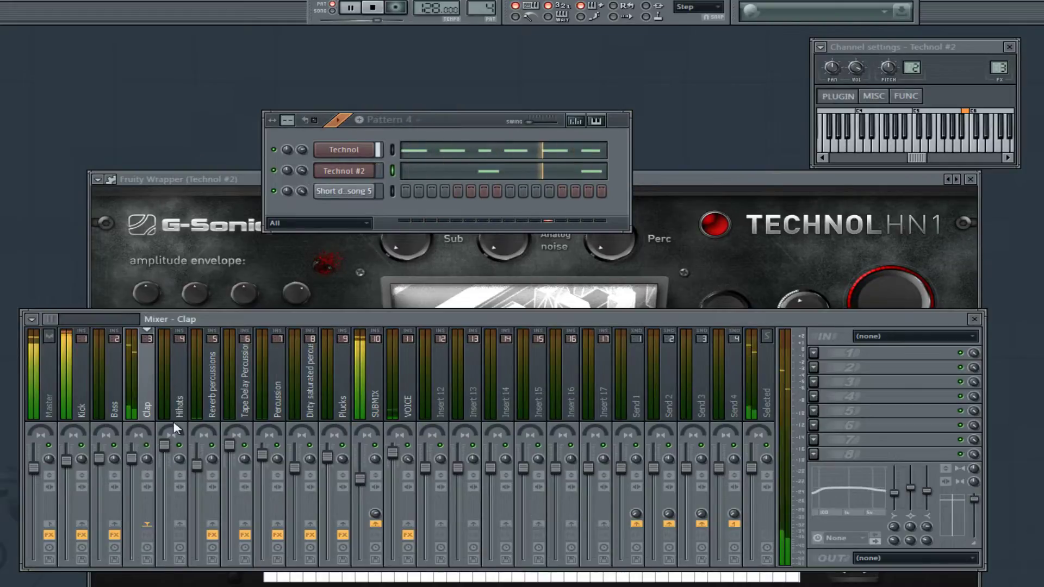
- Add short C6 notes on steps 3 and 7 in the Technol #2 piano roll
click(448, 172)
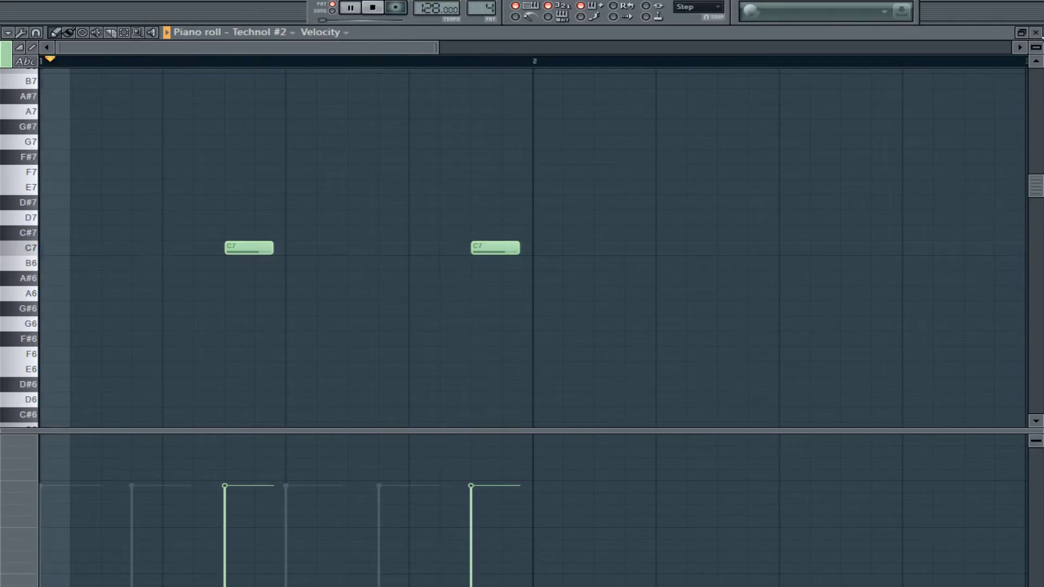
key(space)
click(112, 325)
drag(125, 328, 100, 303)
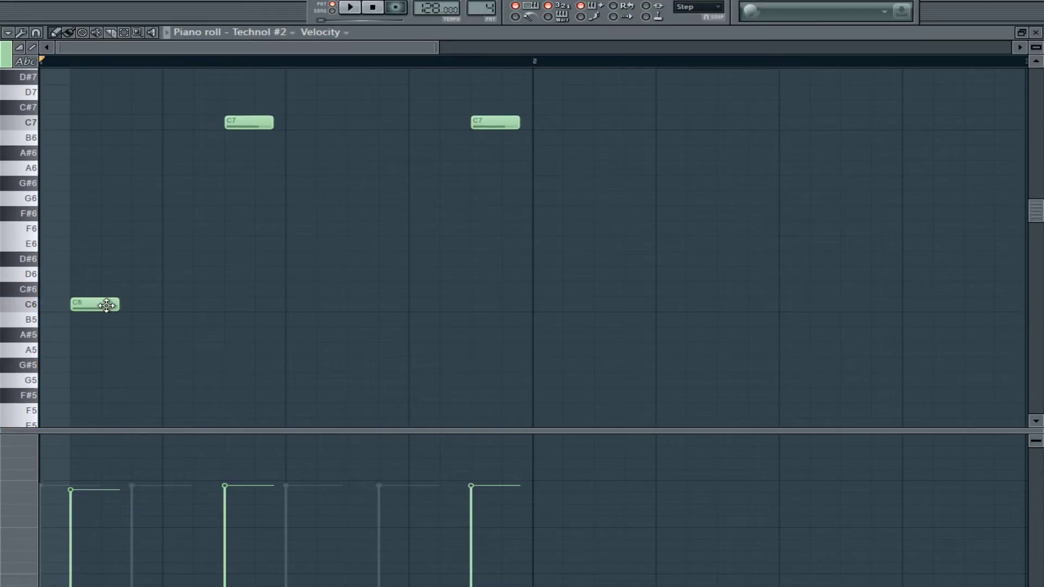
click(234, 304)
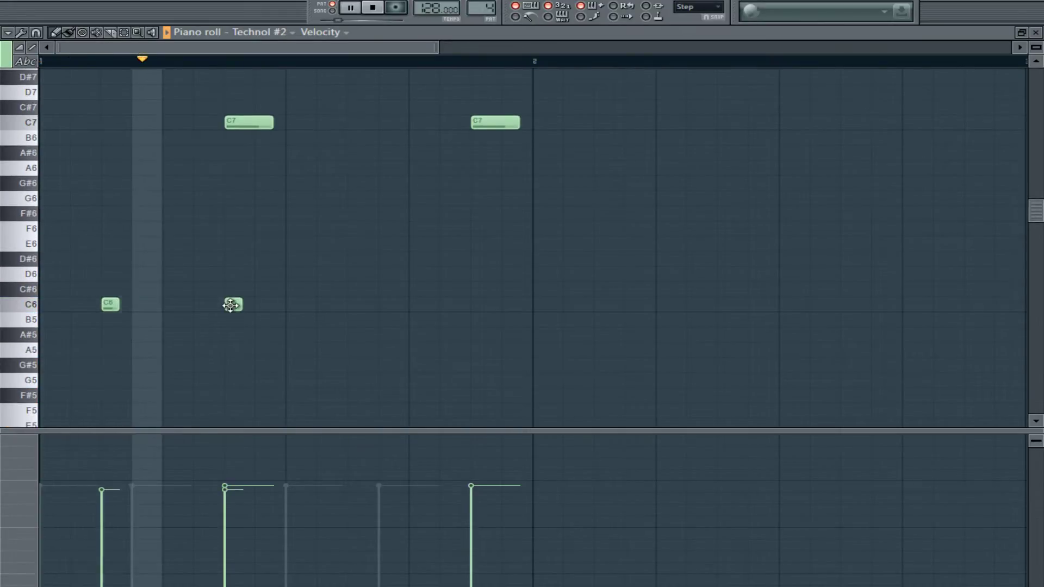
- Try moving the second C6 note to step 6, with extra C6 notes on steps 11, 13 and 14
drag(233, 303, 203, 305)
drag(320, 304, 342, 303)
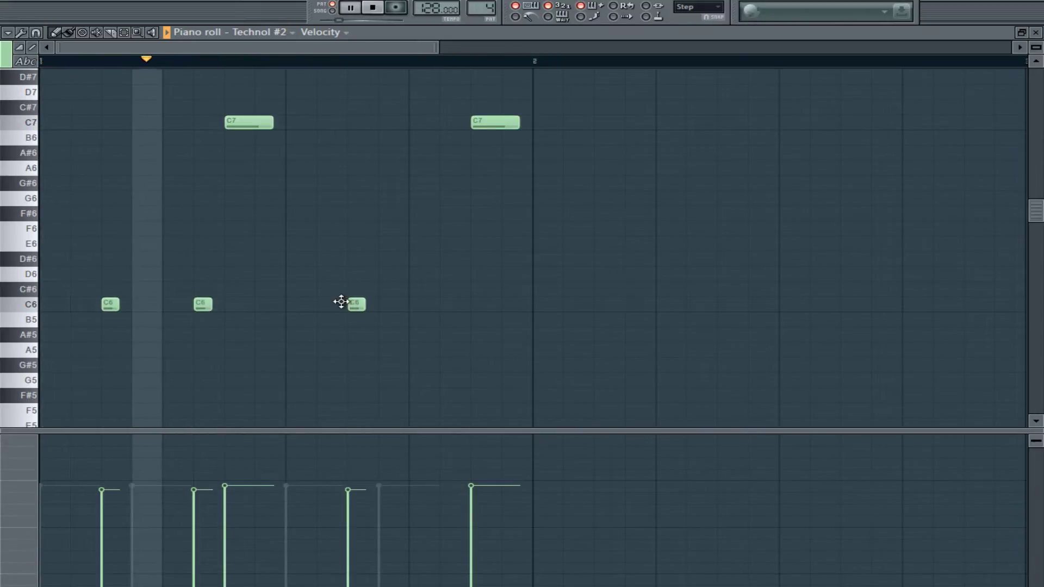
click(411, 303)
click(442, 304)
right_click(443, 306)
right_click(418, 310)
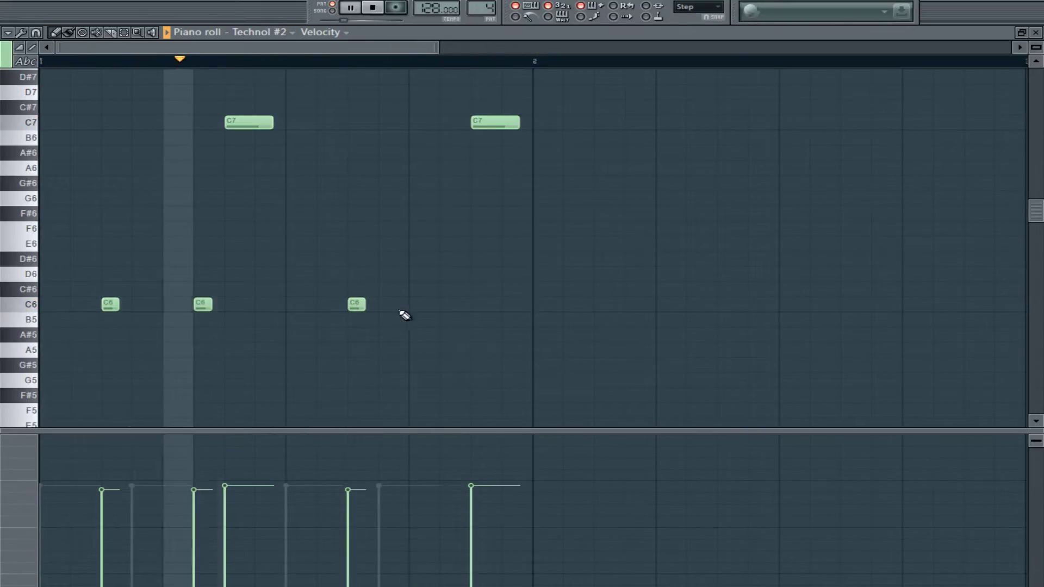
- Try C6 notes on steps 15, 14 and 13, and delete every C6 note from step 11 onward
click(473, 303)
click(446, 305)
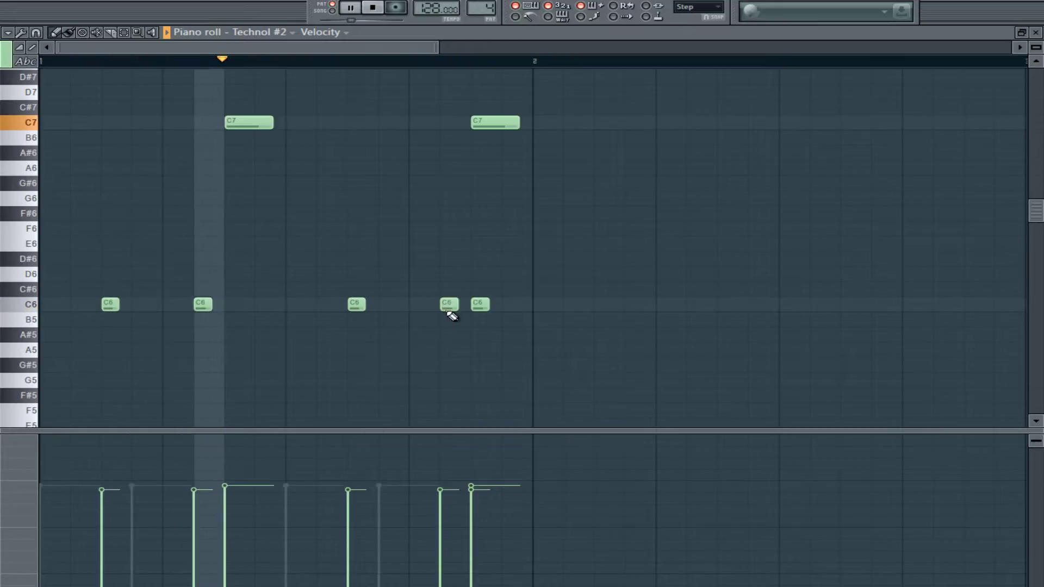
right_click(451, 309)
click(410, 304)
right_click(483, 304)
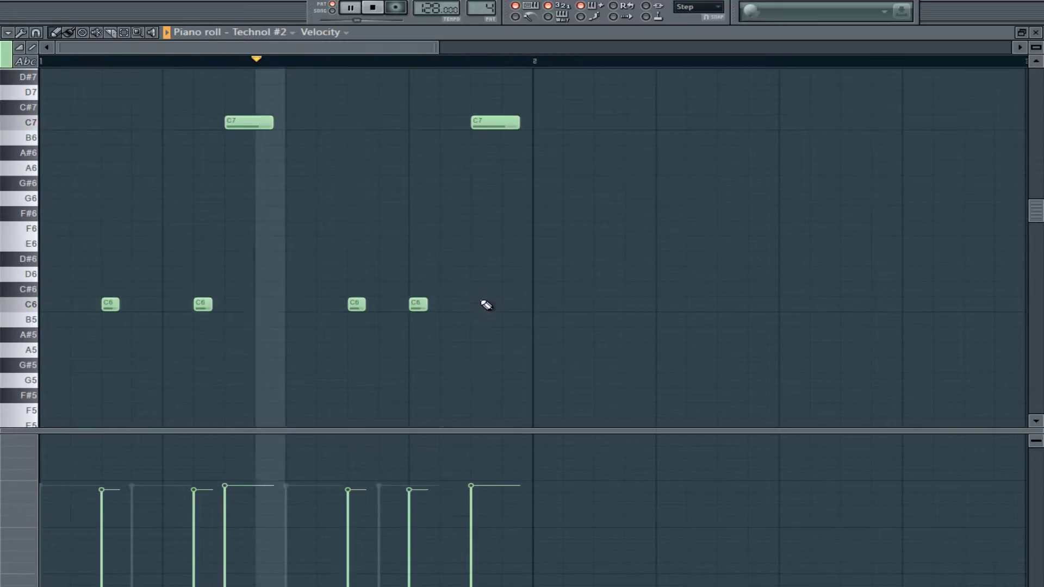
right_click(421, 306)
right_click(359, 306)
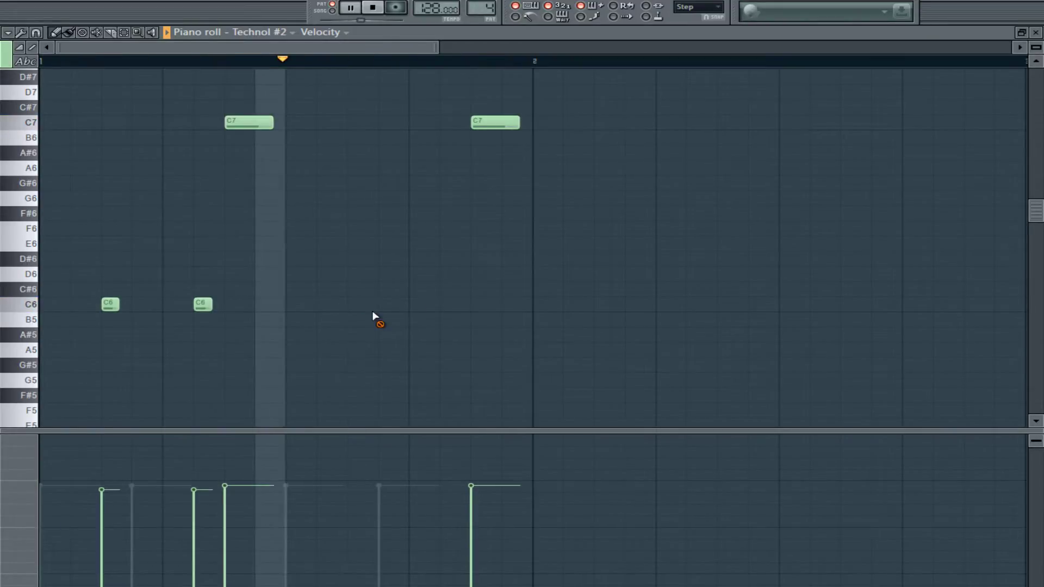
- Clone the Technol #2 channel and close the clone's plugin window
click(1035, 32)
right_click(361, 171)
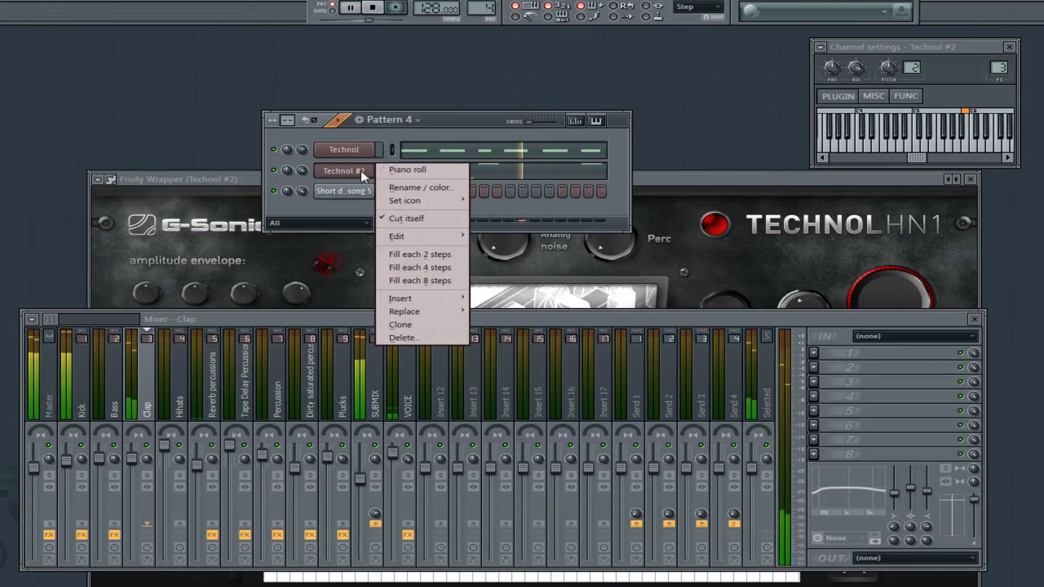
click(405, 325)
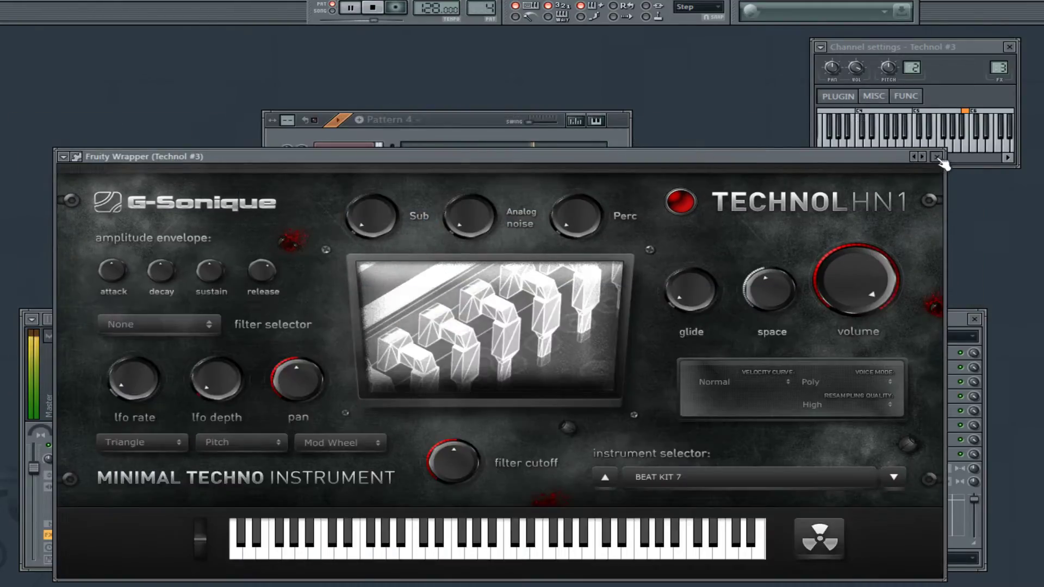
click(937, 157)
click(531, 191)
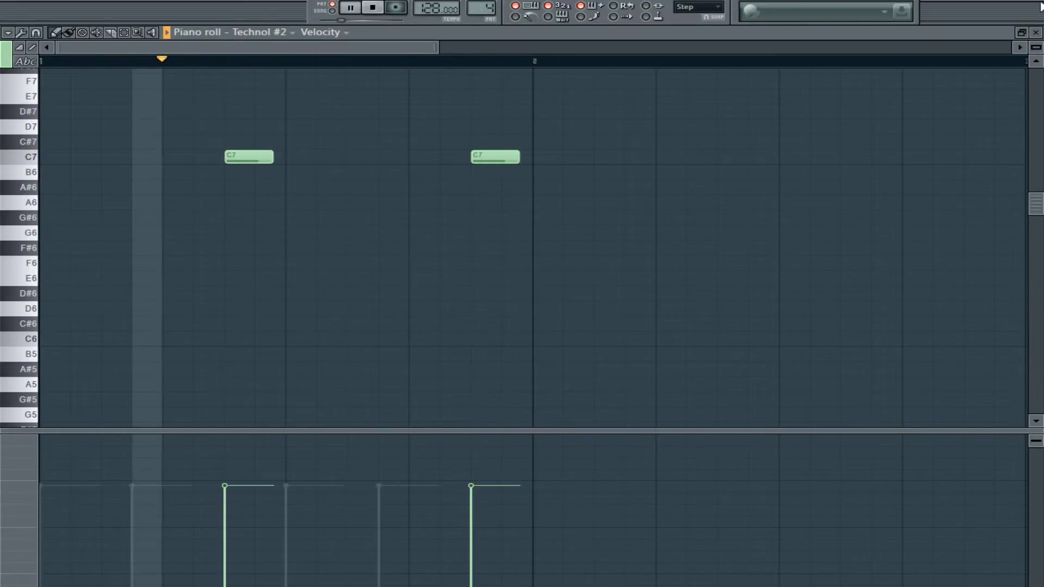
key(F7)
- Open the Technol #3 piano roll, start playback, and place short C6 notes on steps 2, 3 and 7
right_click(374, 190)
click(396, 189)
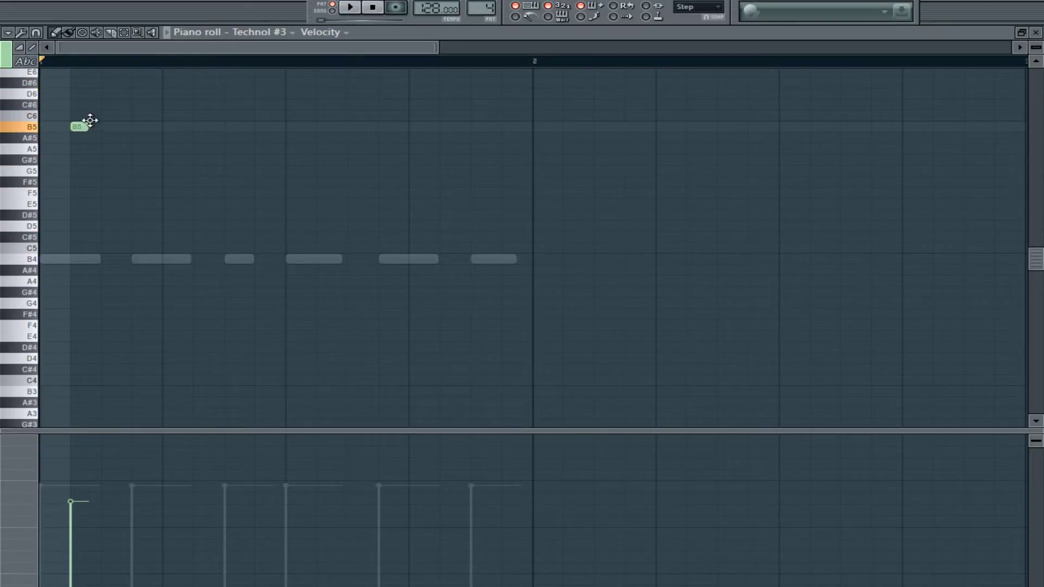
key(space)
click(206, 116)
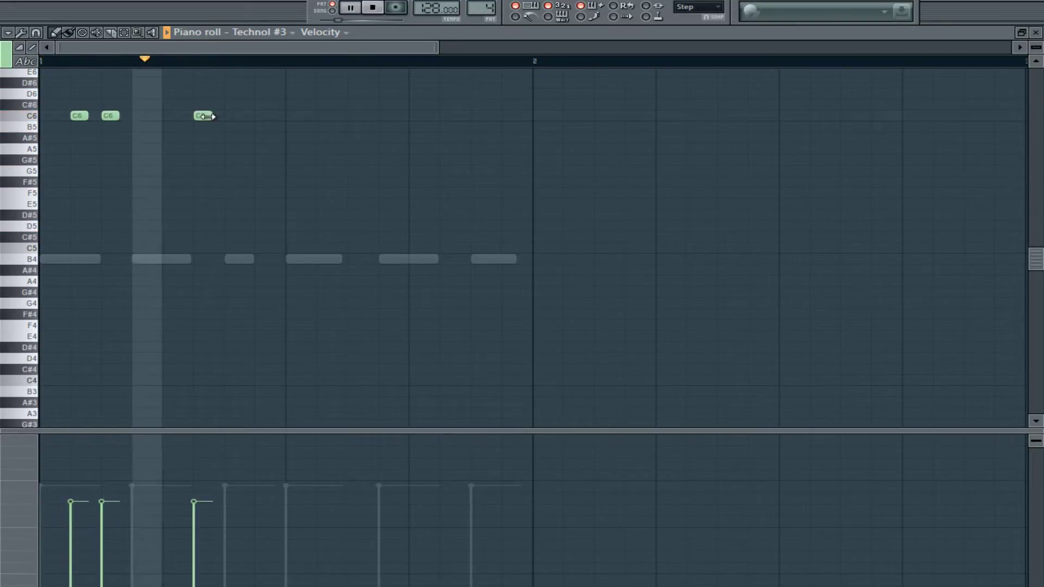
click(229, 115)
right_click(203, 116)
- Add a C6 note on step 6 and remove the one on step 2, keeping steps 3 and 7
scroll(455, 284, up, 5)
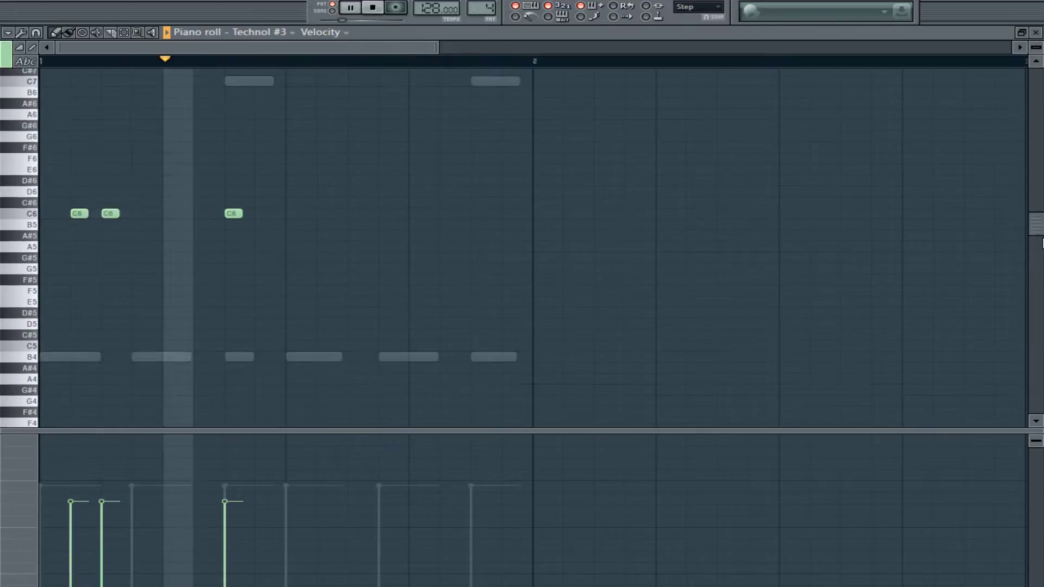
drag(231, 260, 183, 260)
click(233, 261)
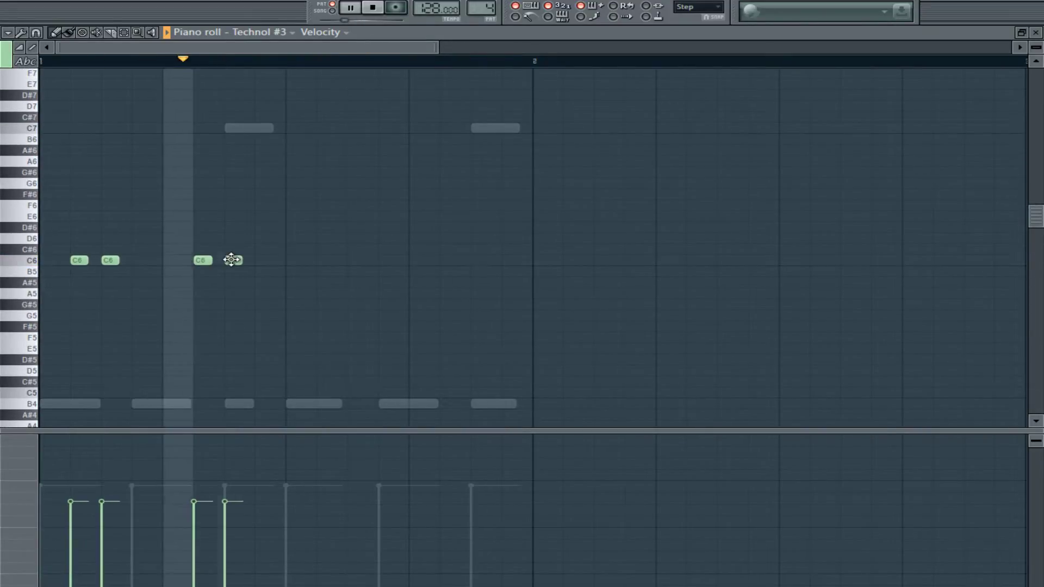
right_click(111, 260)
right_click(79, 260)
click(111, 260)
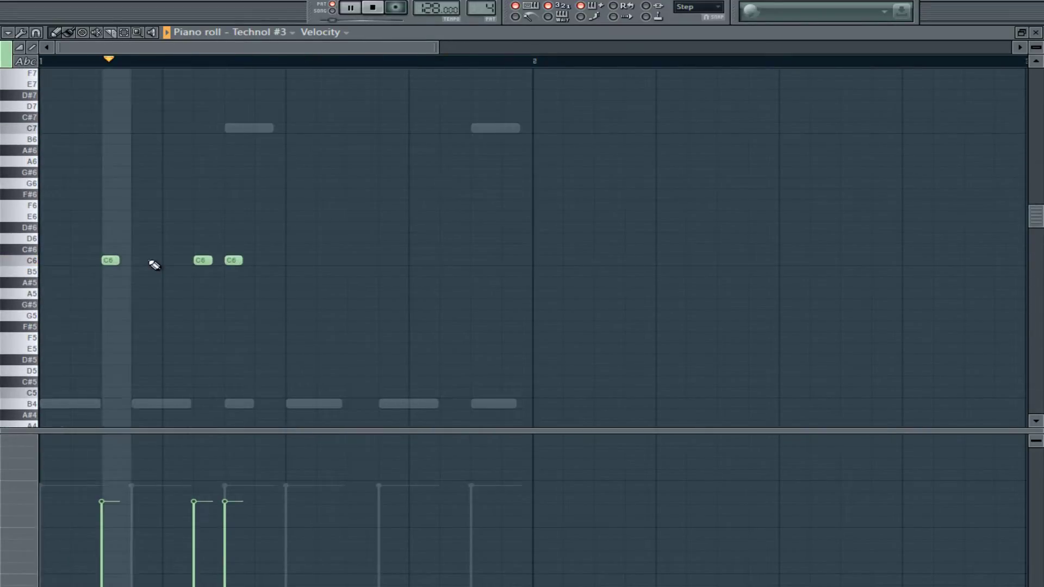
- Add a C6 note on step 11 and delete the one on step 7, keeping a note on step 6
right_click(203, 260)
click(354, 260)
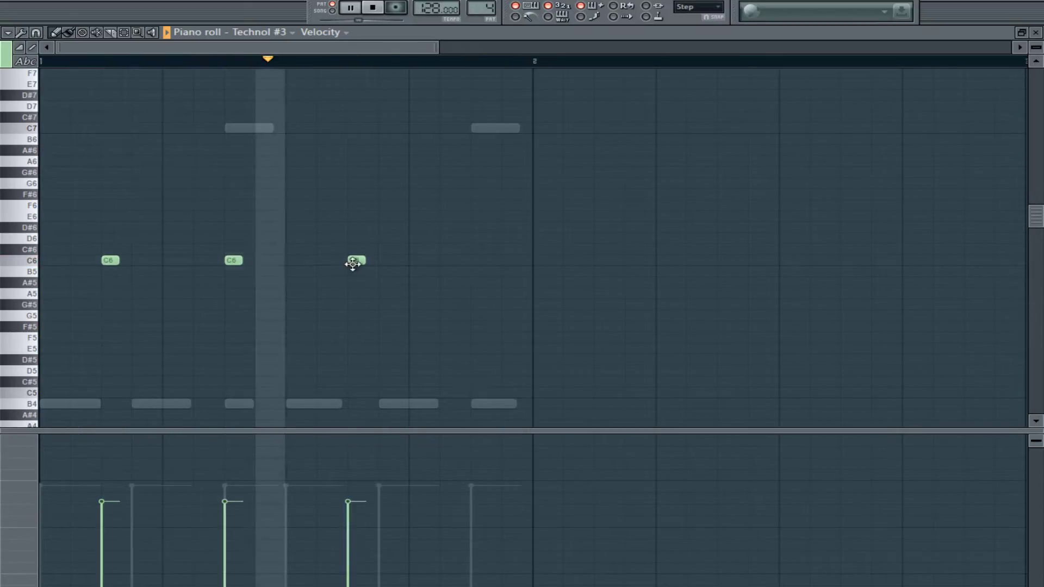
right_click(233, 260)
click(221, 260)
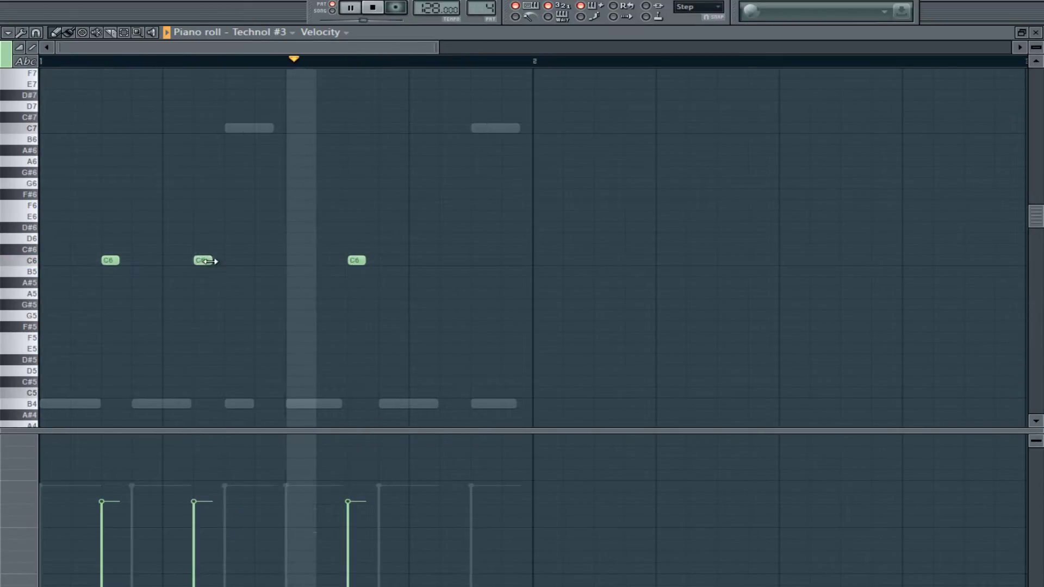
- Add C6 notes on steps 14 and 9, and try an extra one on step 13 before deleting it
click(448, 260)
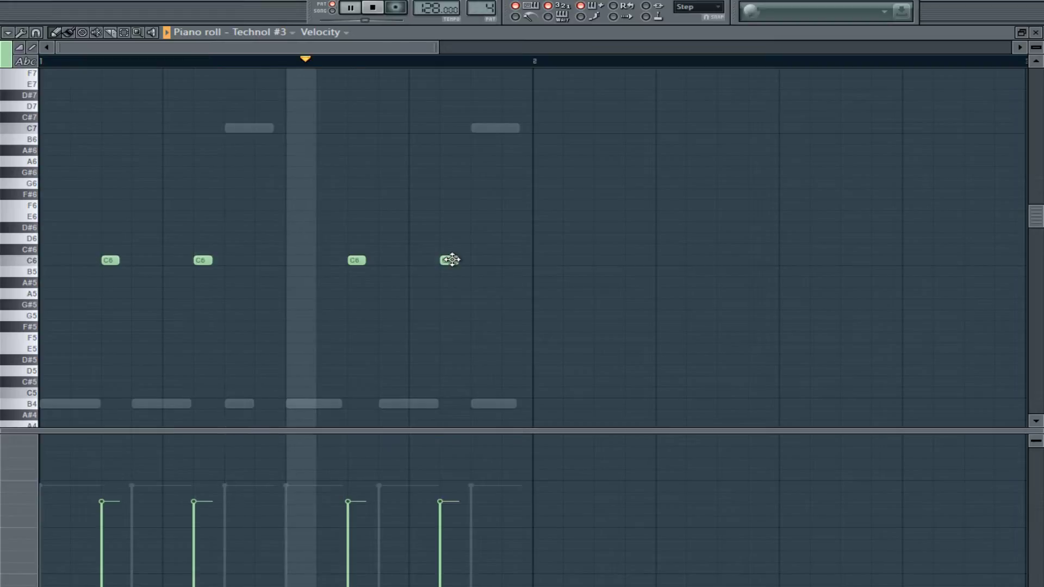
click(412, 261)
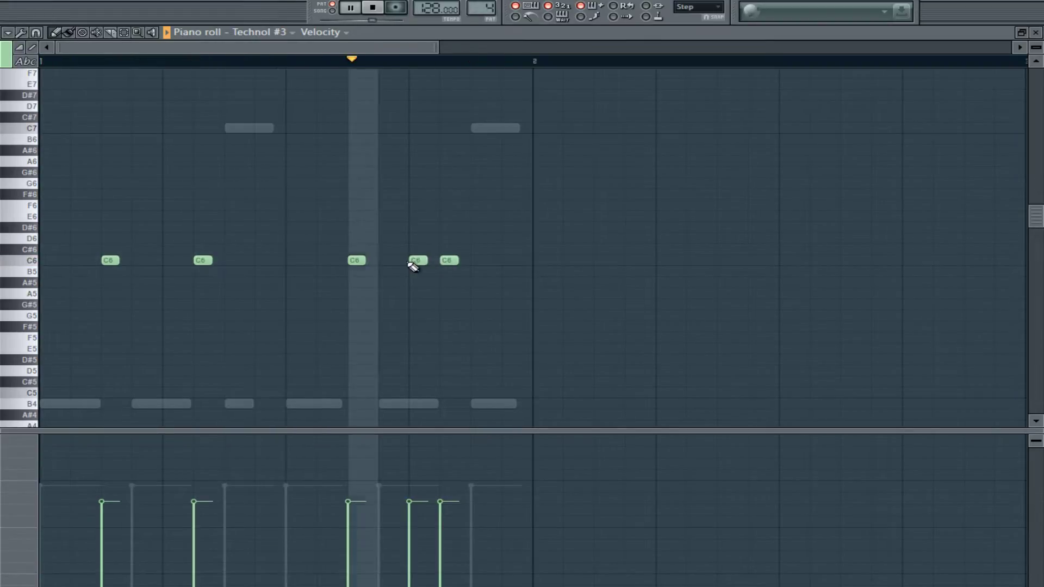
click(295, 261)
right_click(419, 261)
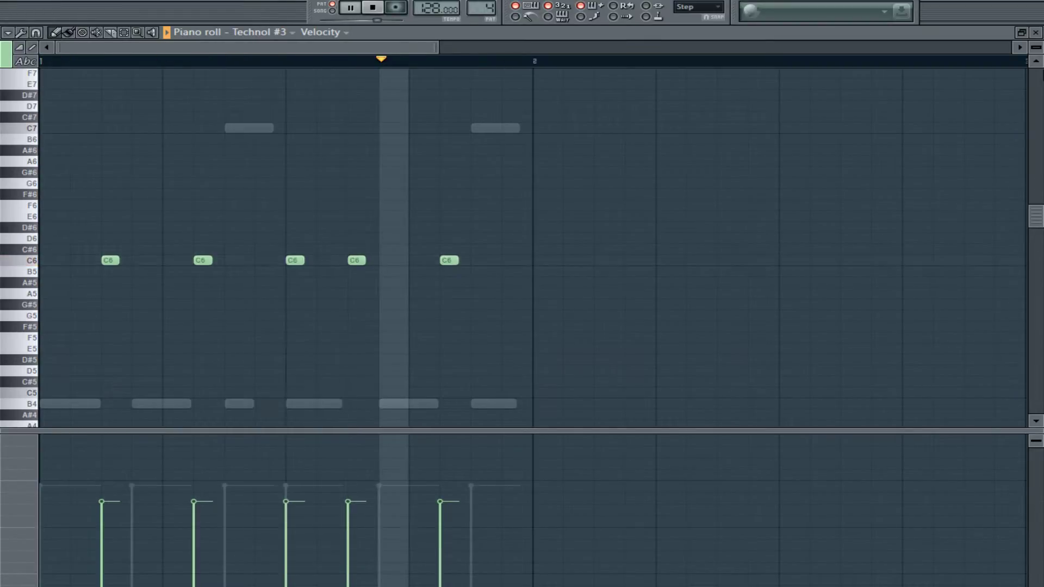
- Close the piano roll and route Technol #3 to mixer track 4 (Hihats)
click(1035, 32)
drag(998, 68, 998, 61)
click(352, 195)
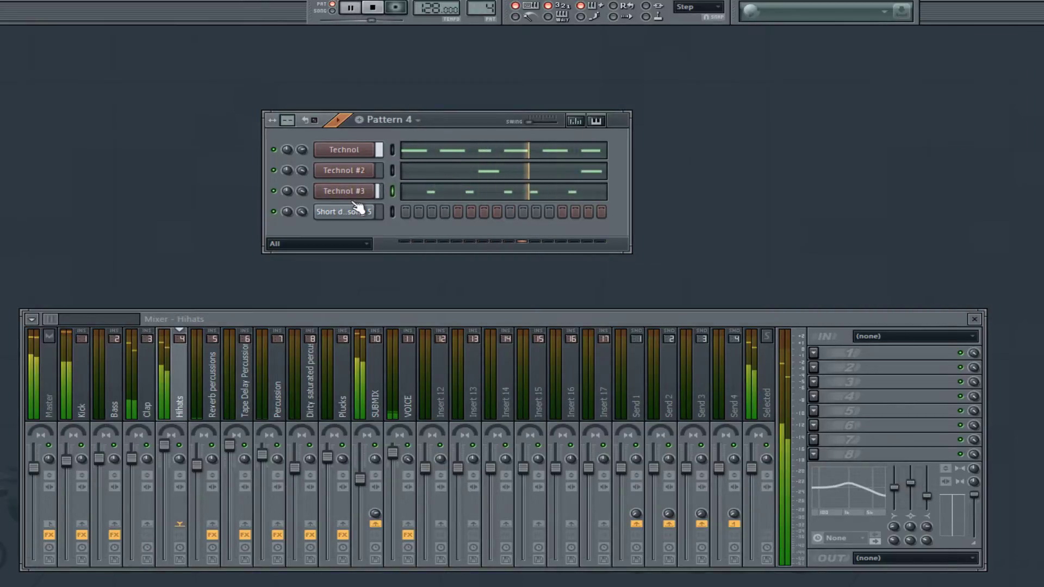
- Set Technol #3's filter to High Pass with a lower cutoff, and raise its Analog noise and Perc levels
click(352, 195)
click(158, 324)
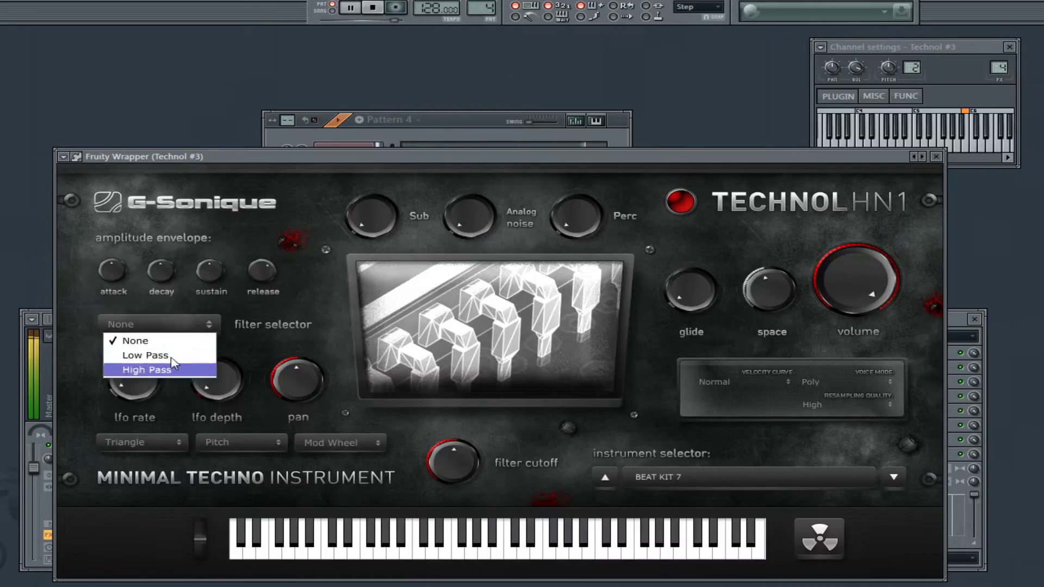
click(140, 368)
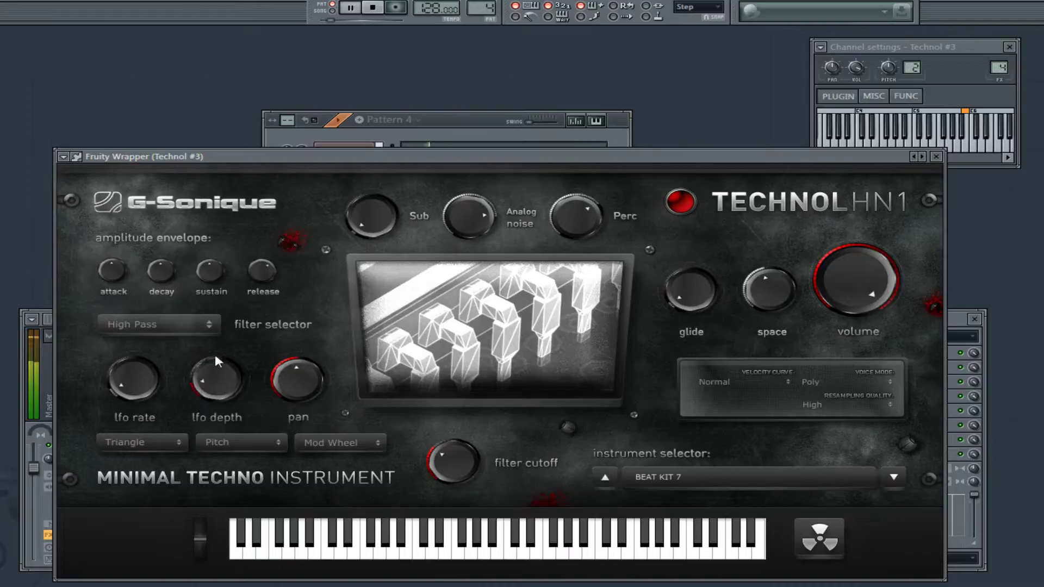
- Apply plugin delay compensation across the mixer tracks and close the Technol #3 plugin window
right_click(37, 341)
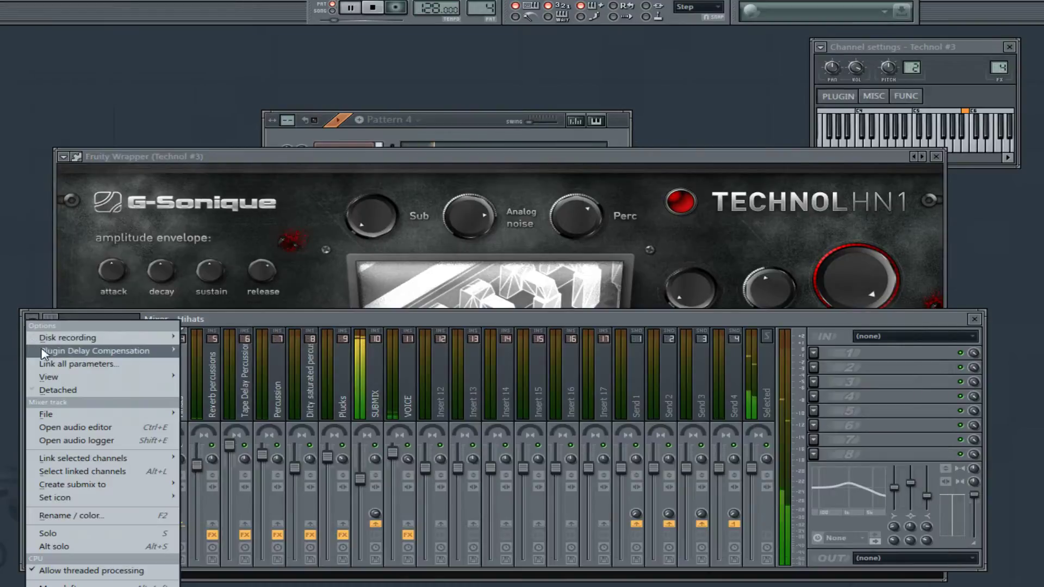
click(210, 364)
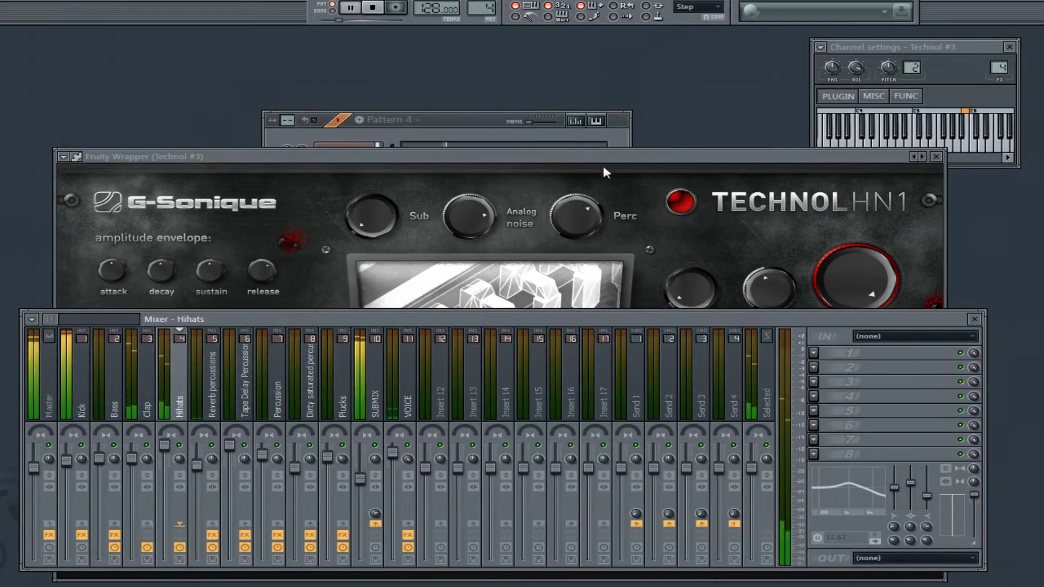
click(936, 157)
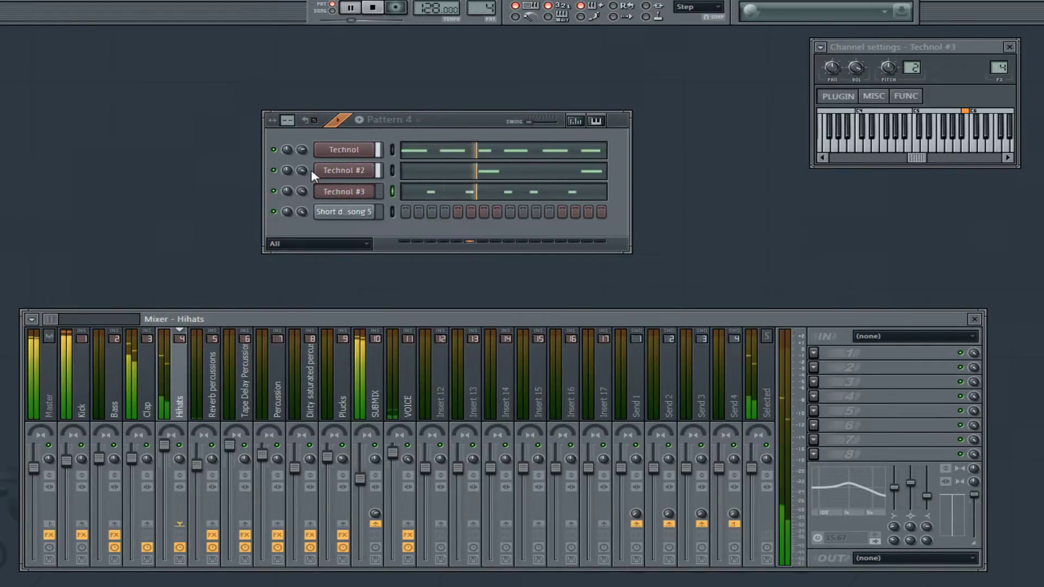
- Raise the Sub level and lower the space amount of Technol #2, and close its plugin and channel settings
click(339, 170)
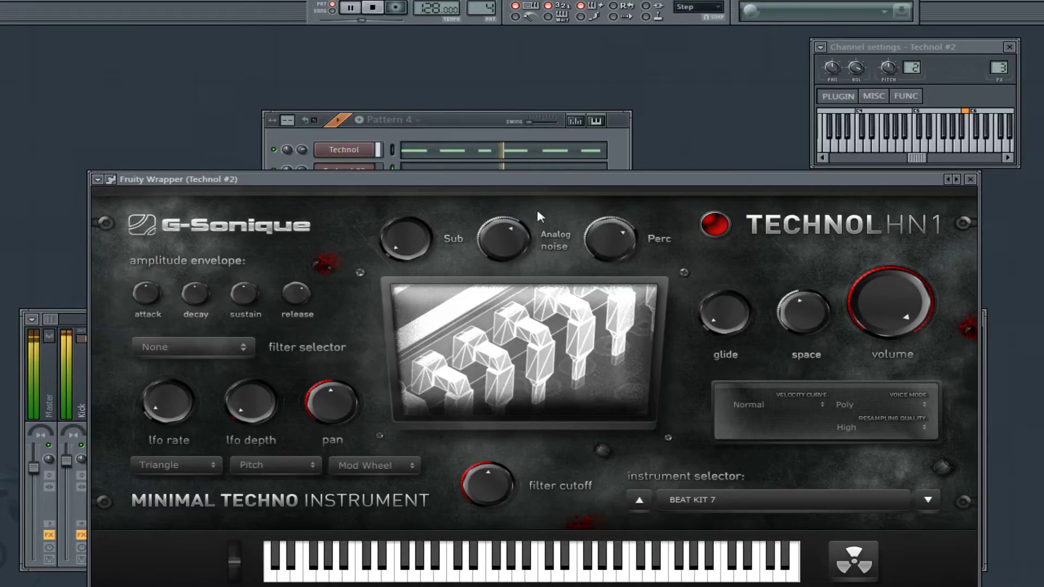
drag(412, 241, 413, 315)
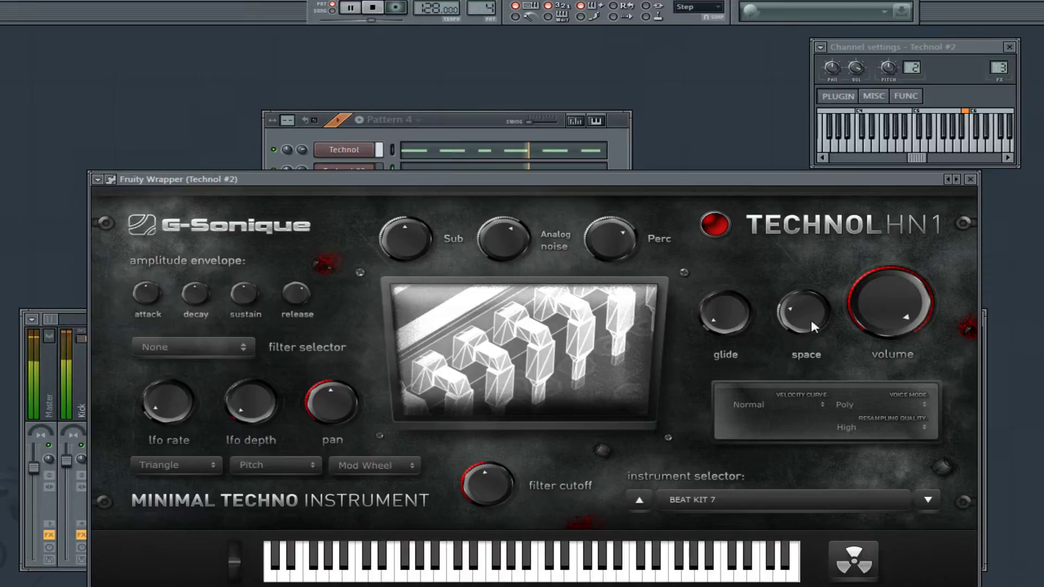
click(970, 178)
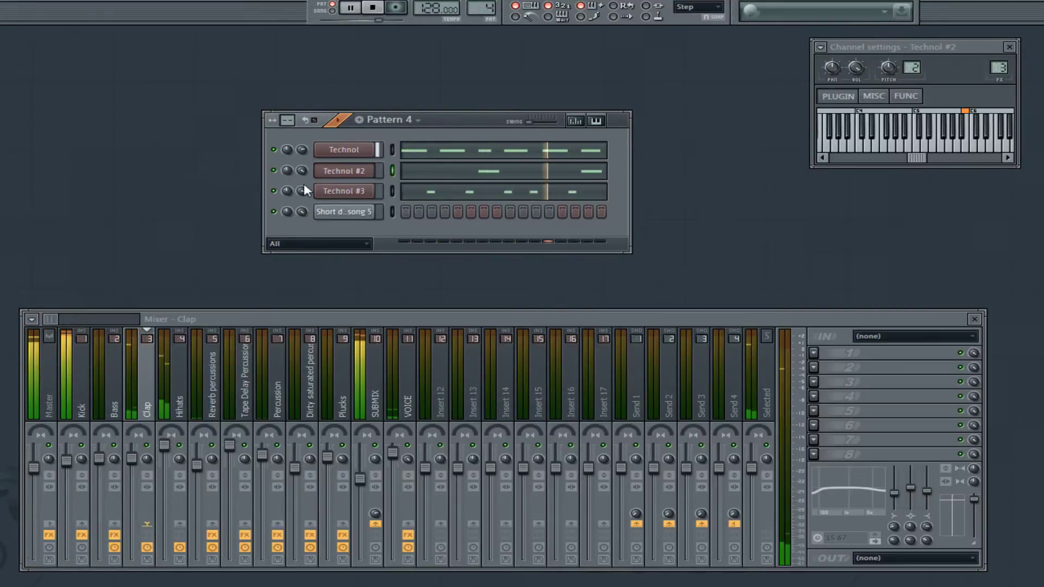
click(1008, 46)
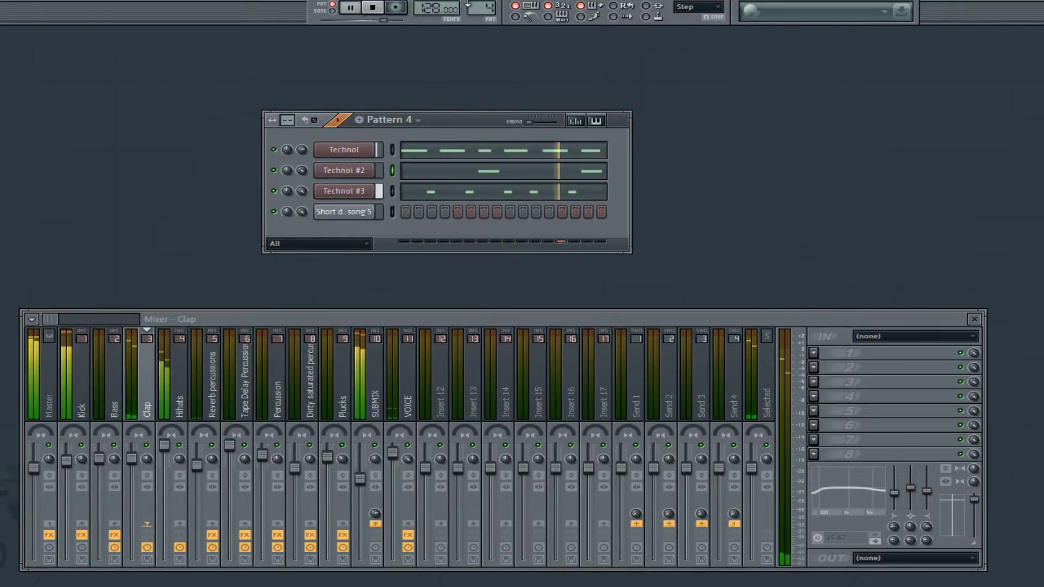
- Stop playback and clone the Technol #3 channel
click(373, 7)
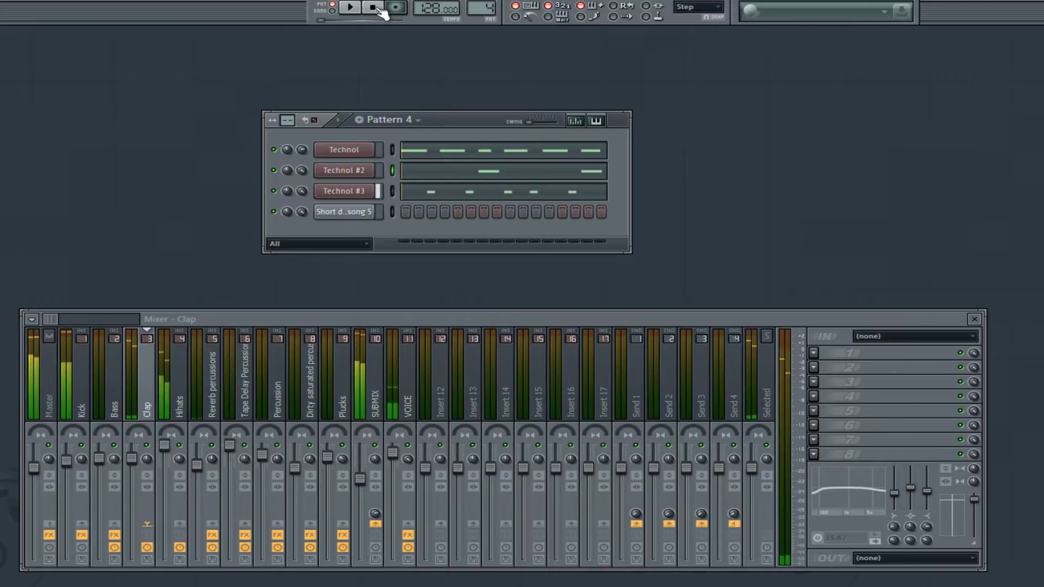
right_click(360, 193)
click(421, 346)
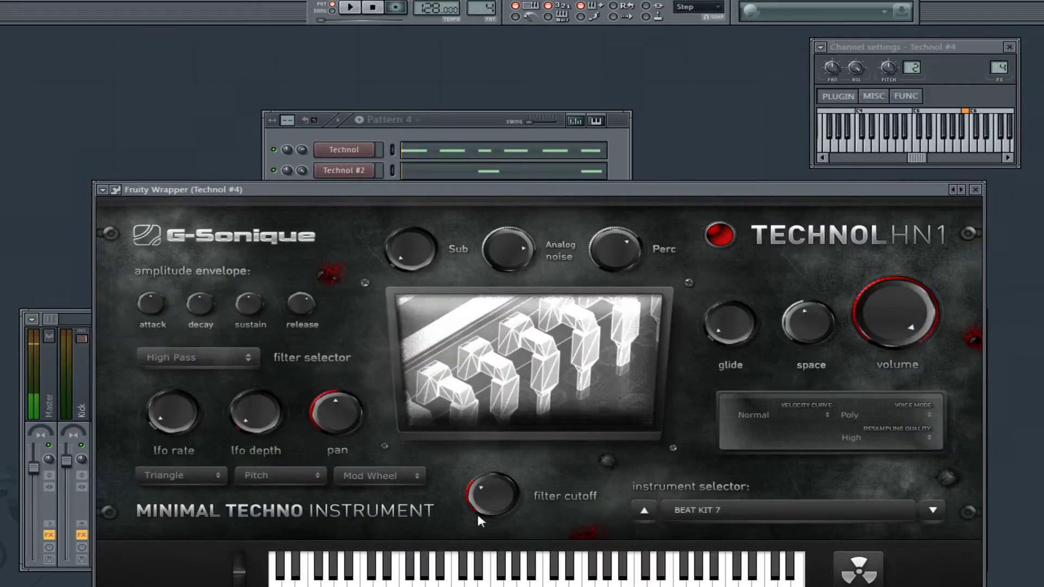
- Browse the instrument list of Technol #4 and load the Digital bass 1 preset
click(721, 509)
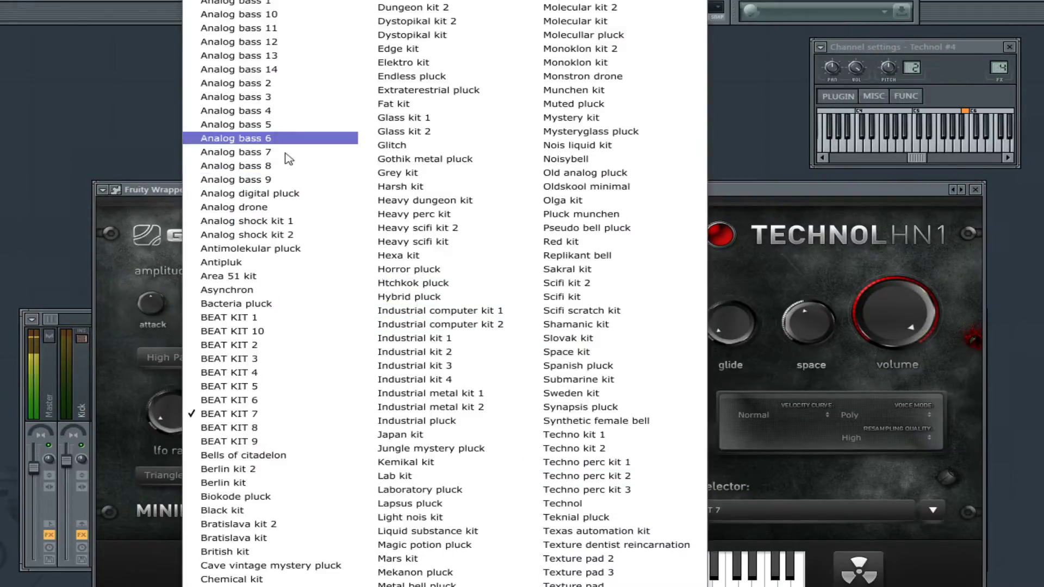
scroll(280, 577, down, 4)
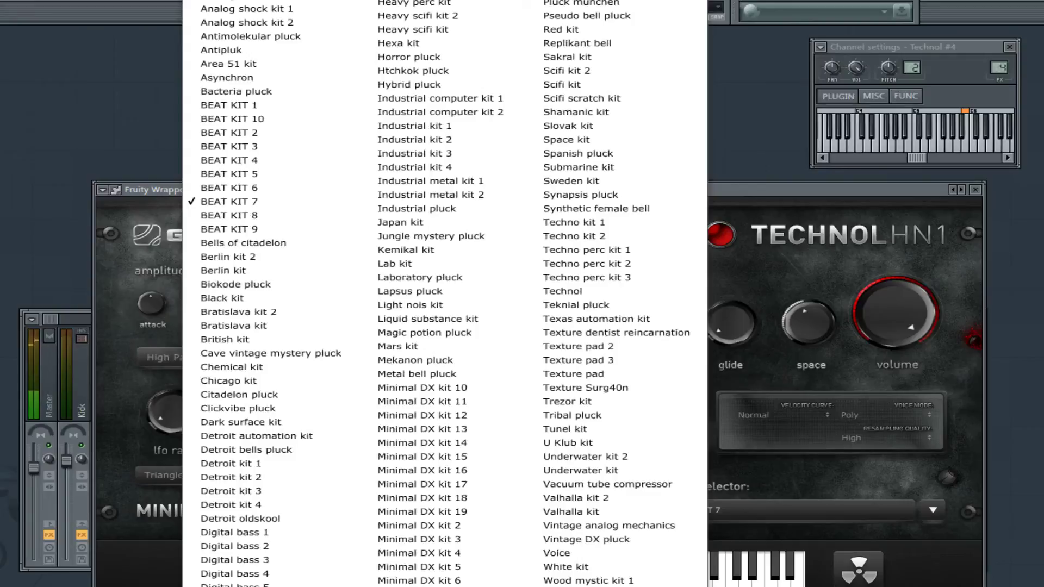
scroll(270, 546, up, 4)
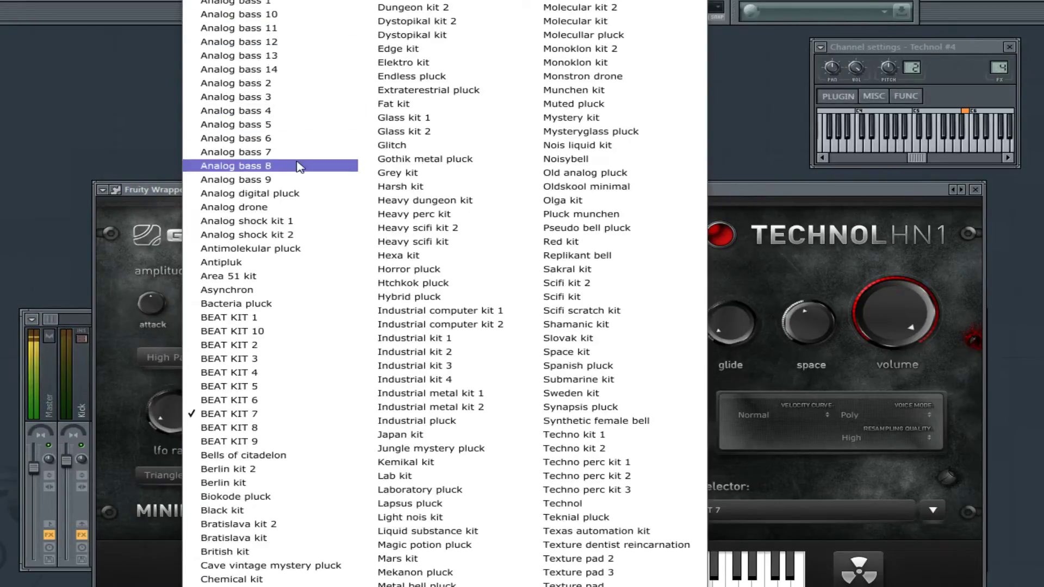
scroll(295, 422, down, 4)
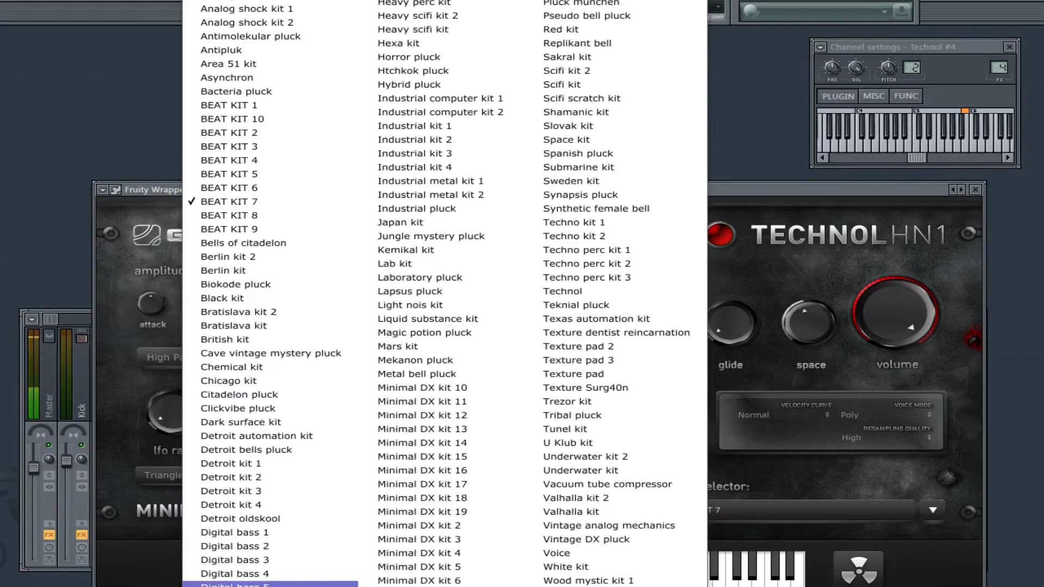
click(282, 536)
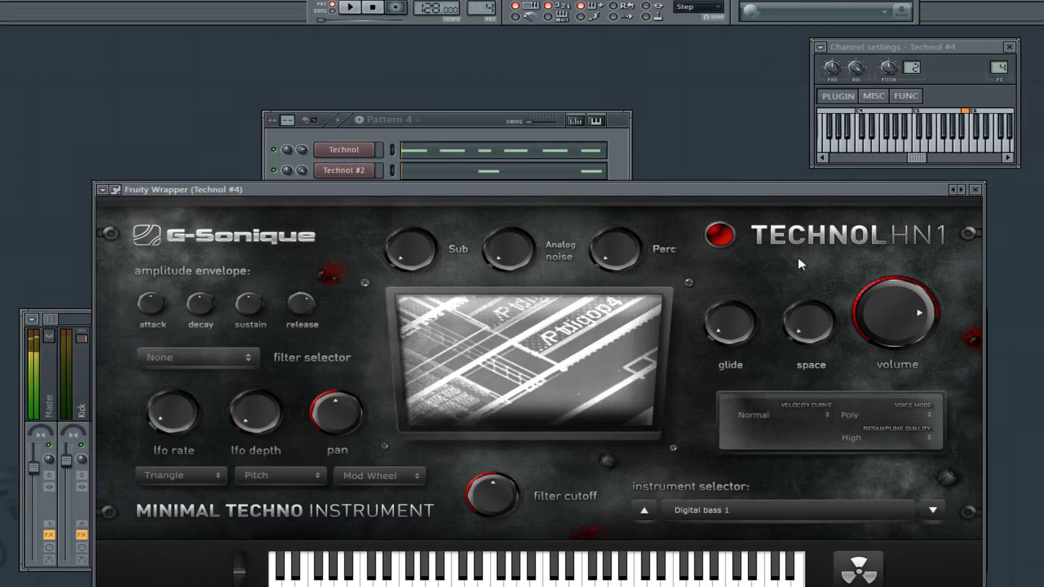
- Route the Technol #4 channel to mixer track 2 (Bass)
click(437, 132)
click(69, 318)
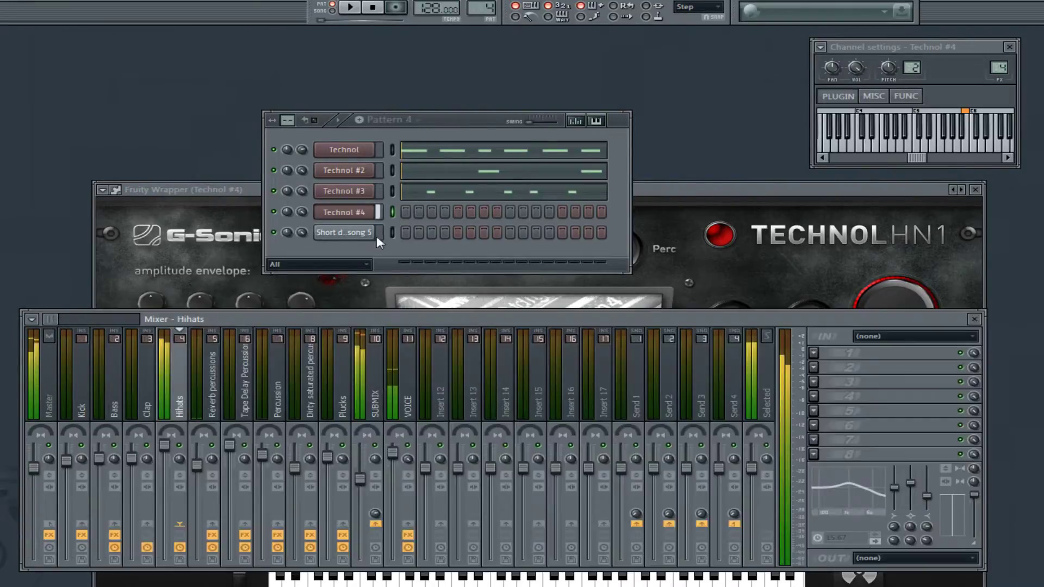
drag(999, 68, 999, 77)
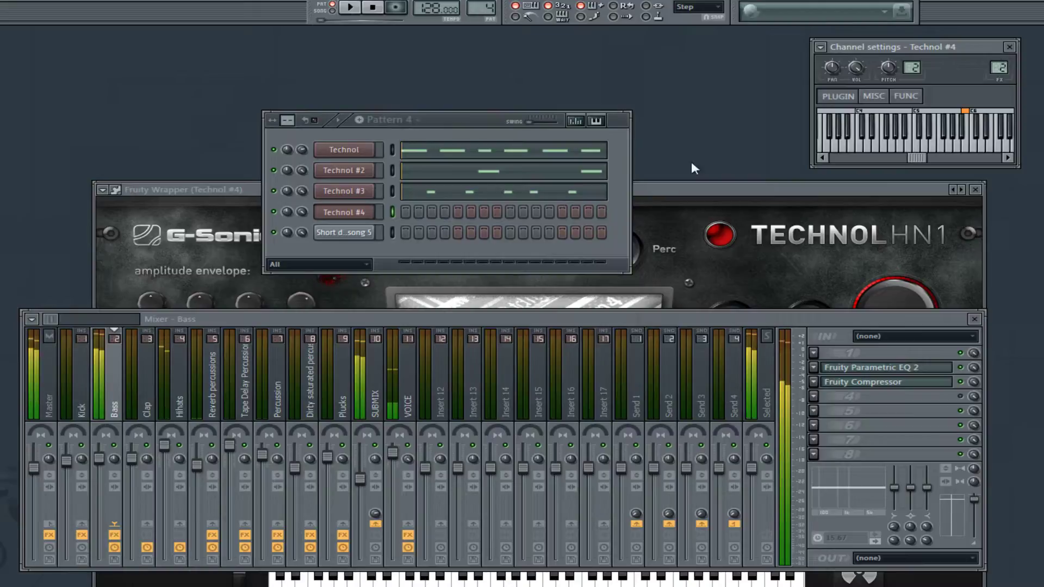
- Draw seven C5 notes across the first bar in the Technol #4 piano roll, making the last two longer
right_click(358, 213)
click(387, 211)
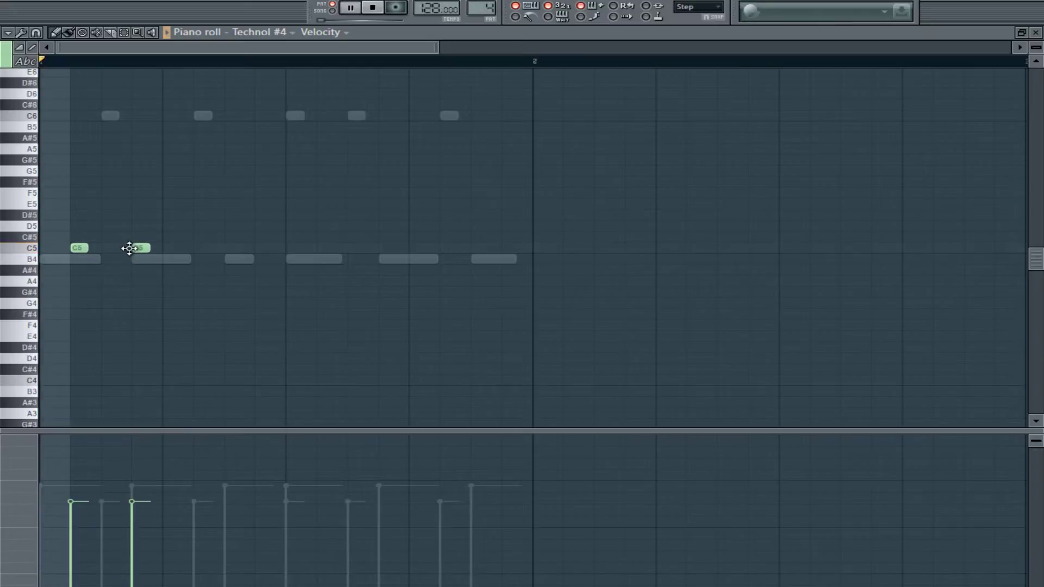
click(200, 249)
click(229, 249)
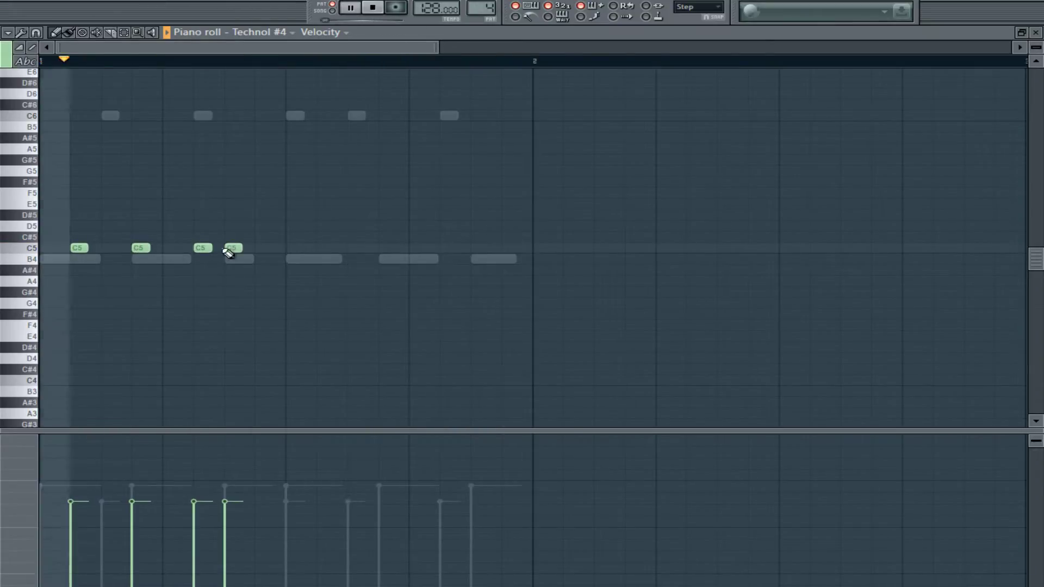
click(263, 248)
click(324, 249)
drag(334, 248, 359, 248)
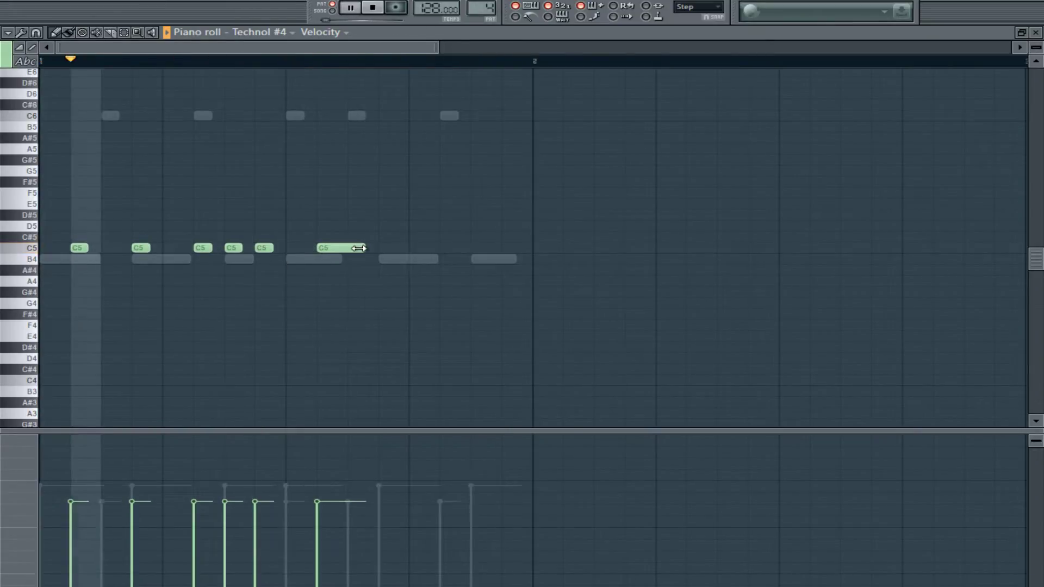
click(443, 248)
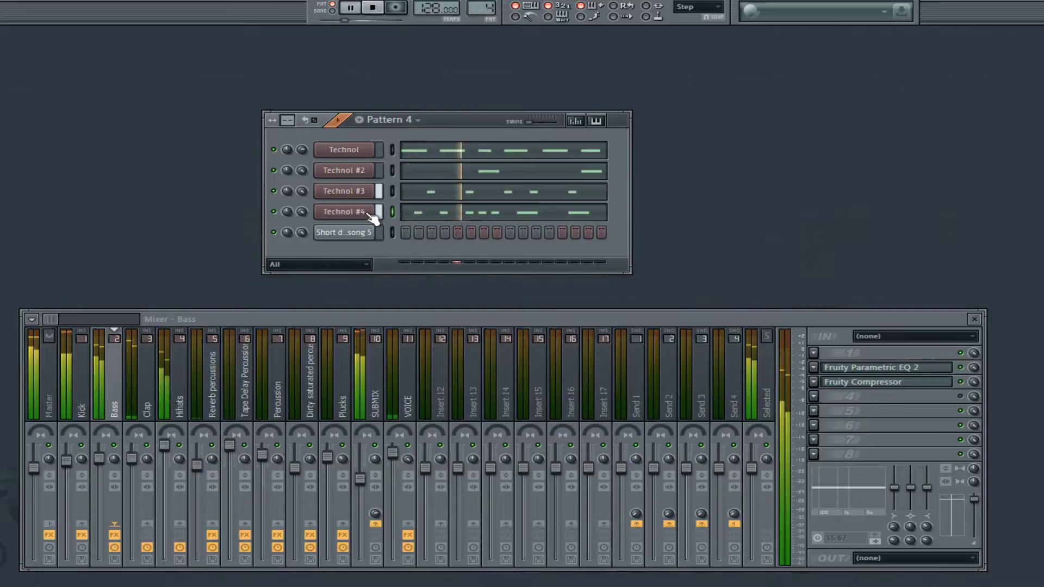
- Stop playback and set the Technol #4 filter to Low Pass with a lower cutoff
click(367, 212)
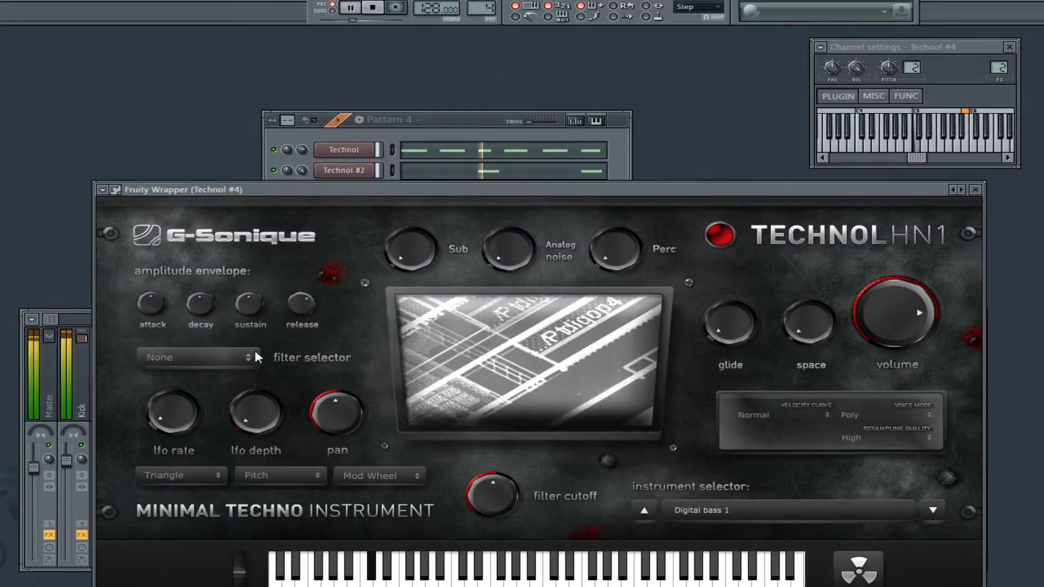
click(373, 8)
click(445, 120)
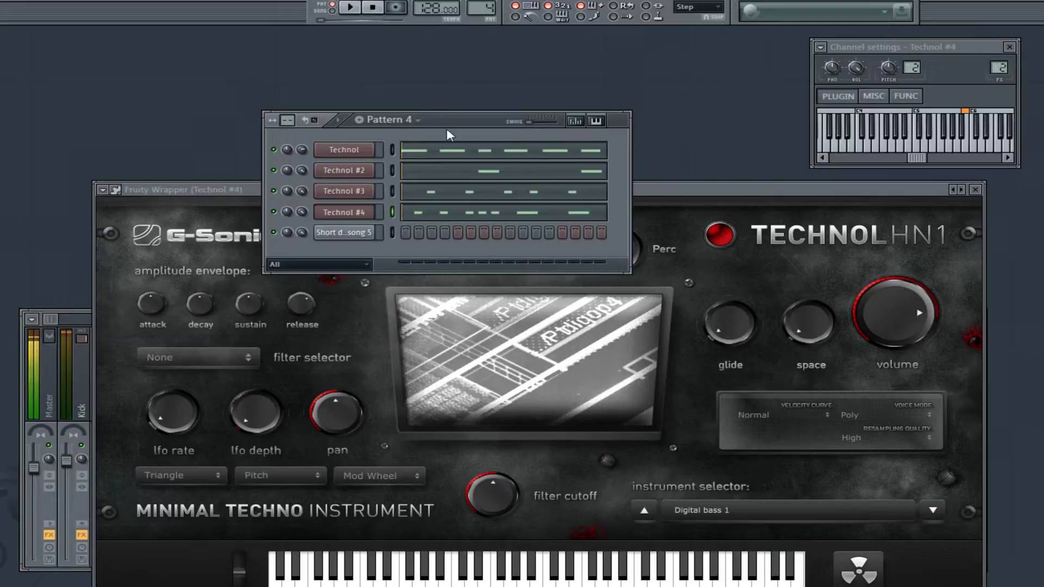
click(57, 317)
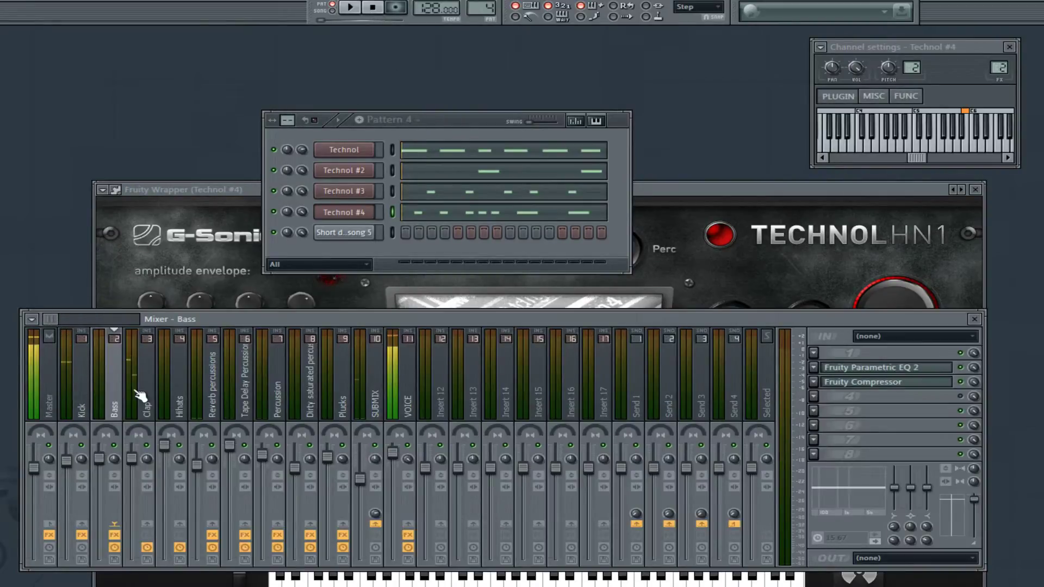
click(194, 190)
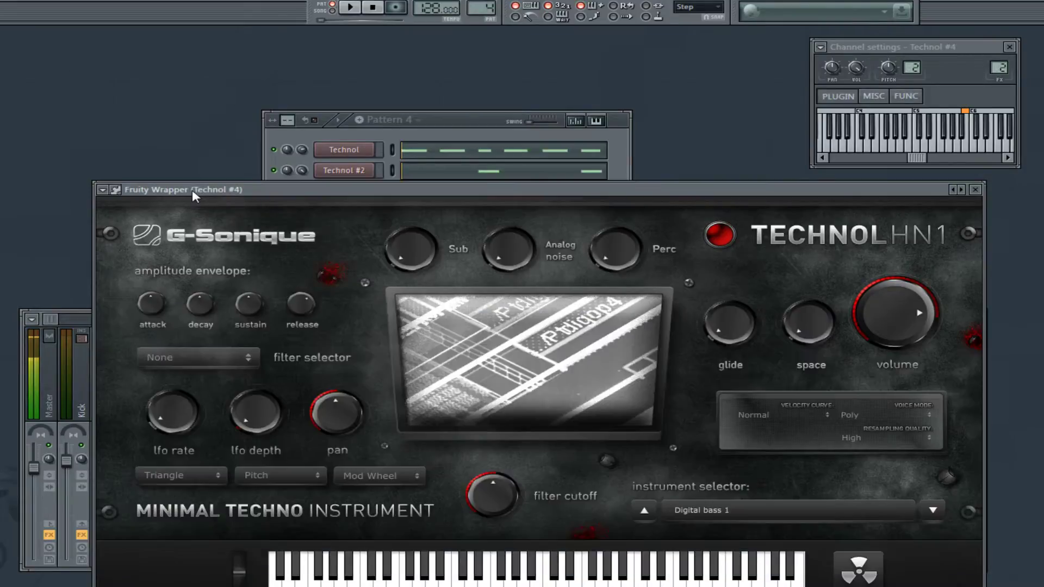
click(250, 361)
click(213, 387)
- Examine the Fruity Compressor on the Bass track and a Fruity Peak Controller on the Kick track
click(88, 338)
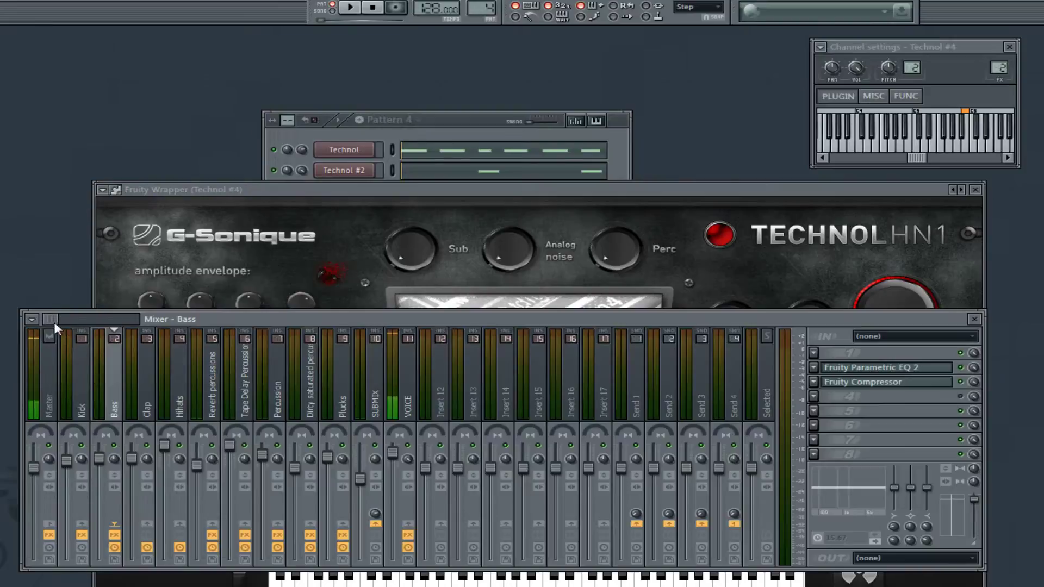
click(903, 382)
click(74, 368)
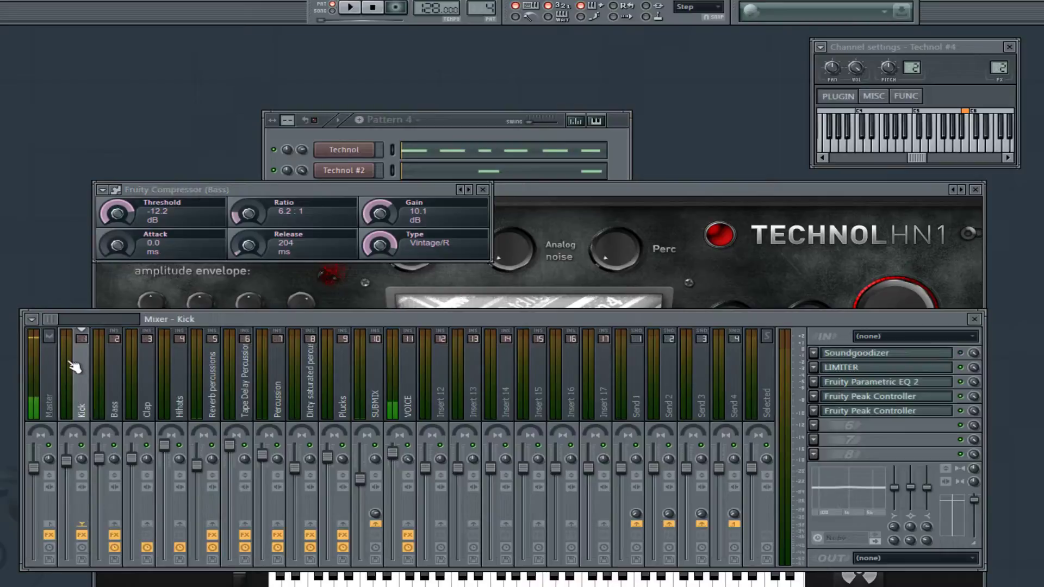
click(860, 408)
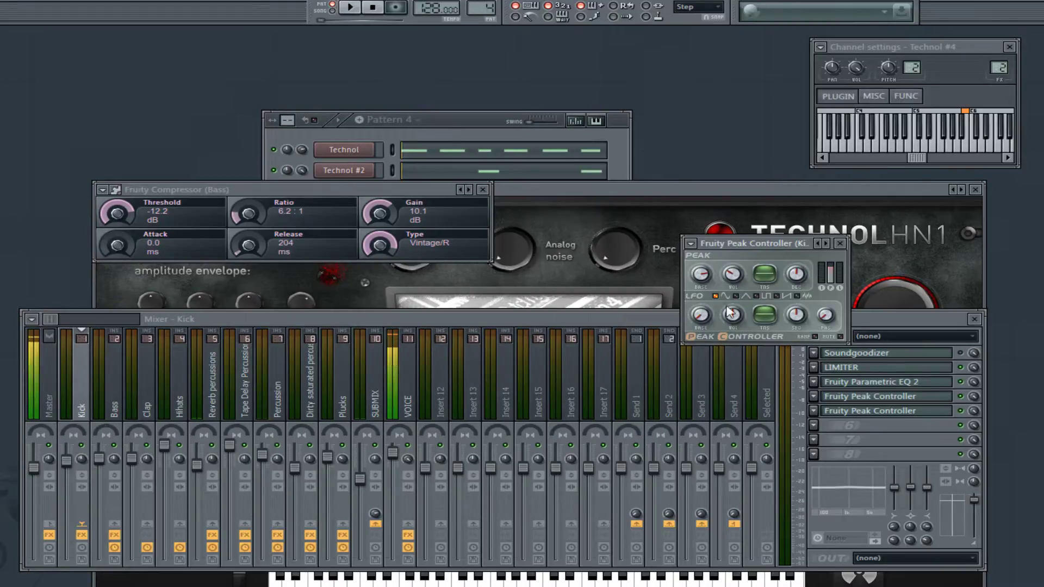
click(840, 244)
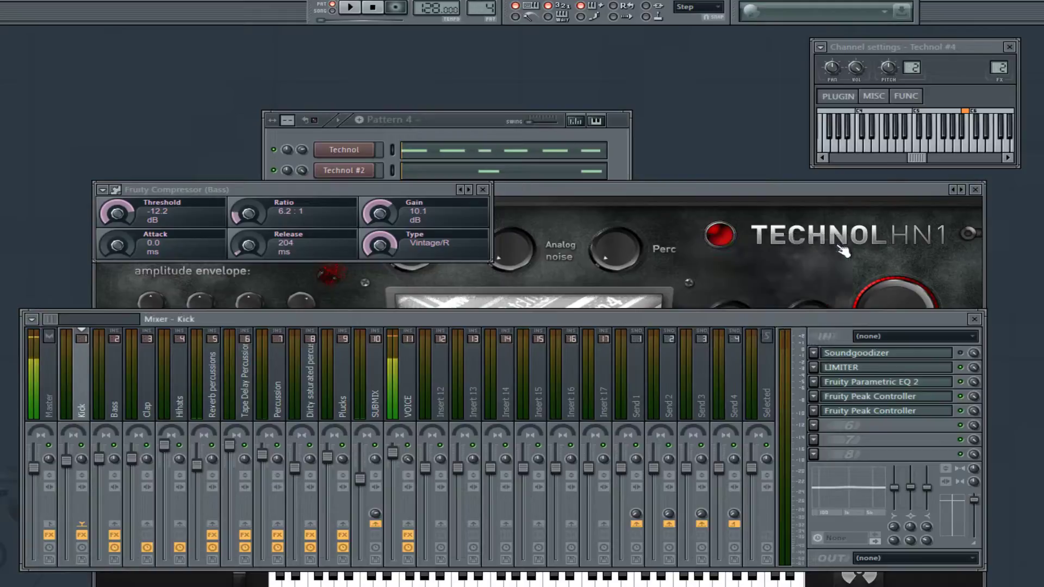
- Link the Bass compressor's threshold to Peak ctrl (Kick) - Peak with the Input mapping formula
right_click(121, 212)
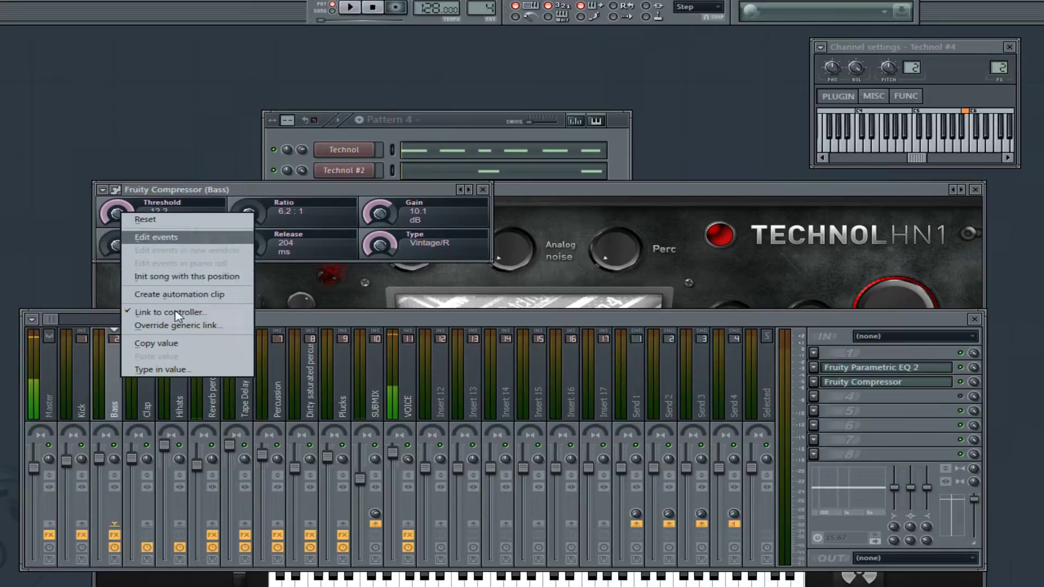
click(169, 192)
right_click(122, 213)
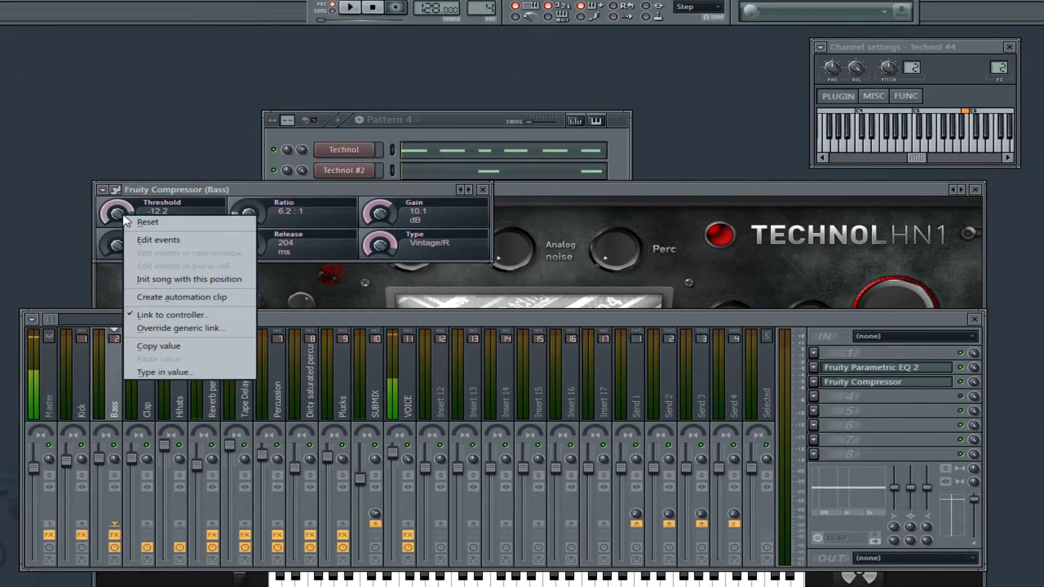
click(163, 315)
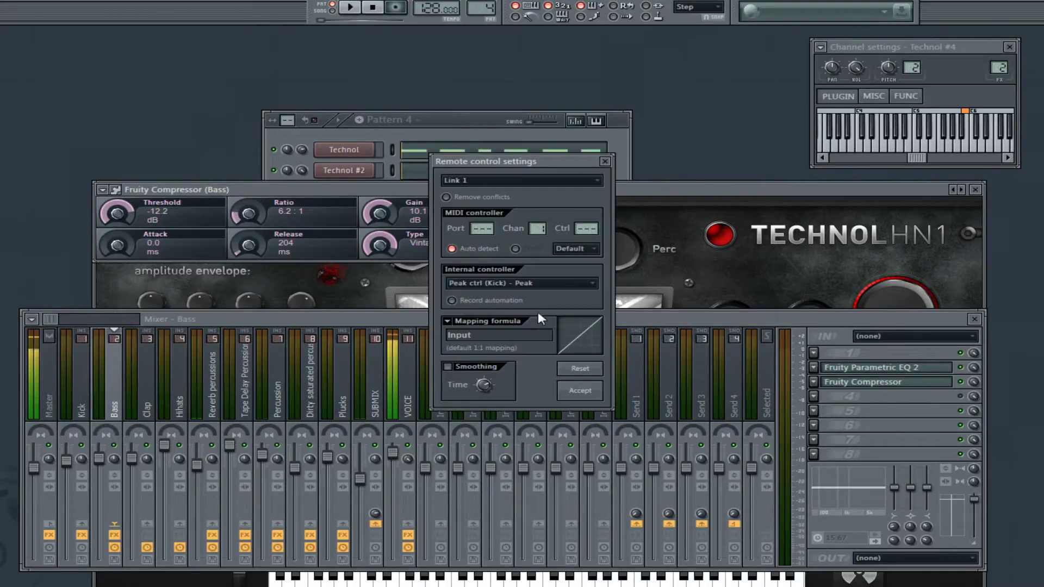
click(519, 283)
click(518, 334)
click(575, 391)
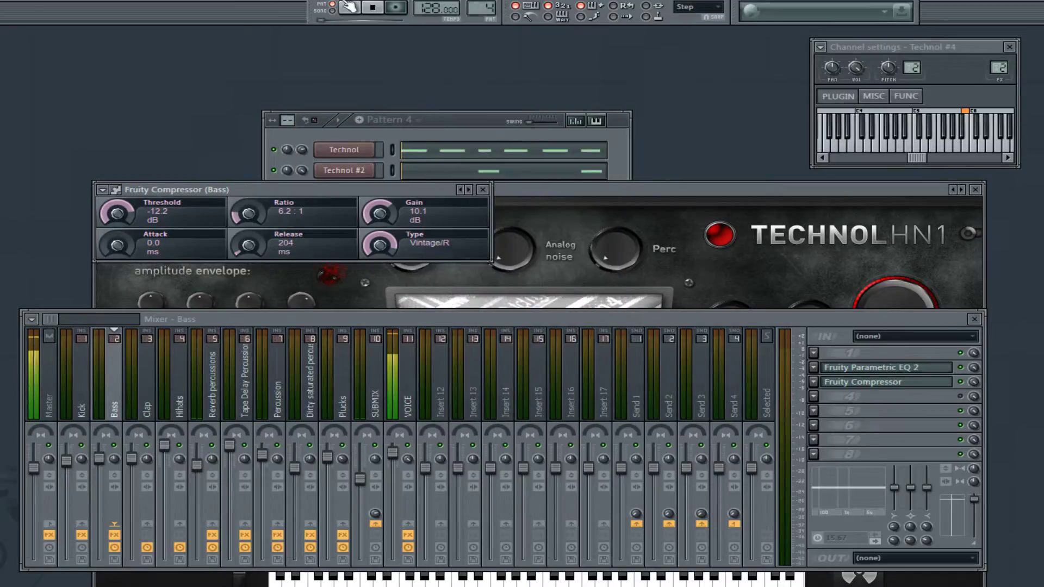
- Play the pattern to check the Bass compression, and close the compressor and Technol #4 plugin windows
click(351, 7)
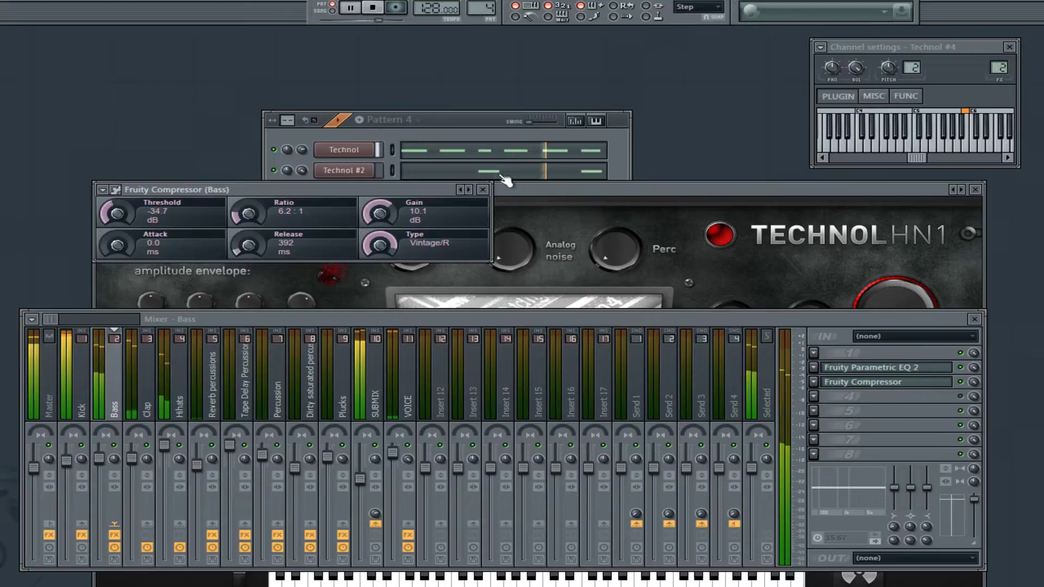
click(482, 189)
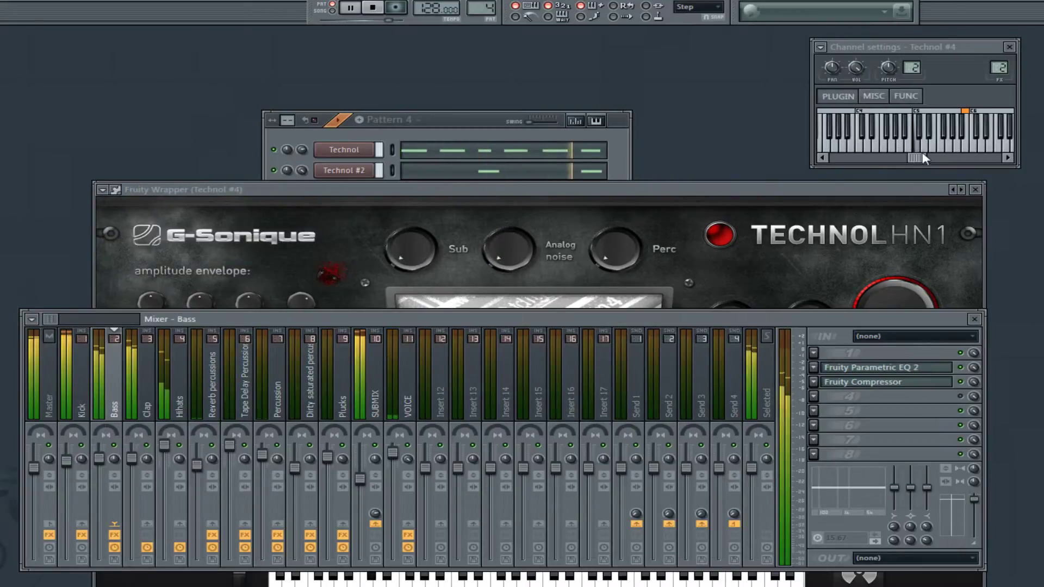
click(974, 190)
- Set the Technol #4 root note to C7, adjust its filter cutoff, and close its plugin and channel settings
click(358, 212)
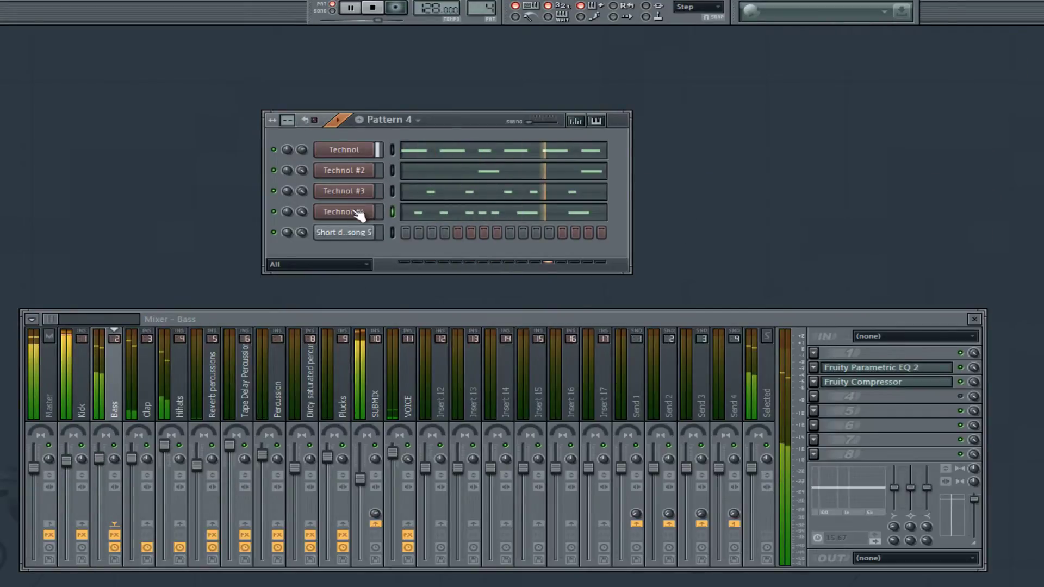
click(358, 212)
right_click(973, 117)
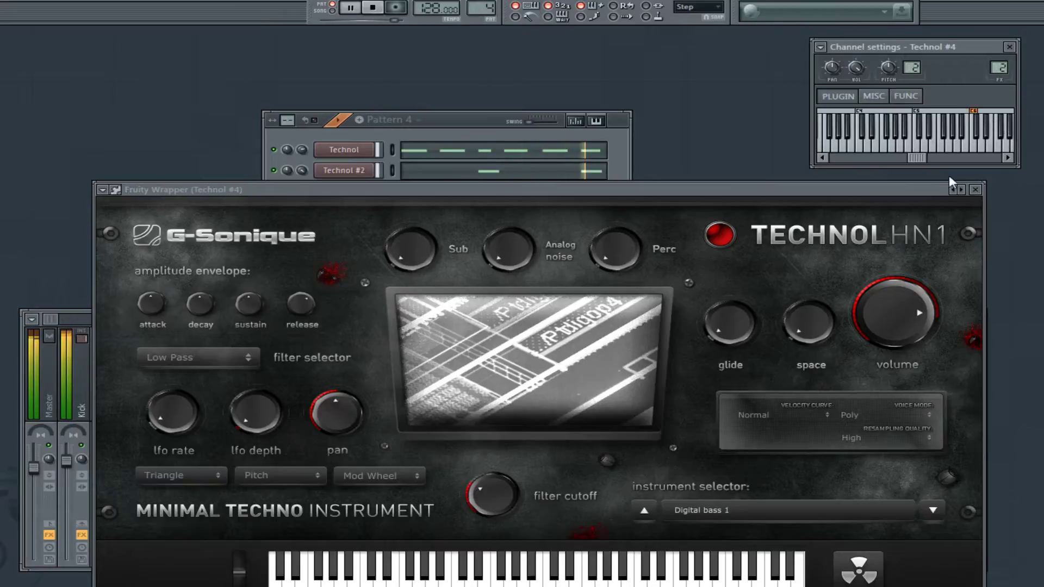
drag(917, 159, 927, 163)
right_click(1006, 114)
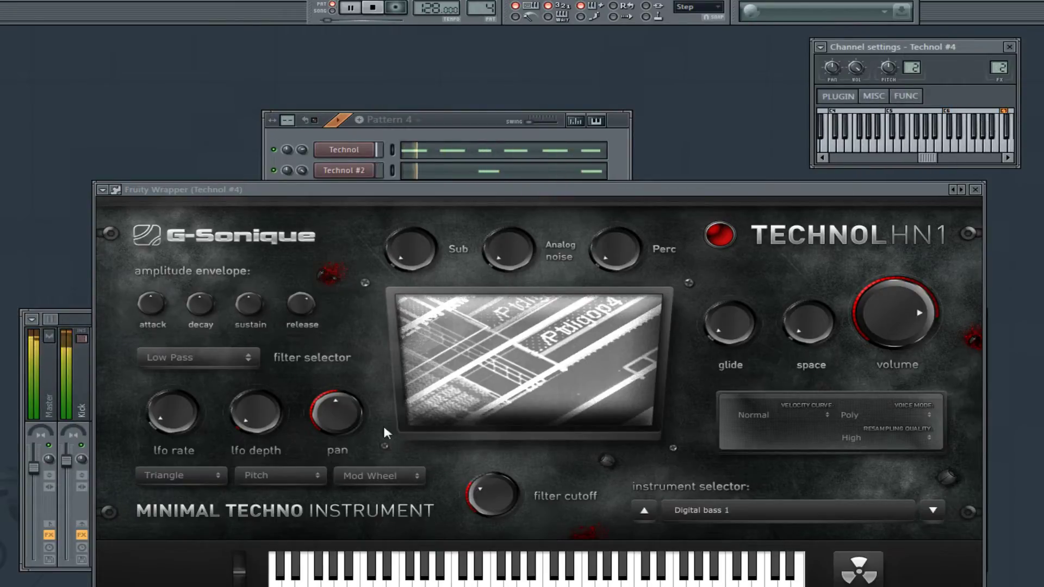
click(476, 499)
click(975, 189)
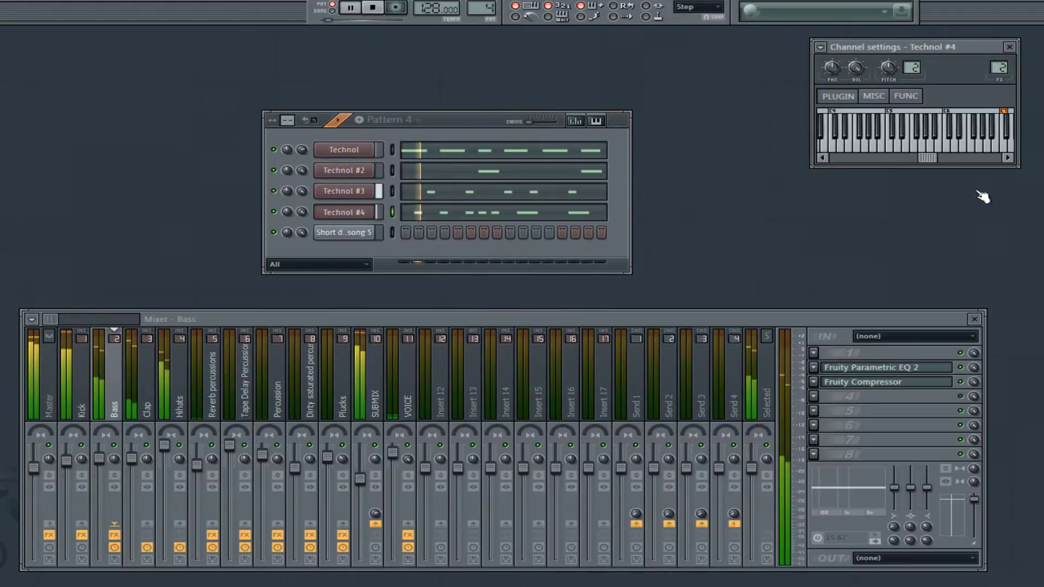
click(1010, 48)
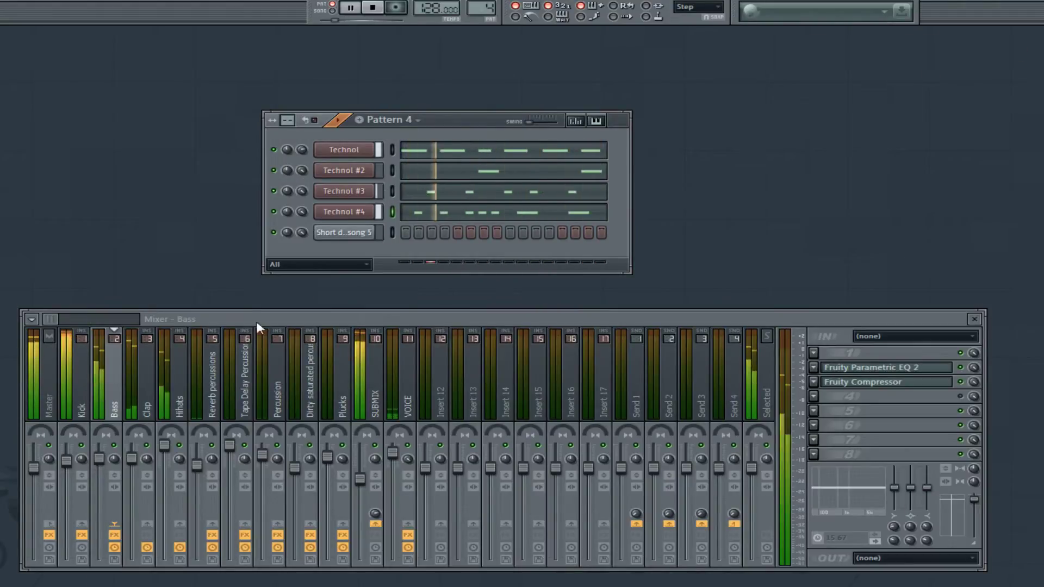
- Adjust the Bass compressor's gain, lower the Bass track's level slightly, and close the compressor
click(886, 382)
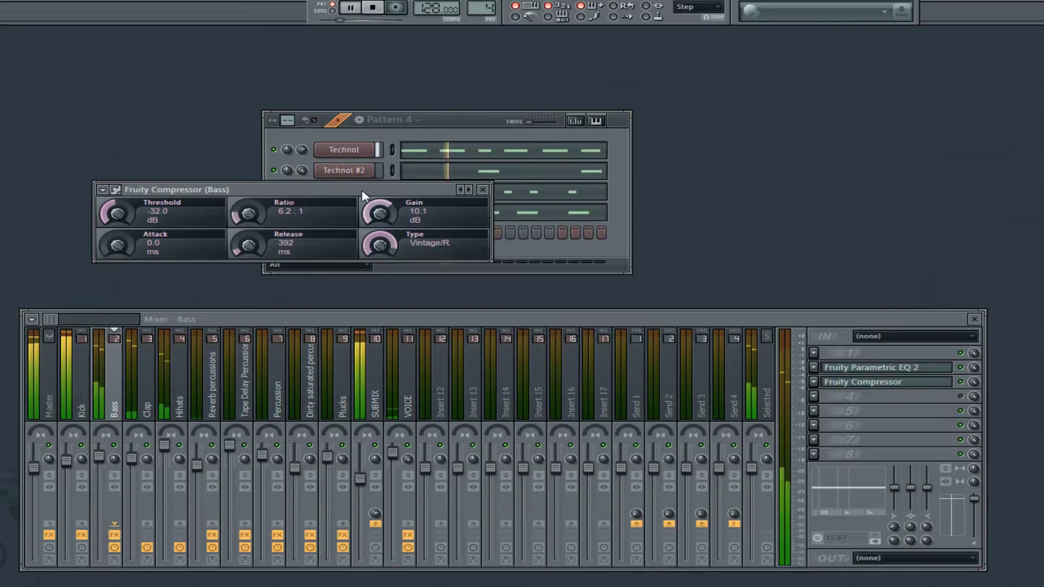
drag(117, 213, 117, 197)
drag(104, 456, 105, 460)
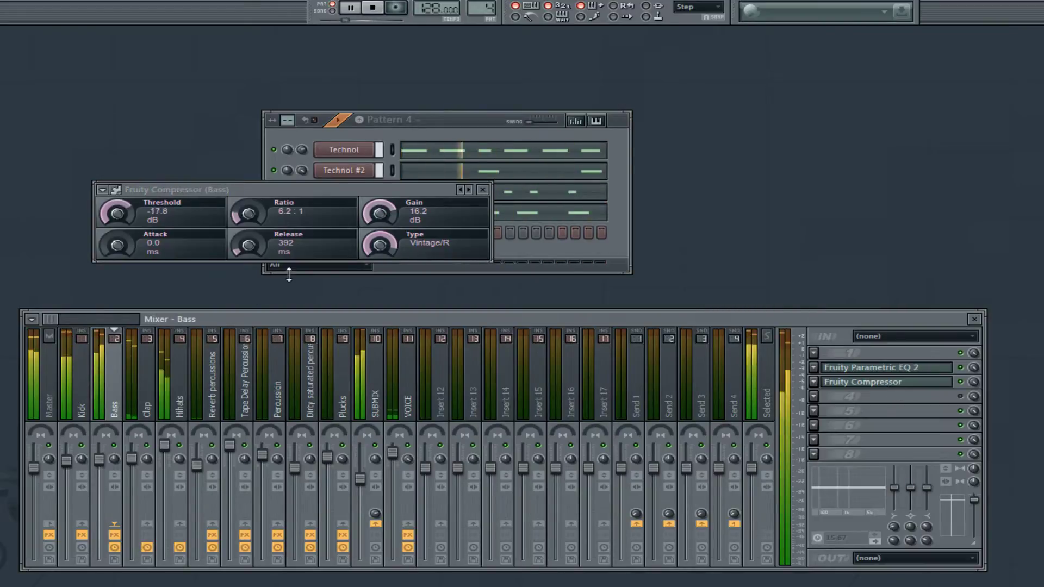
drag(381, 214, 381, 224)
click(482, 189)
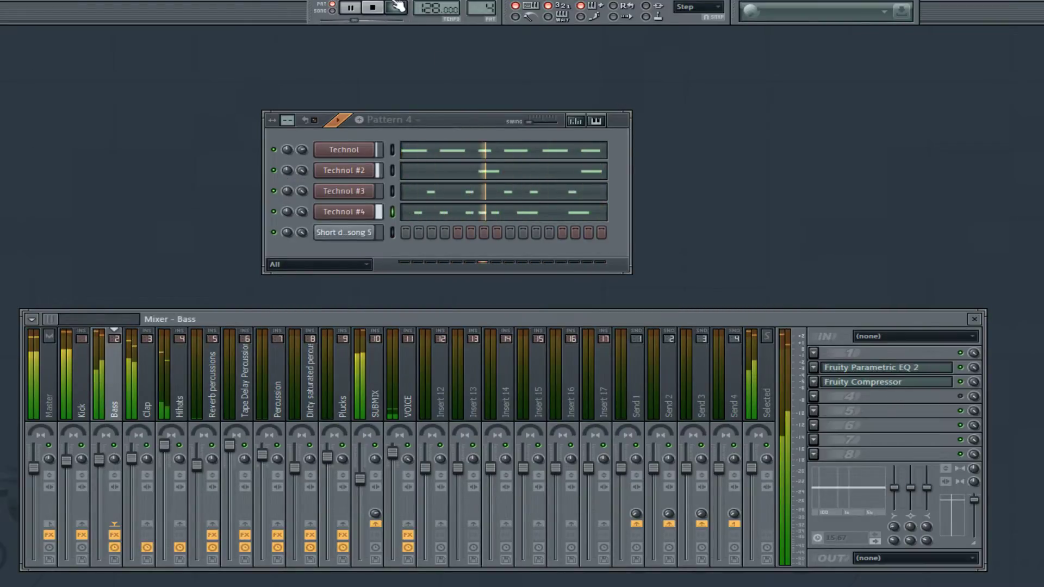
- Stop playback and clone the Technol #4 channel
click(381, 6)
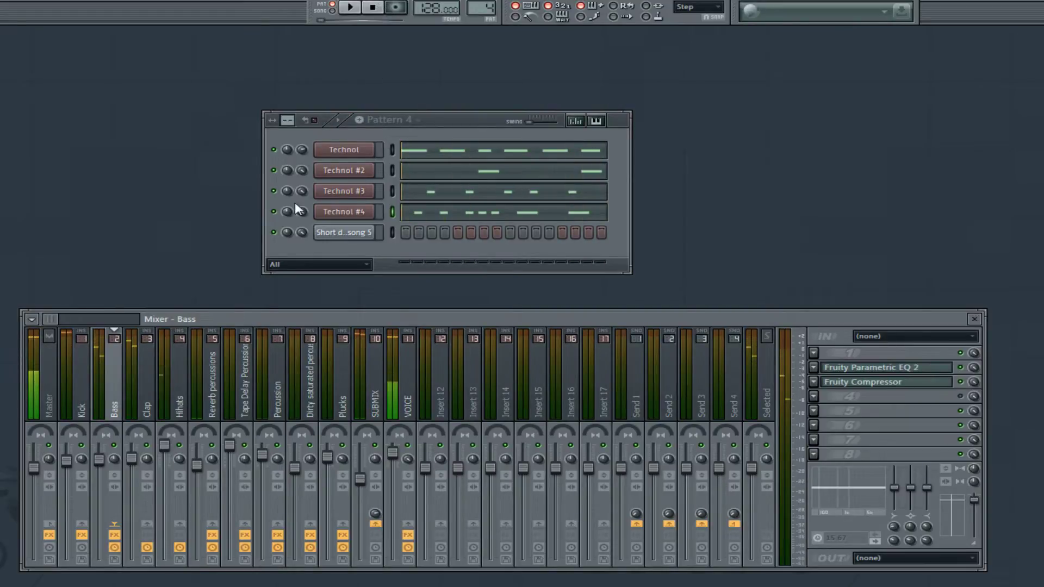
right_click(336, 216)
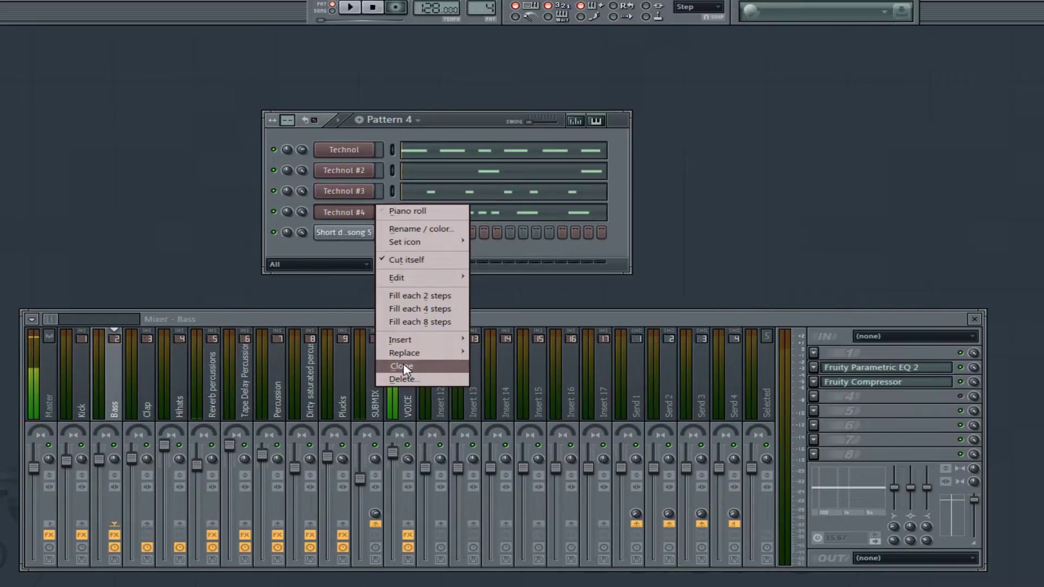
click(403, 366)
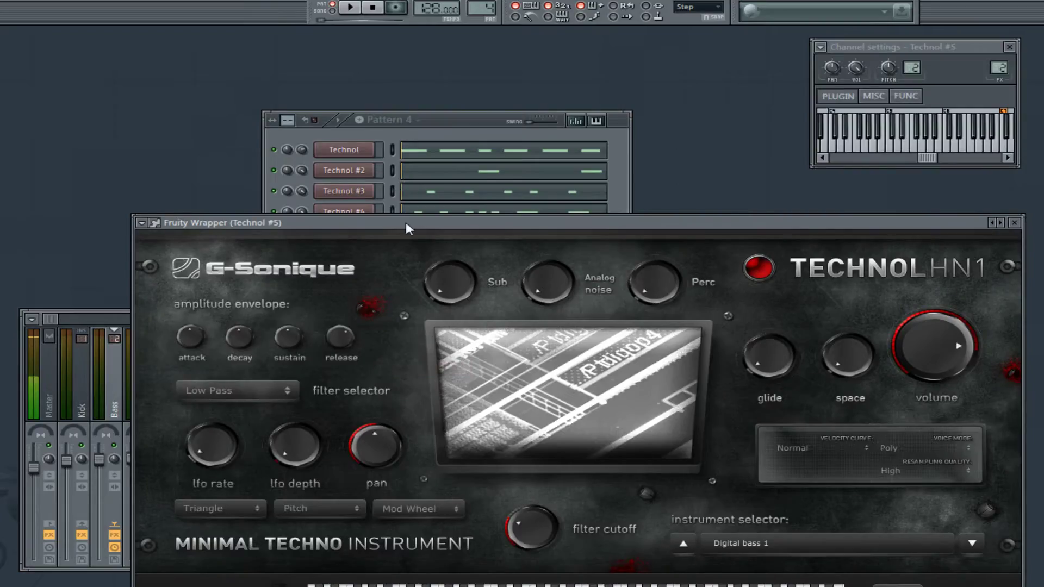
- Load the Industrial kit 1 preset in the Technol #5 plugin
drag(406, 221, 396, 197)
click(788, 516)
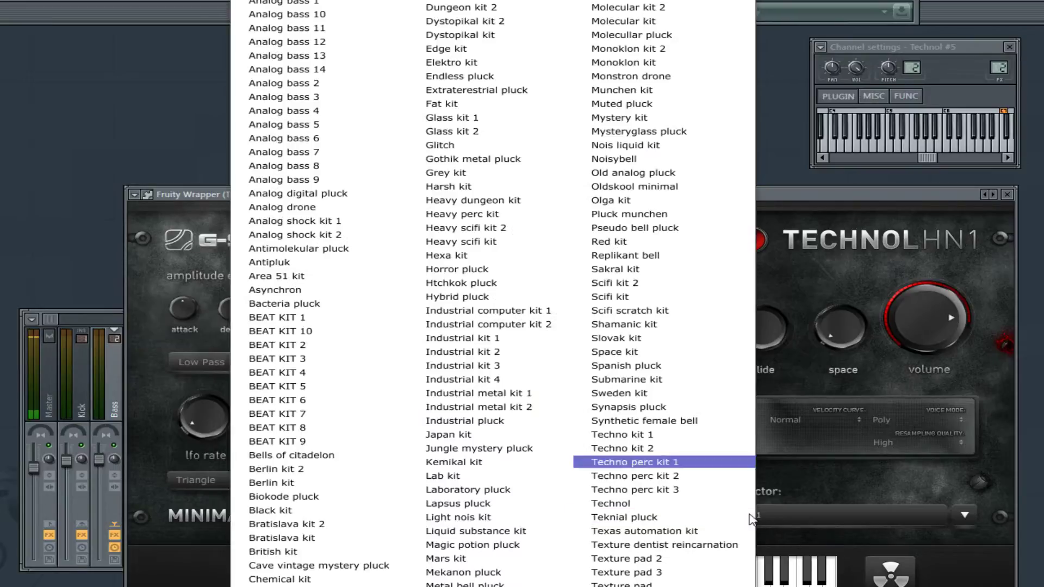
click(530, 344)
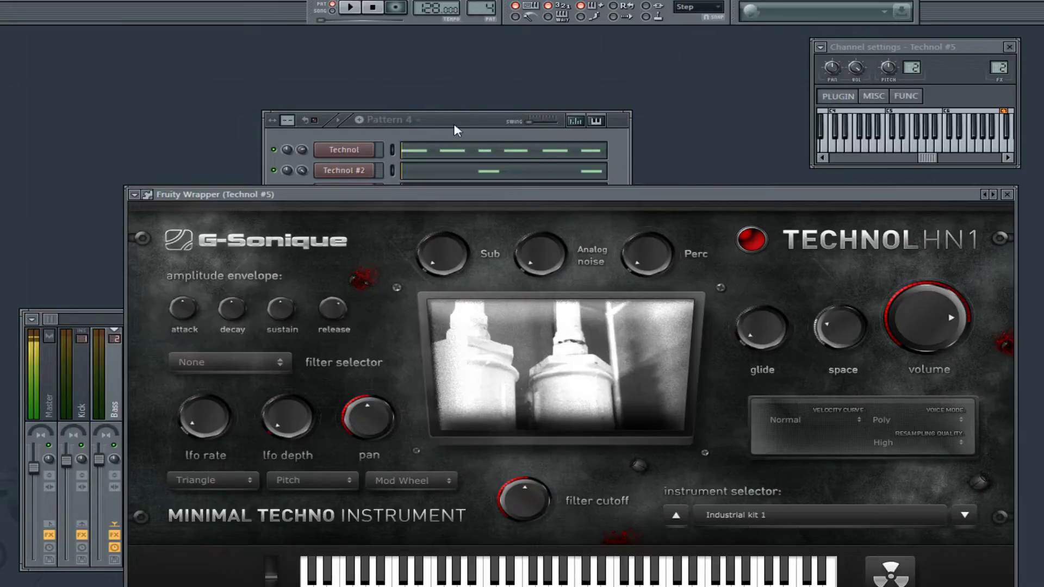
- Start pattern playback and open the piano roll of the Technol #5 channel
click(364, 13)
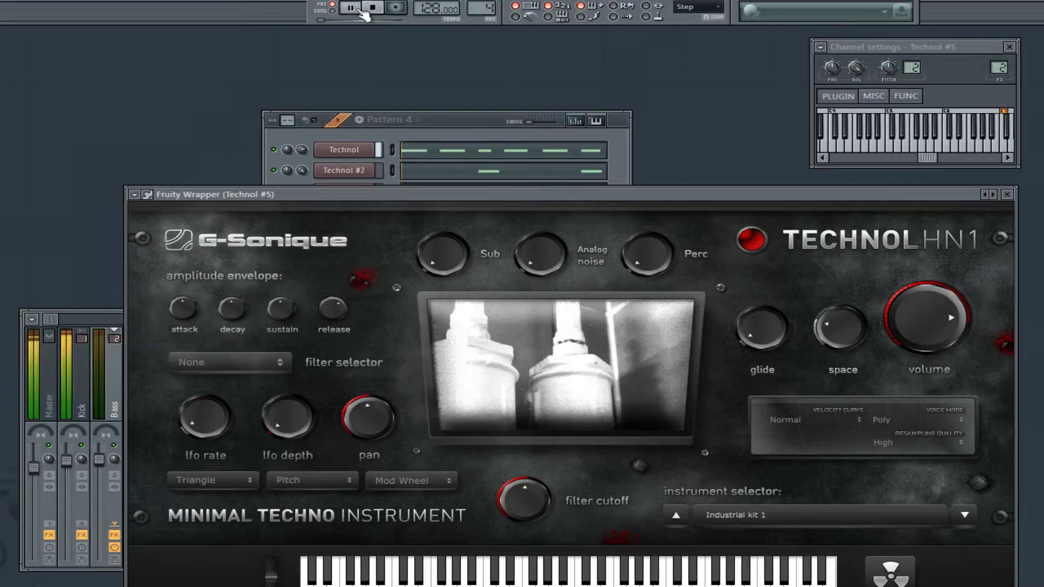
click(443, 118)
right_click(379, 214)
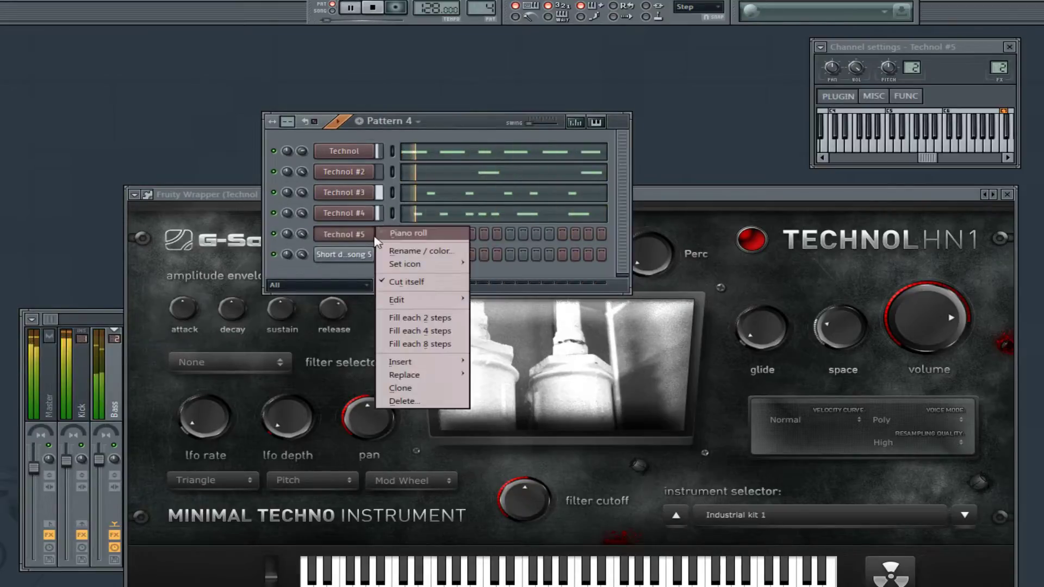
key(Escape)
right_click(328, 234)
click(404, 233)
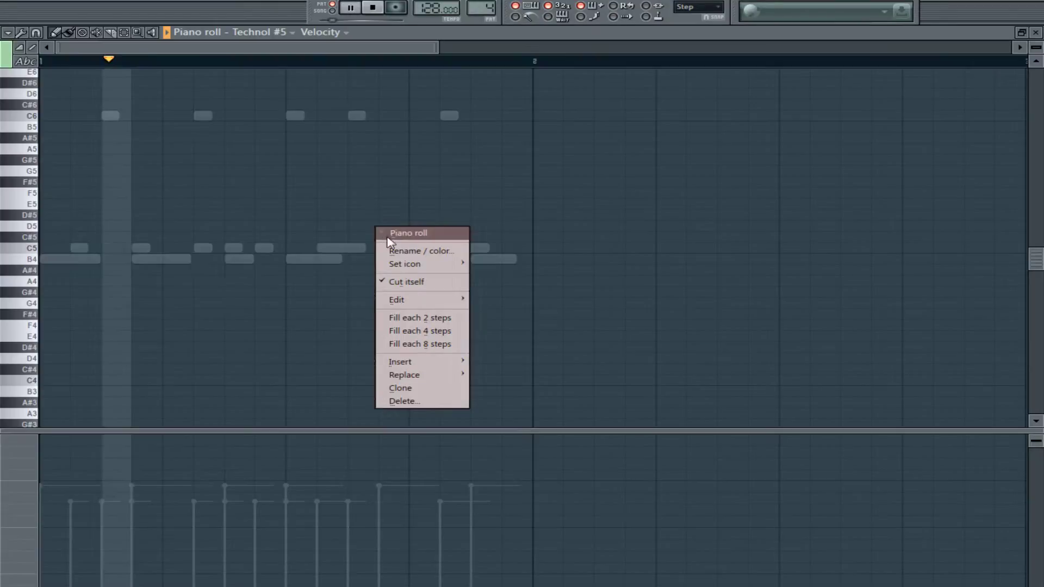
- Place C5 notes on steps 1 and 9 of the Technol #5 piano roll and raise their velocities
double_click(51, 259)
click(212, 356)
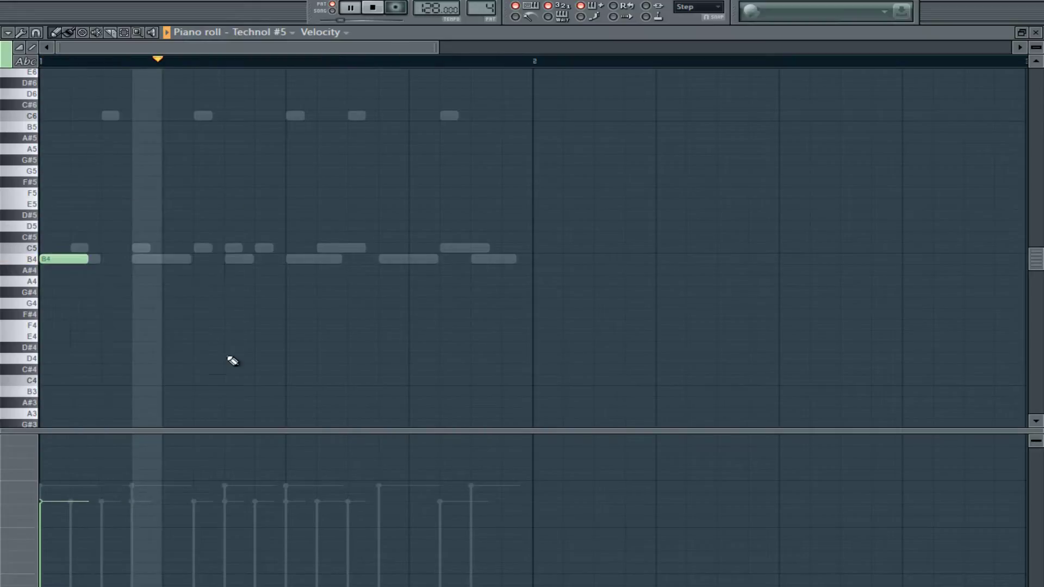
drag(56, 260, 56, 248)
drag(155, 247, 317, 249)
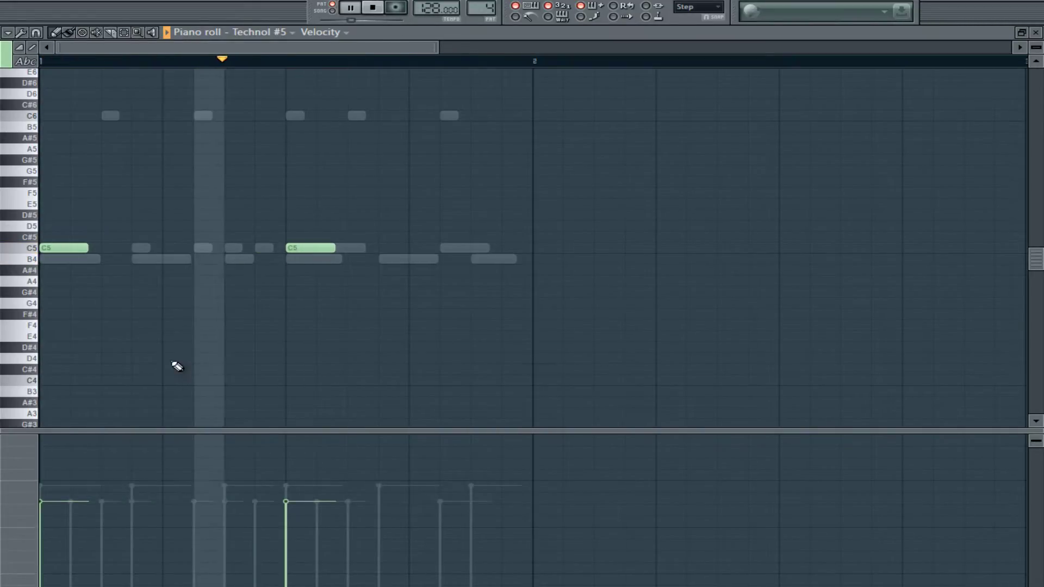
drag(63, 472, 79, 459)
drag(282, 480, 288, 463)
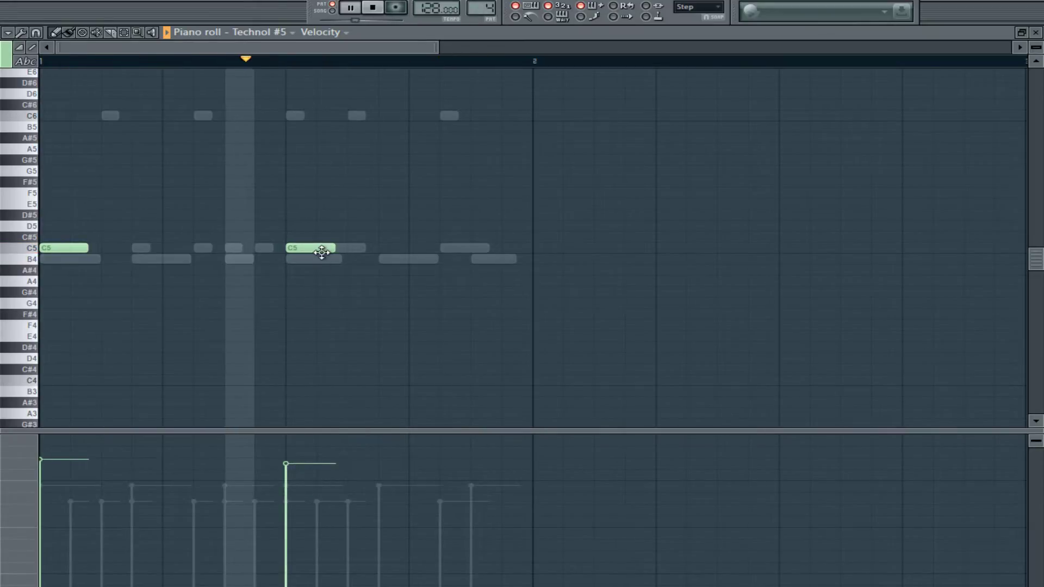
click(153, 325)
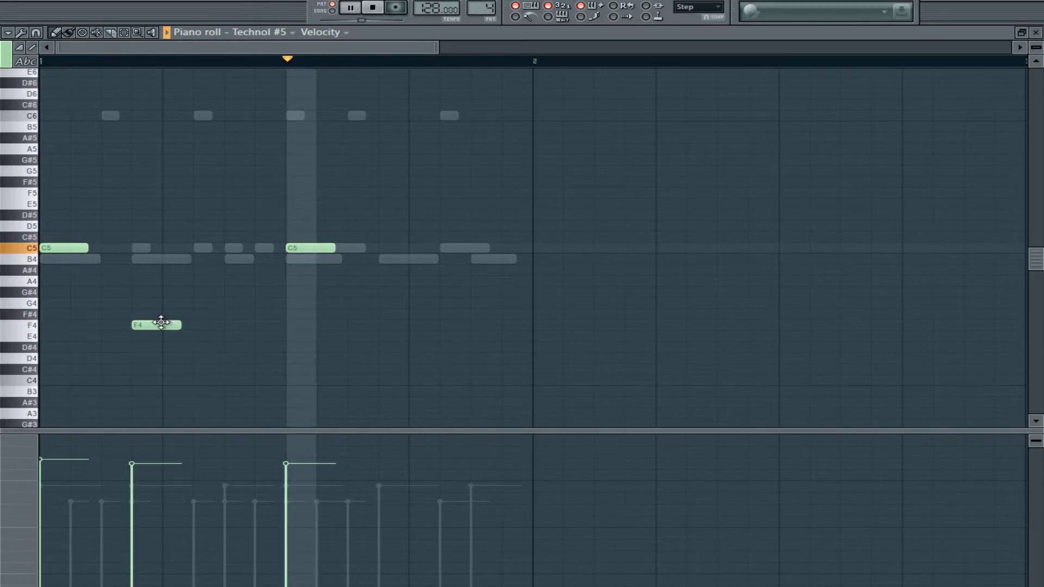
mouse_move(156, 324)
mouse_down()
mouse_move(140, 275)
mouse_move(145, 236)
mouse_up()
click(200, 237)
right_click(200, 237)
right_click(144, 237)
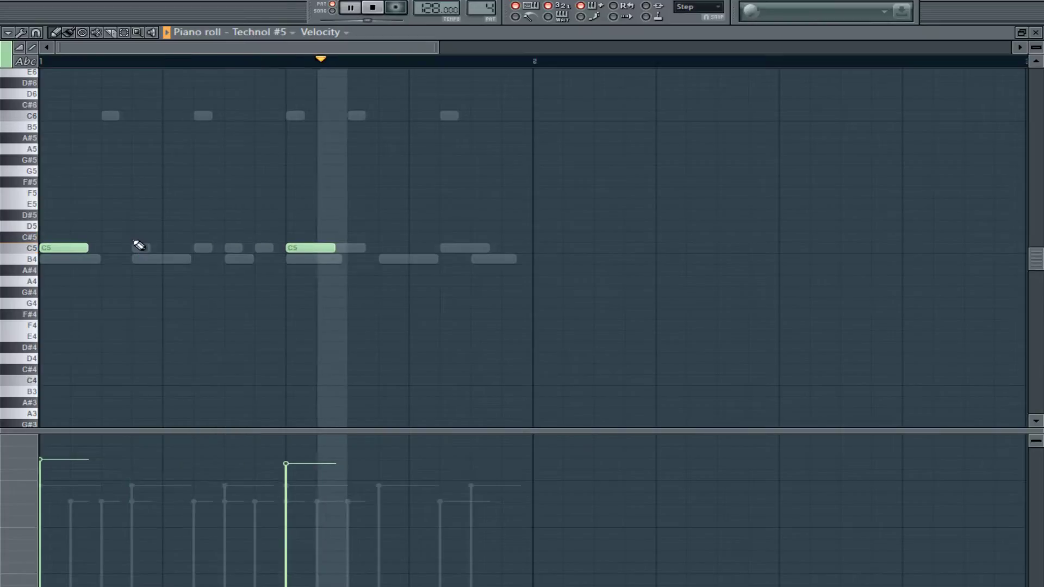
scroll(514, 247, up, 3)
scroll(514, 247, up, 3)
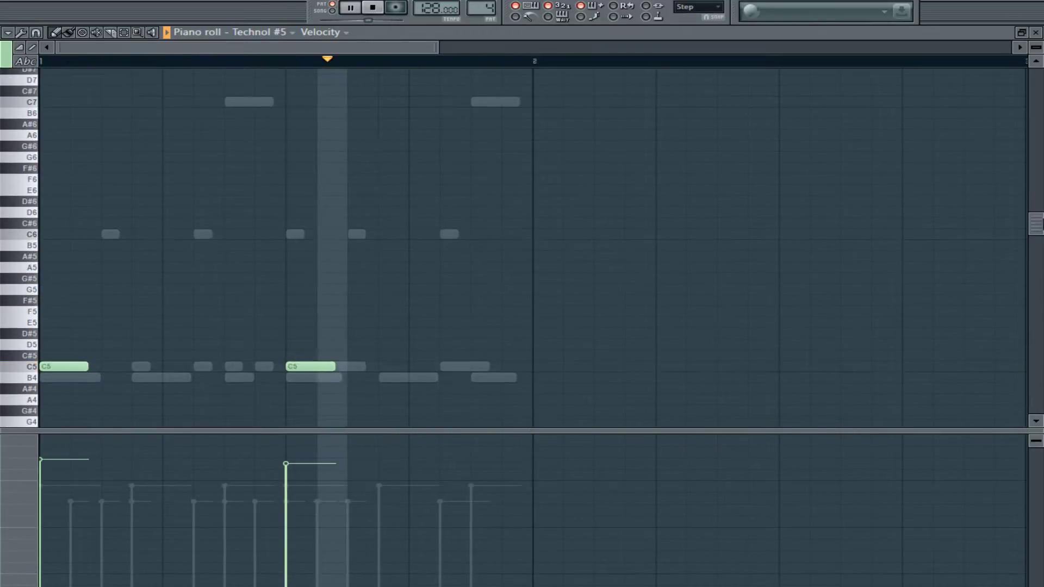
key(space)
click(145, 236)
drag(145, 236, 155, 399)
right_click(162, 397)
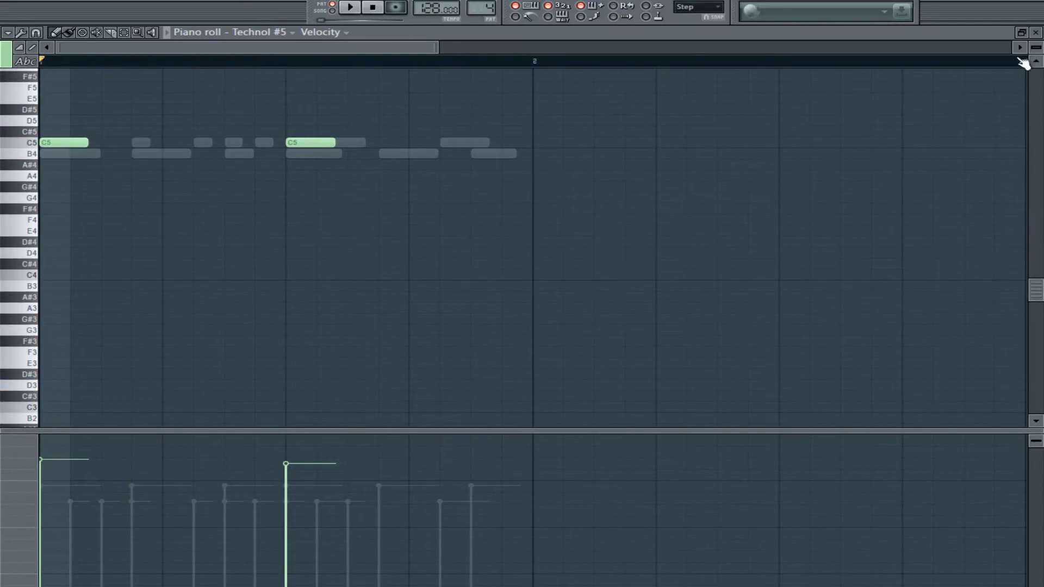
- Close the piano roll and clone the Technol #5 channel
click(1037, 33)
right_click(374, 260)
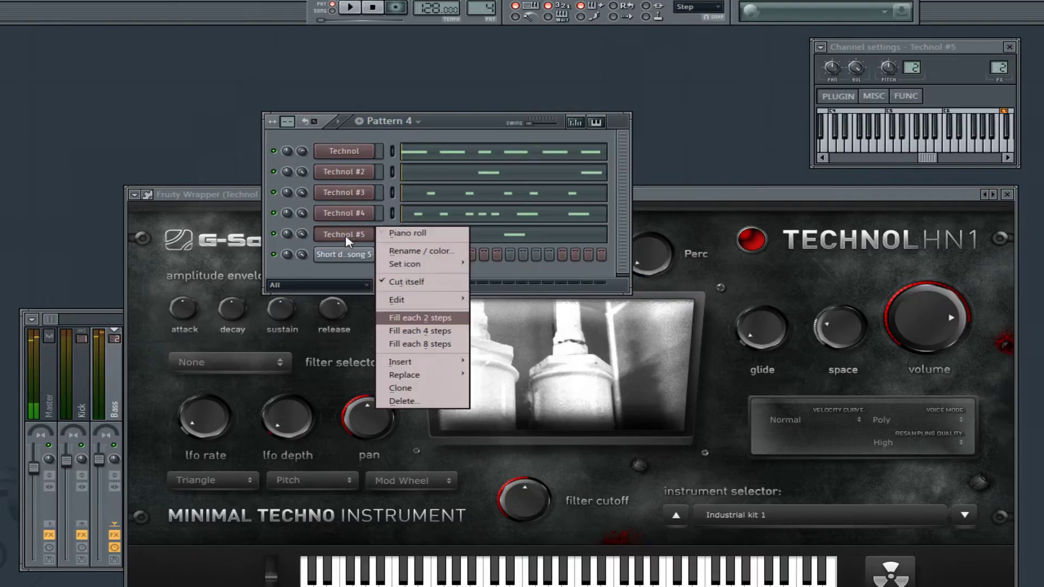
click(412, 389)
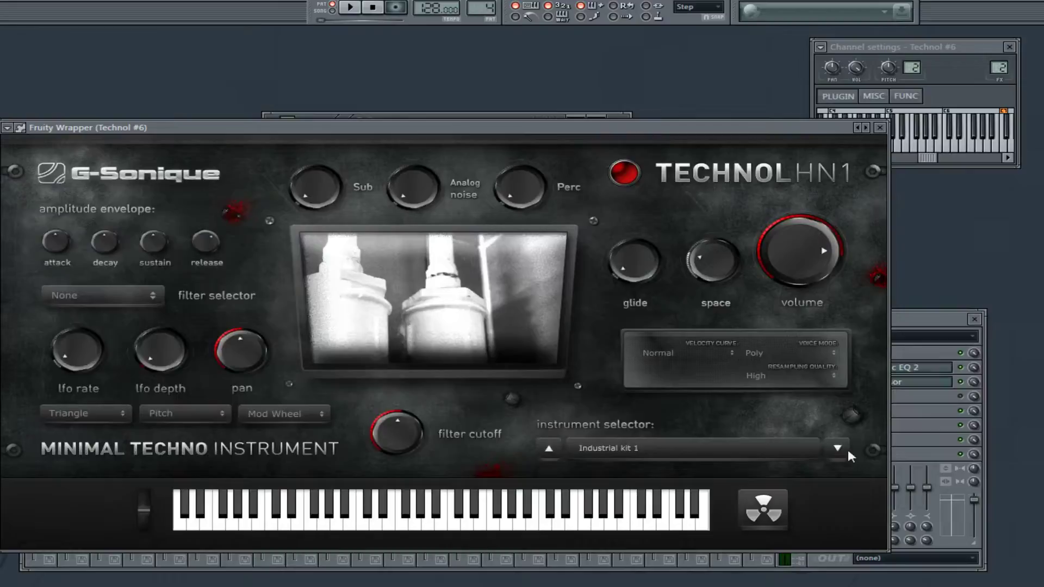
- Try the Industrial metal kit 1 preset in the Technol #6 plugin and set the channel's root note to C5
click(837, 448)
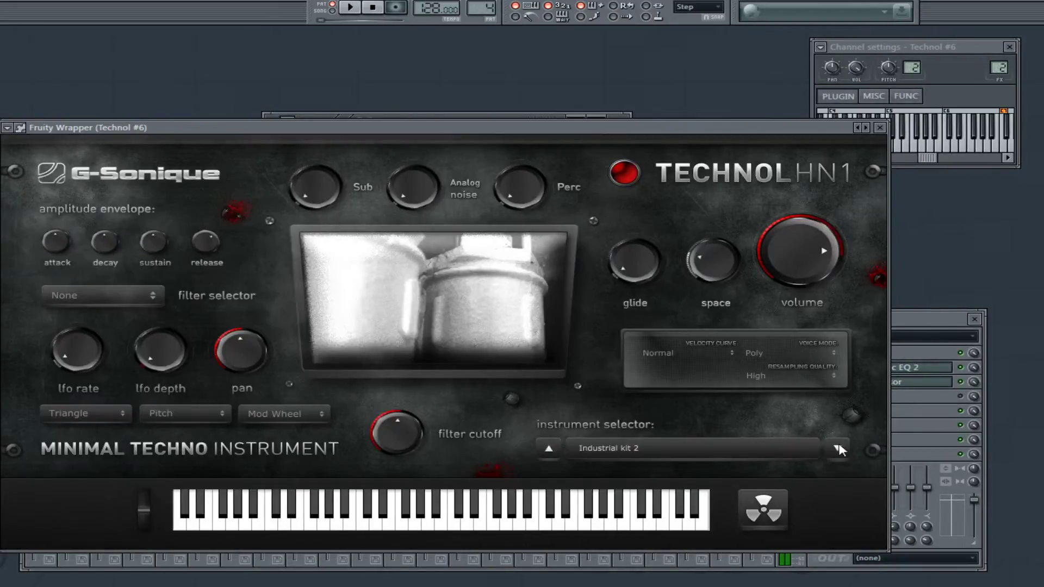
click(627, 451)
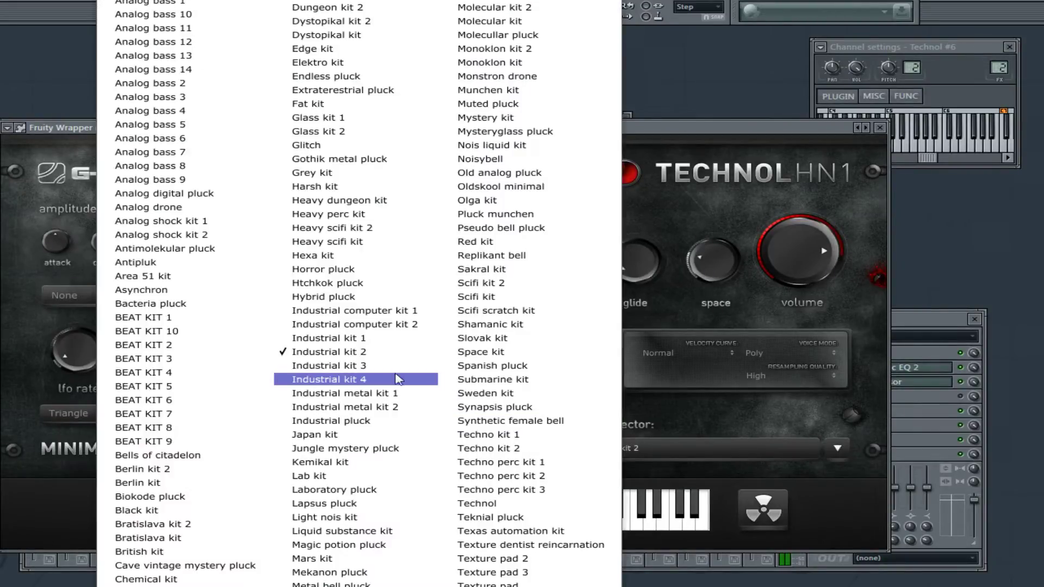
click(395, 374)
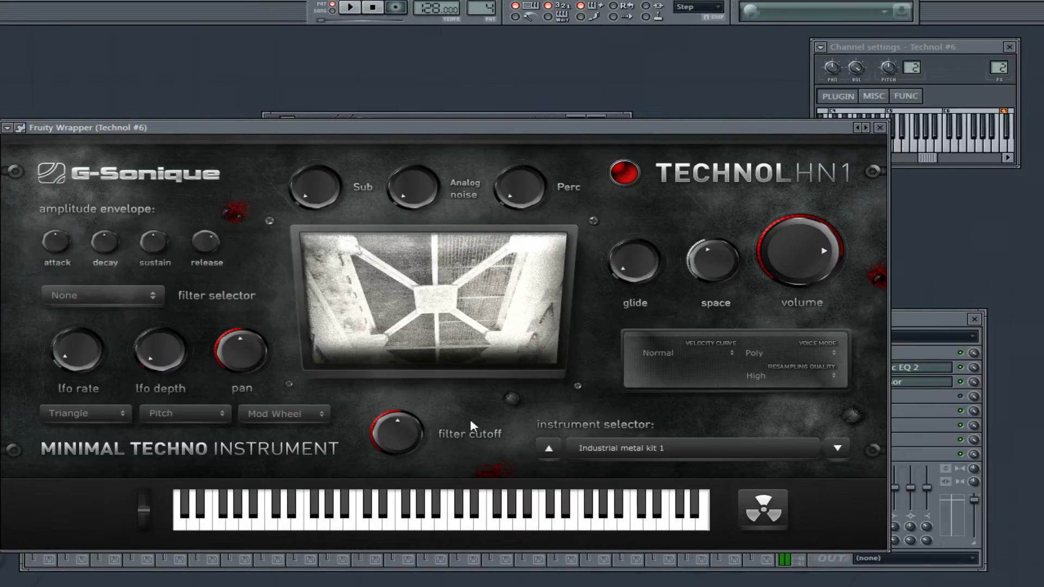
right_click(952, 119)
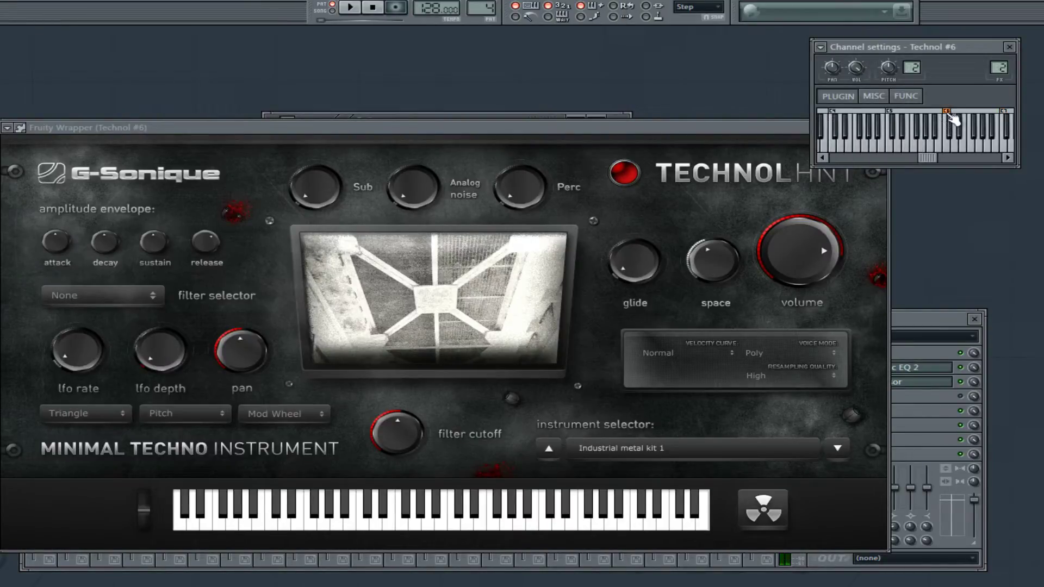
click(911, 117)
- Audition Industrial kit 1 and Industrial kit 2 in the Technol #6 plugin and settle on the Industrial kit 3 preset
click(640, 443)
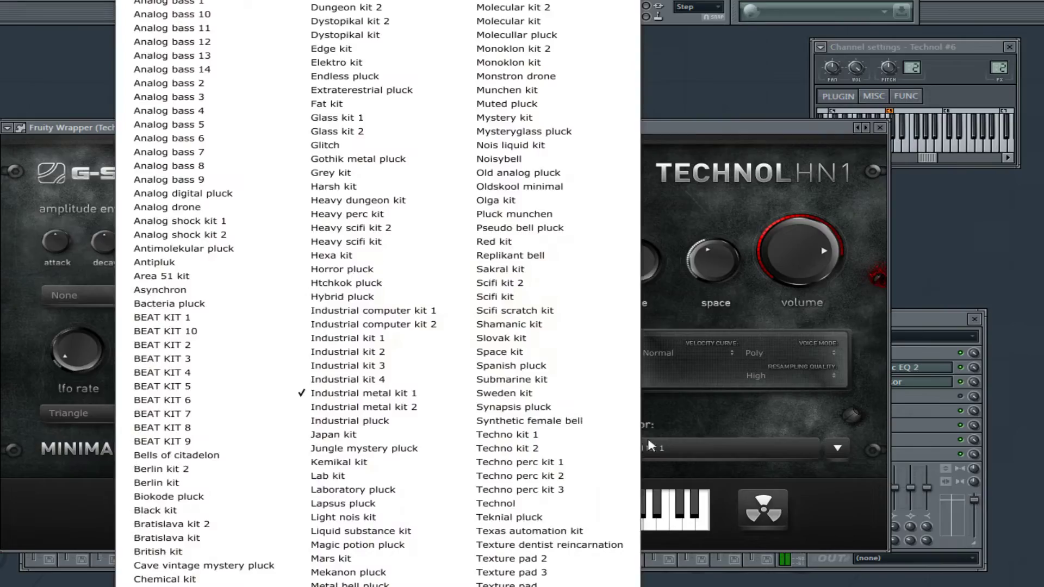
click(395, 338)
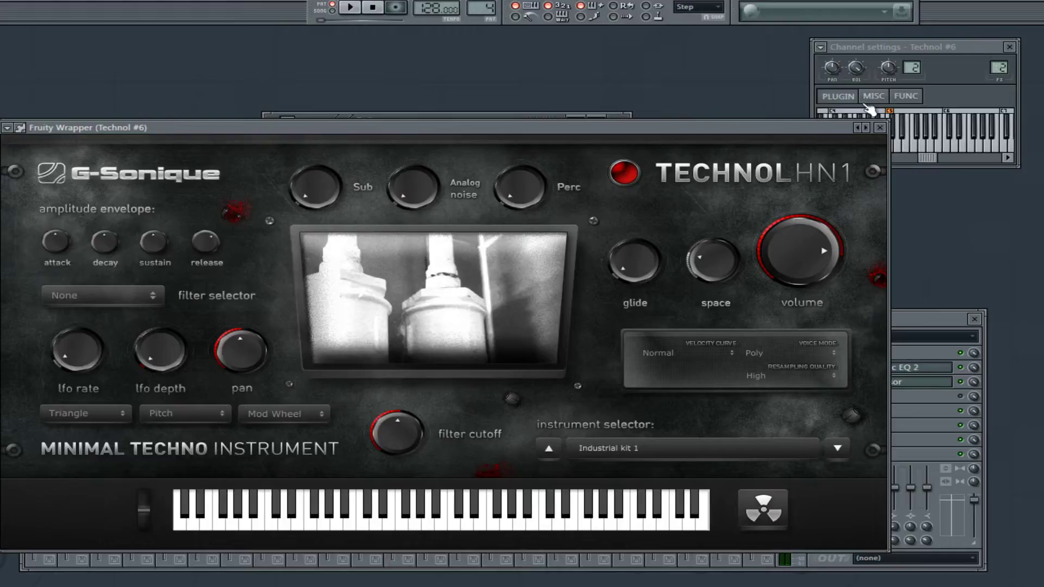
click(894, 52)
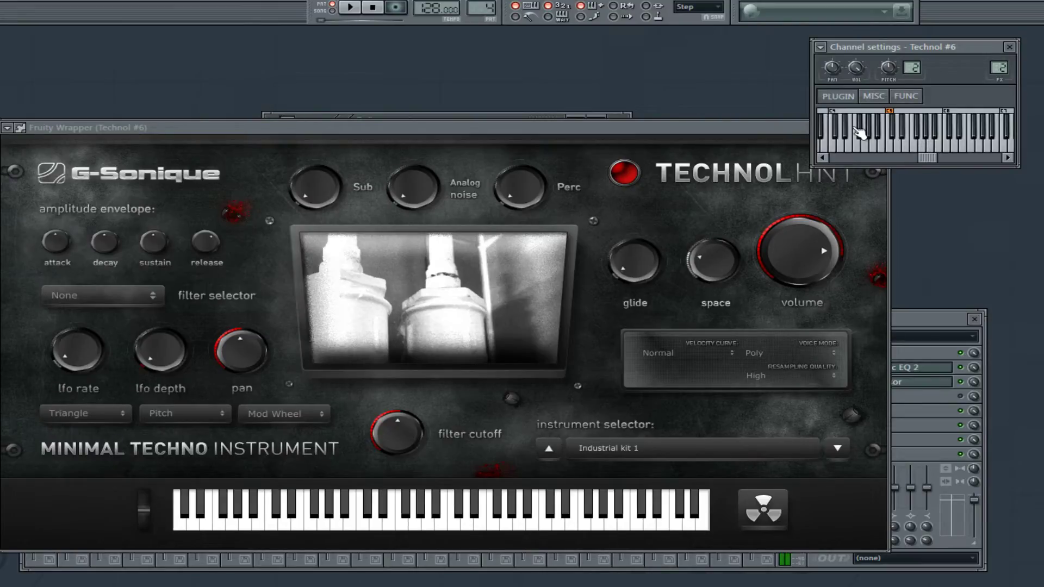
click(640, 448)
click(379, 354)
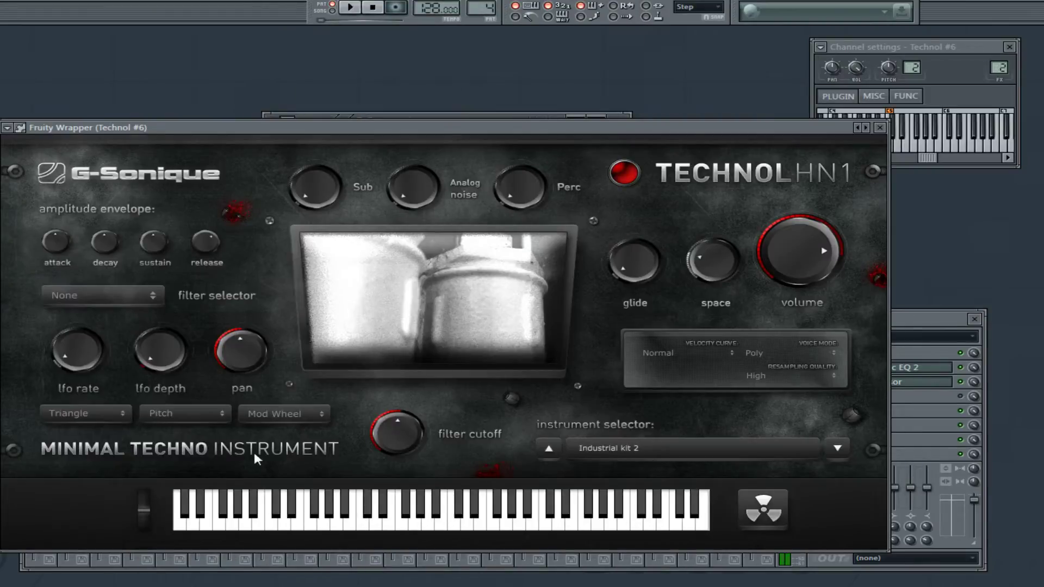
click(641, 455)
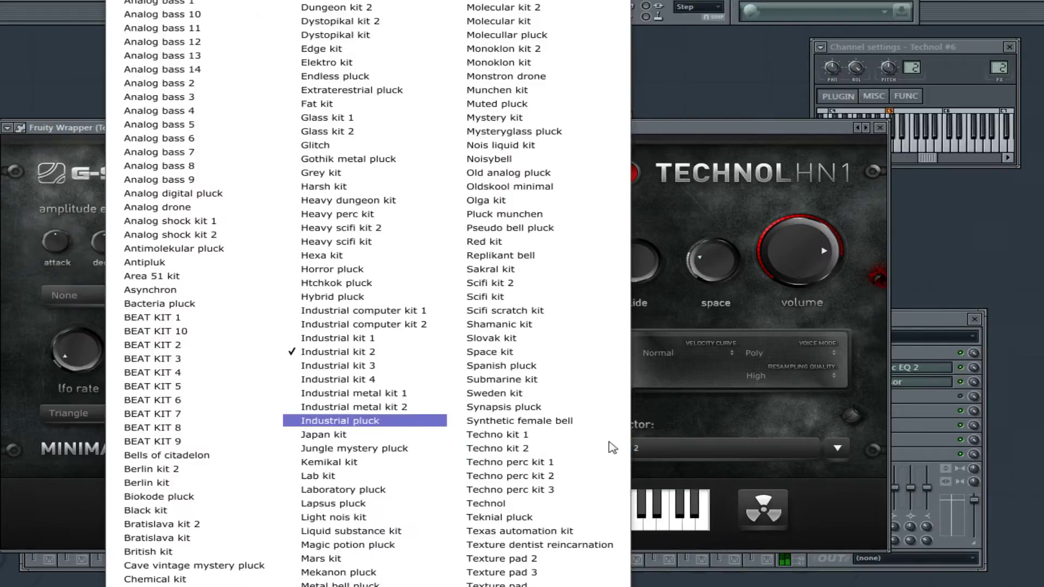
click(367, 367)
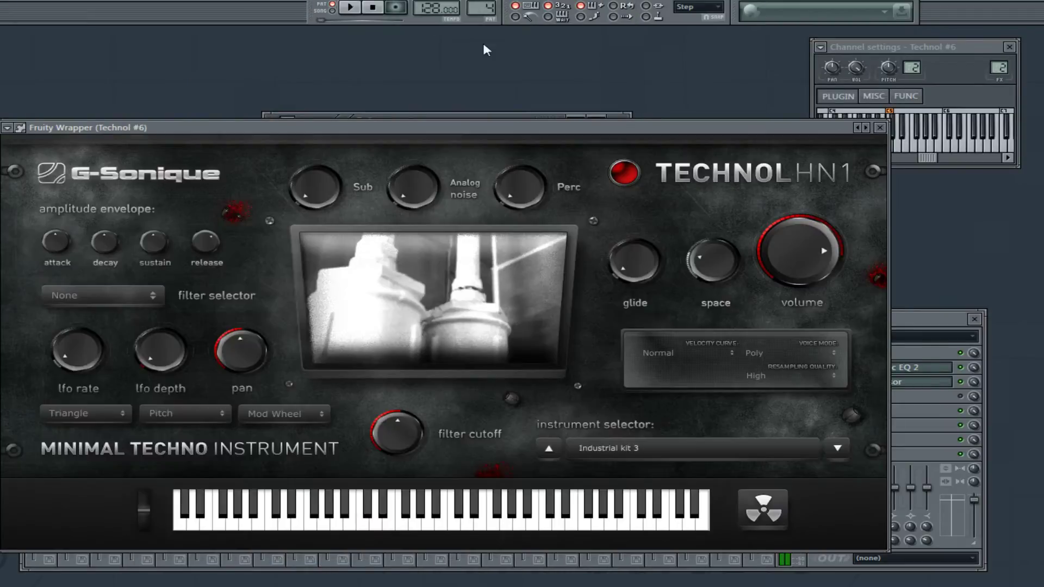
- Draw C5 notes on steps 4, 6, 10, 12 and 14 in the Technol #6 piano roll, with the pattern playing
click(423, 115)
right_click(366, 239)
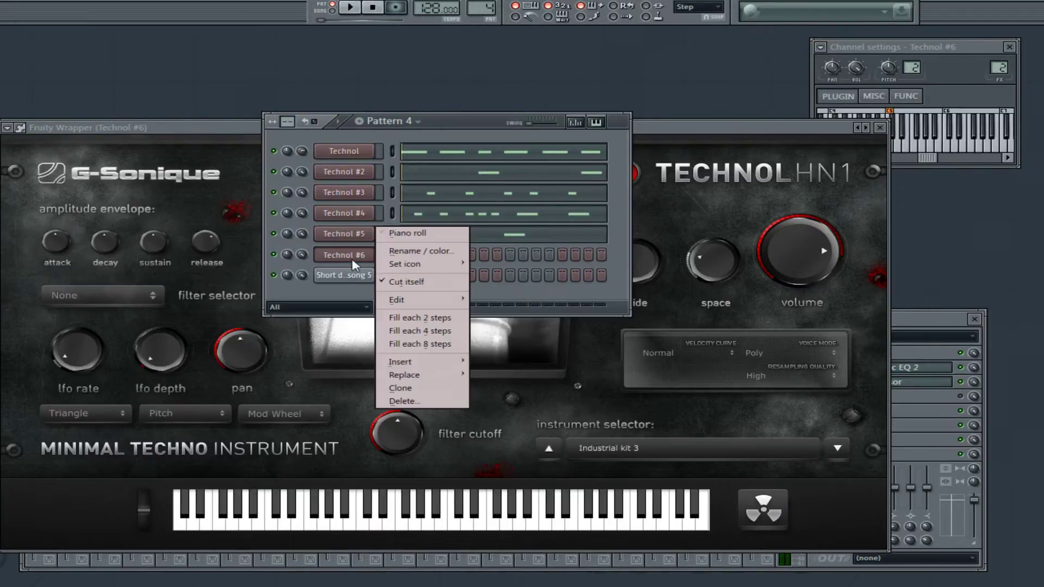
click(353, 259)
right_click(360, 259)
click(397, 254)
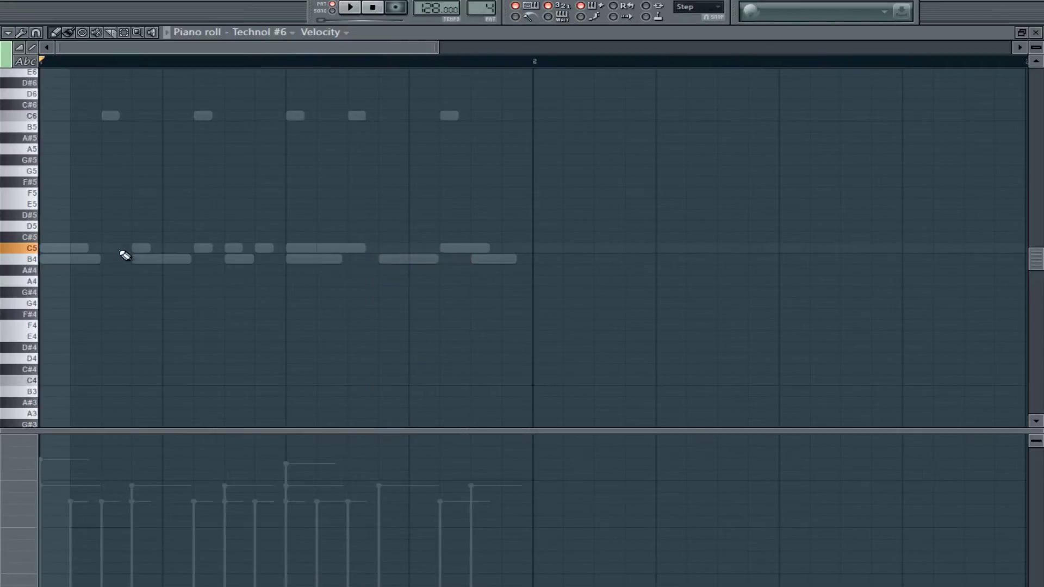
click(139, 247)
click(204, 249)
click(361, 6)
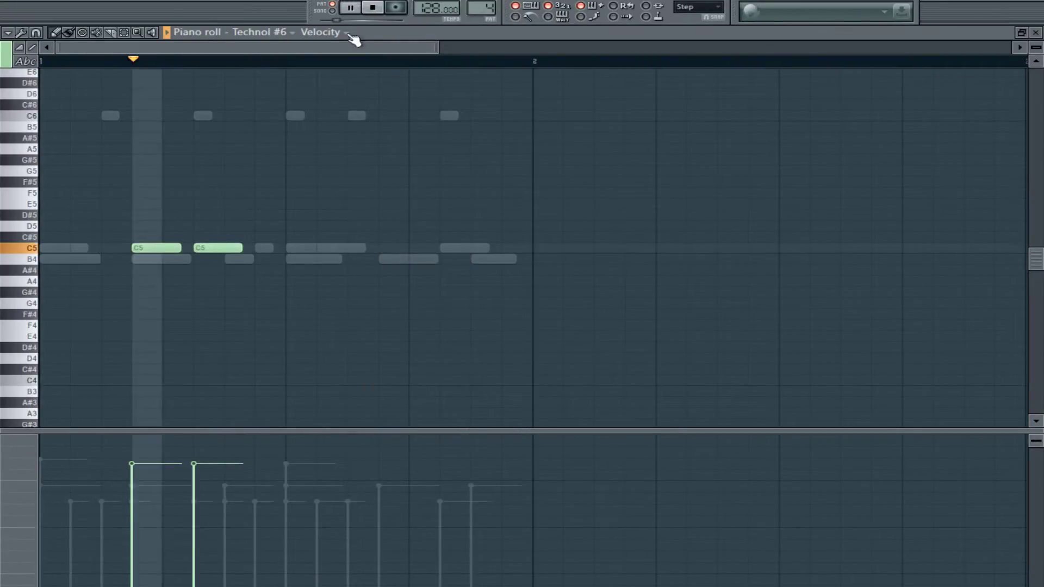
click(319, 248)
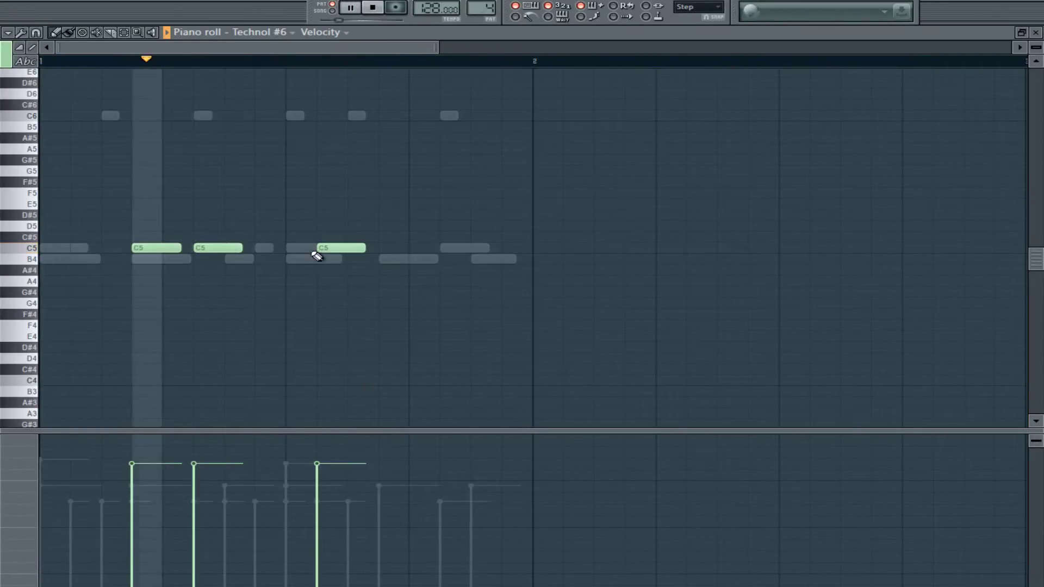
click(386, 248)
click(445, 248)
- Raise the velocities of all Technol #6 notes slightly and close the piano roll
drag(315, 454, 442, 453)
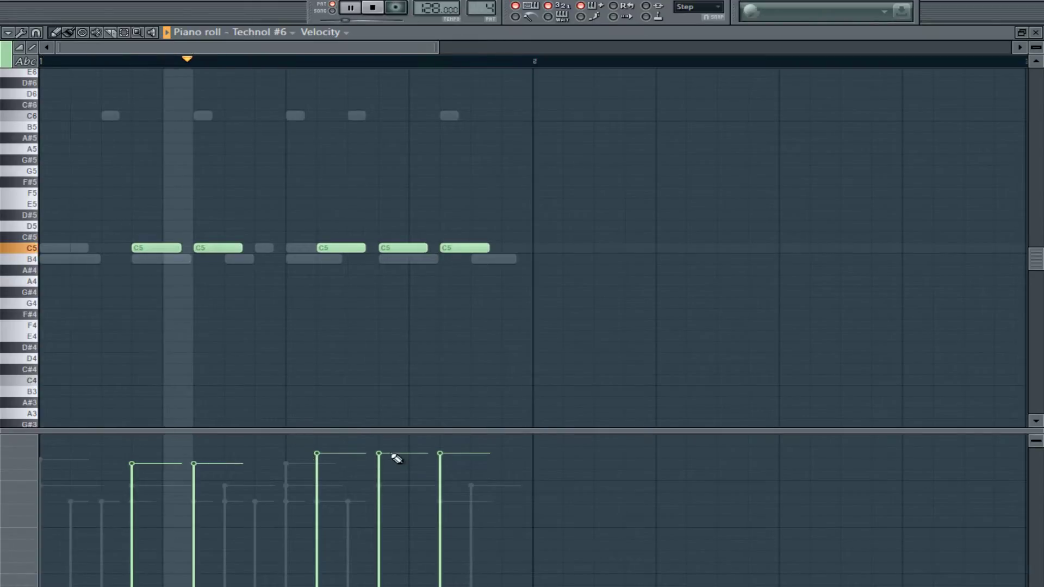
drag(199, 450, 132, 450)
click(1035, 32)
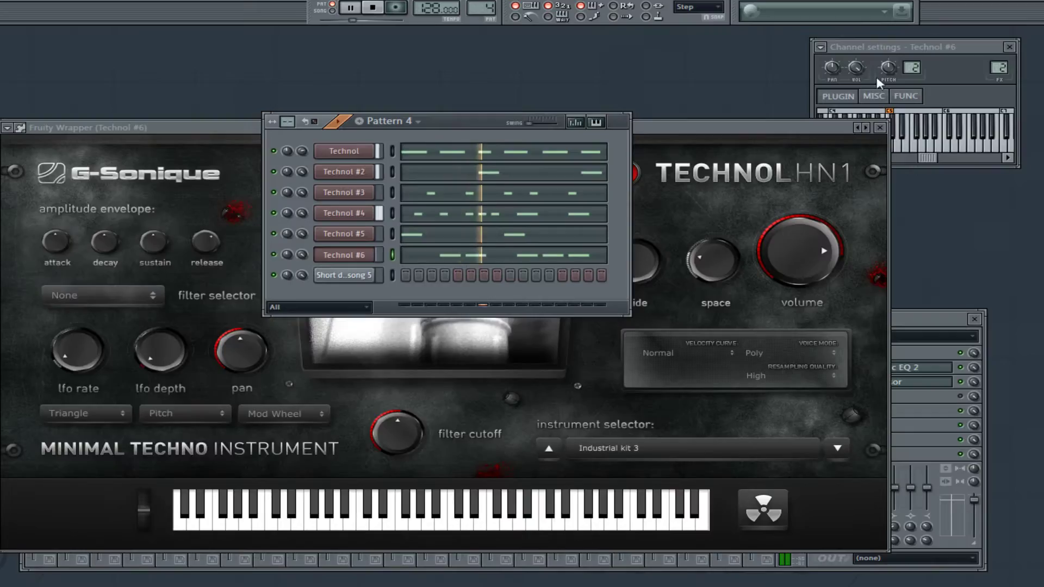
- Lower the Technol #6 plugin volume slightly, and clone the Technol #6 channel
click(712, 248)
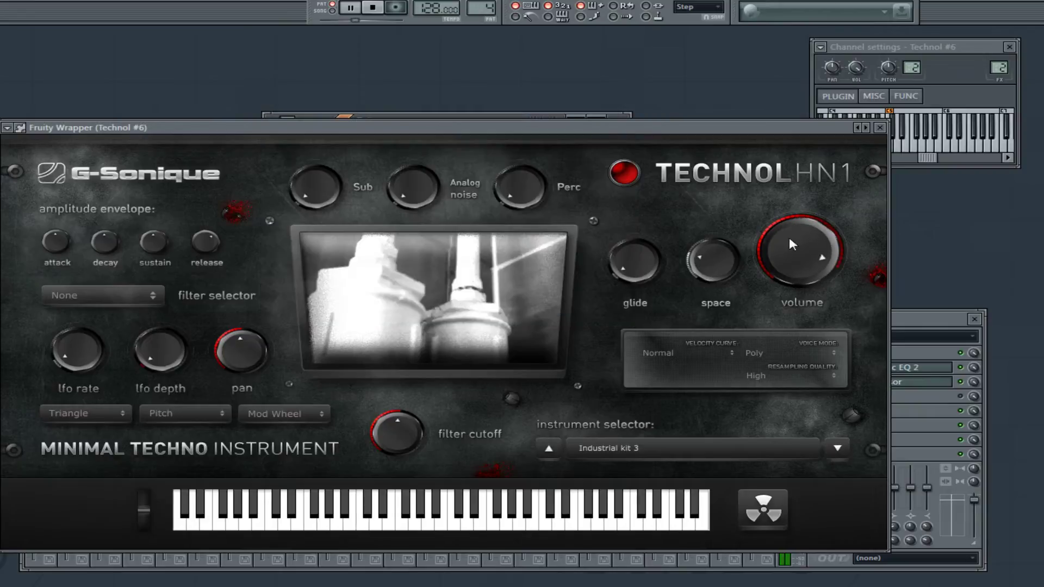
click(880, 128)
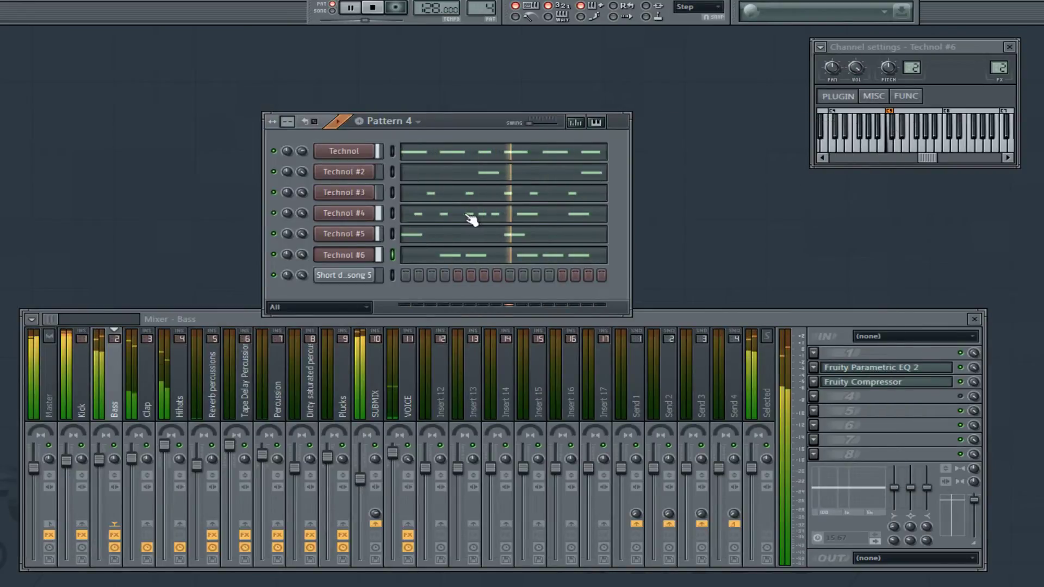
right_click(359, 255)
click(439, 412)
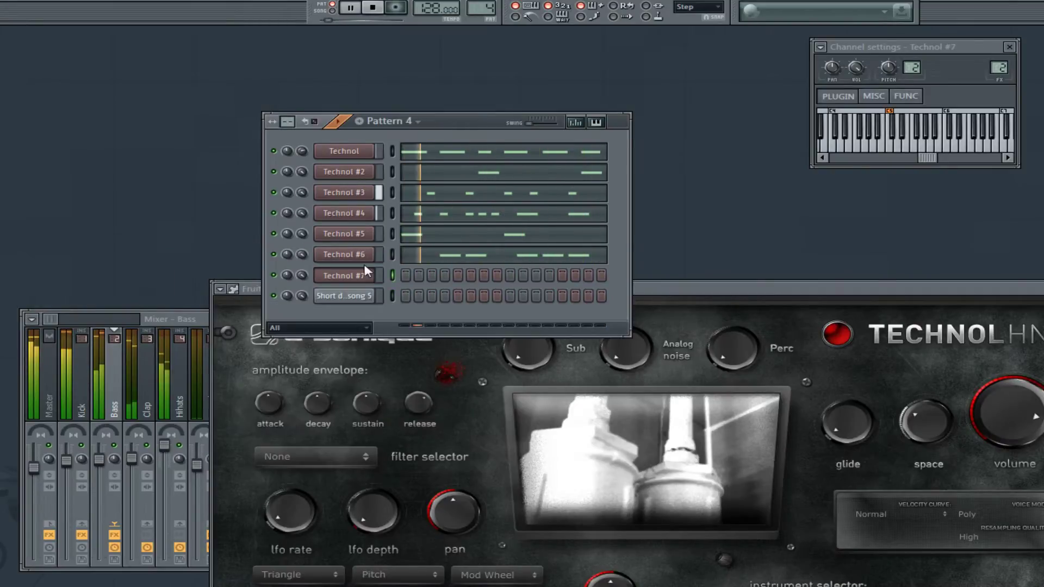
- Route the Technol #6 channel to the Percussion mixer track, number 7
click(364, 255)
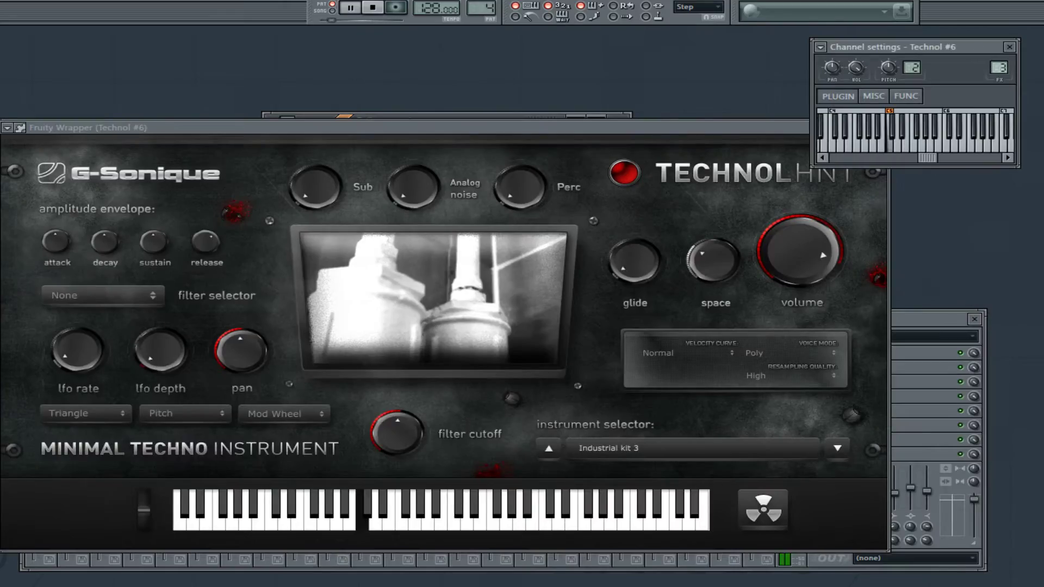
click(1009, 49)
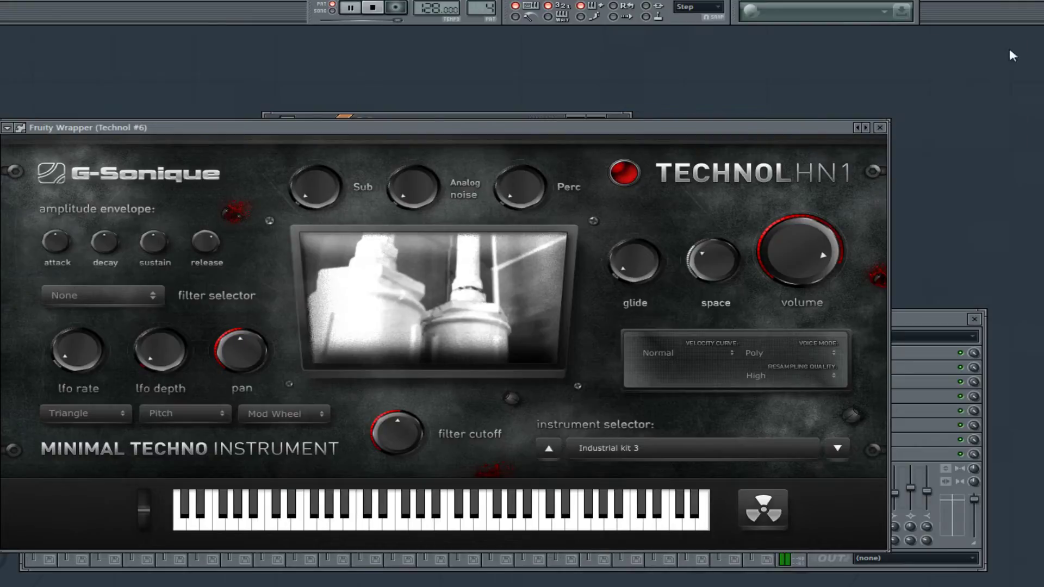
click(880, 127)
click(358, 261)
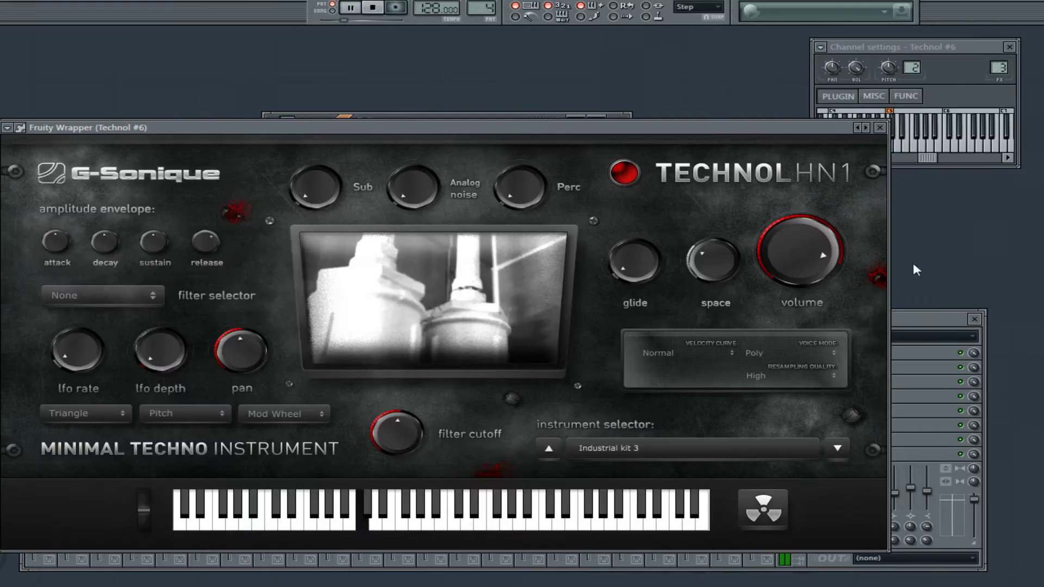
click(920, 319)
scroll(997, 67, up, 4)
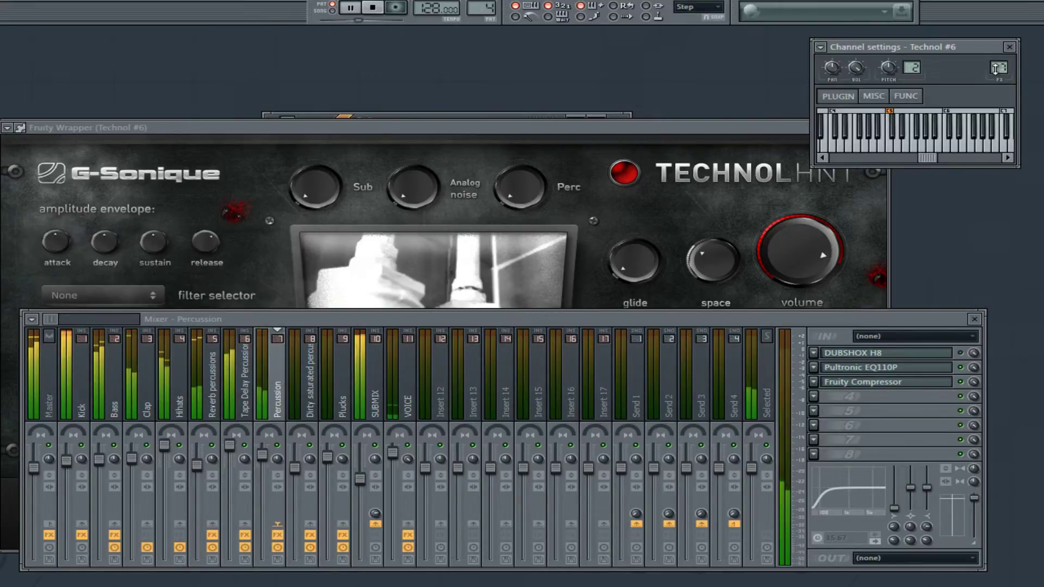
- Set the Percussion track's Fruity Compressor to a 2.9:1 ratio, 20.3 ms attack and 563 ms release
click(910, 368)
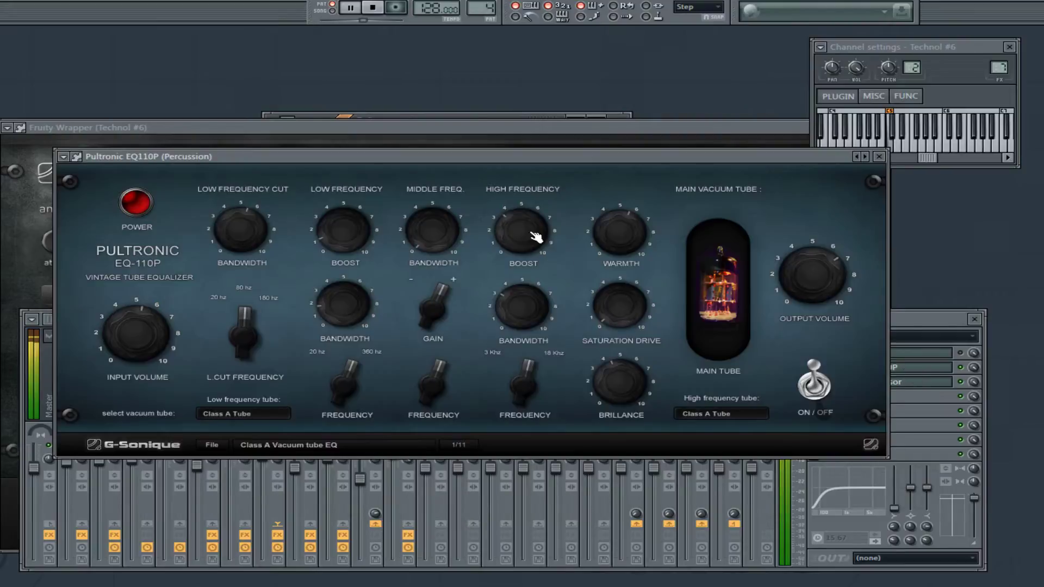
right_click(899, 383)
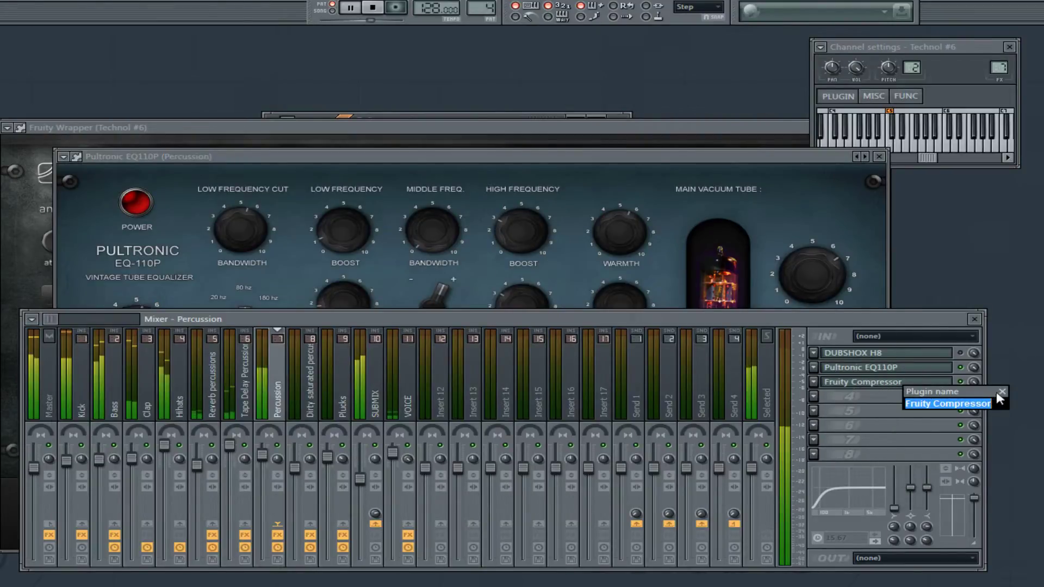
click(1004, 392)
click(889, 383)
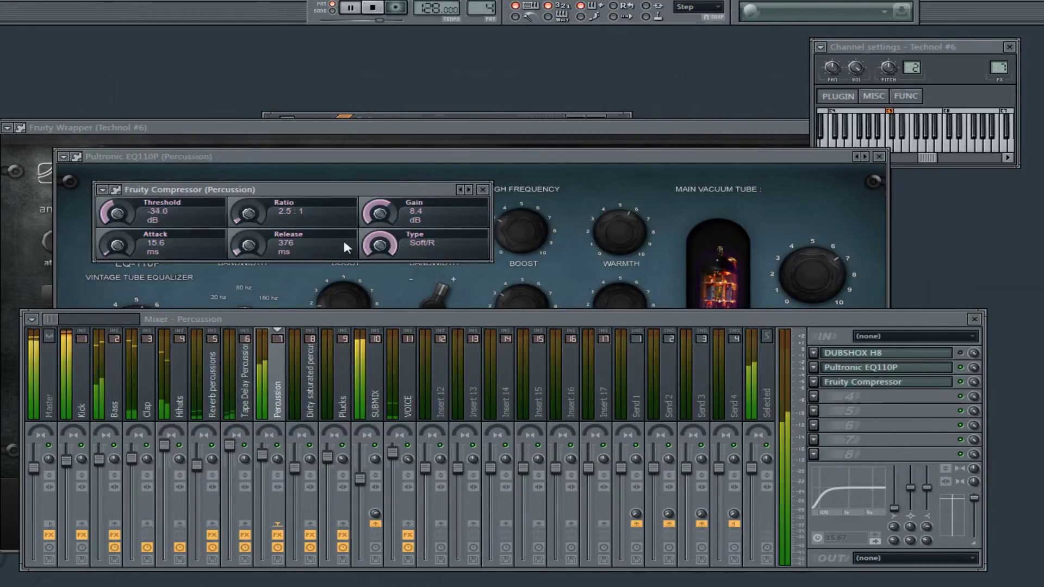
drag(248, 248, 249, 238)
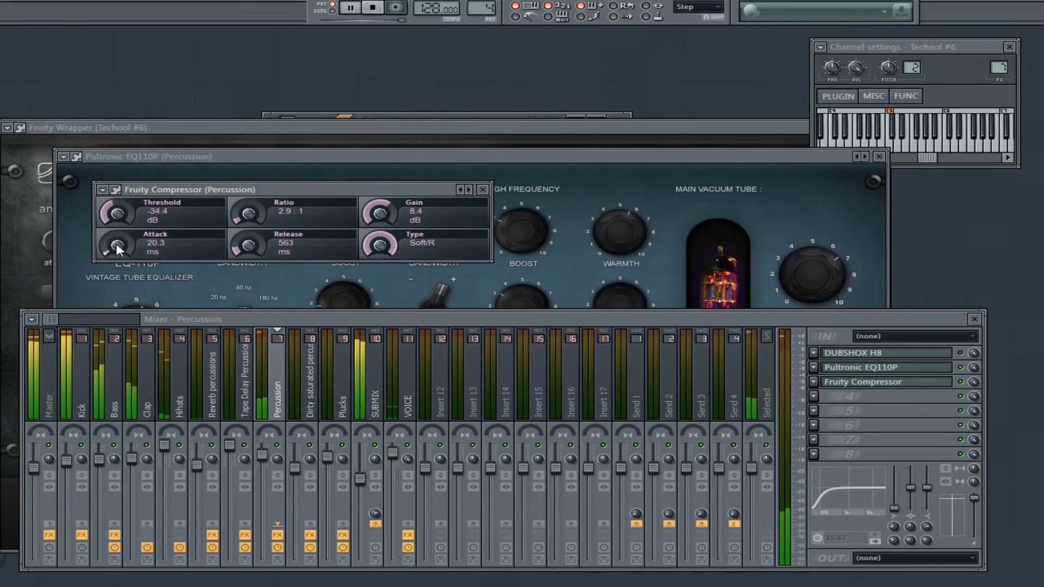
- Audition Technol #6 on the Hihats mixer track, return it to Percussion track 7, and close the open plugin and channel windows
drag(997, 64, 995, 68)
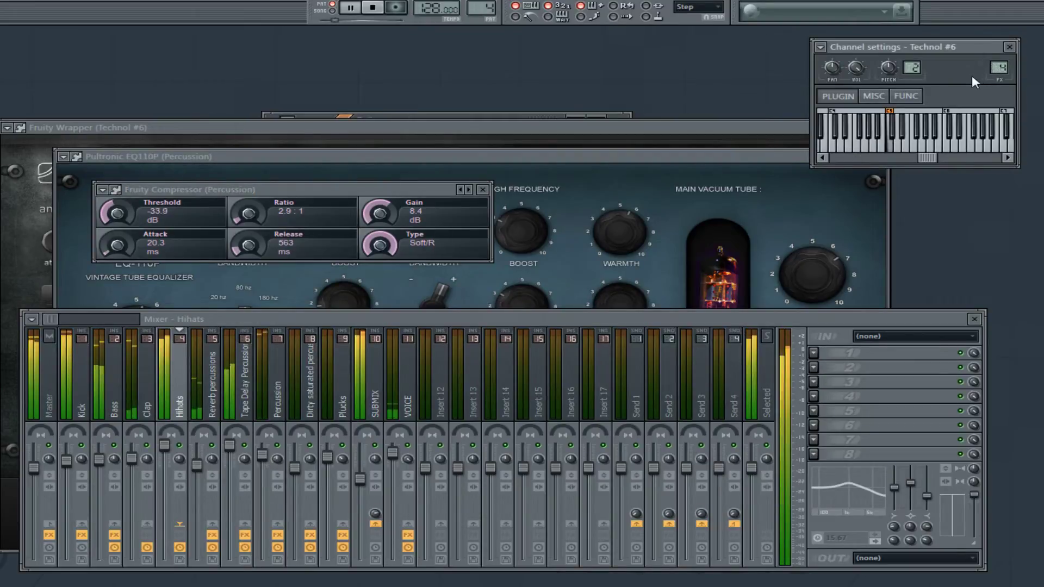
click(489, 198)
click(483, 190)
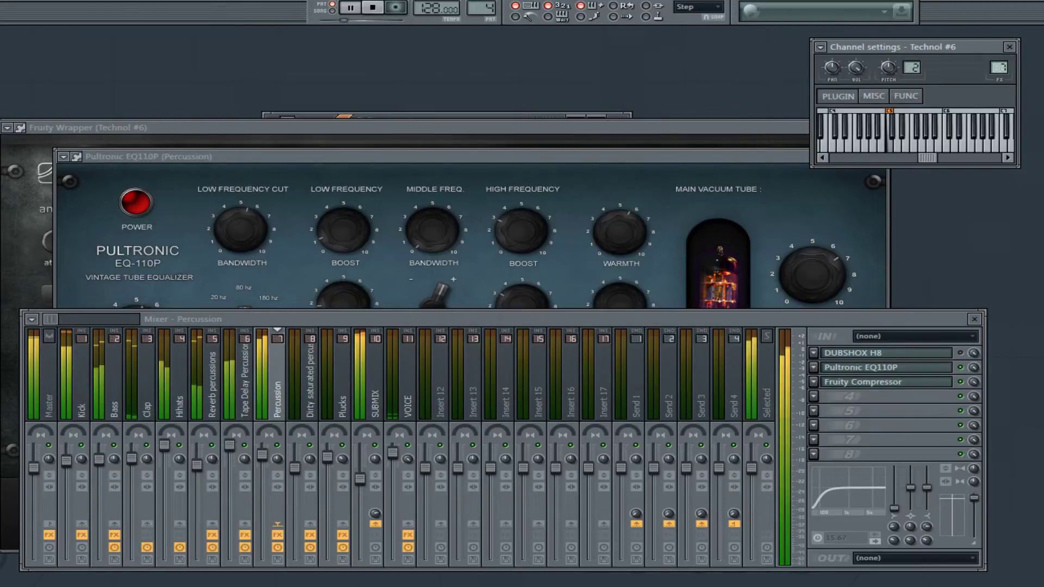
click(795, 157)
click(880, 157)
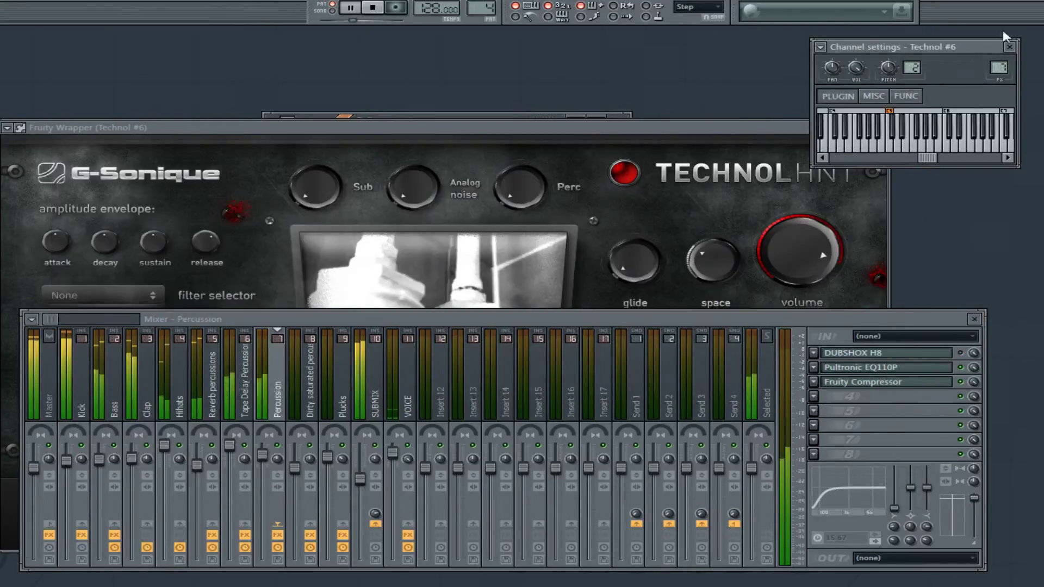
click(1009, 47)
click(879, 128)
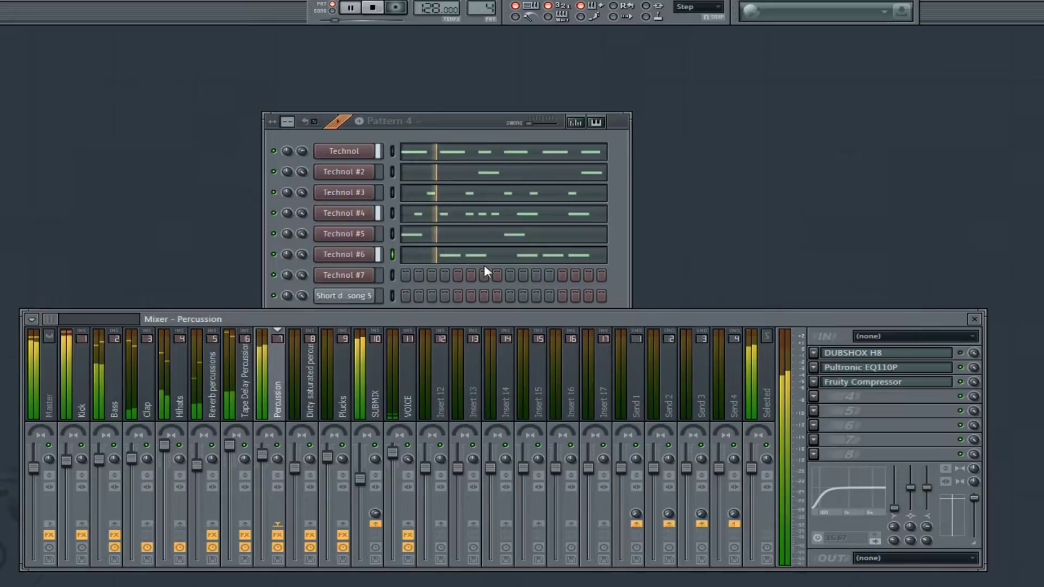
- Stop playback and load the Bratislava kit preset in the Technol #7 channel's plugin
click(364, 280)
click(368, 281)
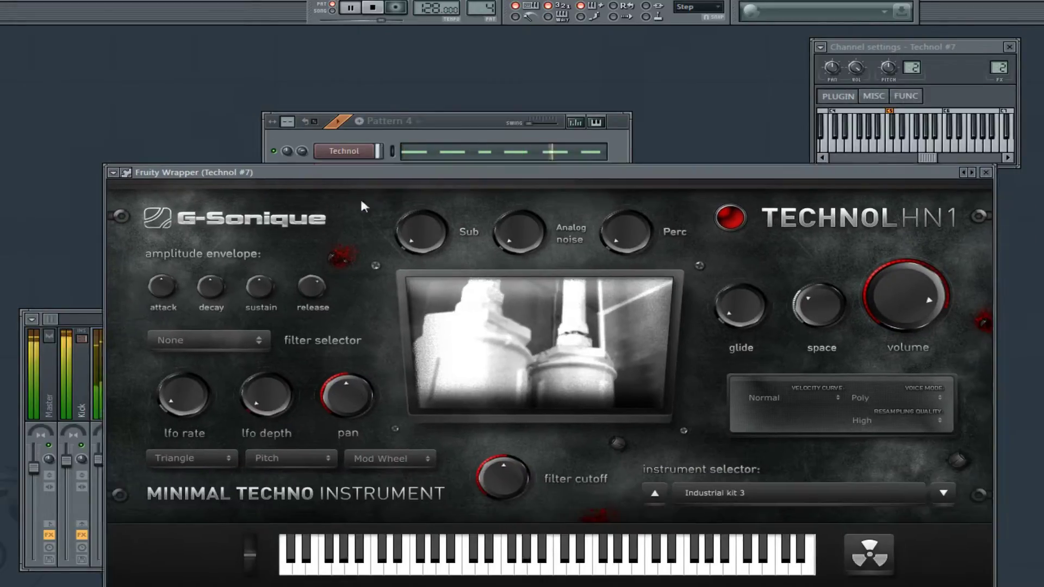
drag(342, 173, 306, 149)
click(375, 8)
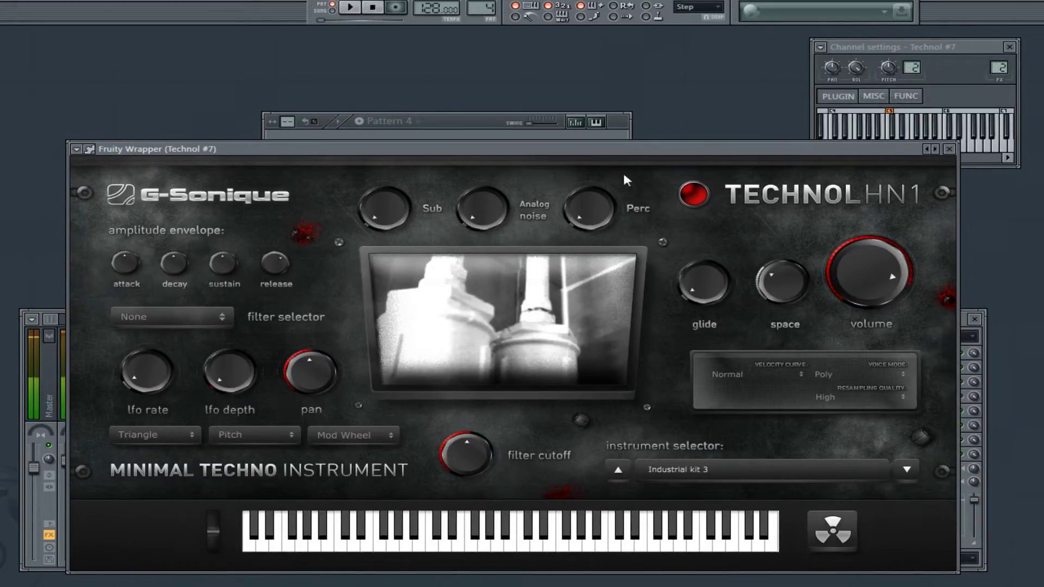
click(692, 466)
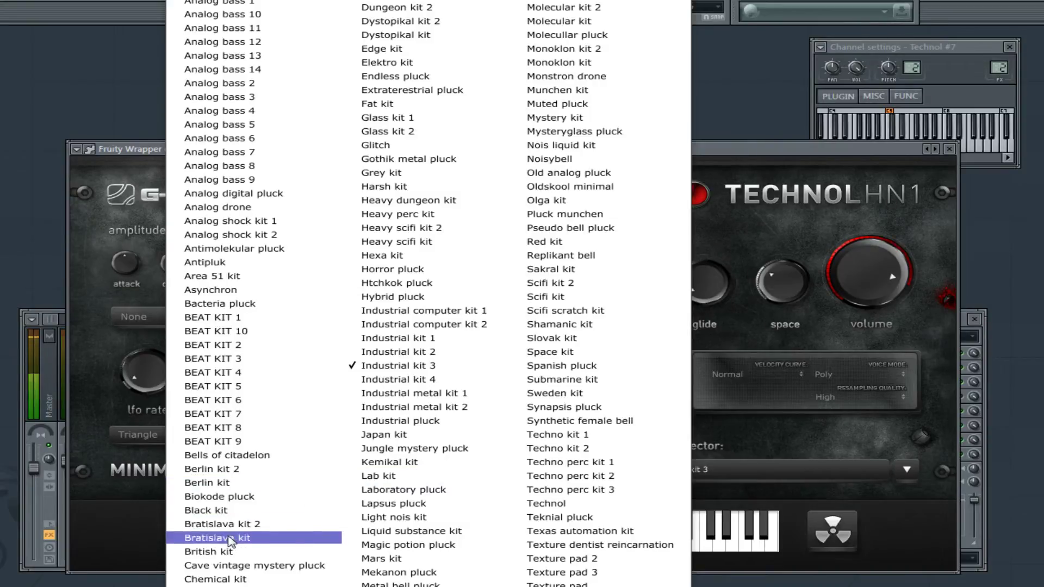
scroll(231, 540, down, 5)
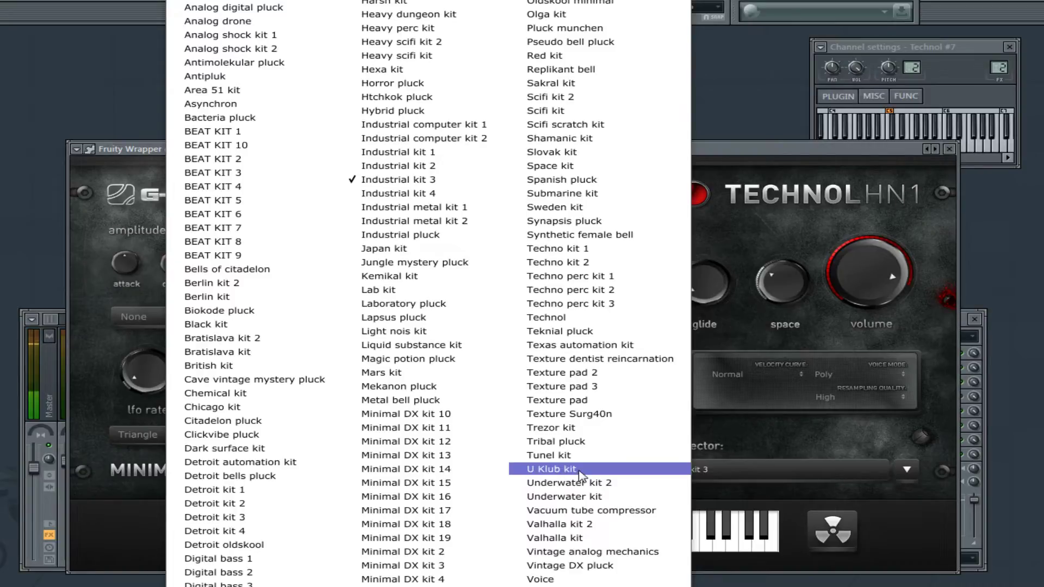
click(272, 352)
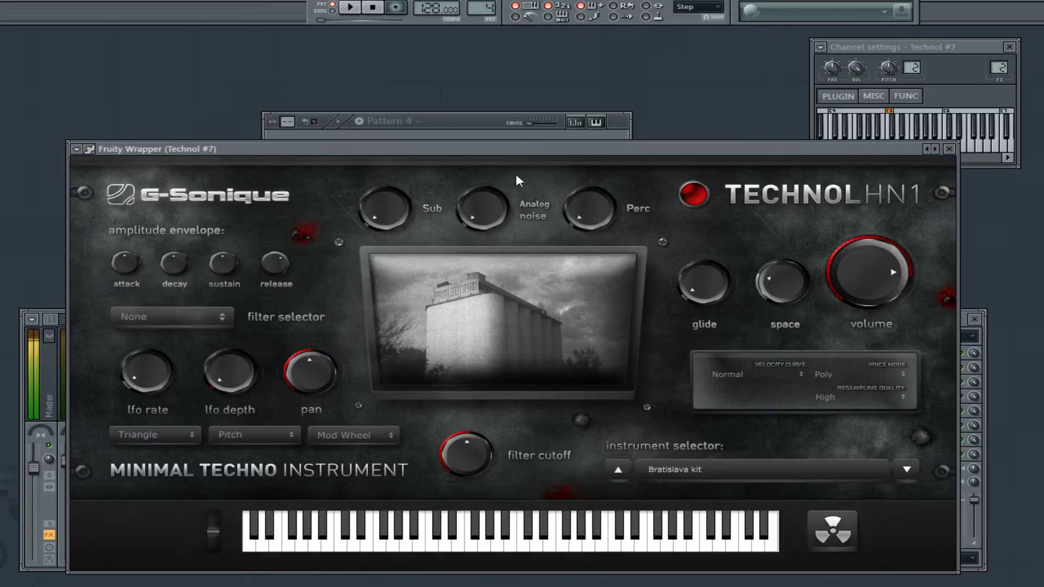
- Draw C6 notes on steps 7, 12 and 15 in the Technol #7 piano roll, shortening the one on step 12, and close it
click(429, 122)
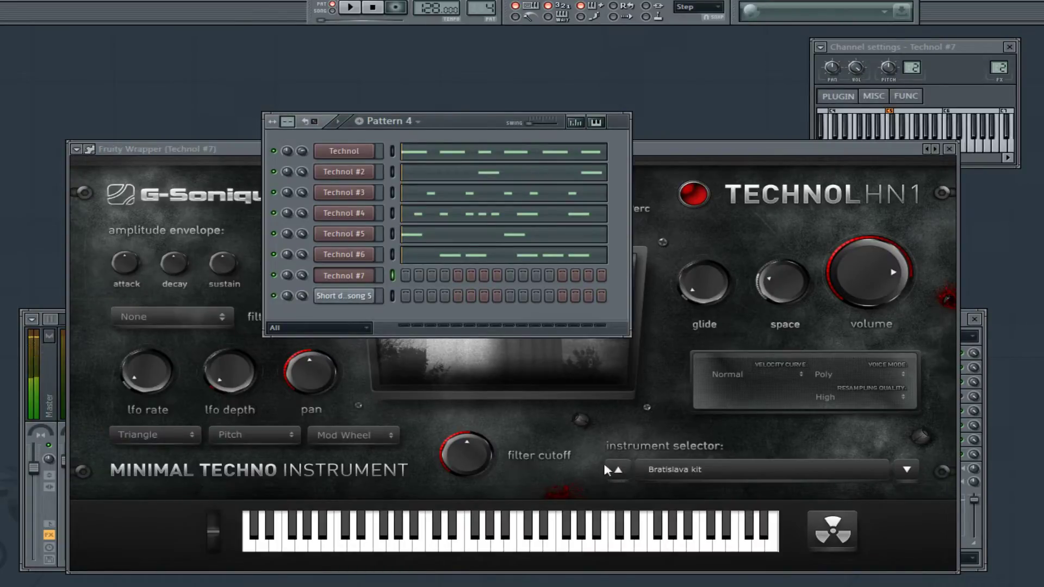
right_click(350, 272)
click(391, 276)
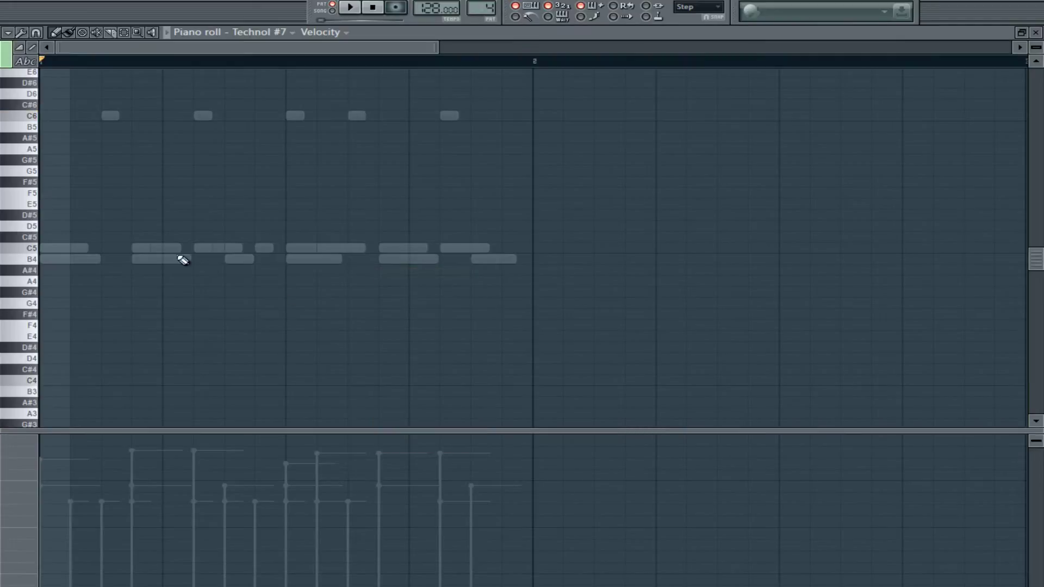
click(219, 259)
drag(217, 264, 242, 113)
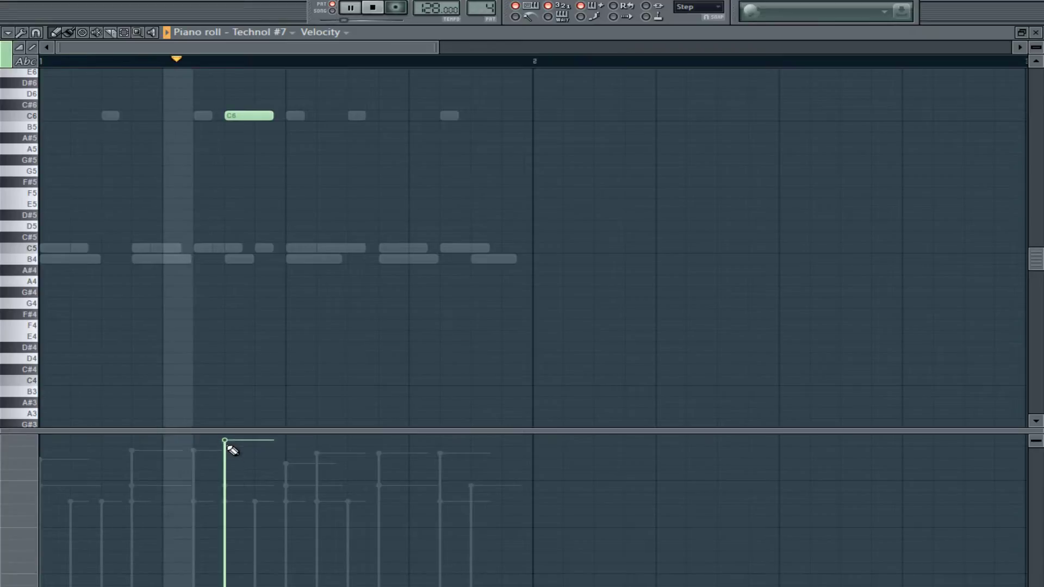
click(472, 116)
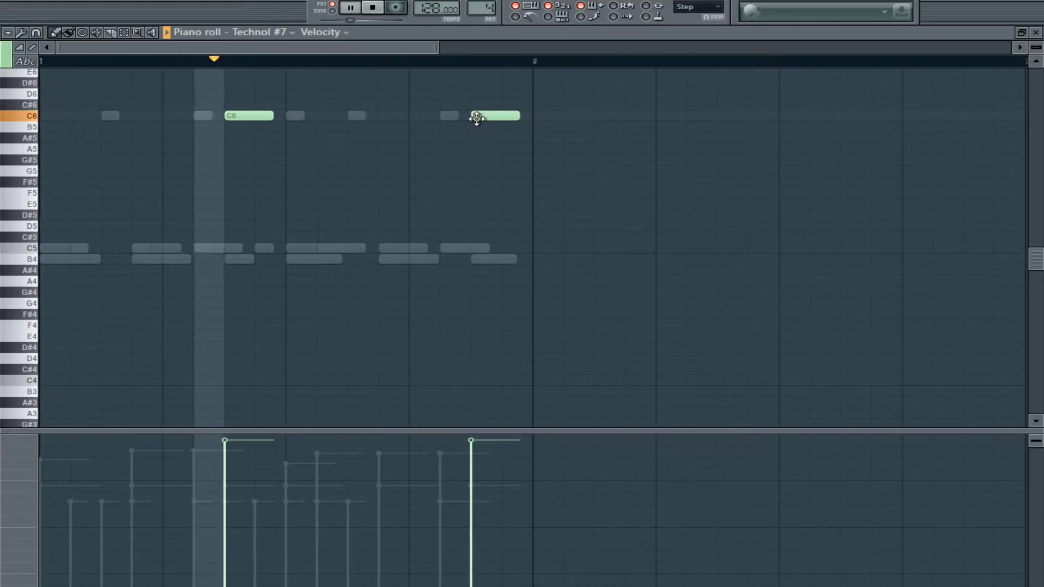
drag(524, 115, 397, 115)
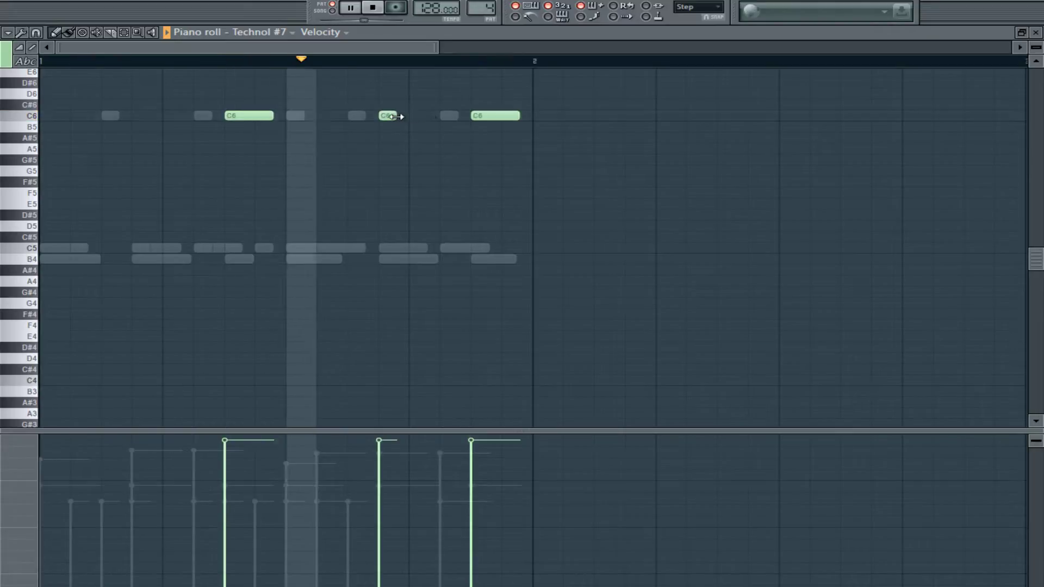
drag(406, 441, 407, 451)
click(1035, 33)
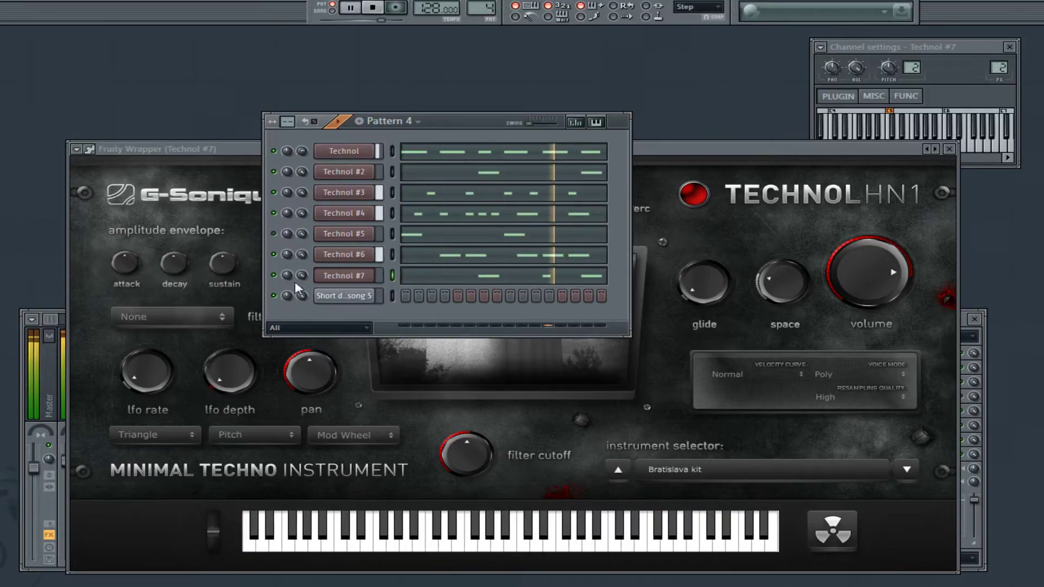
- Route the Technol #7 channel to the Dirty saturated percussions mixer track, number 8, and raise that track's fader slightly
click(364, 276)
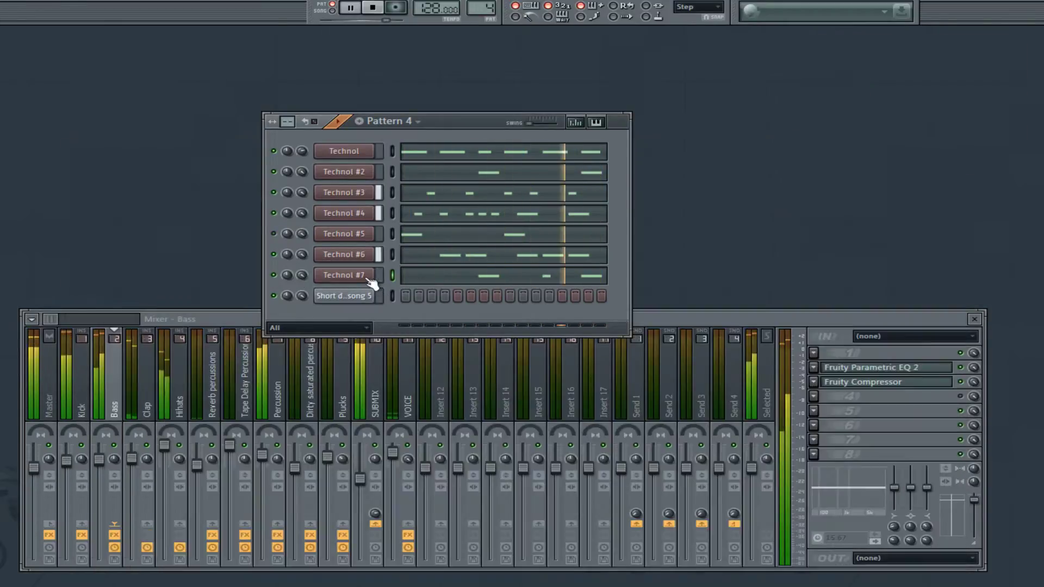
click(364, 276)
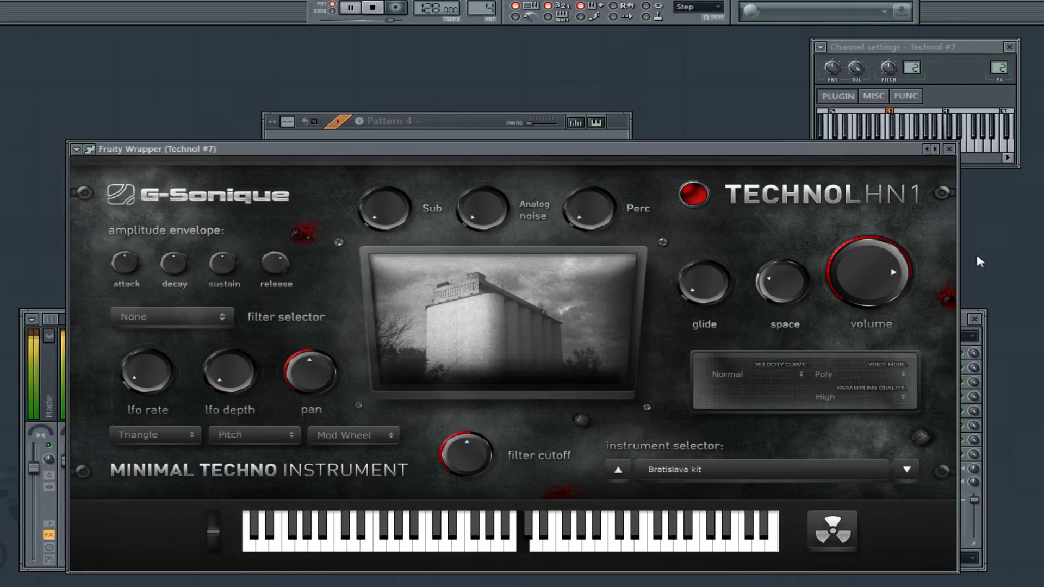
click(64, 323)
drag(993, 74, 992, 69)
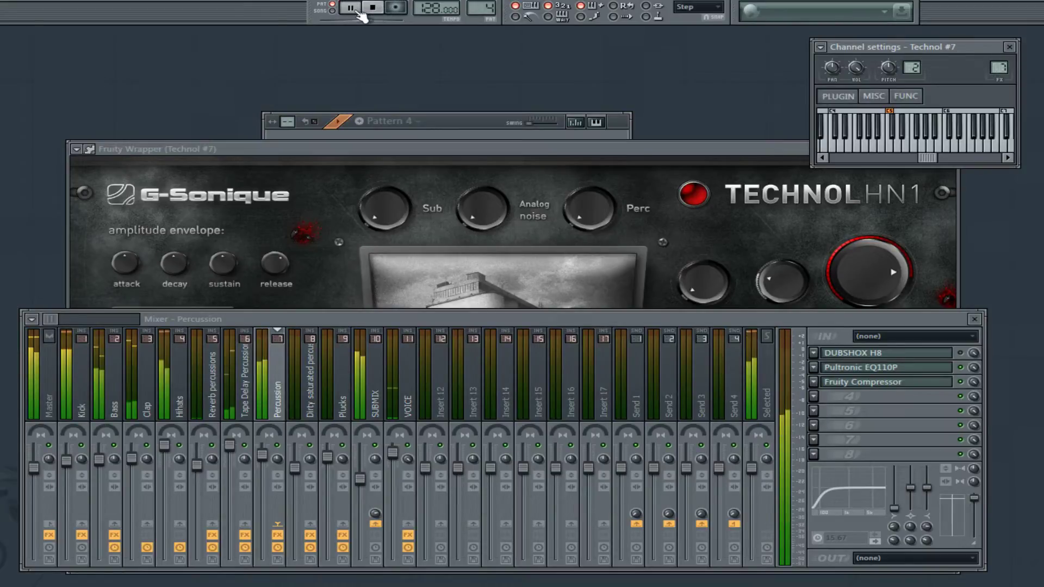
drag(998, 69, 998, 66)
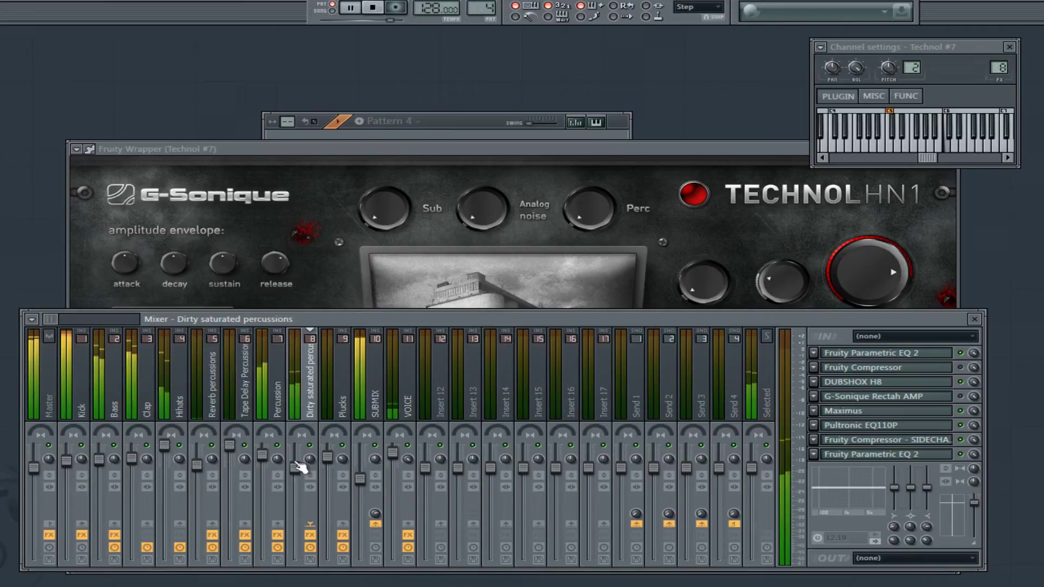
drag(299, 465, 296, 449)
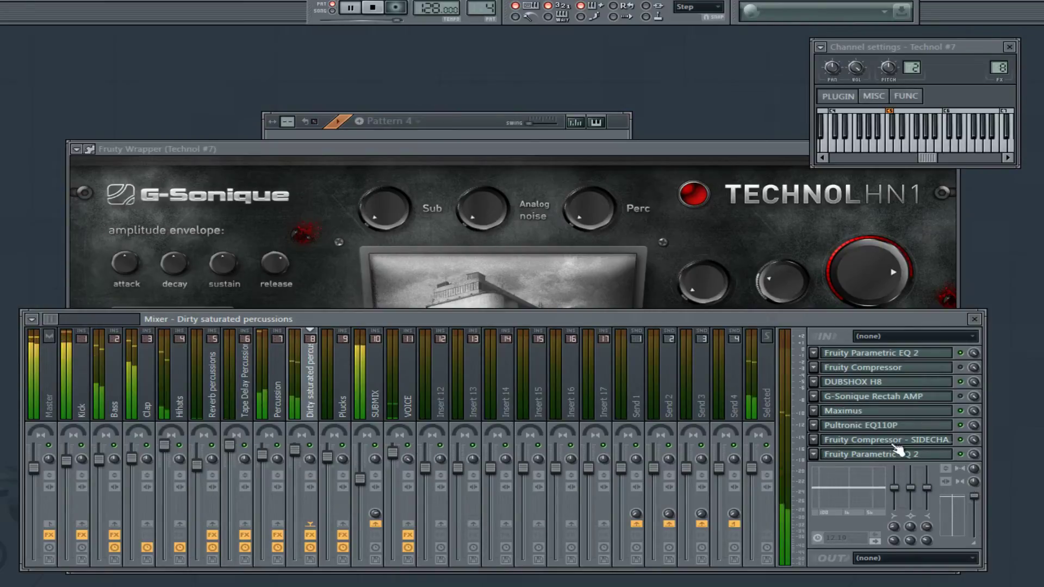
- Set the Dirty saturated percussions sidechain compressor to a 1.8:1 ratio, 40.6 ms attack, 704 ms release and Medium/R type
click(967, 442)
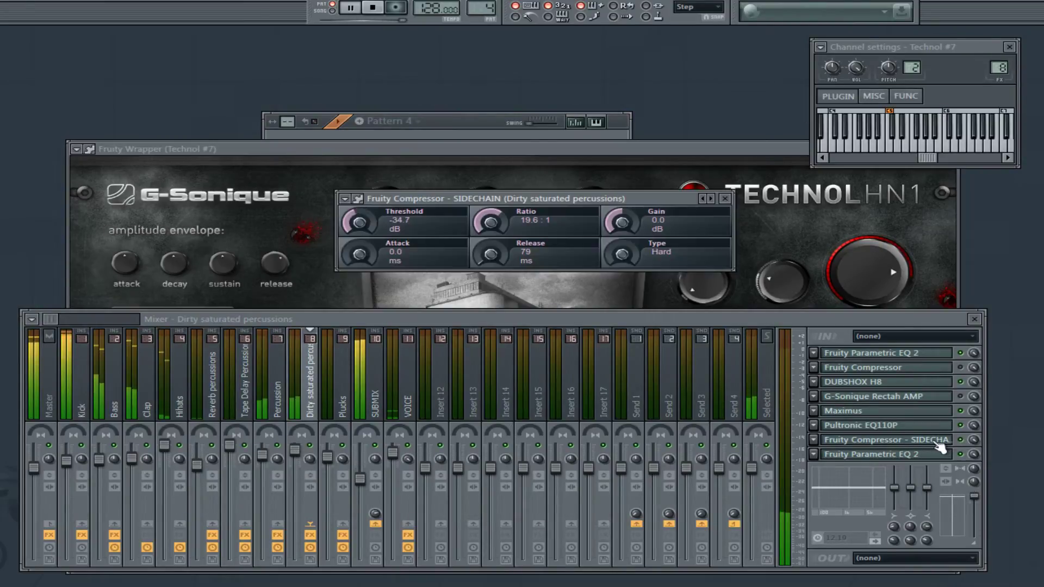
scroll(490, 222, down, 3)
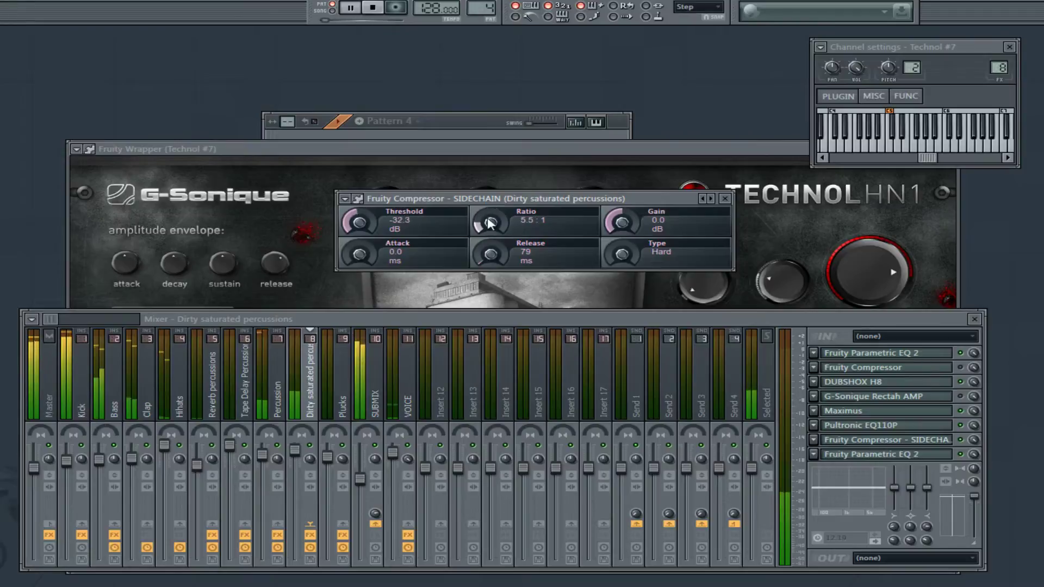
scroll(622, 254, up, 5)
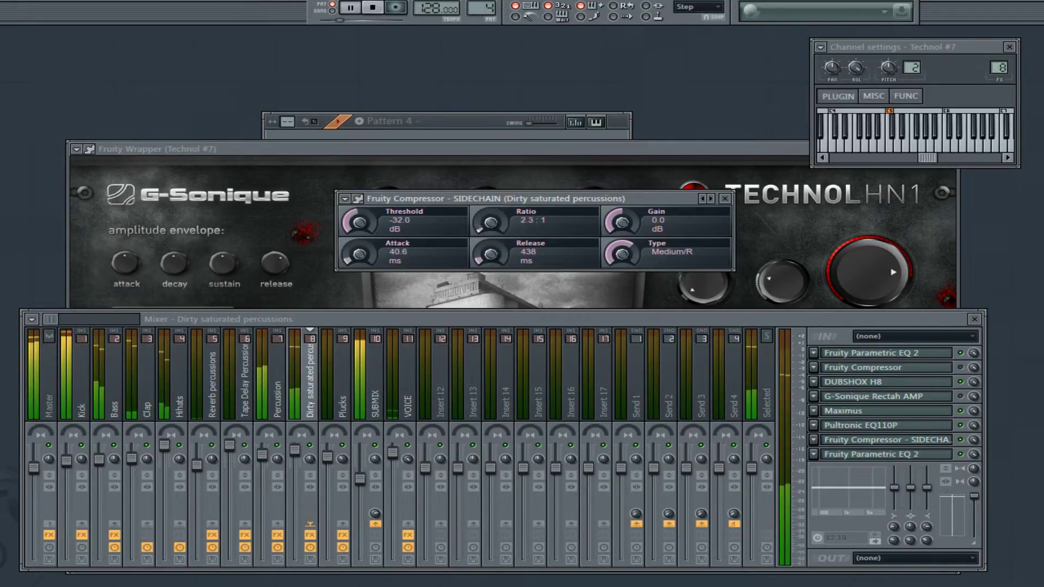
scroll(488, 228, down, 3)
drag(486, 223, 485, 219)
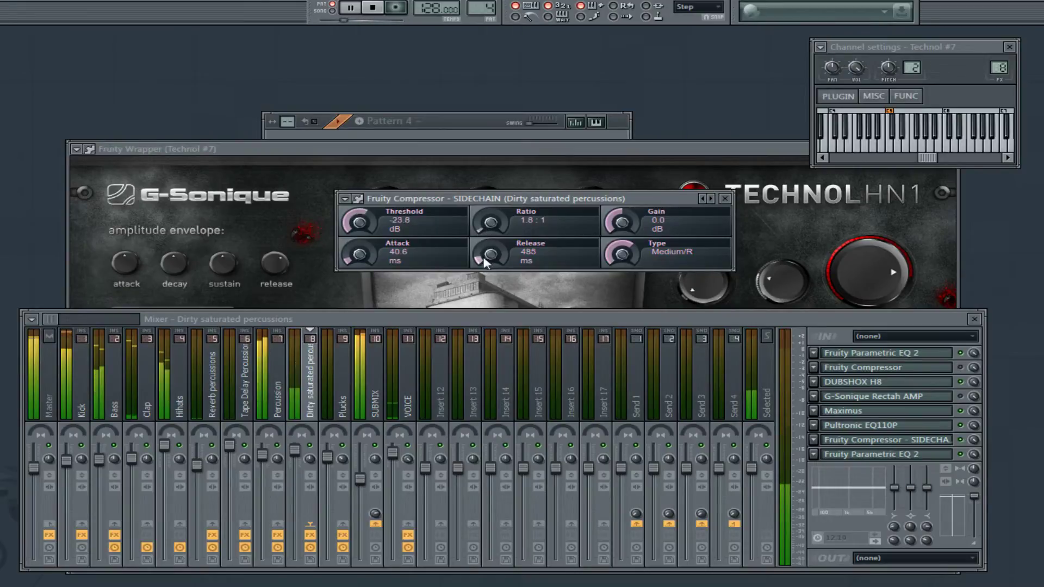
drag(483, 255, 483, 247)
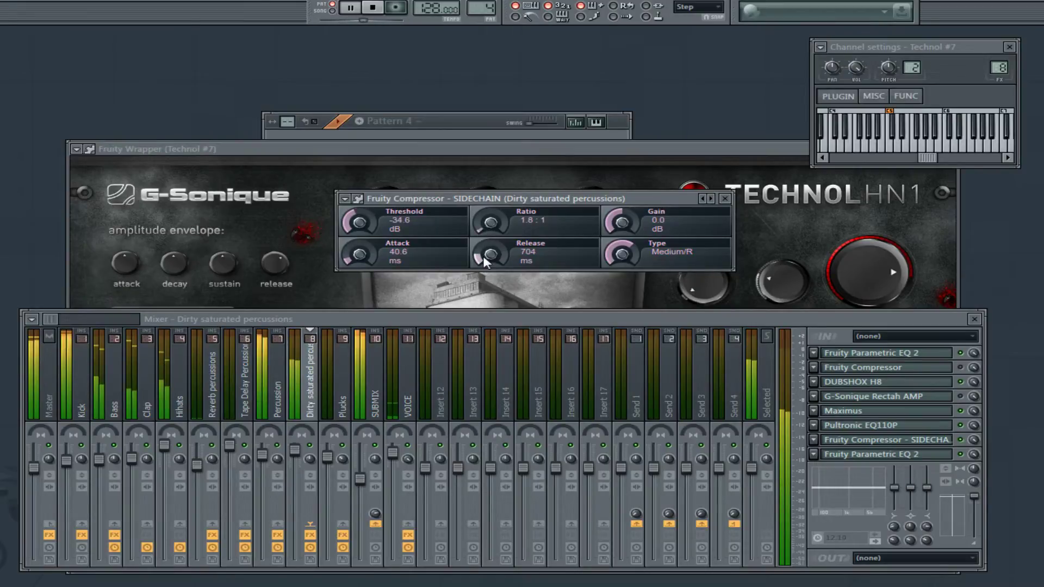
- Toggle effects in the track's chain for comparison, and set the sidechain compressor to 0.7 dB gain, 1844 ms release and Soft/R type
click(970, 388)
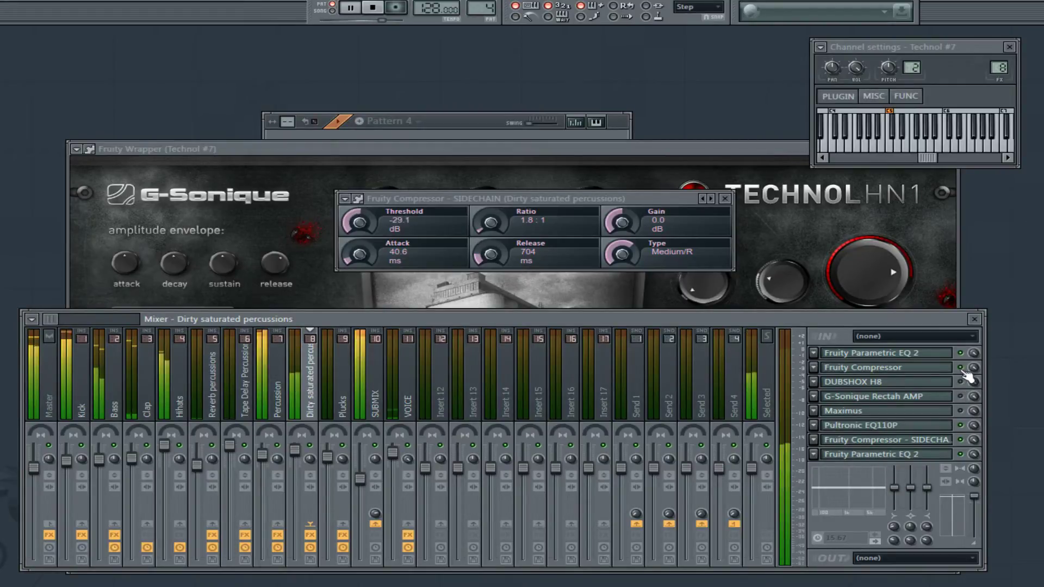
drag(616, 228, 554, 256)
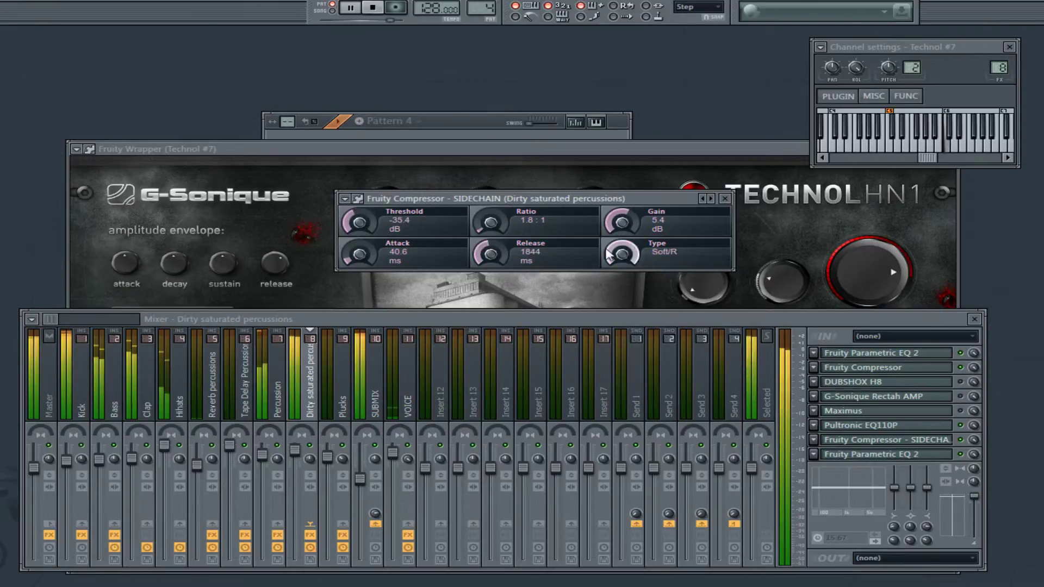
drag(614, 223, 614, 234)
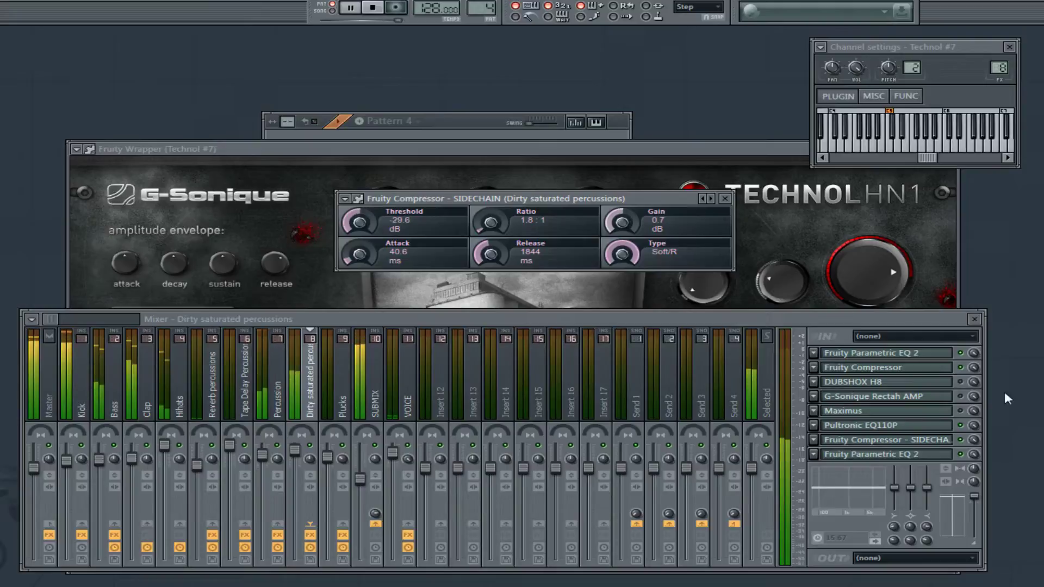
click(961, 367)
- Boost band 4 slightly just below 500 Hz in the track's first Fruity Parametric EQ 2, and close the equalizer and compressor windows
click(943, 354)
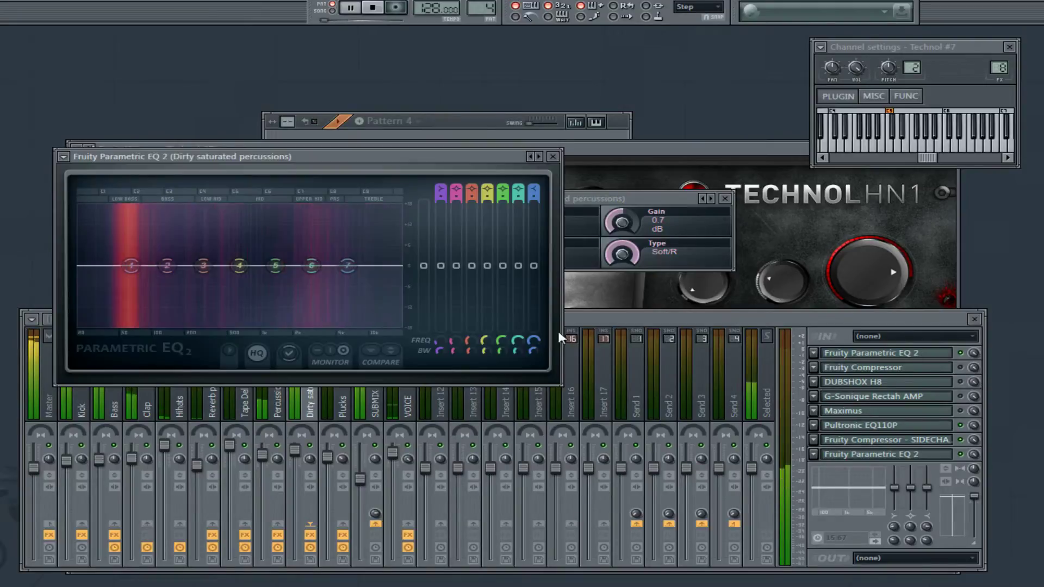
drag(239, 266, 247, 290)
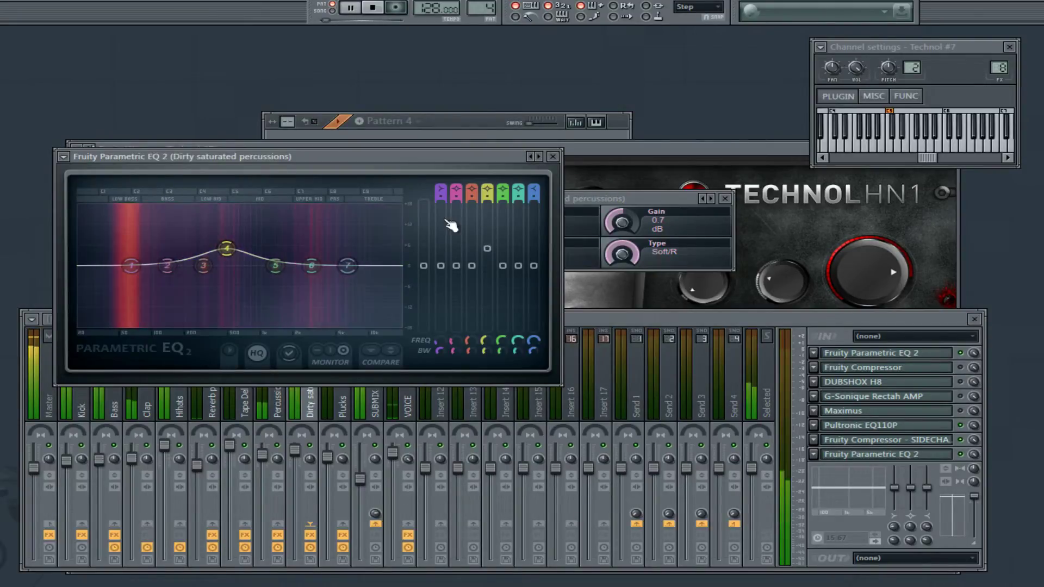
click(555, 157)
click(724, 199)
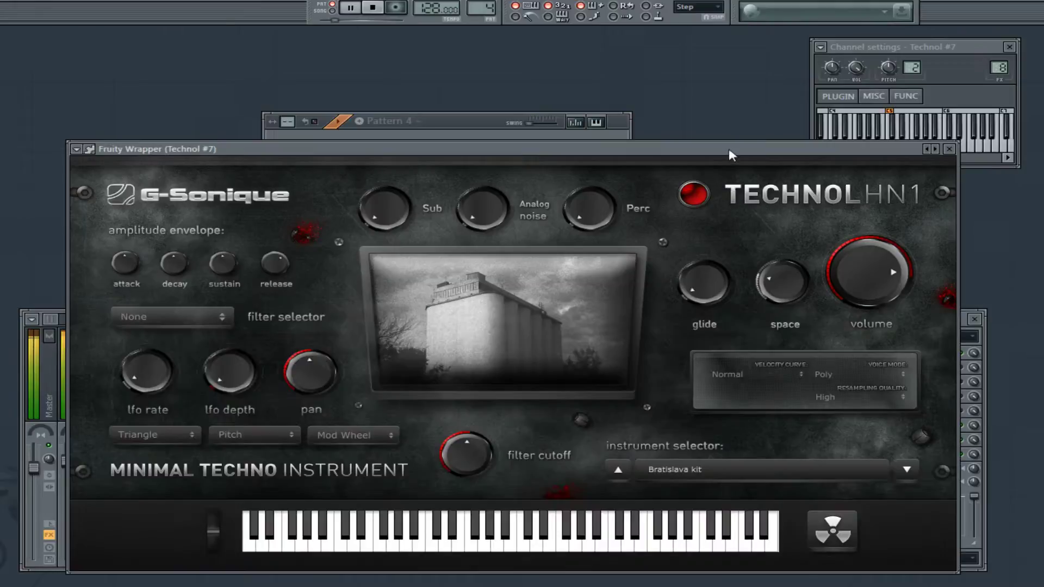
- Clone the Technol #7 channel and load the U Klub kit instrument in the new Technol #8 channel
click(948, 149)
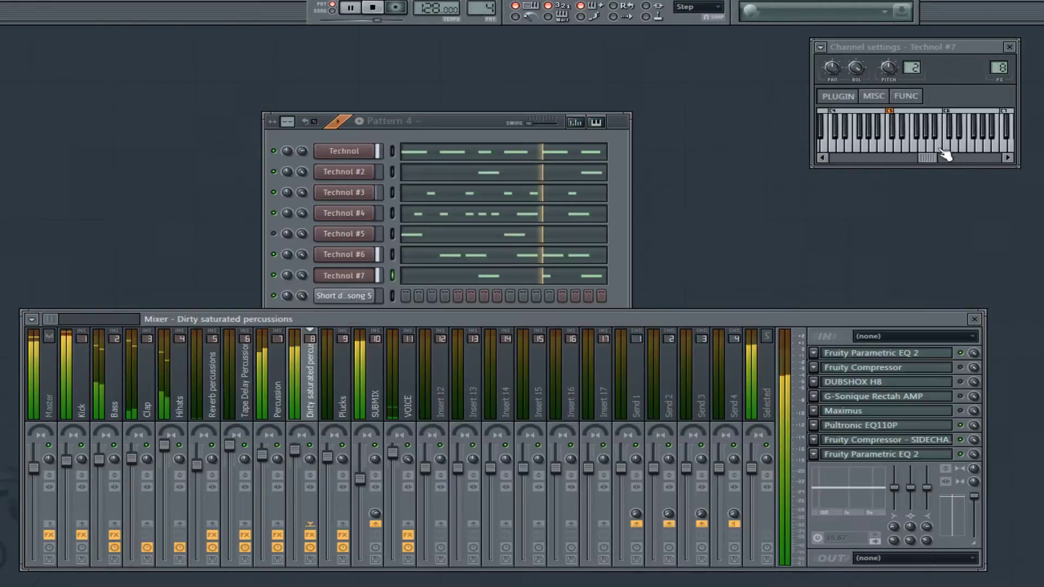
right_click(374, 272)
click(451, 429)
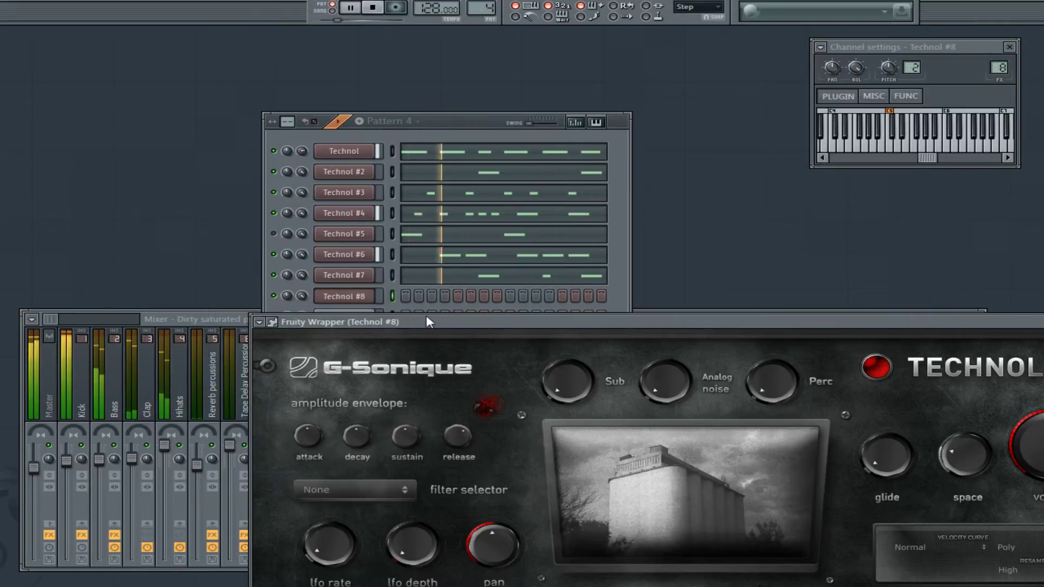
mouse_move(426, 319)
mouse_down()
mouse_move(226, 115)
mouse_move(254, 135)
mouse_up()
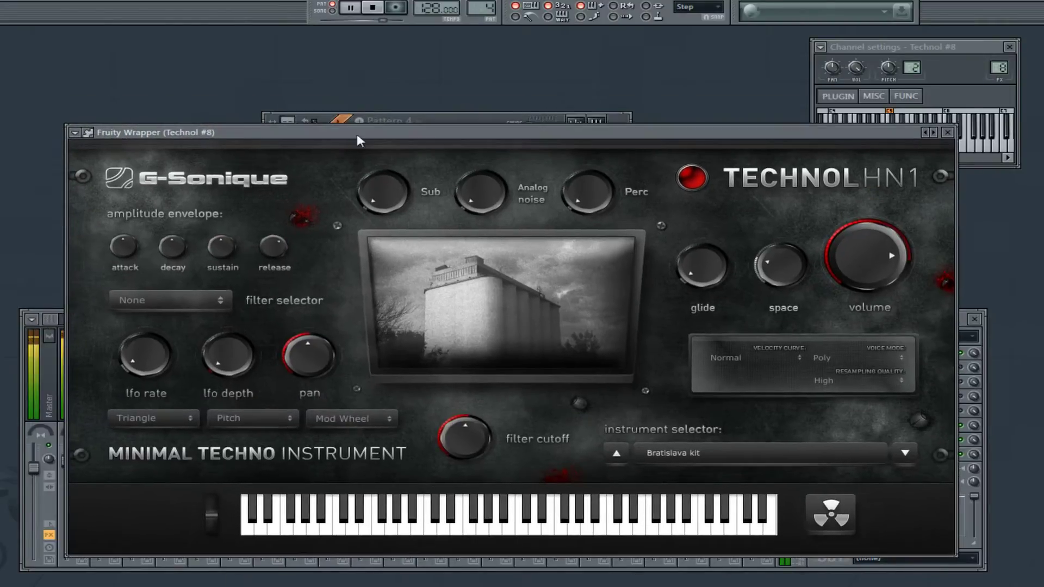
click(701, 453)
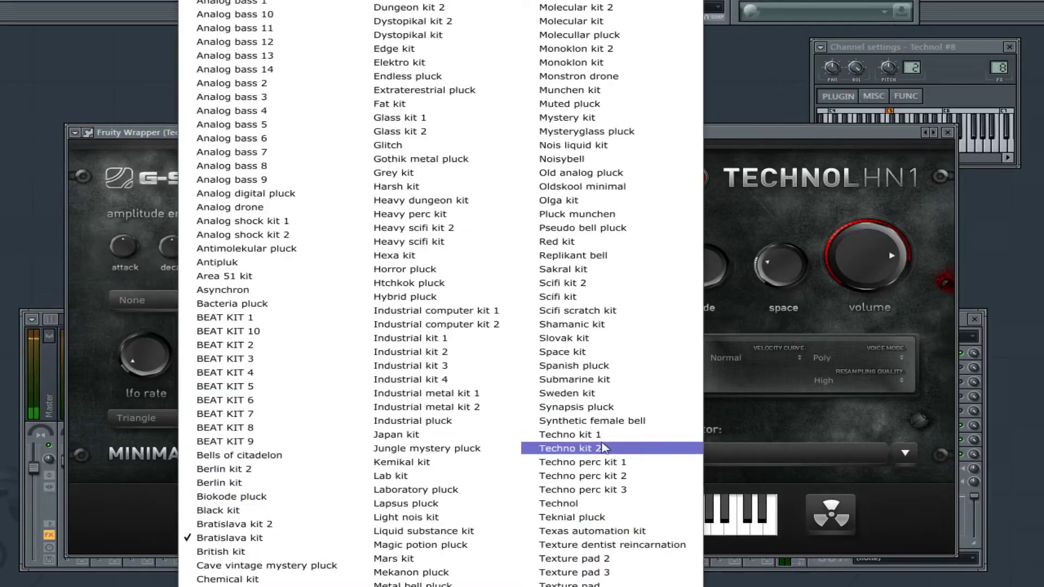
scroll(603, 454, down, 5)
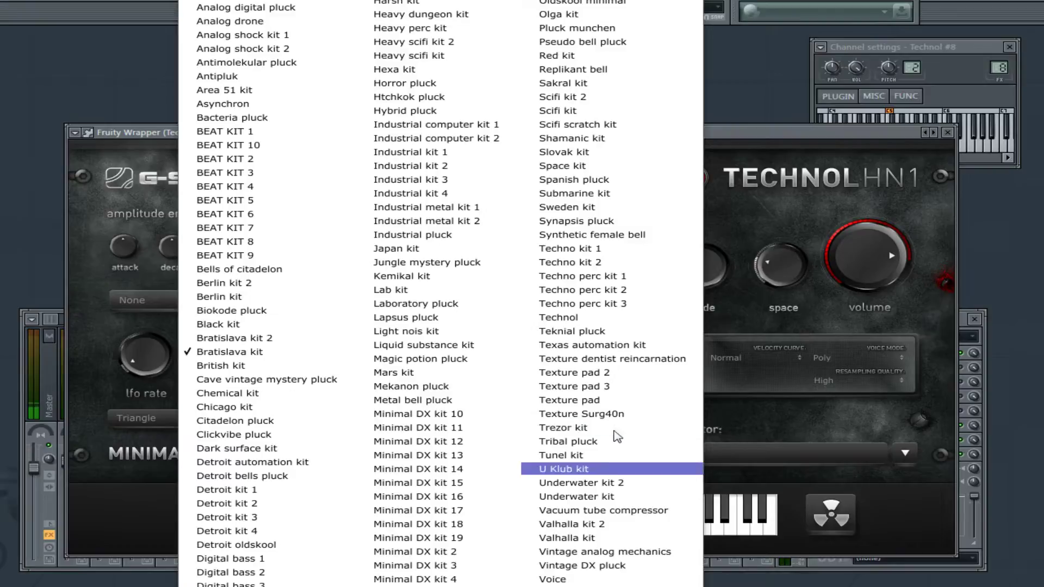
click(607, 468)
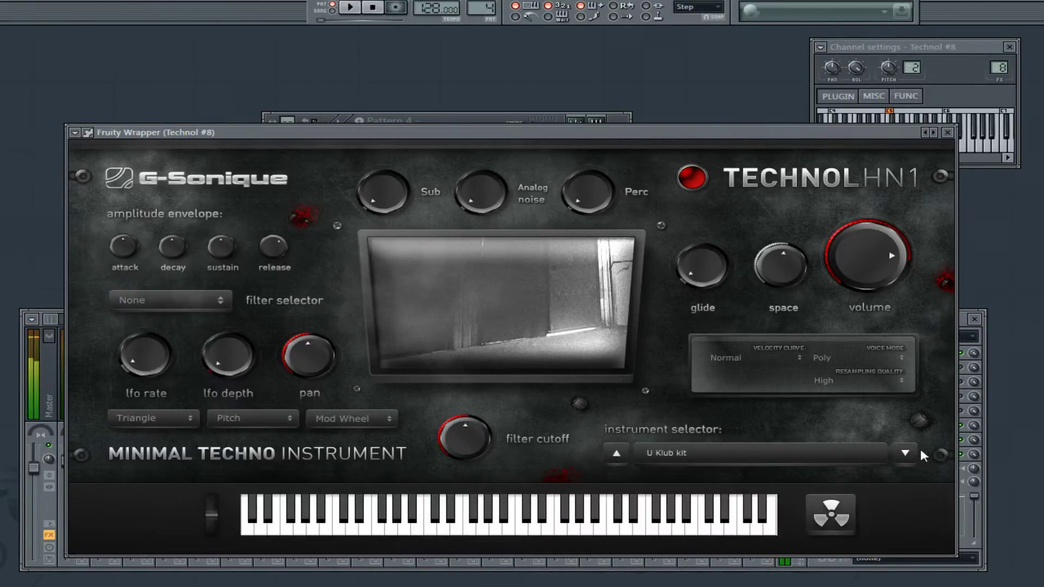
- Place two C4 notes, on steps 2 and 6, in Technol #8's piano roll and play the pattern
click(451, 117)
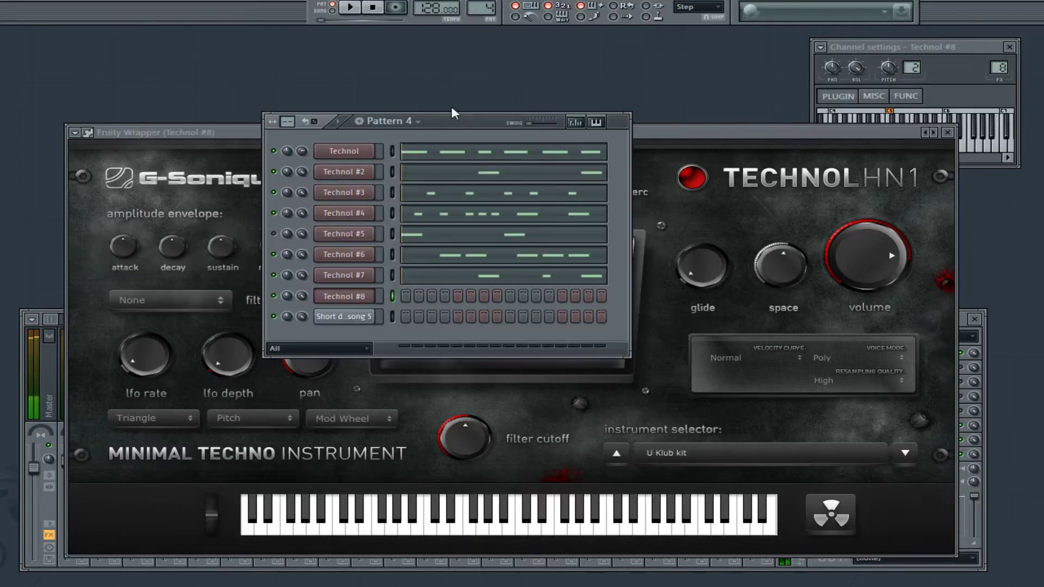
right_click(350, 295)
click(403, 295)
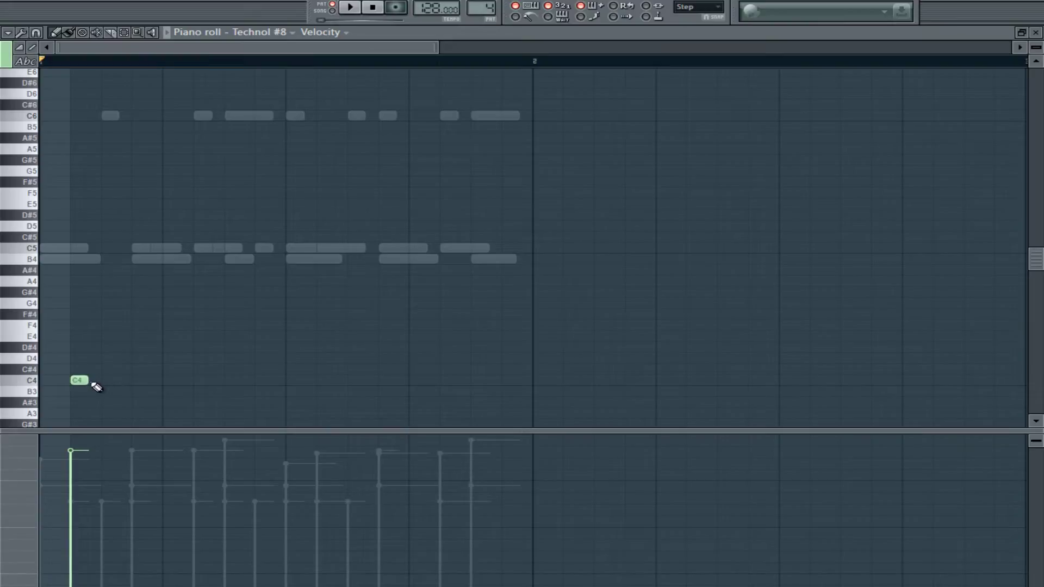
click(156, 382)
drag(177, 384, 208, 383)
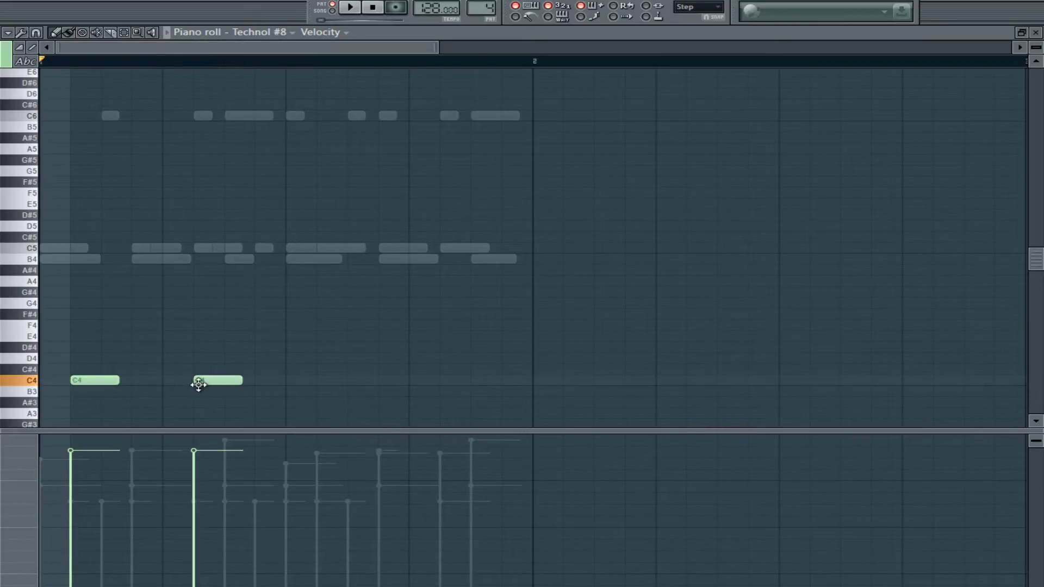
key(space)
- Shift the first C4 note to step 3 and try an extra C4 note after the second one
right_click(88, 382)
click(89, 382)
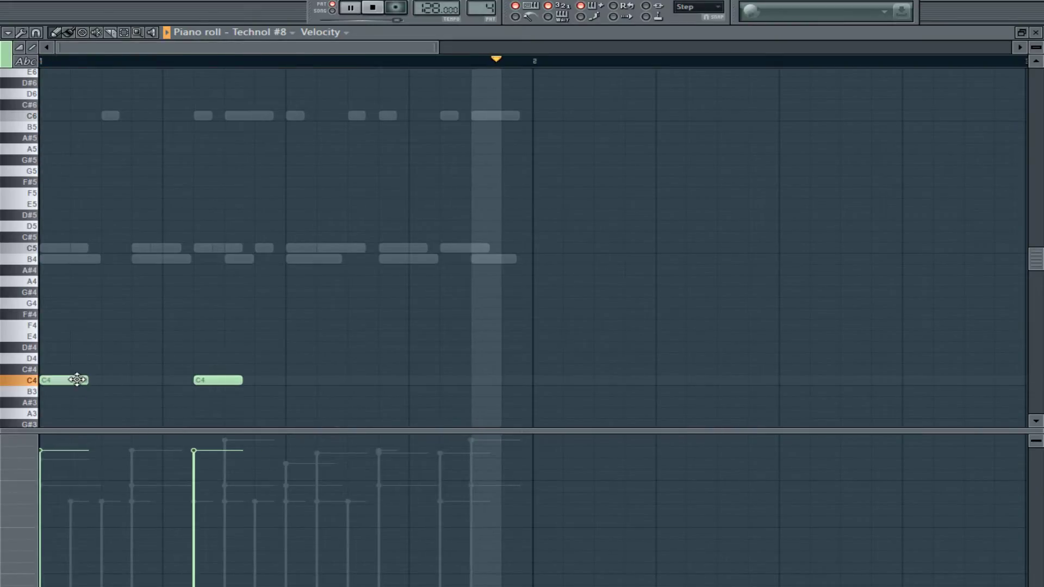
drag(107, 379, 137, 379)
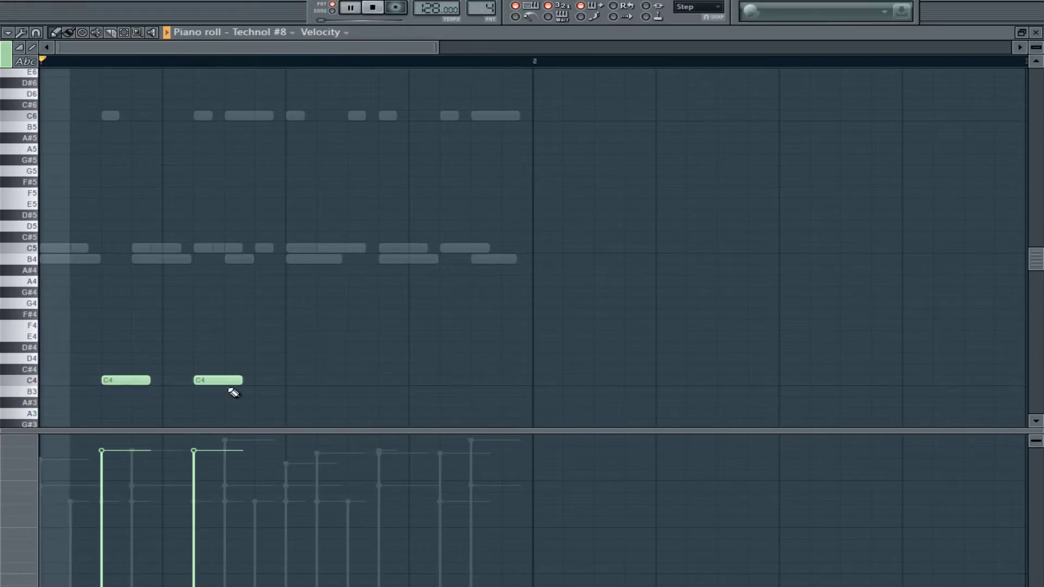
click(277, 380)
right_click(326, 381)
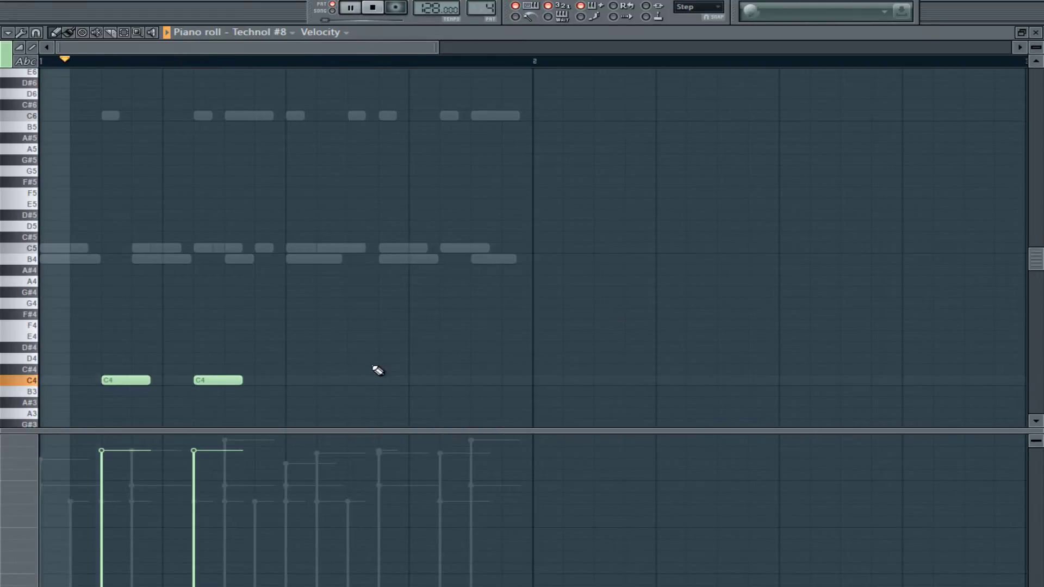
click(1036, 32)
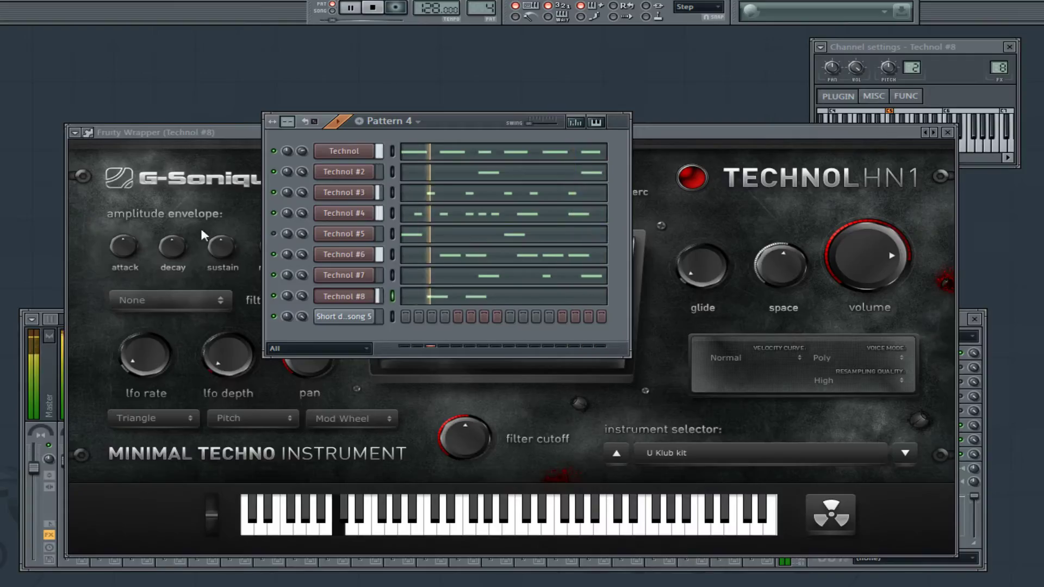
- Lower both C4 notes of Technol #8 to F3 and try a third F3 note after them
click(451, 303)
key(space)
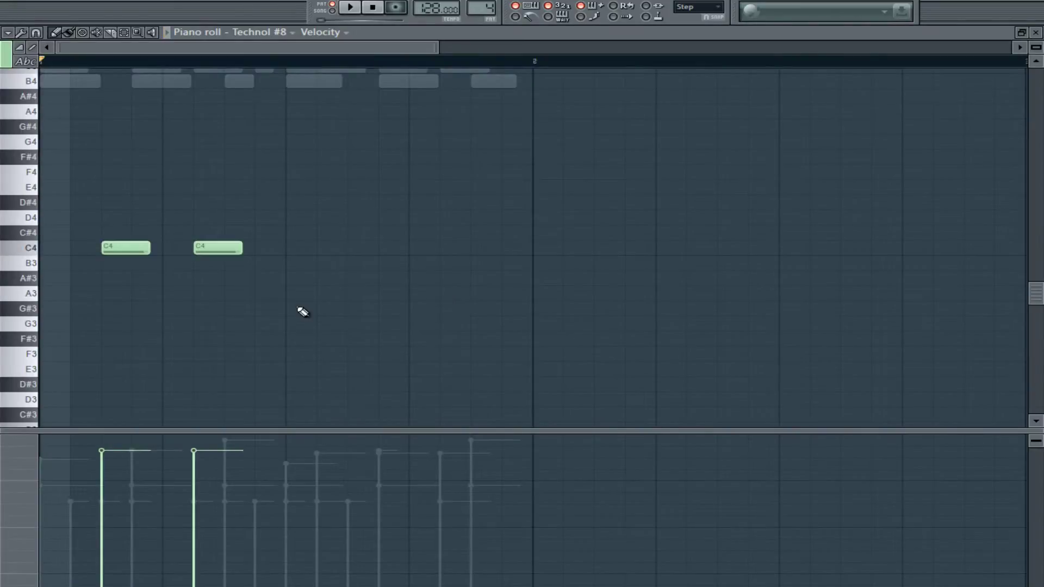
drag(356, 309, 140, 354)
key(space)
drag(193, 249, 217, 355)
click(299, 354)
right_click(329, 355)
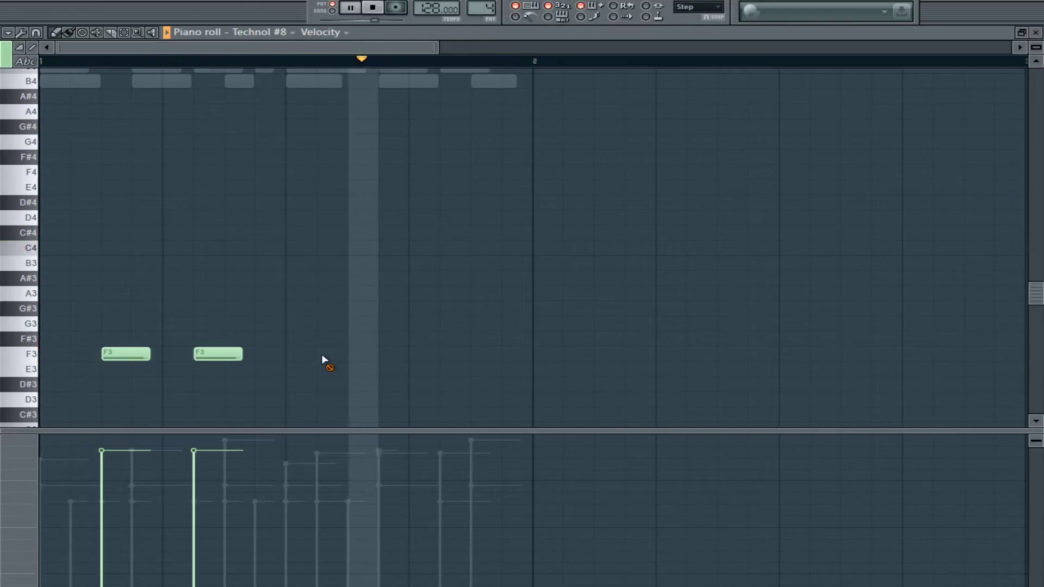
- Reduce the velocities of the two F3 notes slightly, the second a little more than the first
click(194, 474)
click(102, 468)
scroll(1039, 307, up, 3)
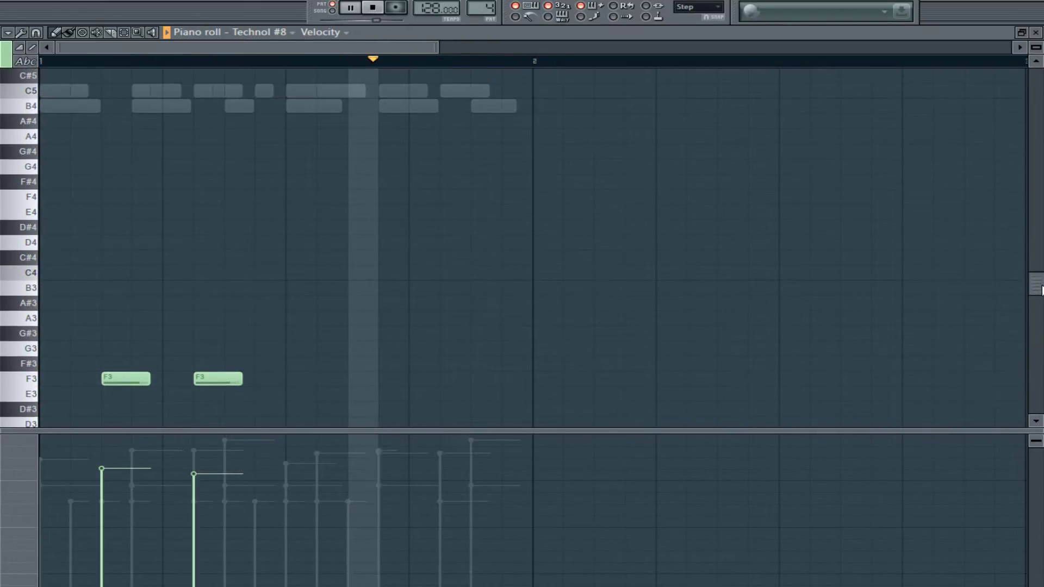
- Add a C6 note on step 15 of Technol #8's piano roll and raise its velocity slightly
key(space)
click(356, 152)
drag(356, 151, 492, 234)
key(space)
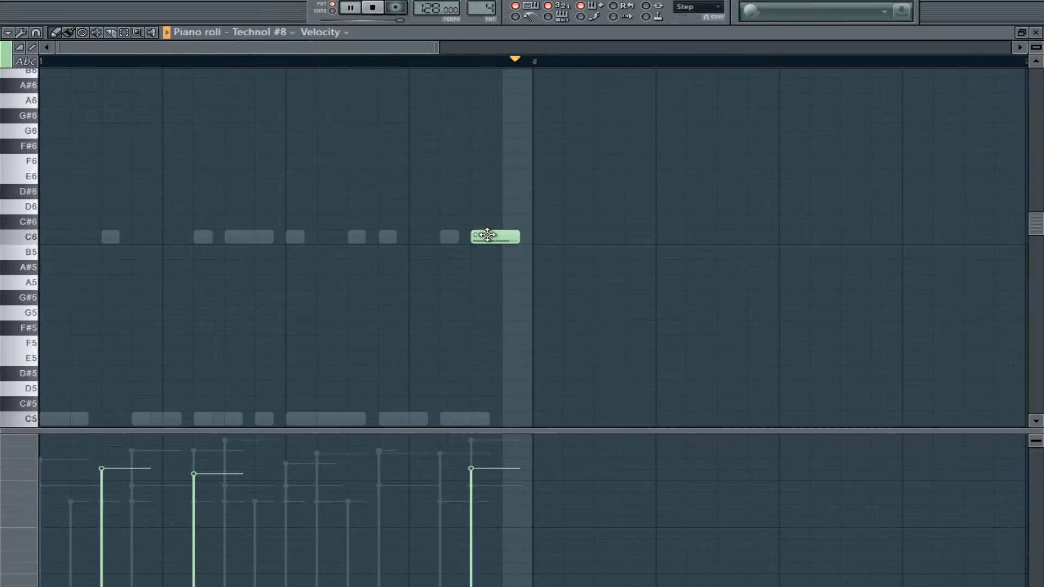
click(477, 458)
- Add further C6 notes of the same length on steps 1, 9 and 12
click(289, 236)
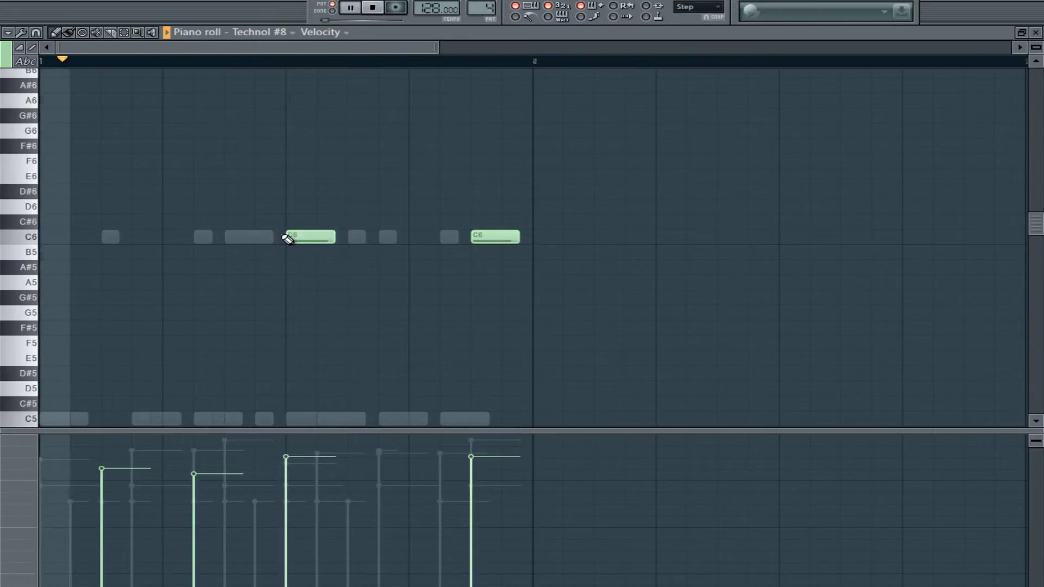
click(382, 236)
drag(318, 237, 70, 238)
click(299, 238)
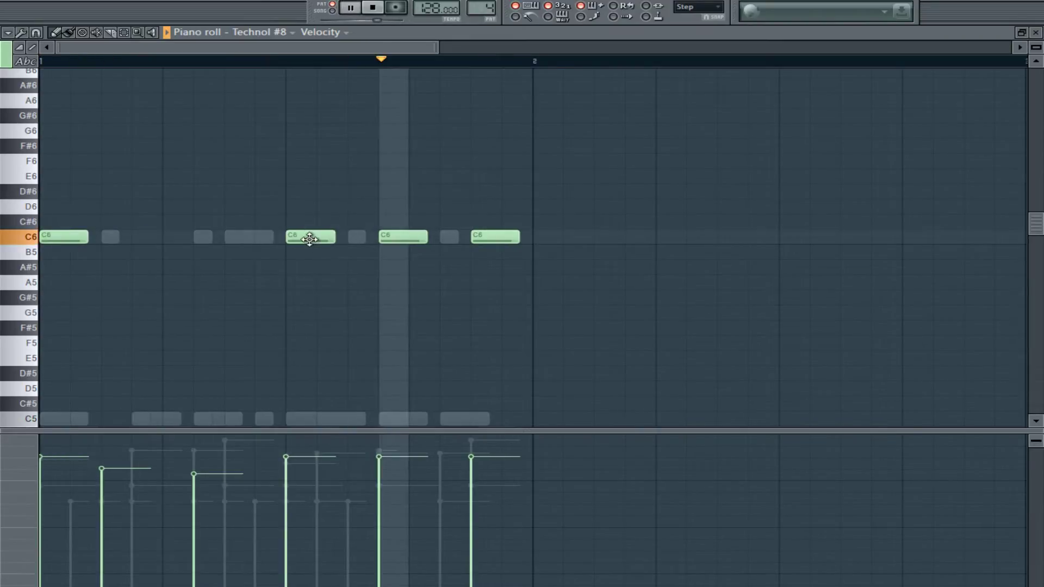
- Fine-tune the step 9 note's velocity, compare the pattern without the step 12 C6 note, and restore that note
click(288, 459)
right_click(403, 236)
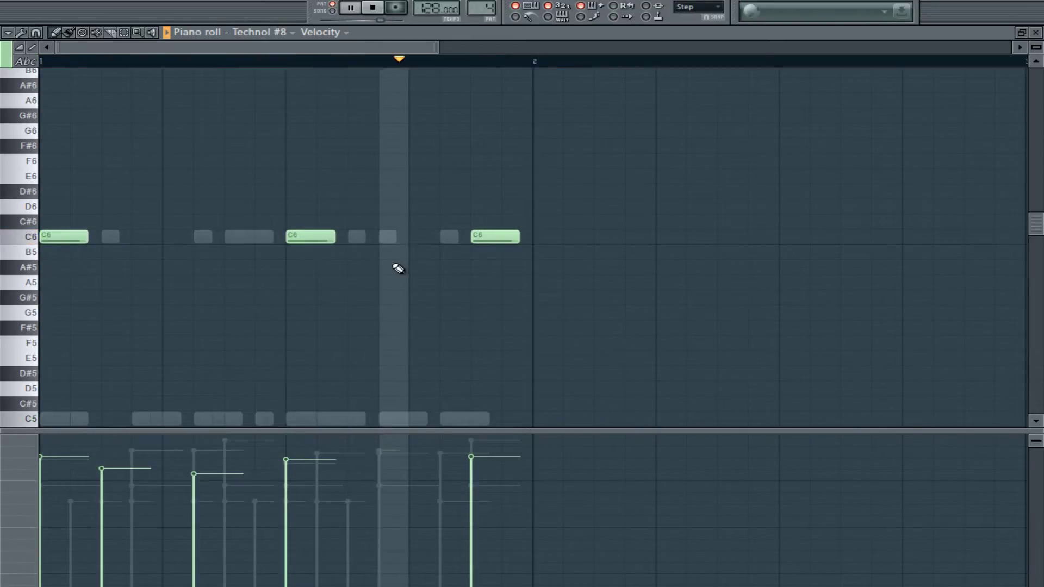
drag(287, 463, 287, 456)
drag(409, 237, 401, 235)
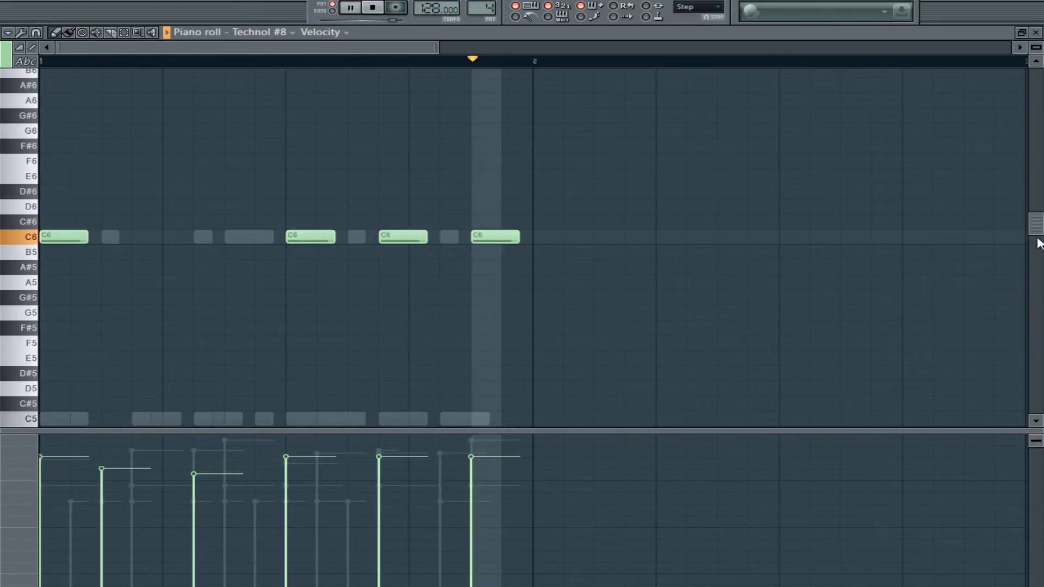
drag(1035, 229, 1035, 277)
click(1036, 32)
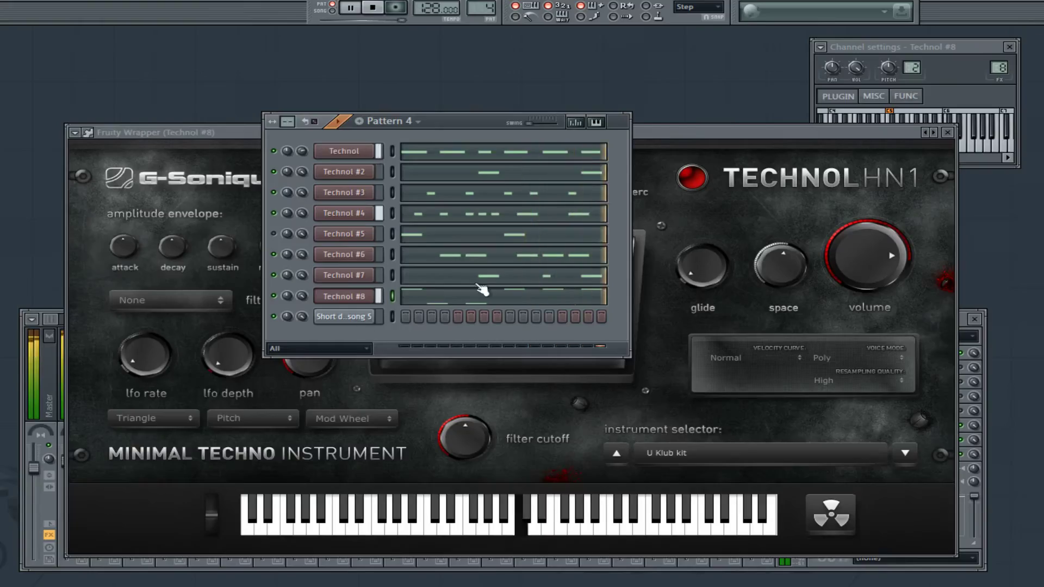
- Raise Sub, Analog noise, Perc and LFO depth in Technol #8, reduce space, and apply a Low Pass filter with a higher cutoff
click(683, 144)
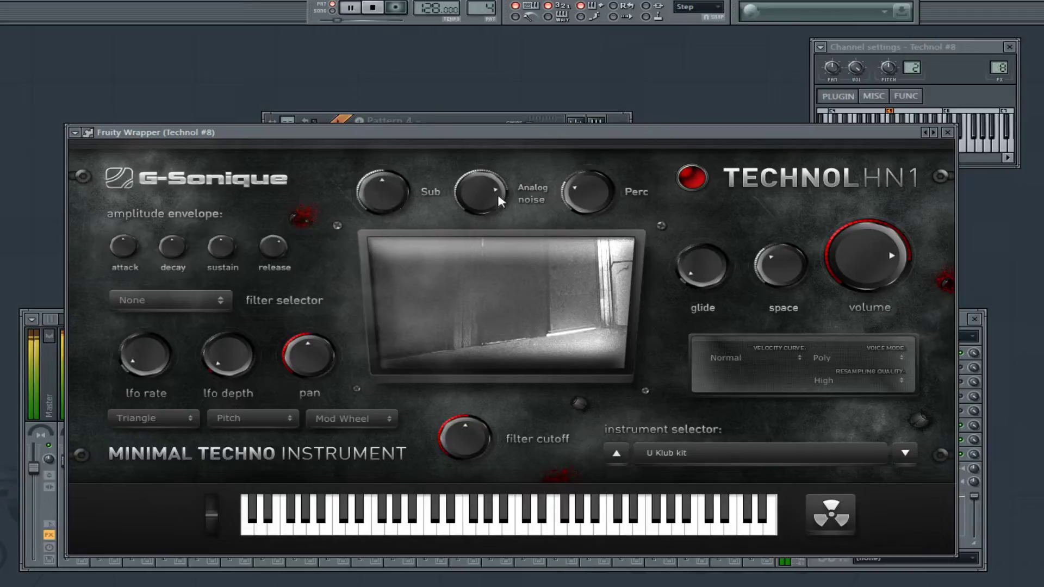
drag(559, 187, 537, 216)
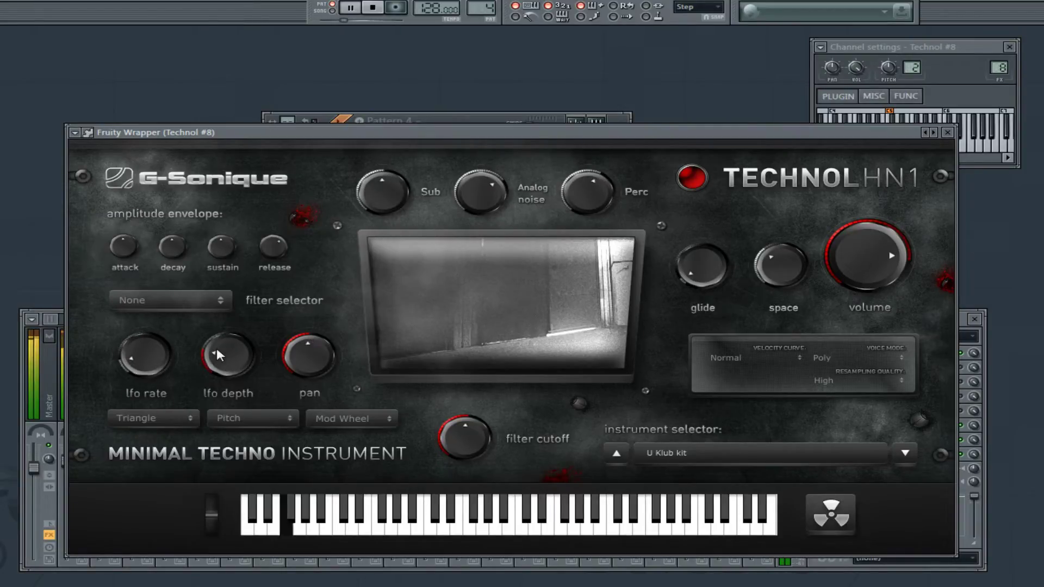
click(171, 304)
click(178, 331)
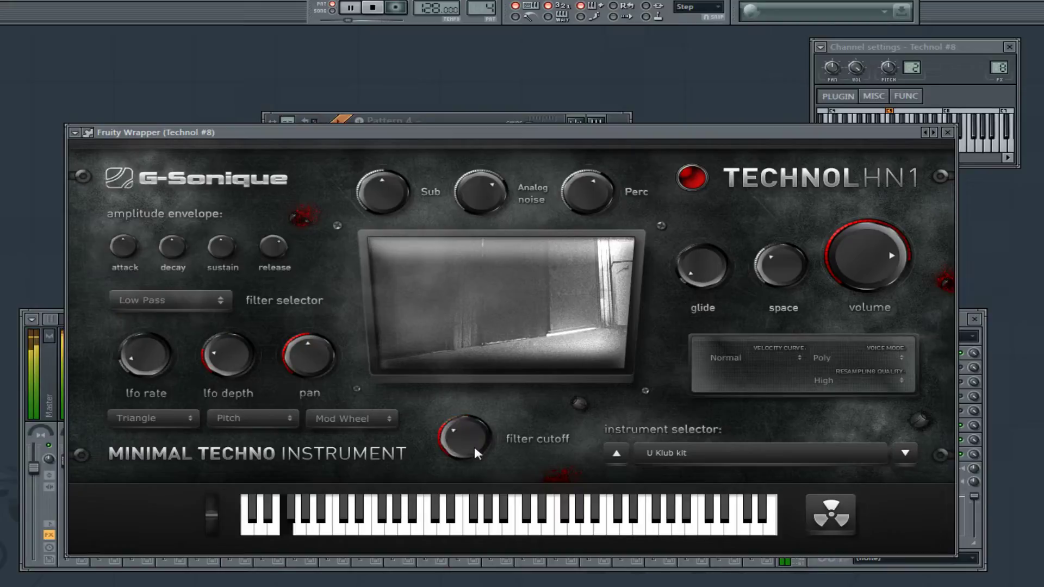
drag(465, 435, 462, 440)
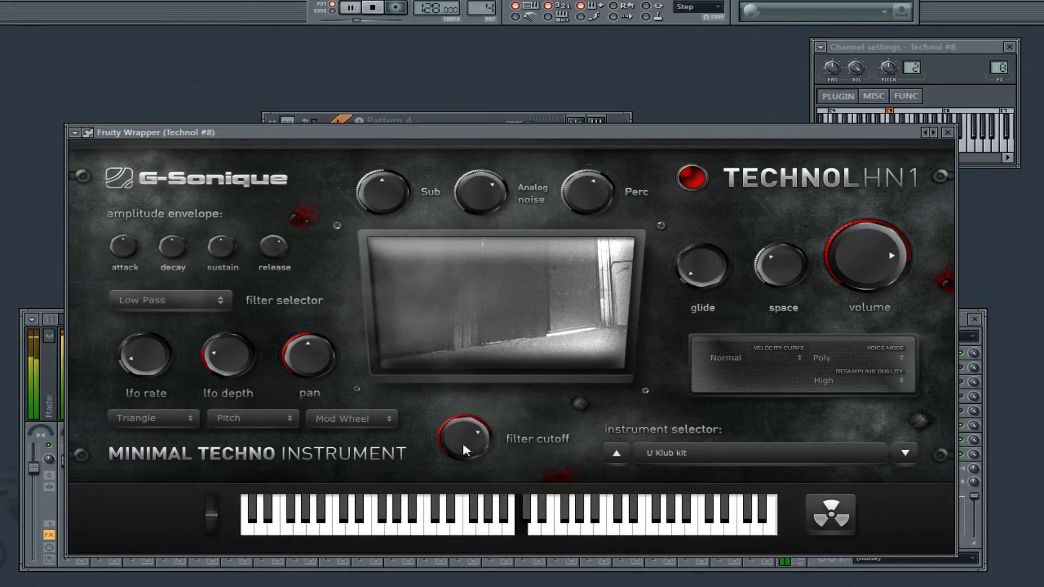
click(947, 132)
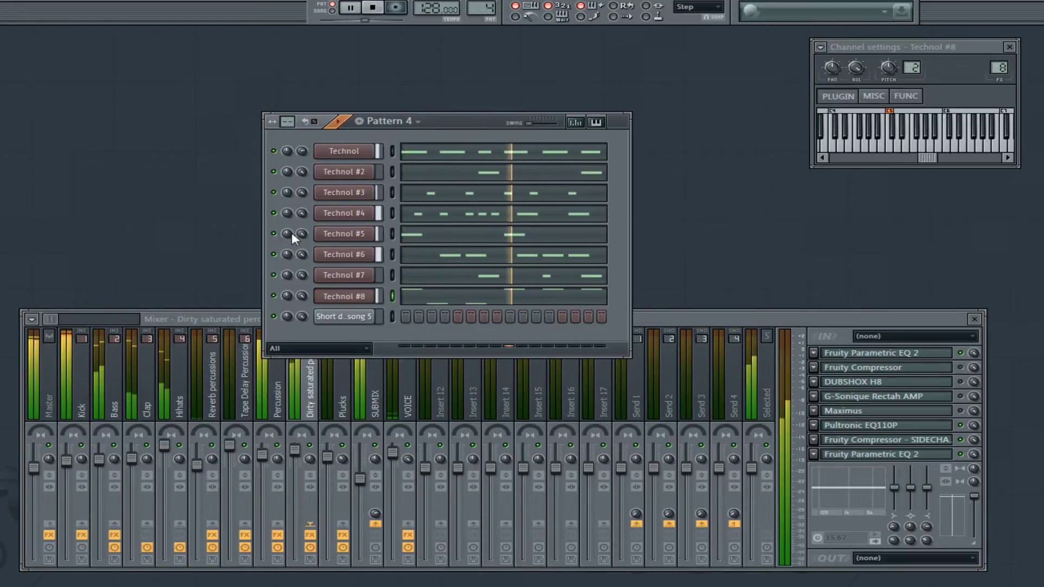
- Mute the Technol #5 channel and clone the Technol #8 channel
click(274, 234)
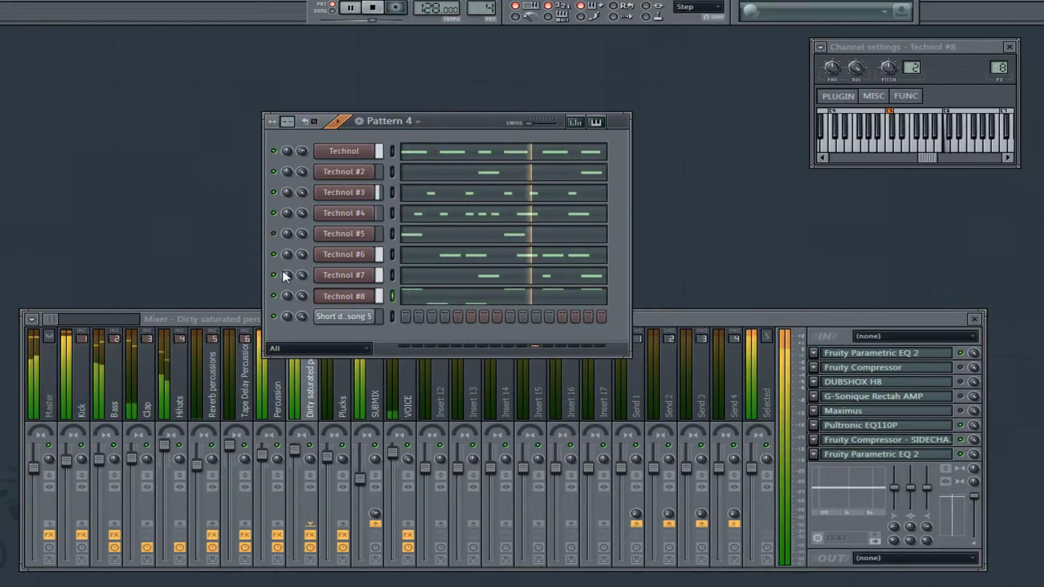
right_click(356, 314)
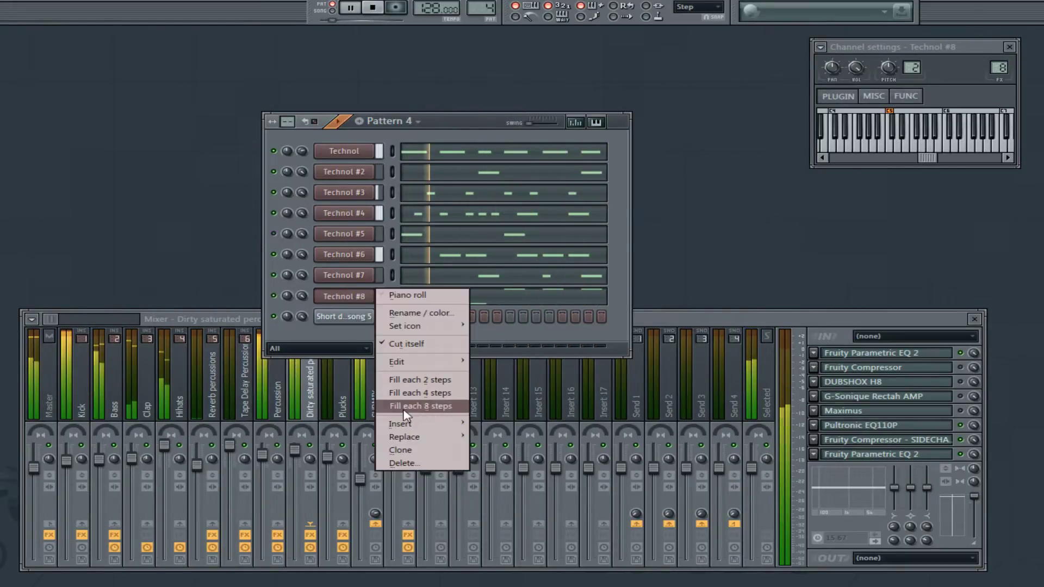
click(411, 454)
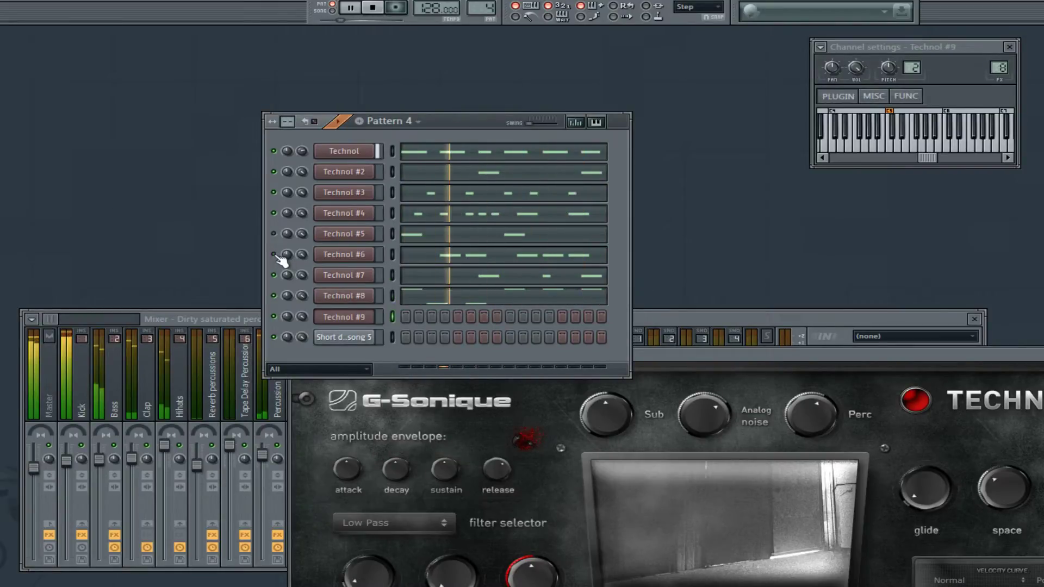
- Route the Technol #6 channel to the Reverb percussions mixer track, number 5, after trying the Tape Delay Percussions track, number 6
click(335, 261)
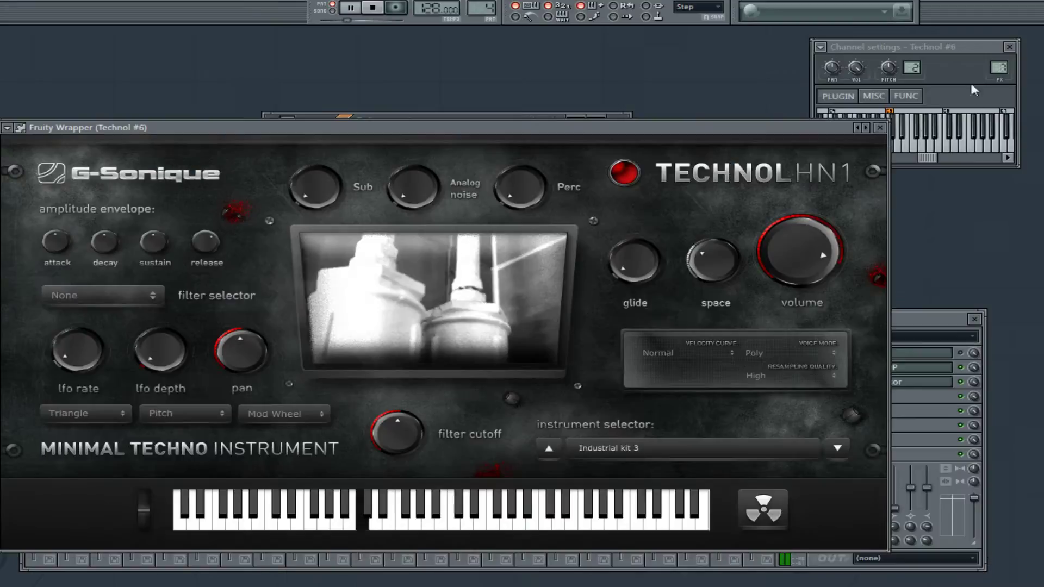
click(928, 320)
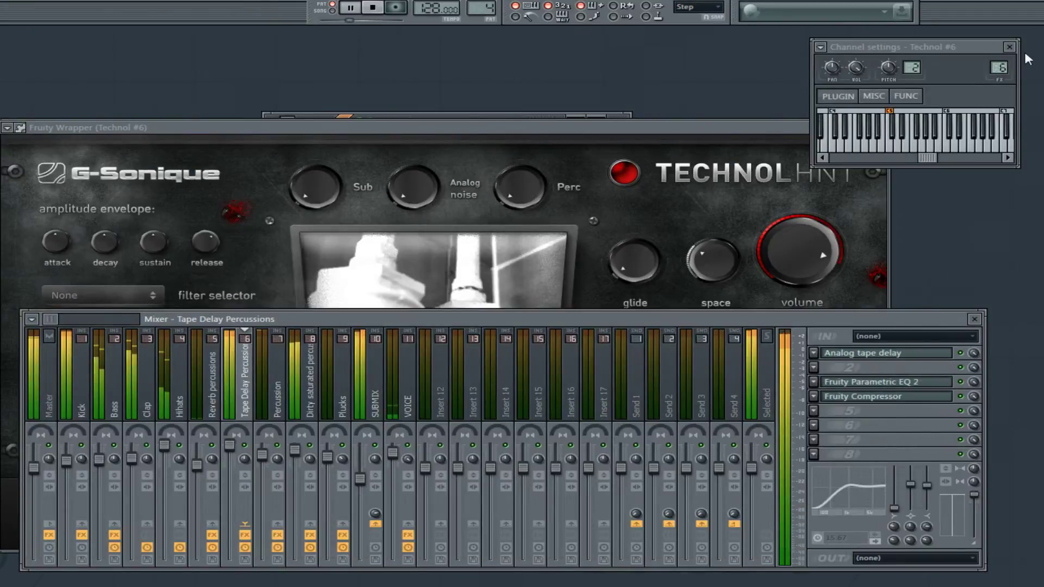
drag(999, 67, 999, 70)
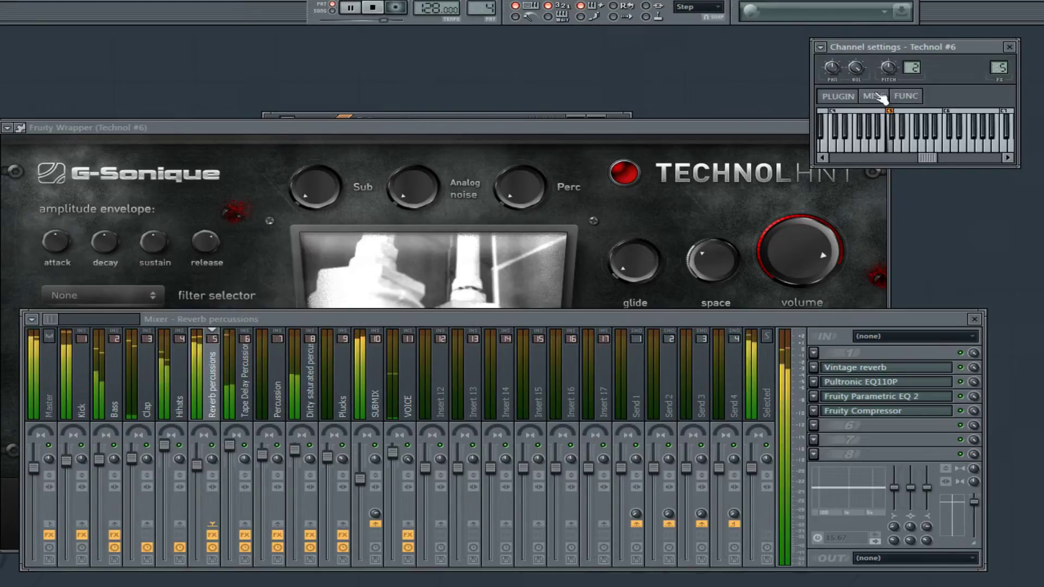
click(754, 137)
click(879, 128)
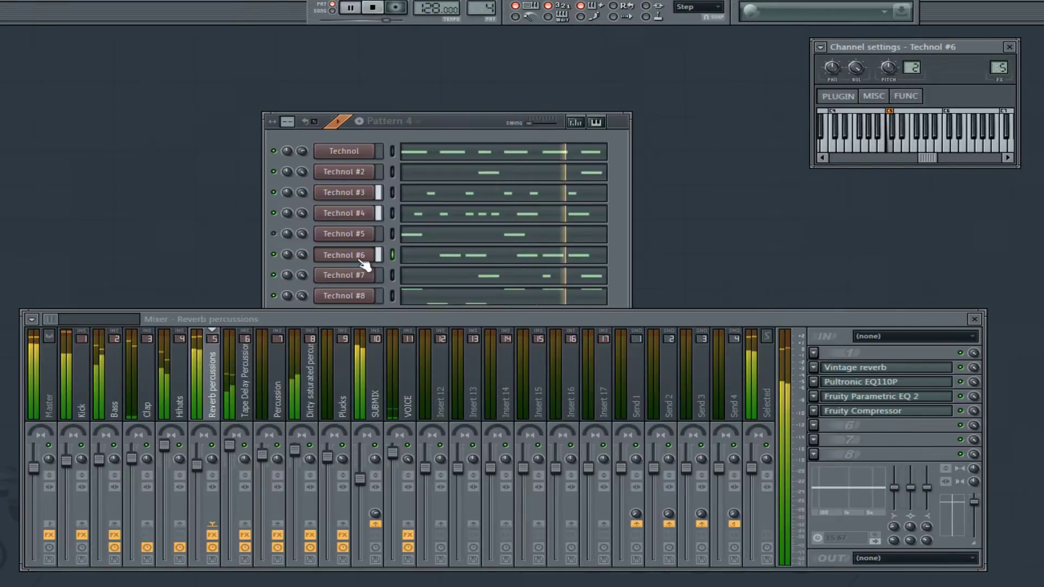
click(302, 257)
drag(1002, 64, 1002, 63)
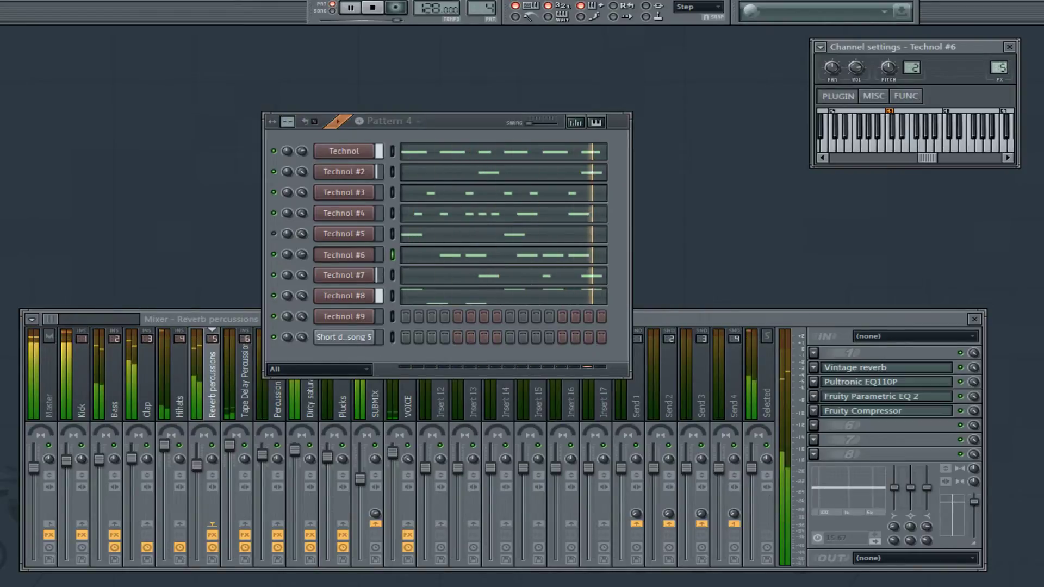
- Adjust the Technol #6 channel's volume and review the Technol #9 instrument settings
click(302, 256)
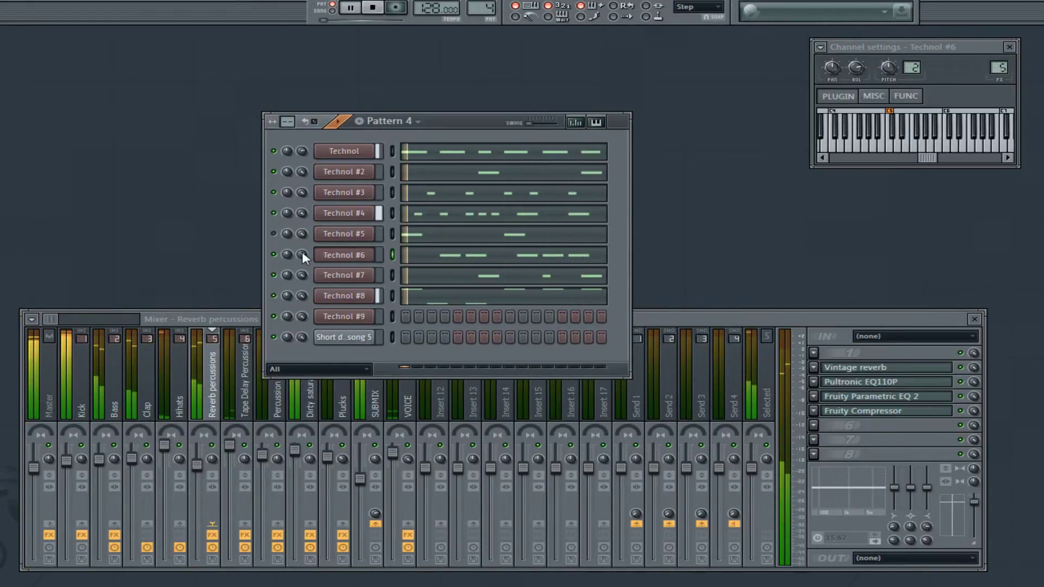
click(344, 318)
drag(432, 359, 191, 168)
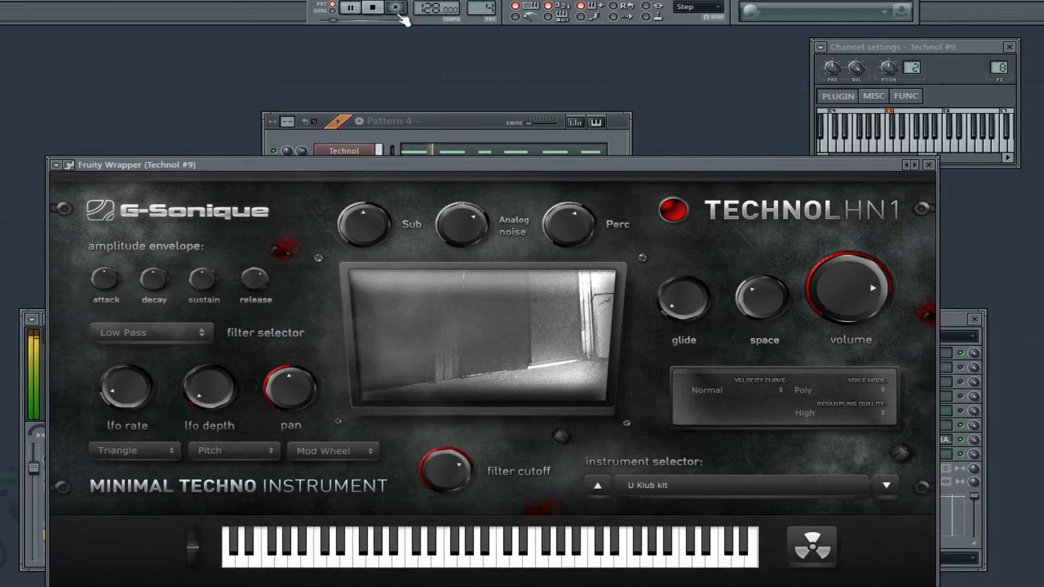
click(442, 133)
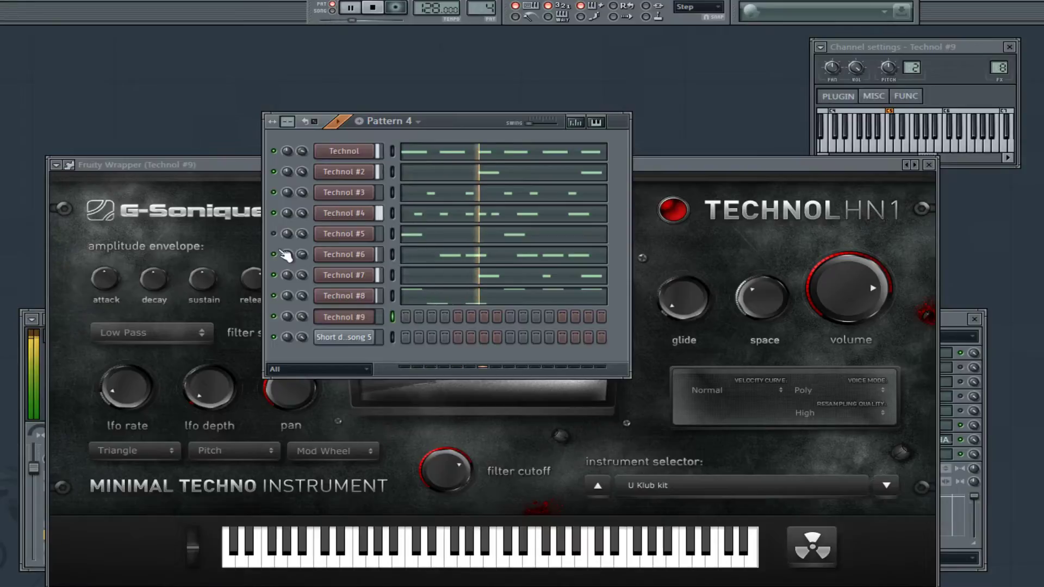
- Review the instrument settings of the Technol #4 and Technol #3 channels
click(343, 213)
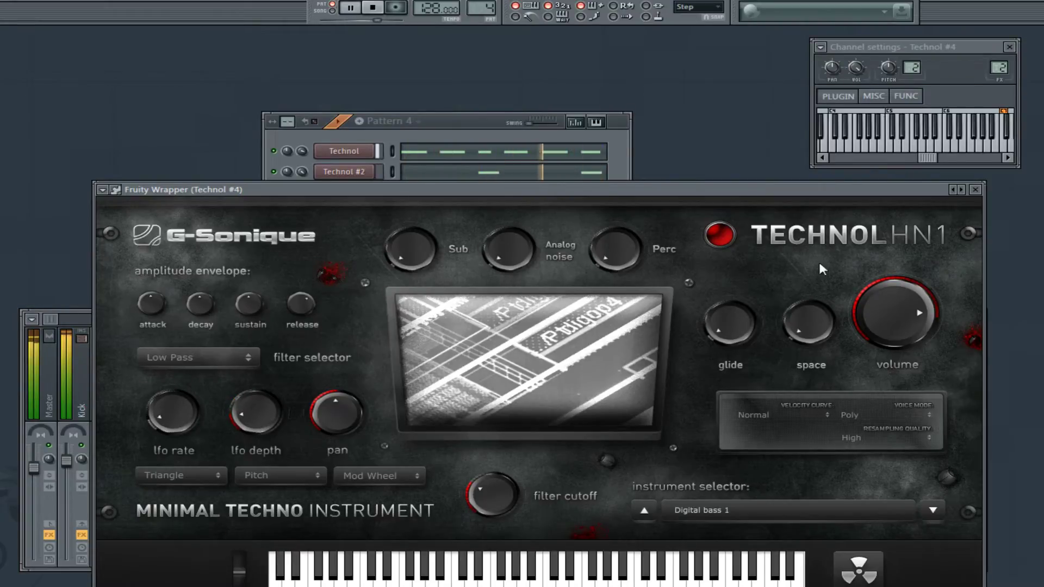
click(974, 189)
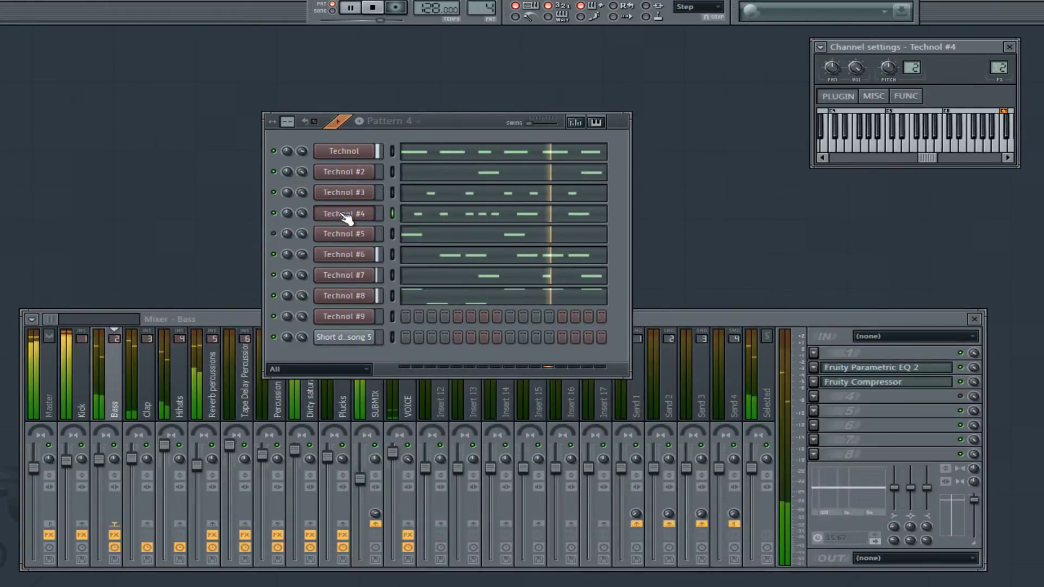
click(341, 195)
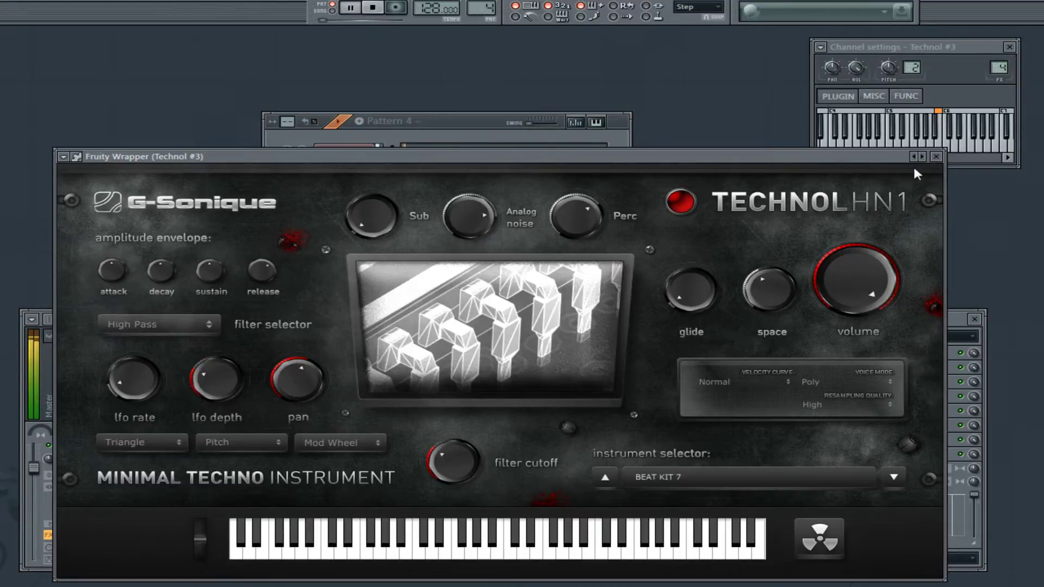
click(936, 156)
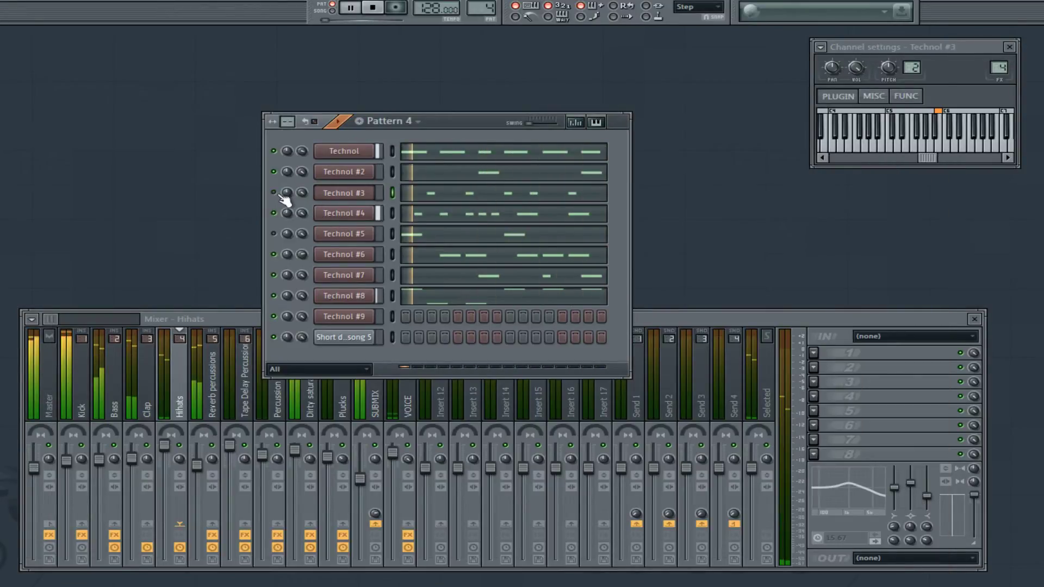
- Examine the Technol #9 piano roll against the other channels' ghost notes and stop playback
right_click(349, 321)
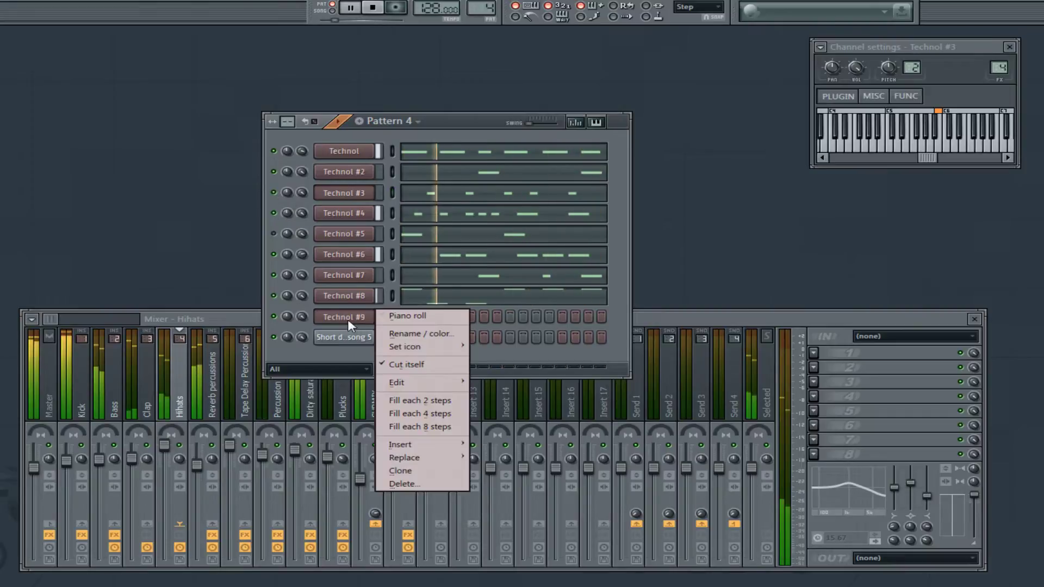
click(407, 315)
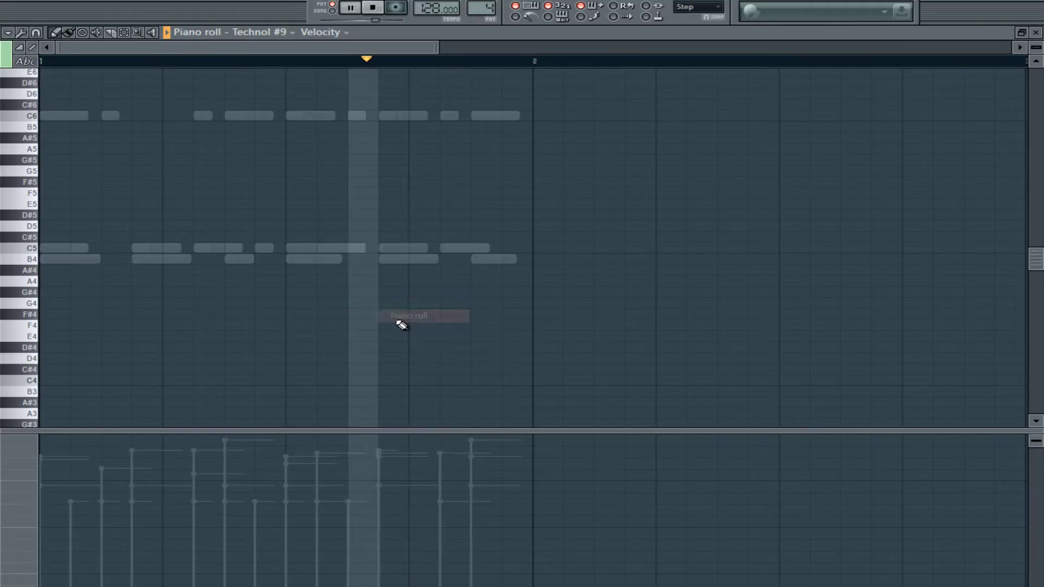
click(375, 9)
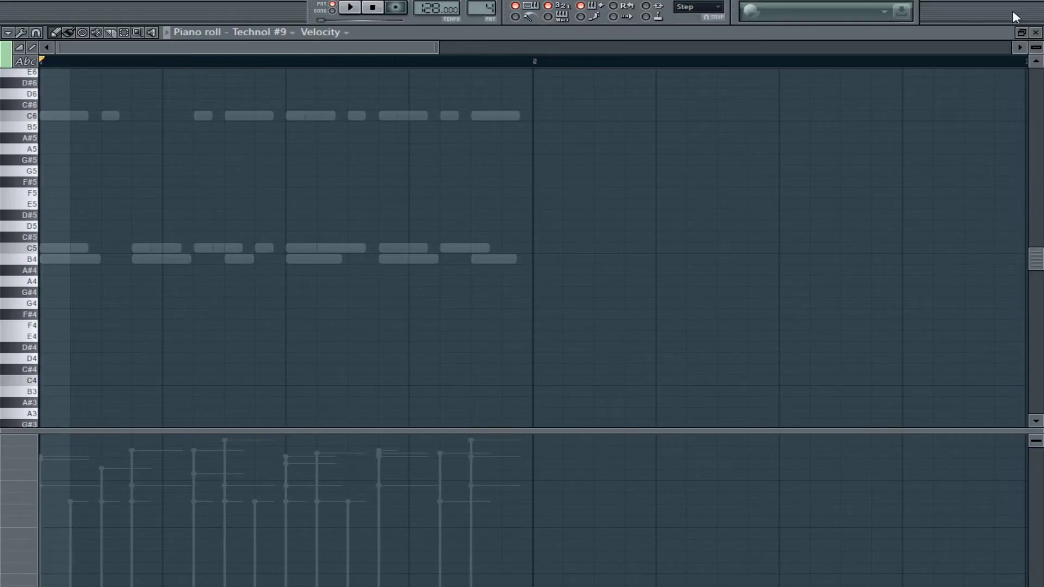
click(1036, 32)
- Inspect the DUBSHOX H8 and Pultronic EQ110P effects on the Dirty saturated percussions mixer track
click(359, 400)
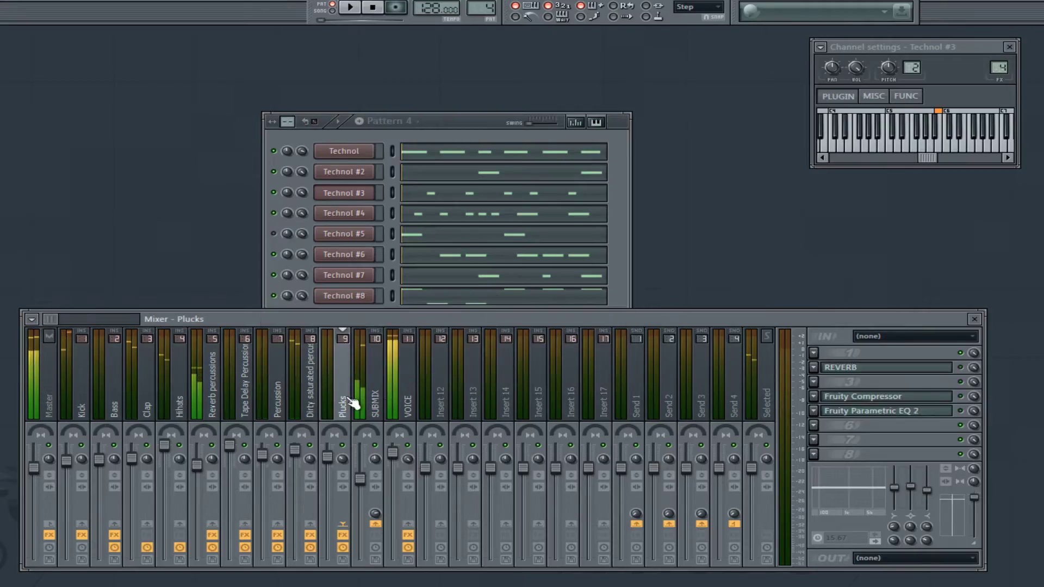
click(304, 402)
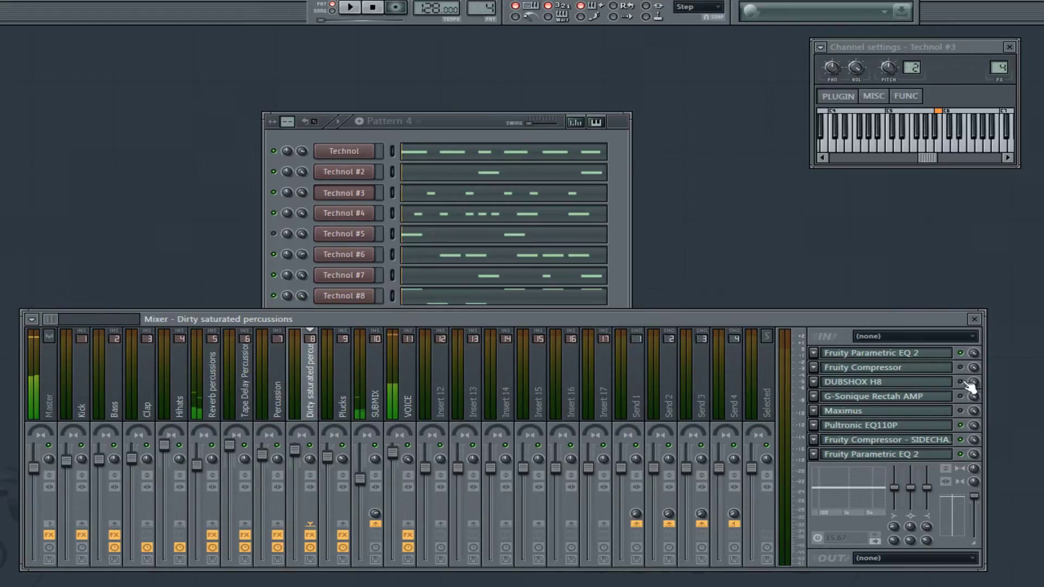
click(937, 383)
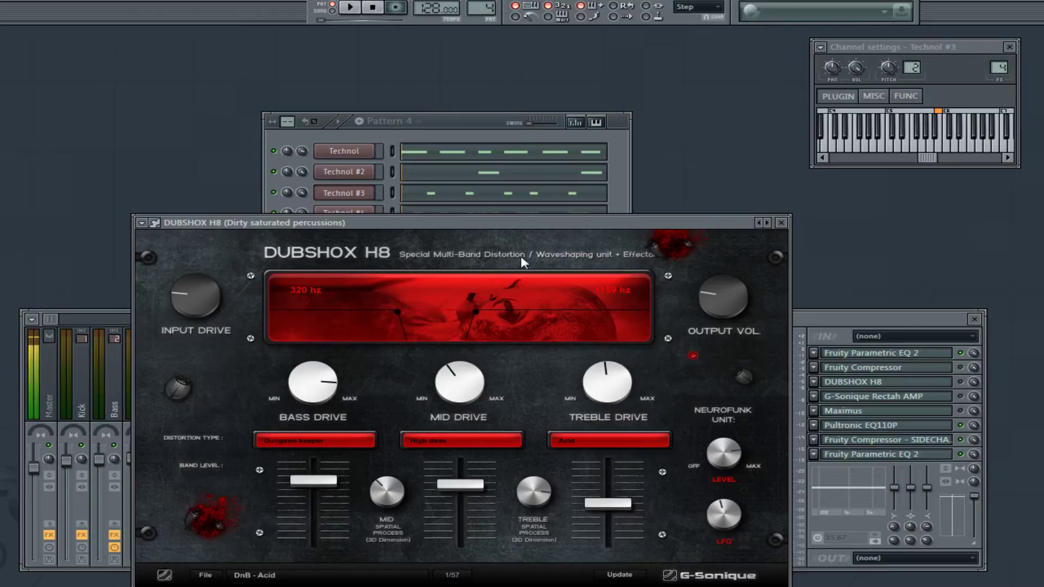
click(863, 424)
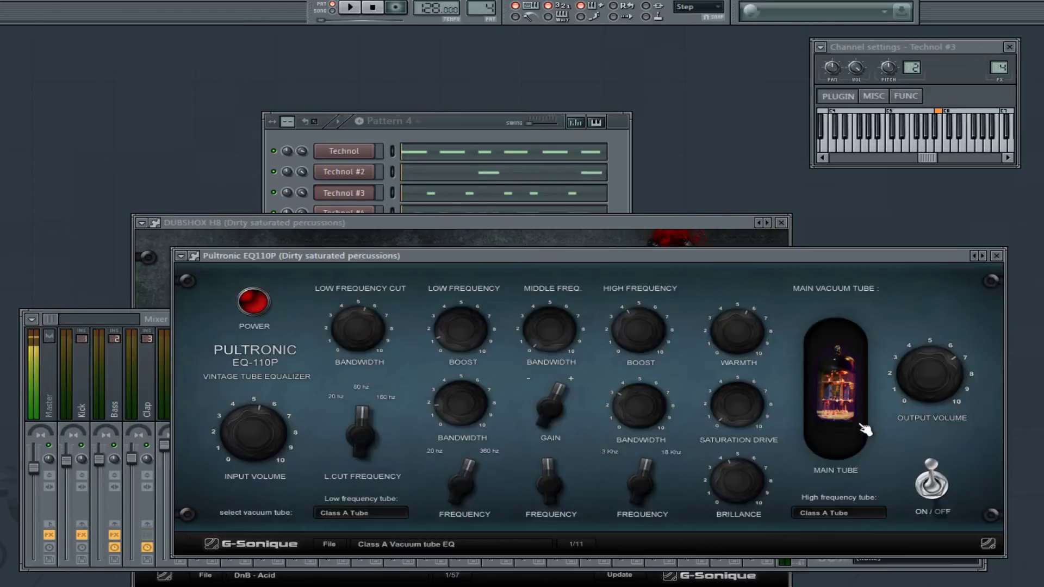
drag(552, 262, 530, 206)
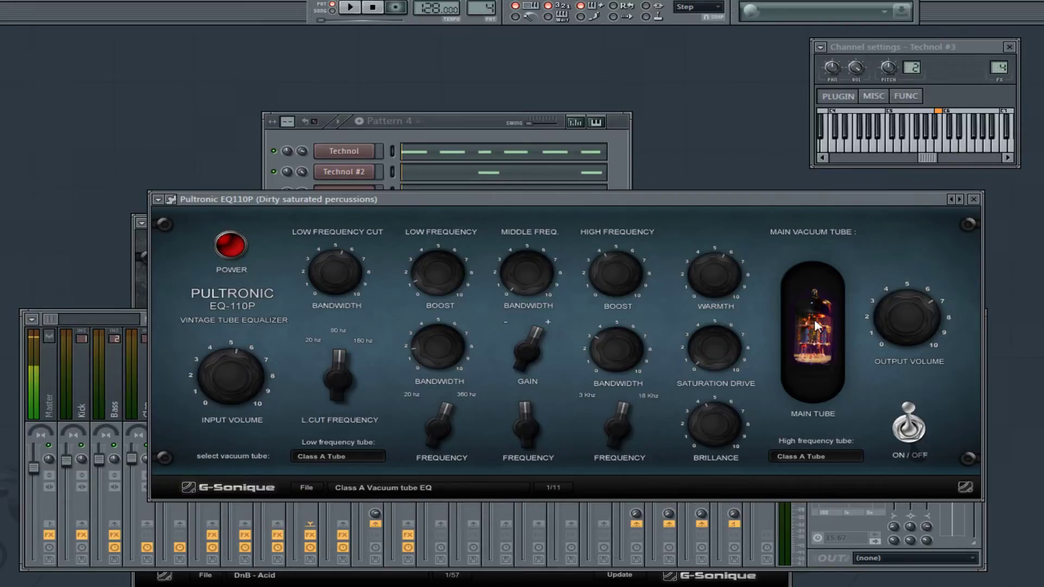
click(973, 199)
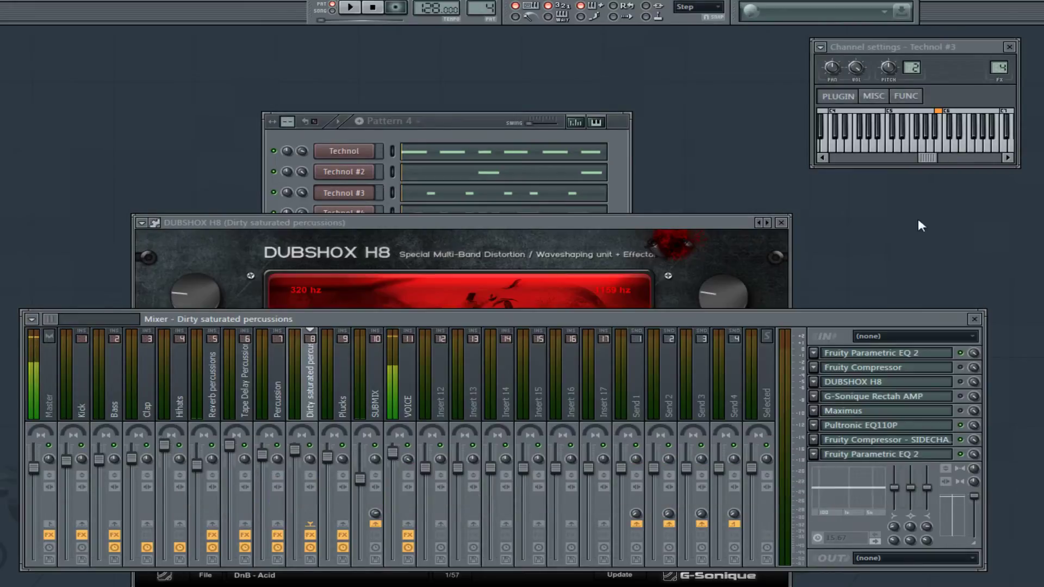
click(781, 222)
- Enable DUBSHOX H8 on the Dirty saturated percussions track during playback and try its DnB - Ultra and Dub - Doubler presets
click(359, 8)
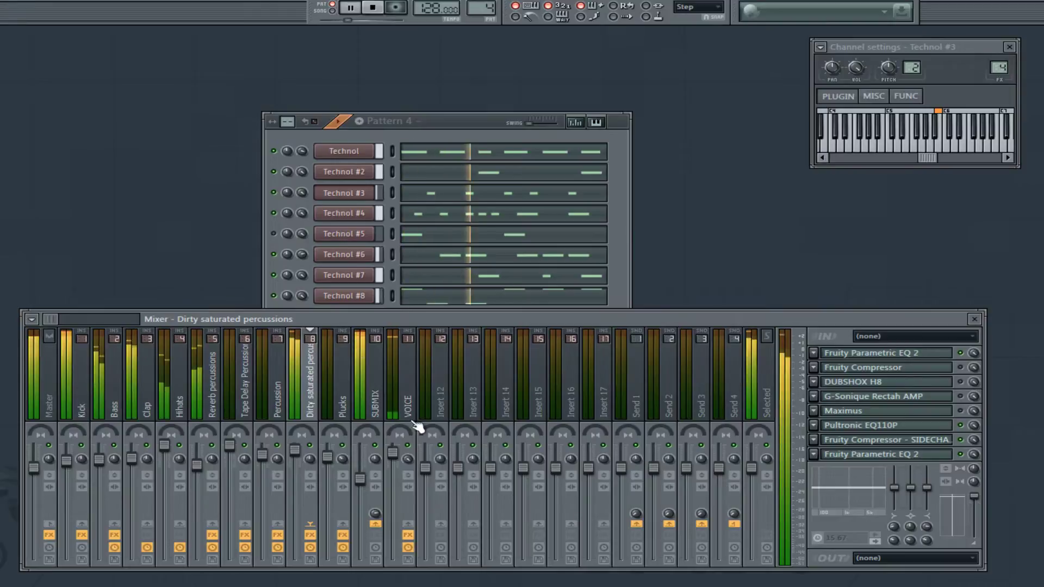
click(961, 382)
click(947, 382)
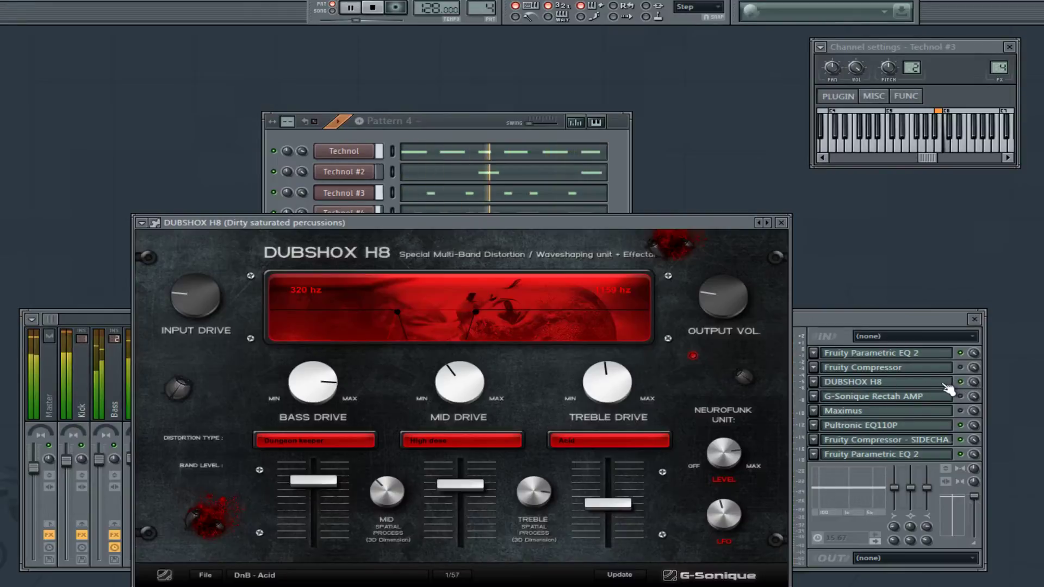
click(305, 575)
click(270, 409)
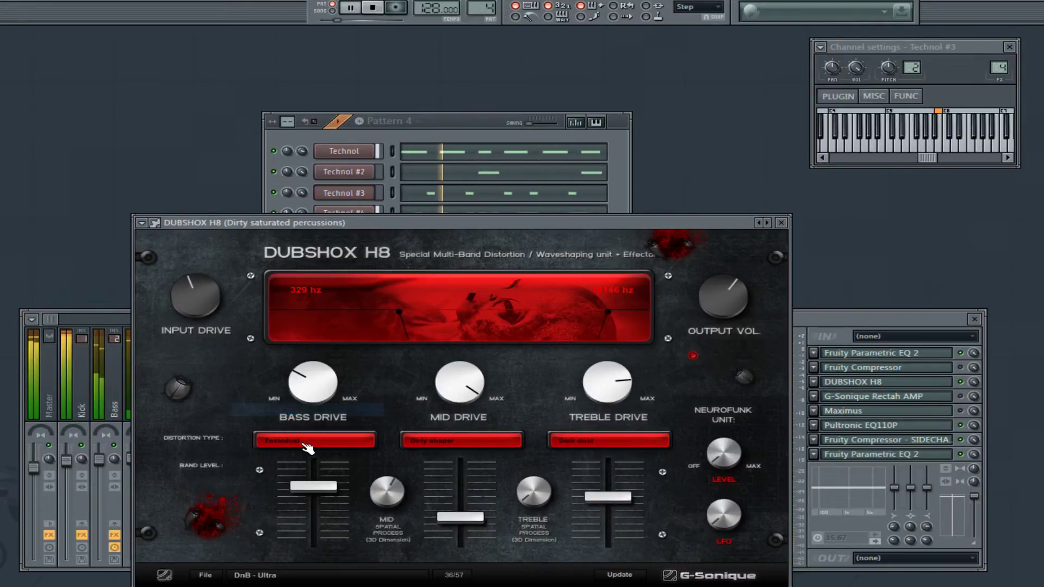
click(266, 575)
click(284, 541)
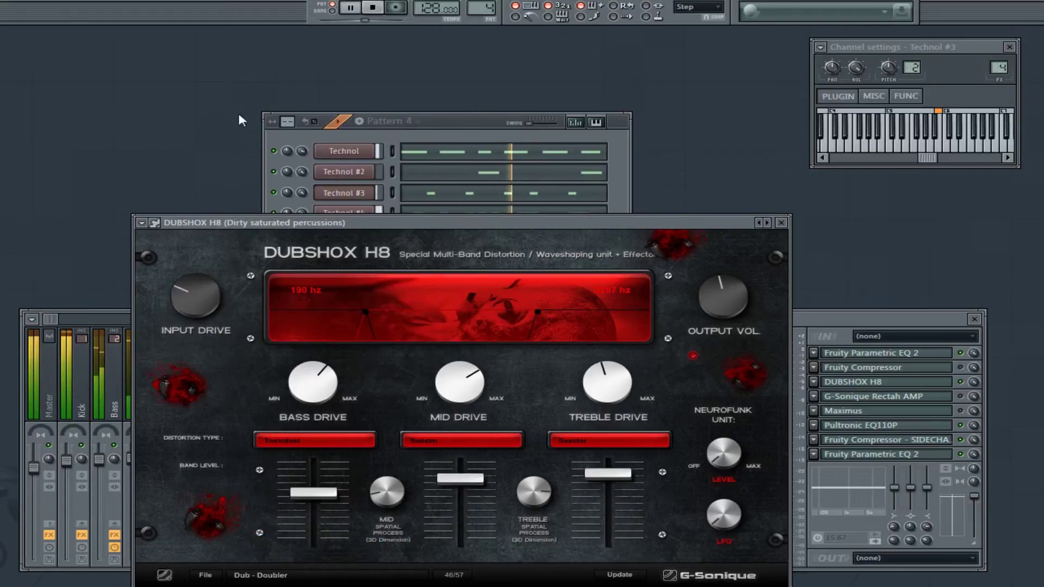
- Stop playback and switch off automatic Plugin Delay Compensation for the mixer
click(372, 7)
click(33, 319)
click(32, 319)
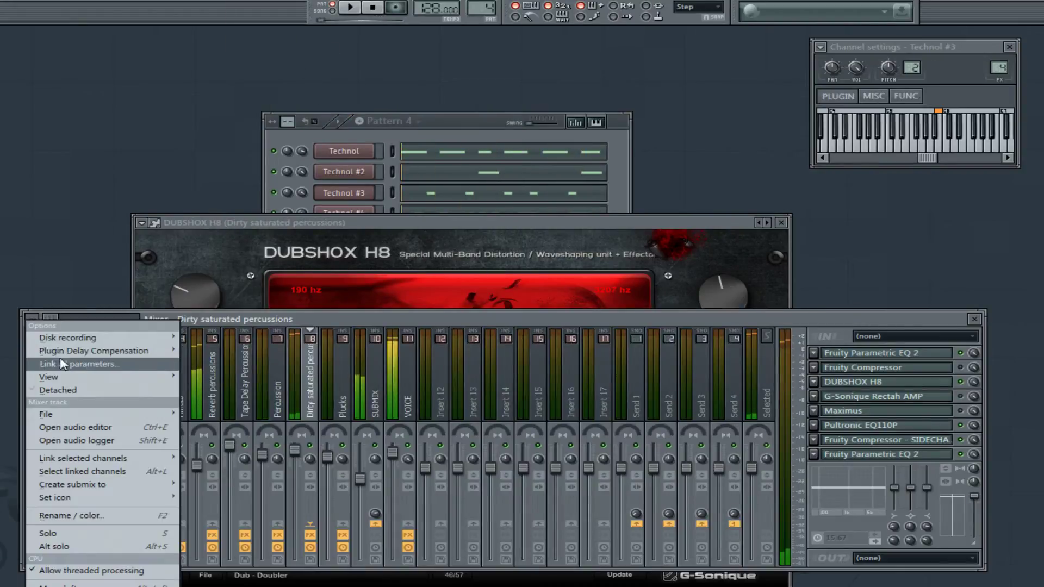
mouse_move(69, 357)
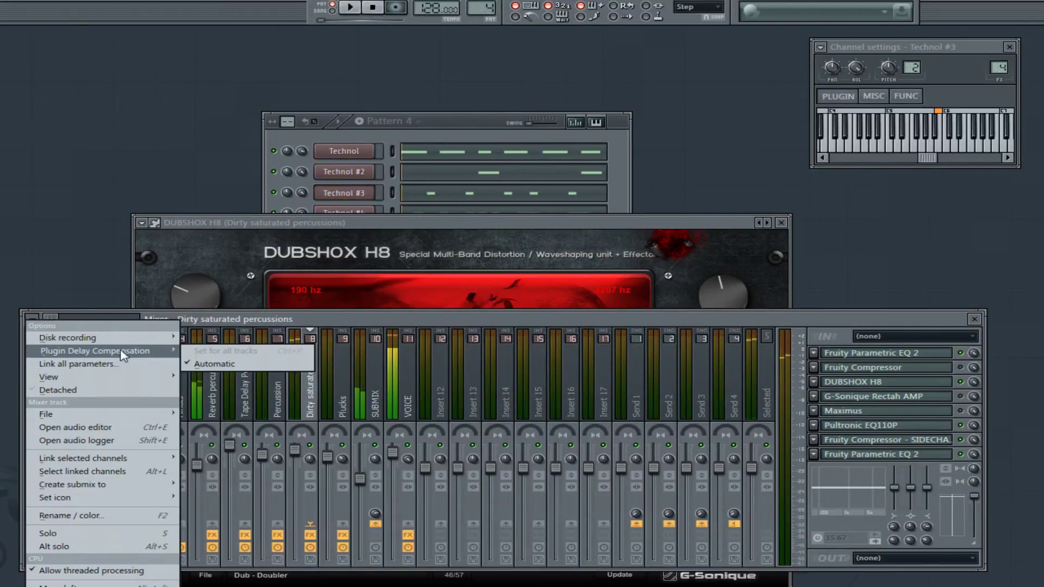
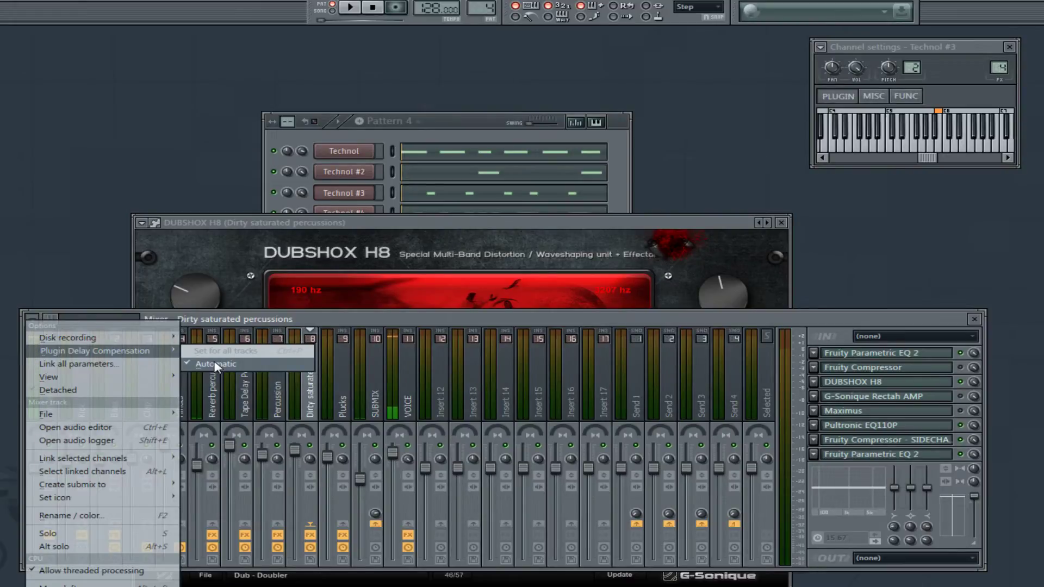
click(217, 364)
- Play the pattern and audition the DUBSHOX H8 presets Dub - Bazz, DnB - Fukushima 2nd day, DnB - Dungeon and Dub - Heavy Bass
click(350, 7)
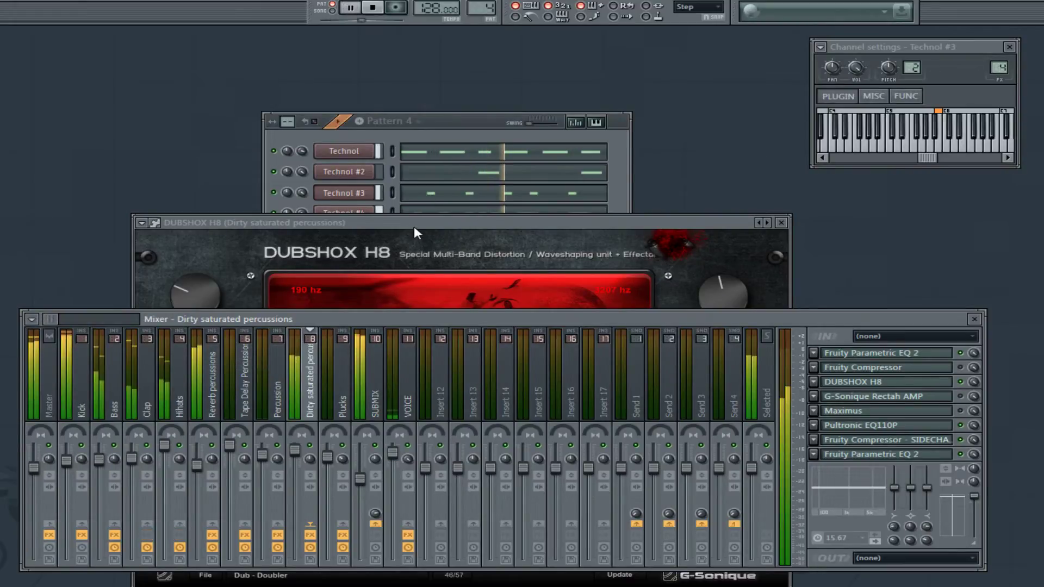
drag(413, 232, 425, 209)
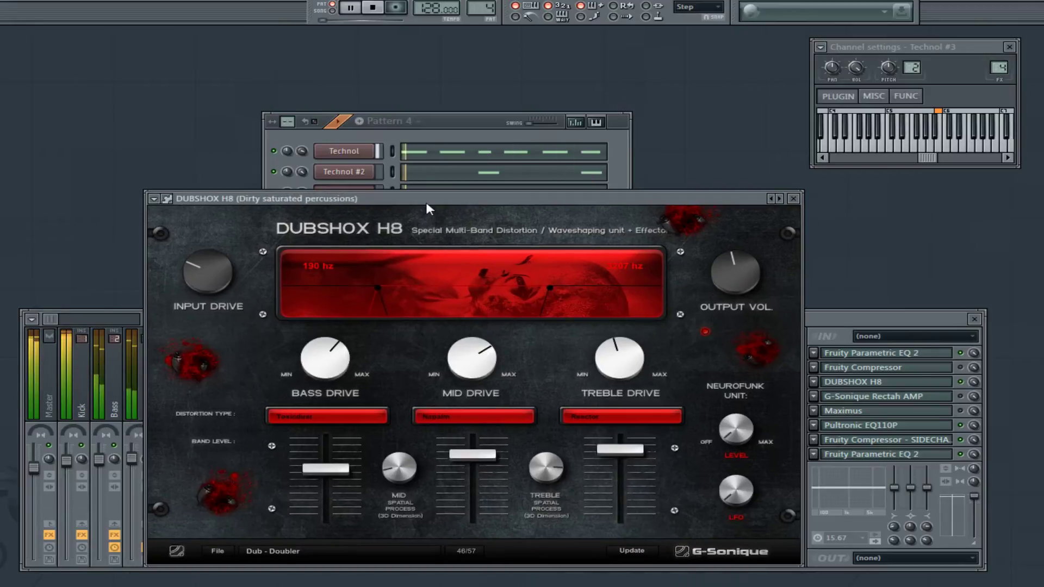
click(277, 556)
click(282, 465)
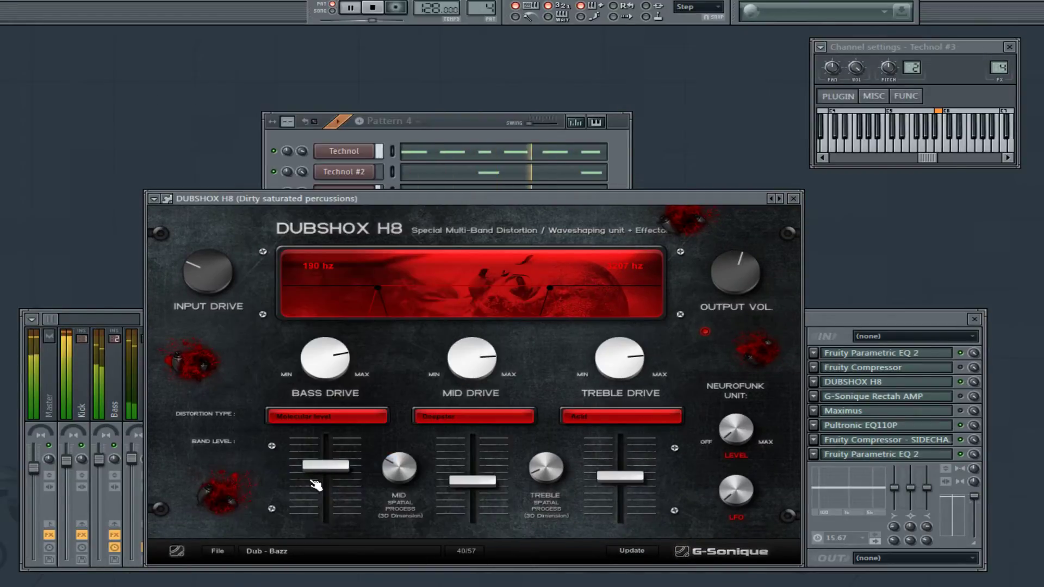
click(304, 551)
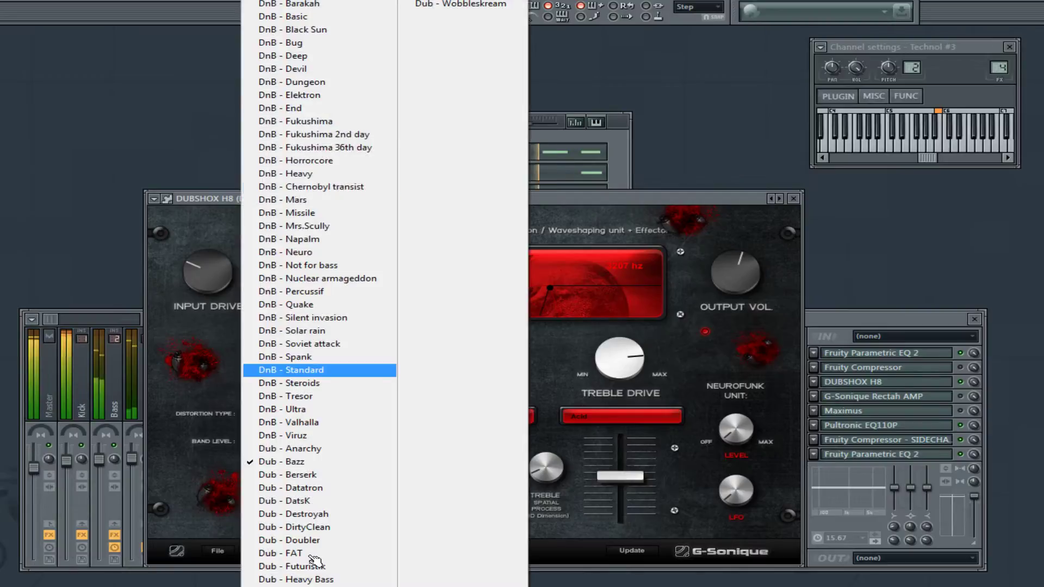
click(315, 134)
click(326, 552)
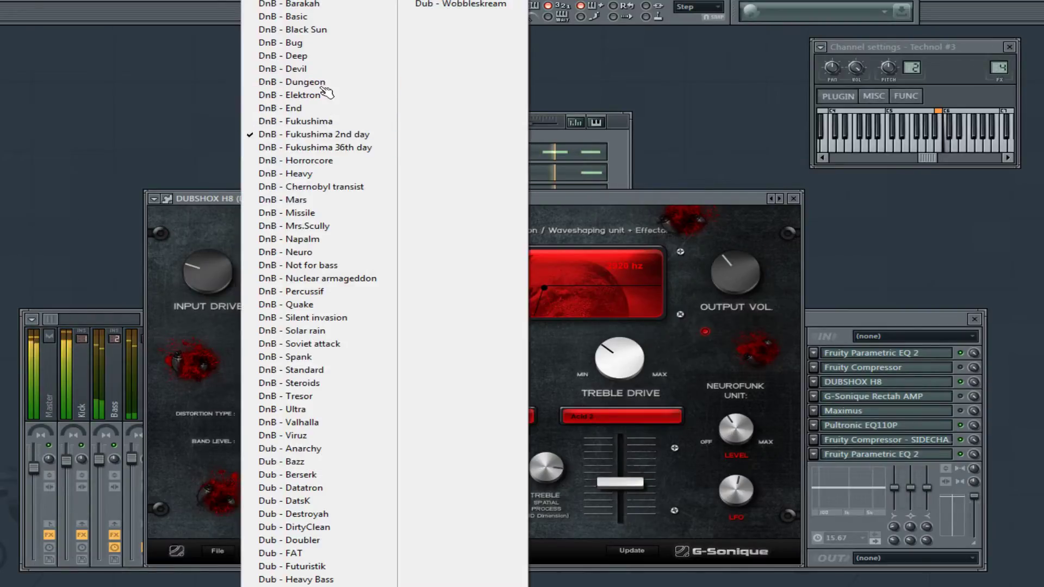
click(296, 81)
click(302, 553)
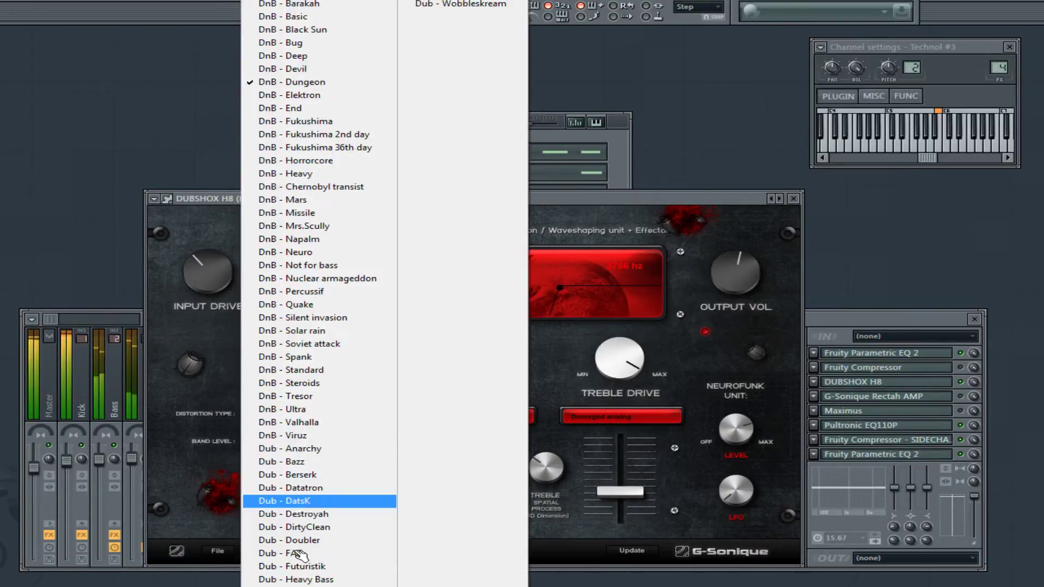
click(317, 578)
- Load the Dub - Underground preset in DUBSHOX H8 after trying Dub - DirtyClean, and slightly lower the mid band level
click(852, 342)
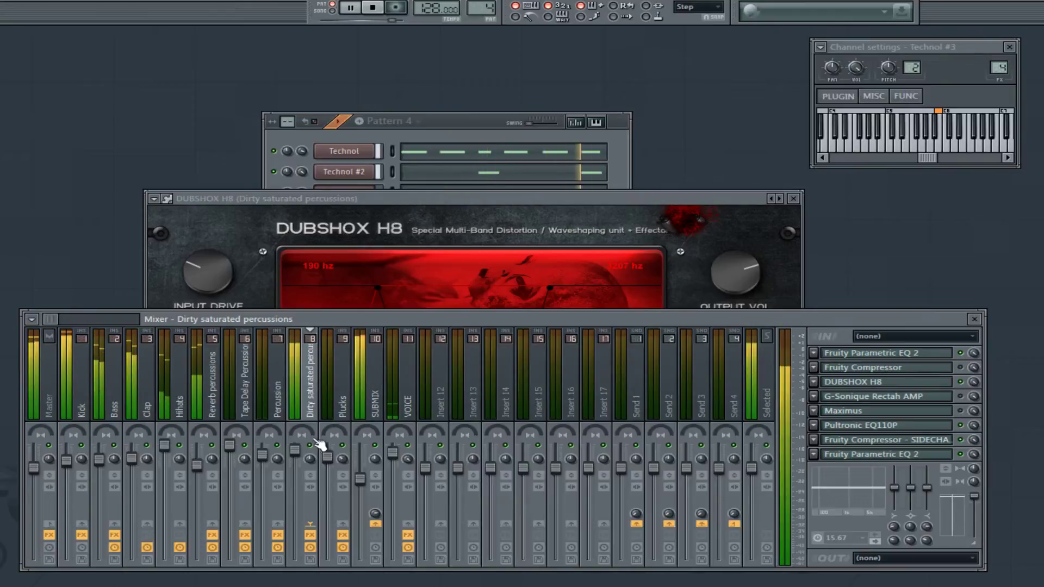
click(302, 218)
click(274, 551)
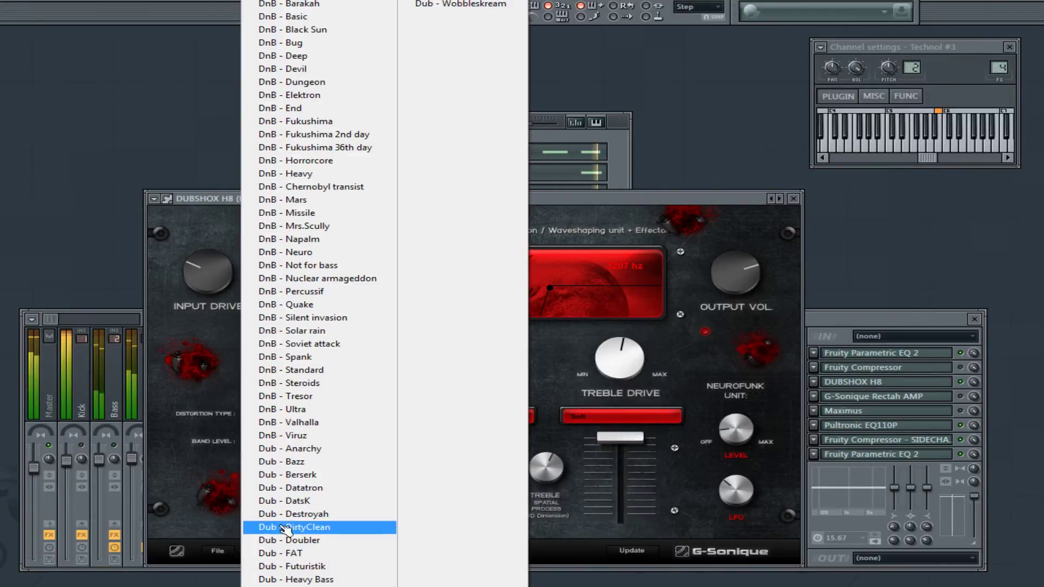
click(282, 526)
click(283, 551)
click(449, 4)
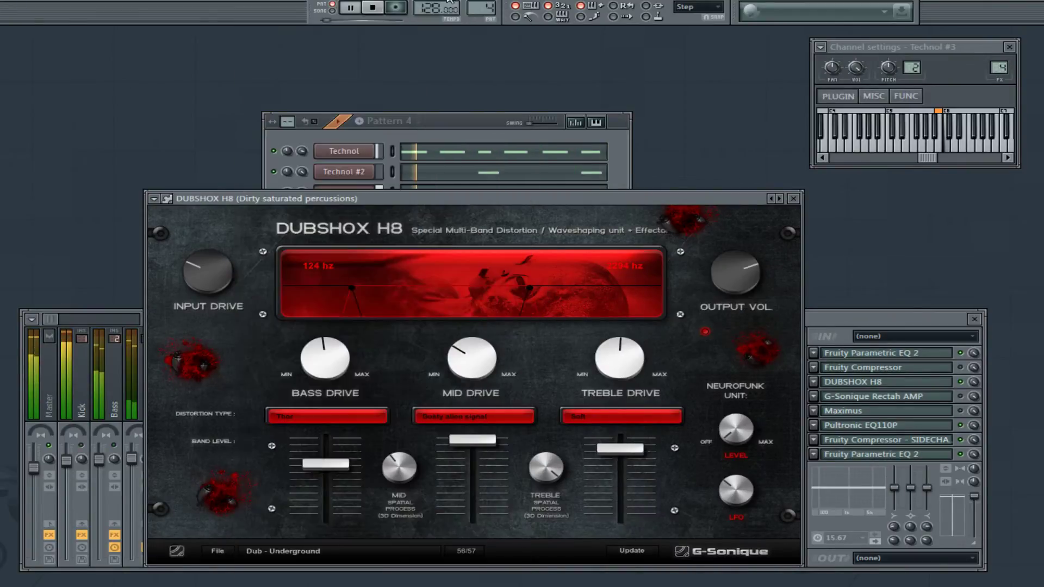
drag(474, 461, 475, 473)
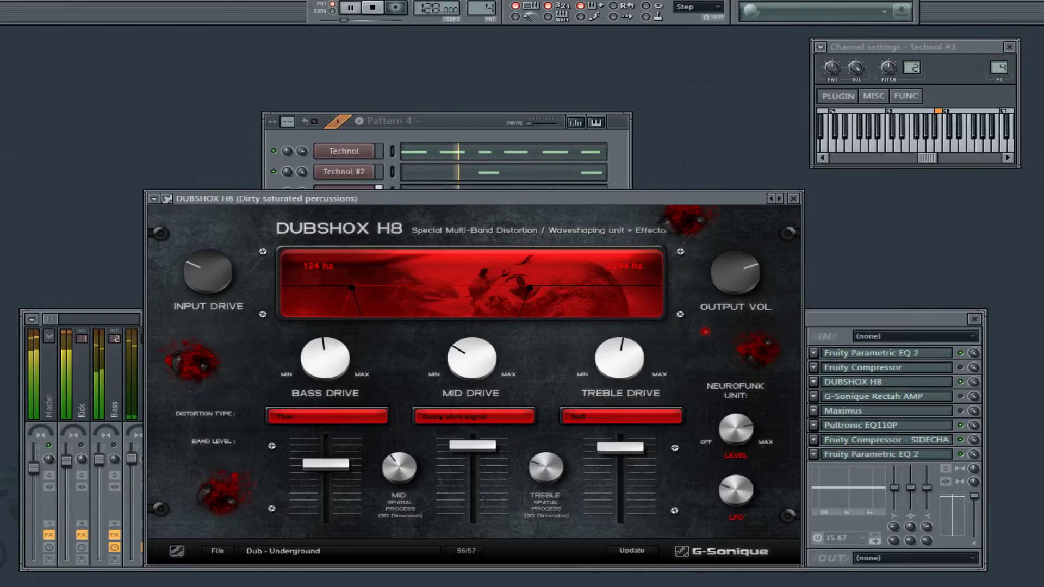
click(793, 197)
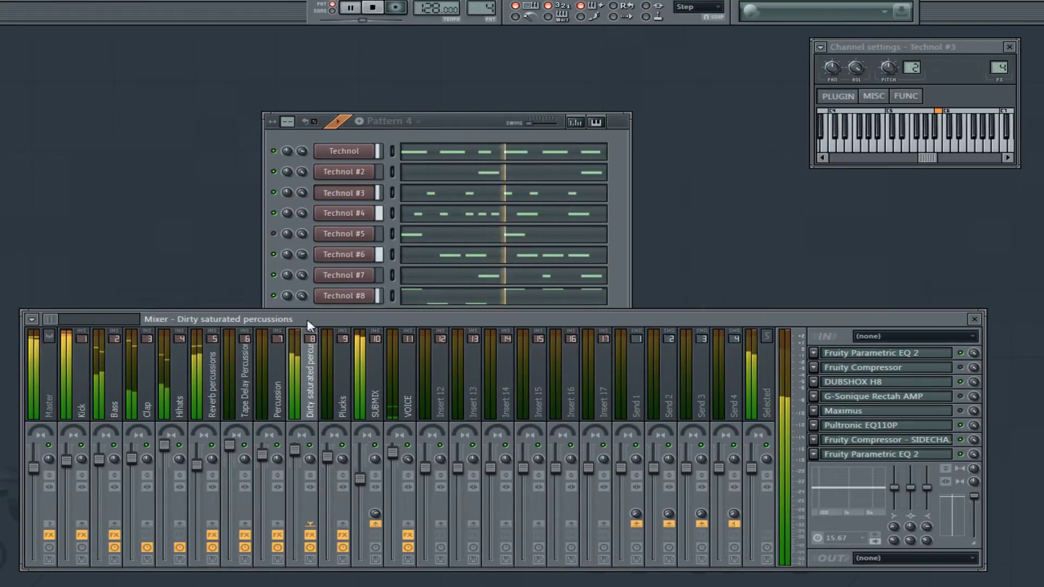
- Raise the Bass mixer track's level slightly
click(114, 392)
drag(99, 459, 99, 450)
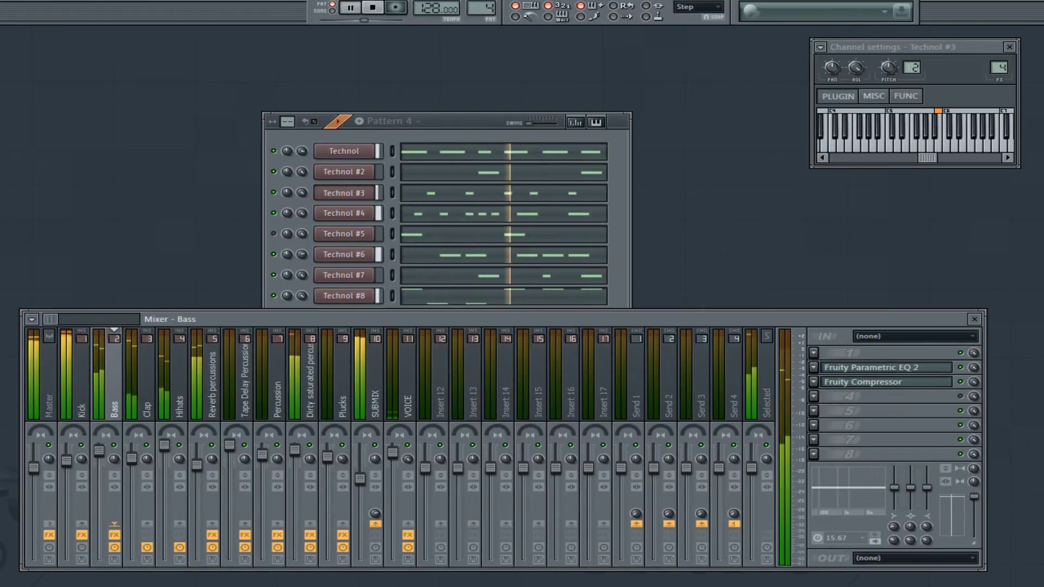
- Slightly raise one band in the Bass mixer track's Fruity Parametric EQ 2
click(869, 367)
mouse_move(277, 265)
mouse_down()
mouse_move(296, 209)
mouse_move(270, 251)
mouse_up()
click(553, 156)
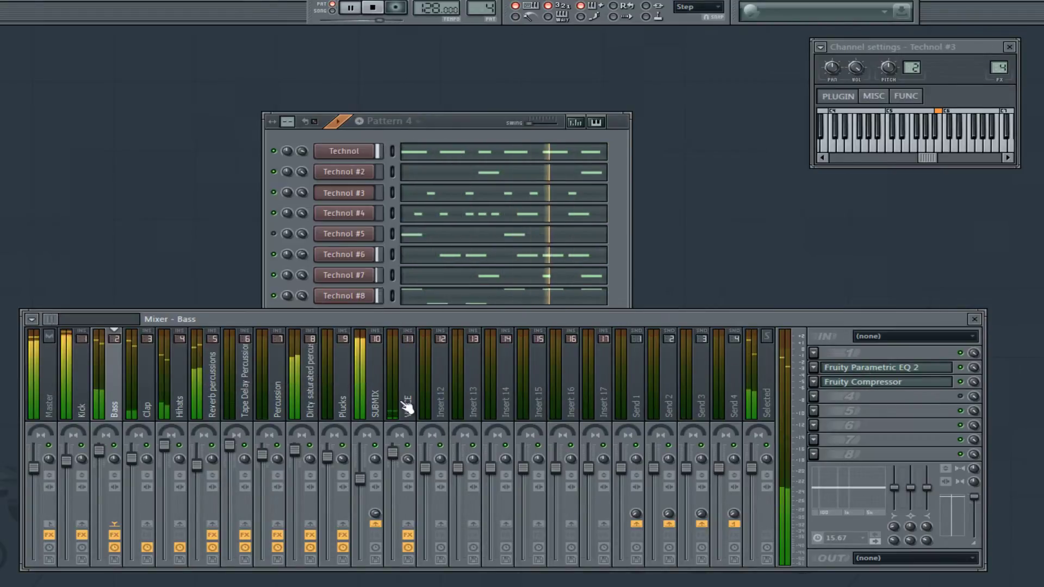
- Stop playback and view Technol #9's piano roll against the ghost notes of the other channels
click(449, 116)
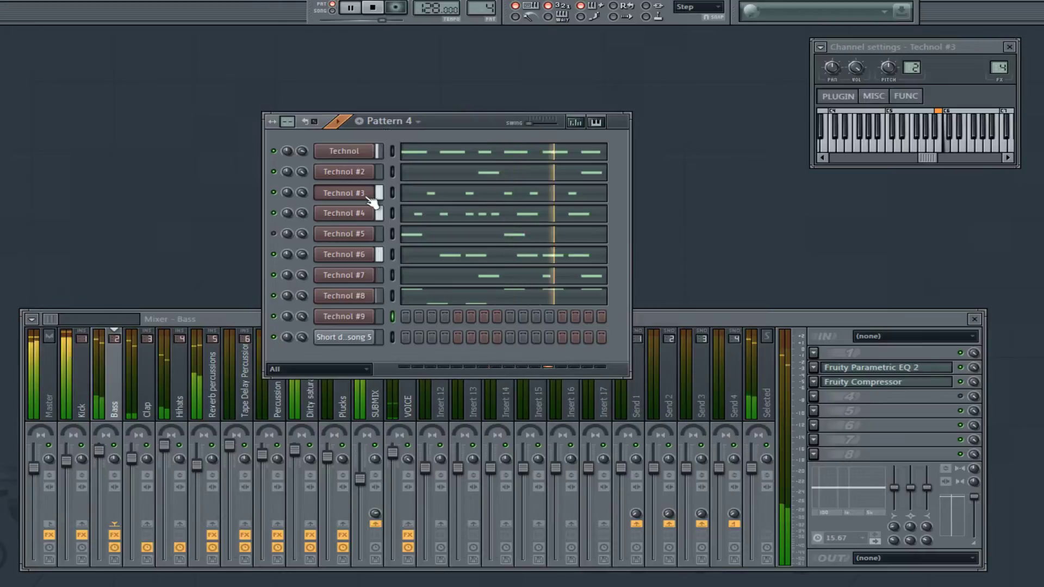
key(space)
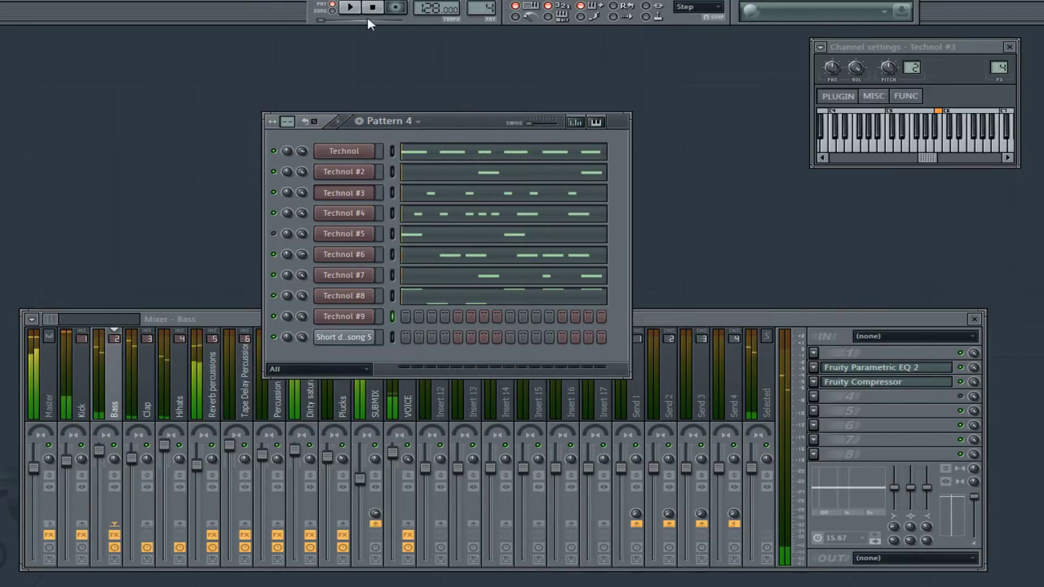
right_click(356, 324)
click(400, 318)
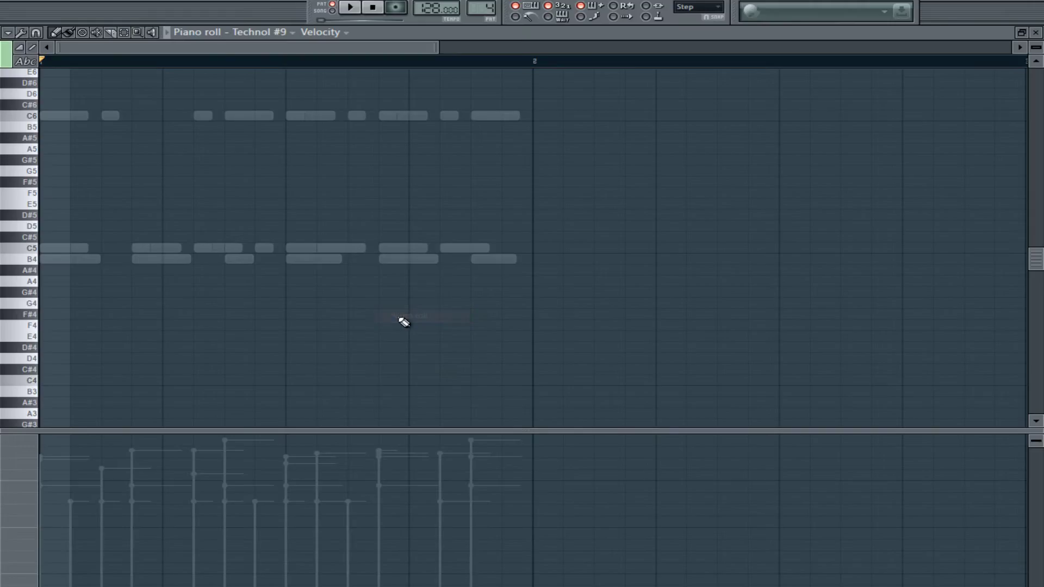
click(1035, 32)
click(374, 315)
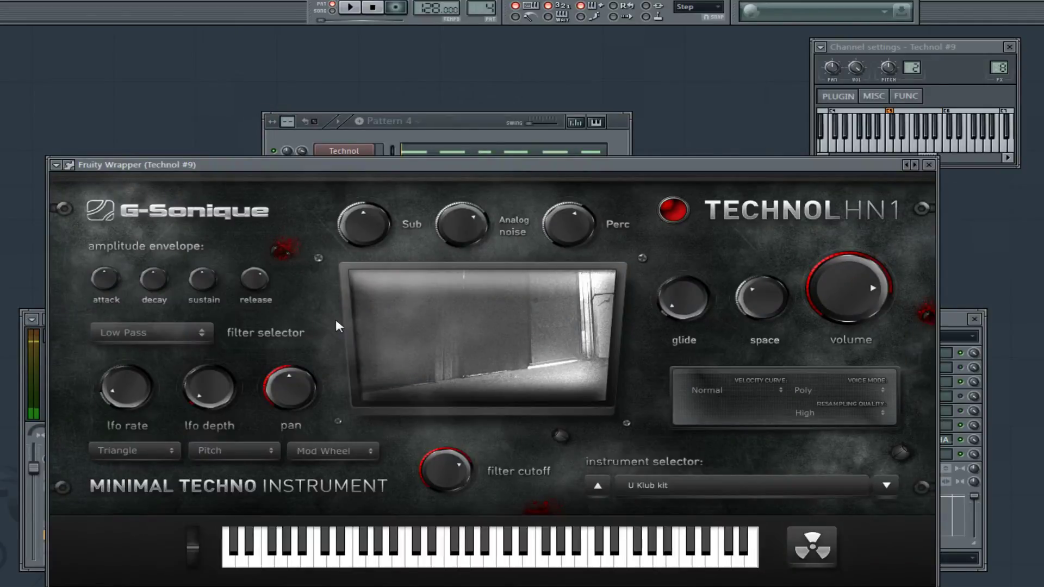
click(702, 495)
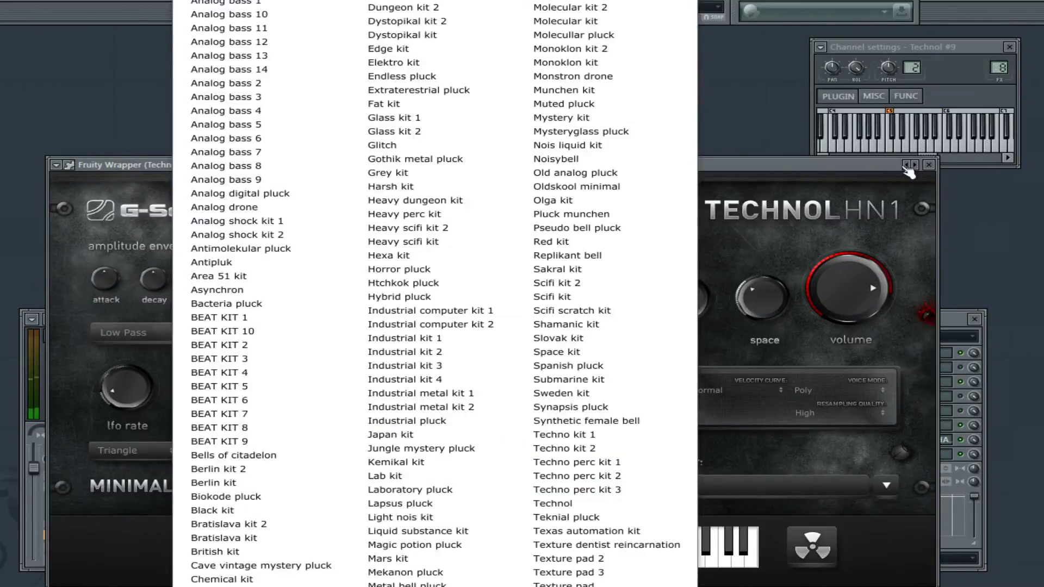
click(932, 166)
- Restart the pattern and check which instrument preset the Technol #8 channel uses
click(462, 120)
key(space)
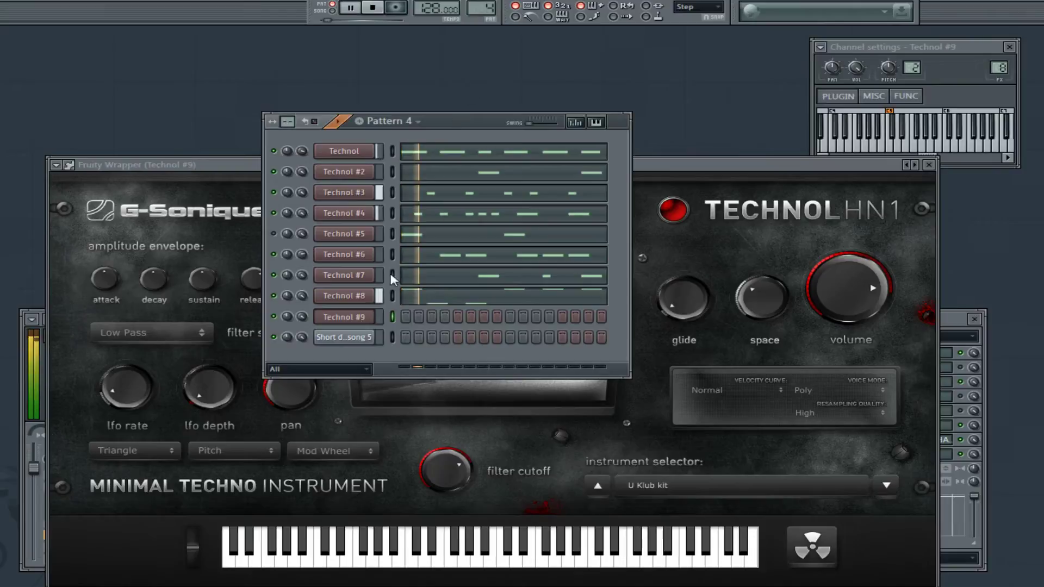
click(360, 297)
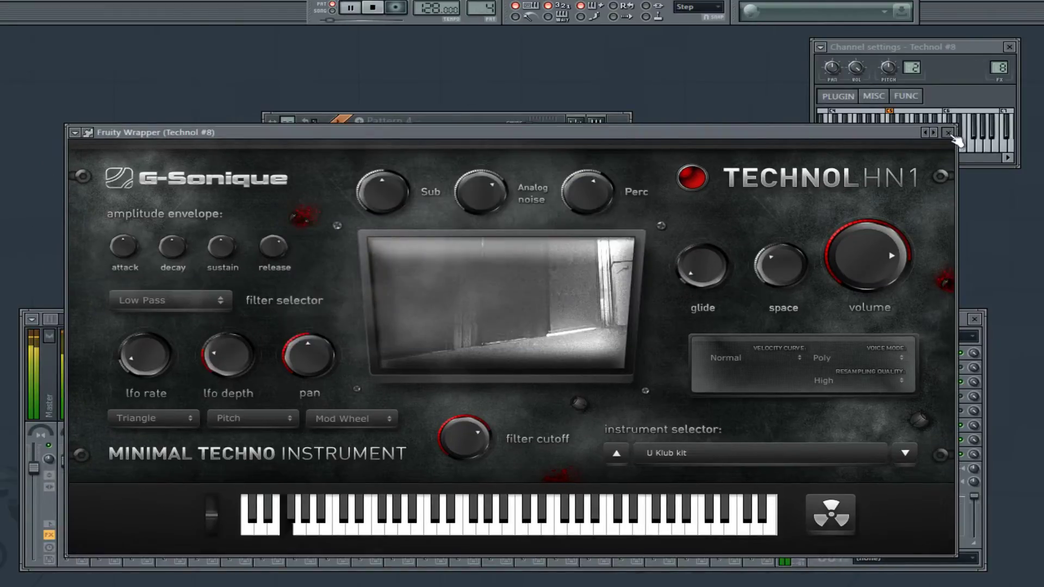
click(948, 134)
- Open the instrument preset list of the Technol #9 channel
click(367, 330)
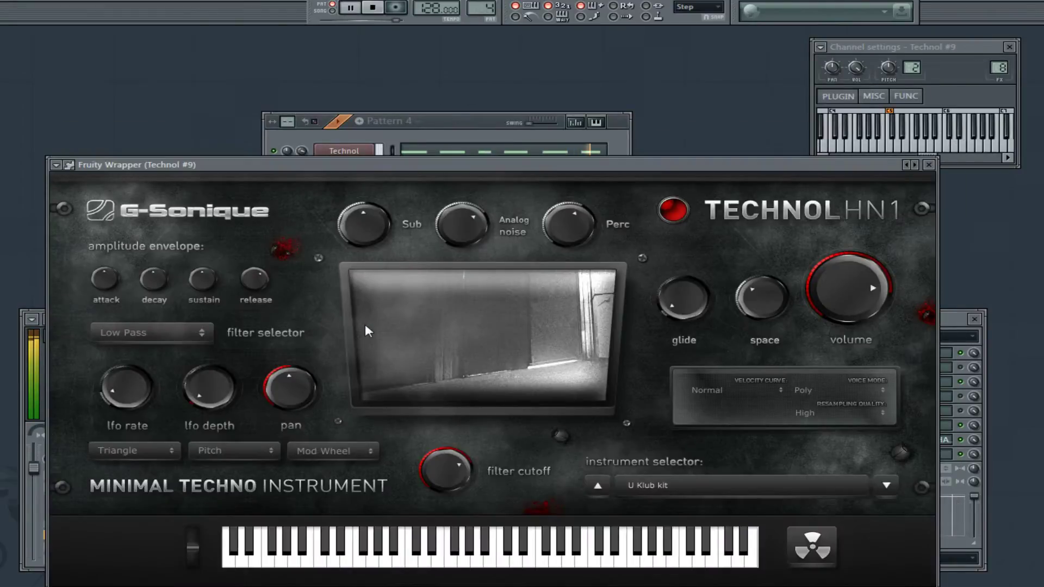
click(656, 482)
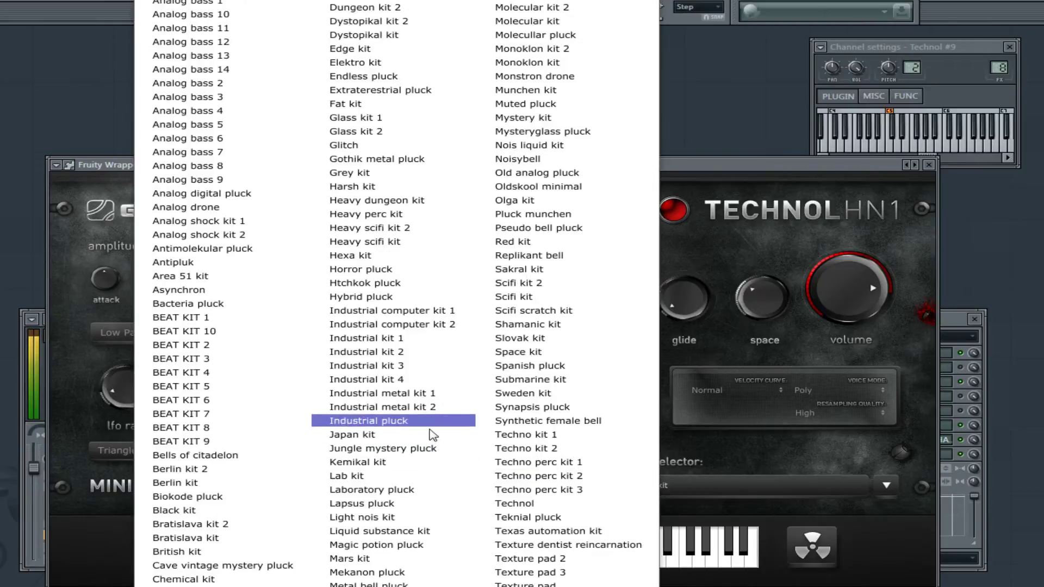
- Load the Industrial metal kit 1 instrument in Technol #9, stop playback and recheck the plugin
click(418, 393)
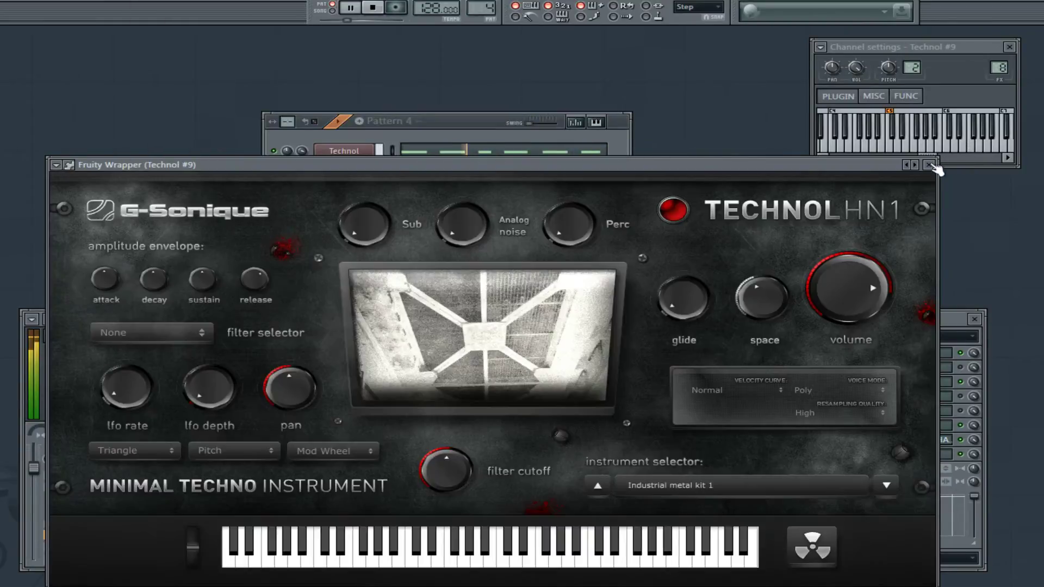
click(933, 161)
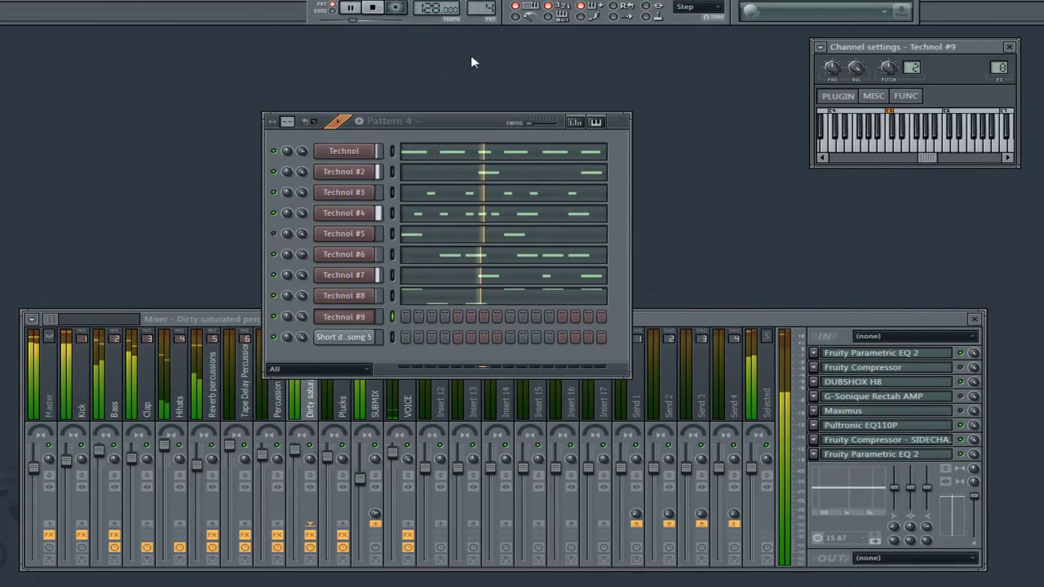
click(373, 8)
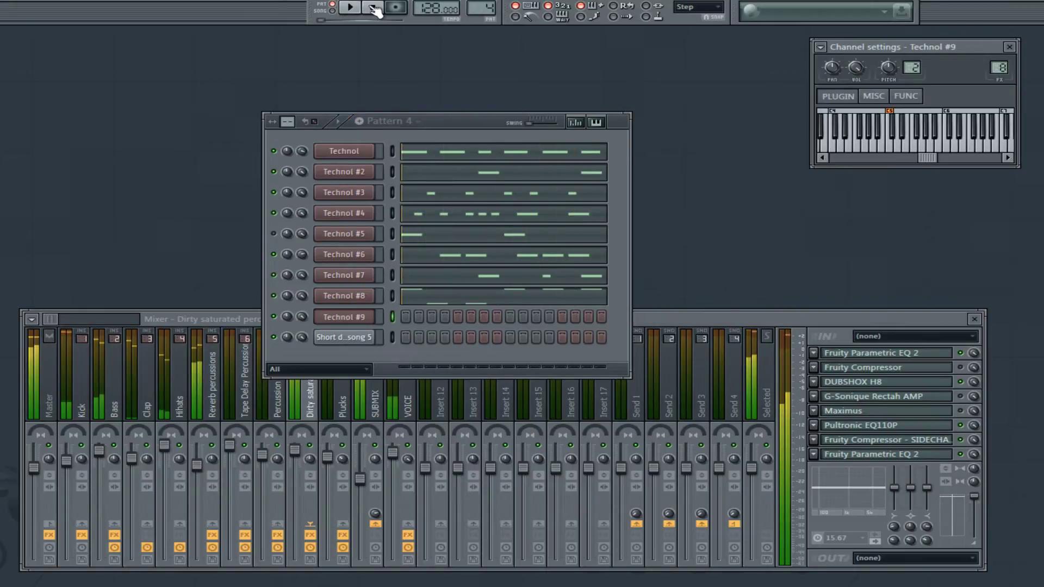
click(372, 320)
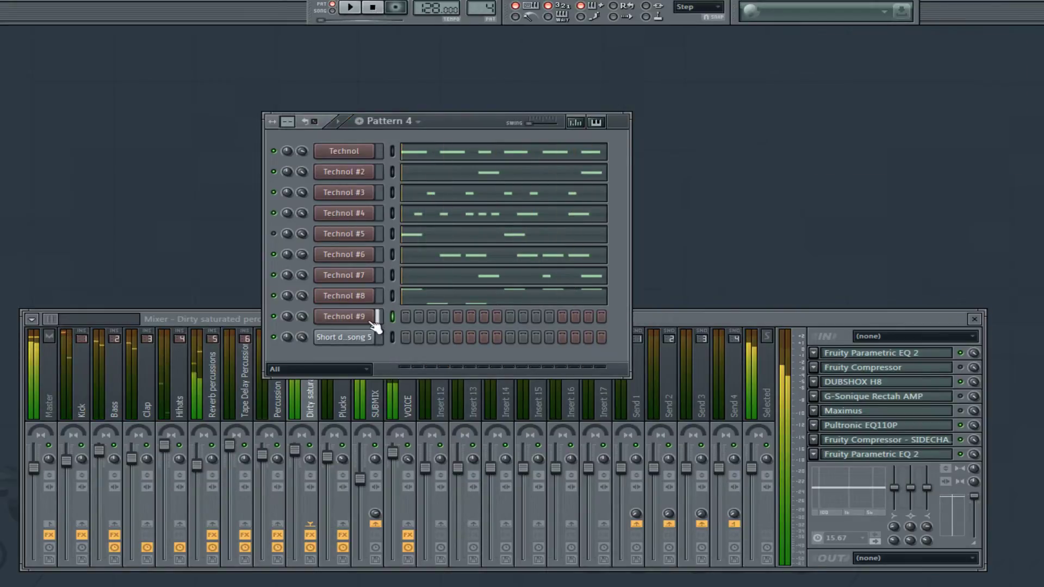
click(366, 321)
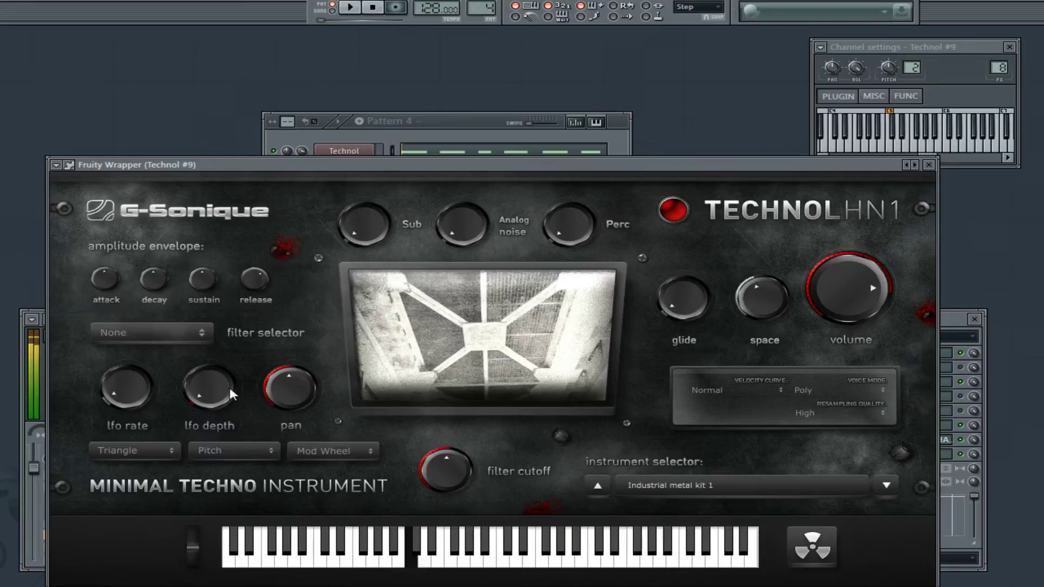
click(929, 164)
- Route the Technol #9 channel to mixer track 7, Percussion
drag(999, 68, 999, 72)
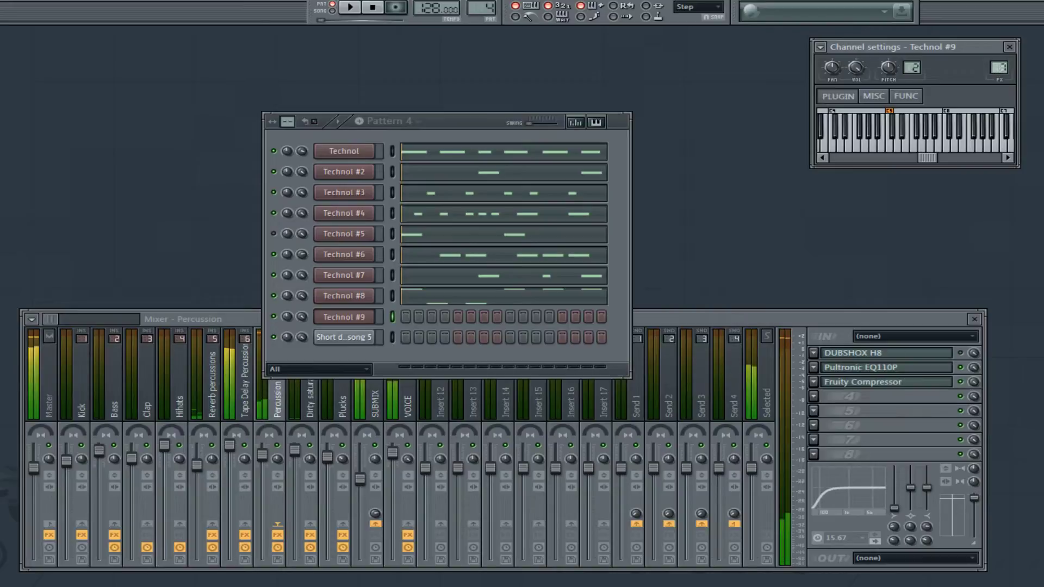
click(762, 325)
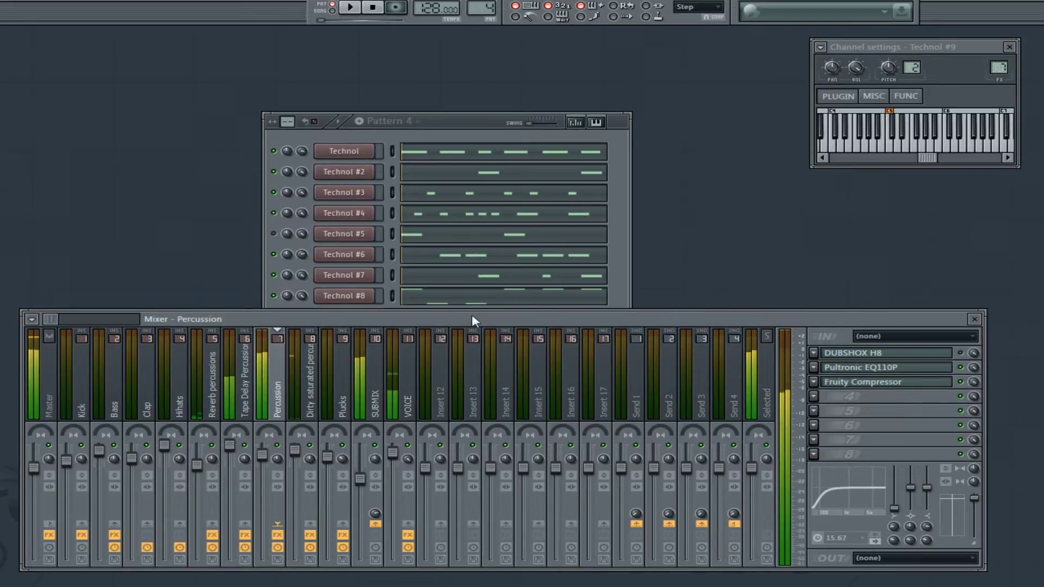
click(466, 154)
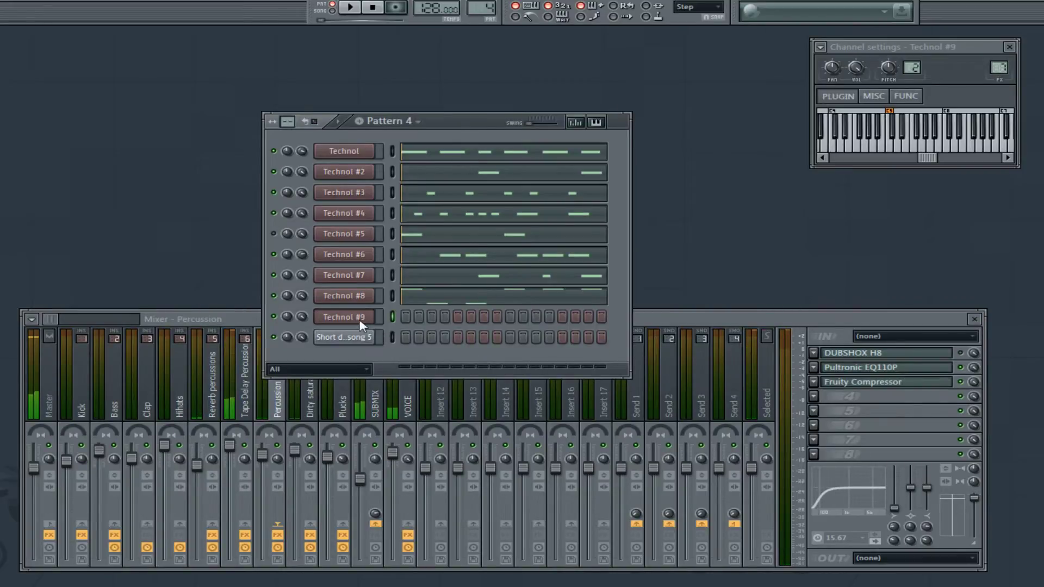
- In Technol #9's piano roll, place C5 notes on steps 1, 4, 9 and 12 with playback running
right_click(360, 325)
click(448, 310)
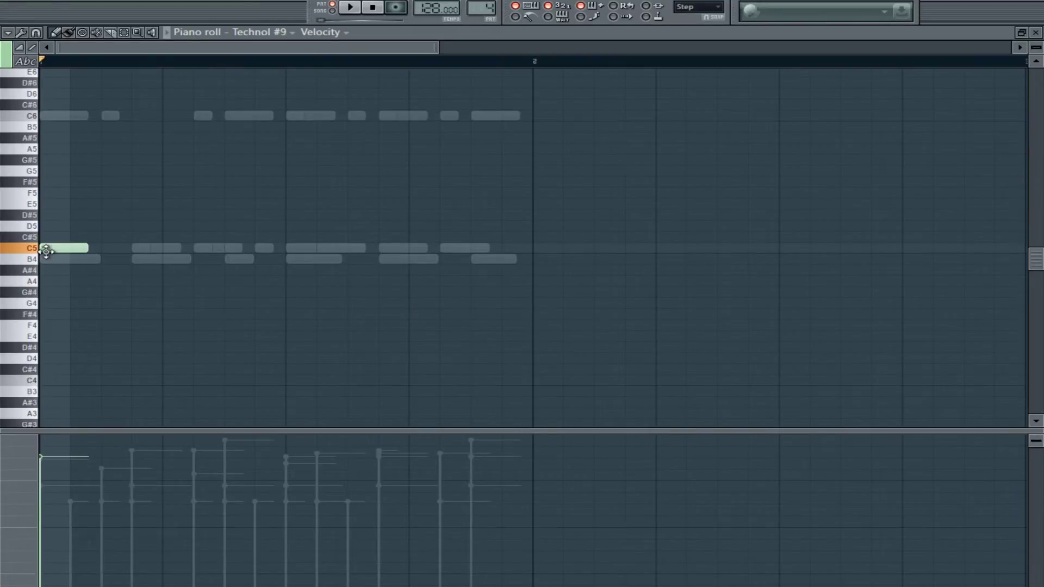
click(350, 7)
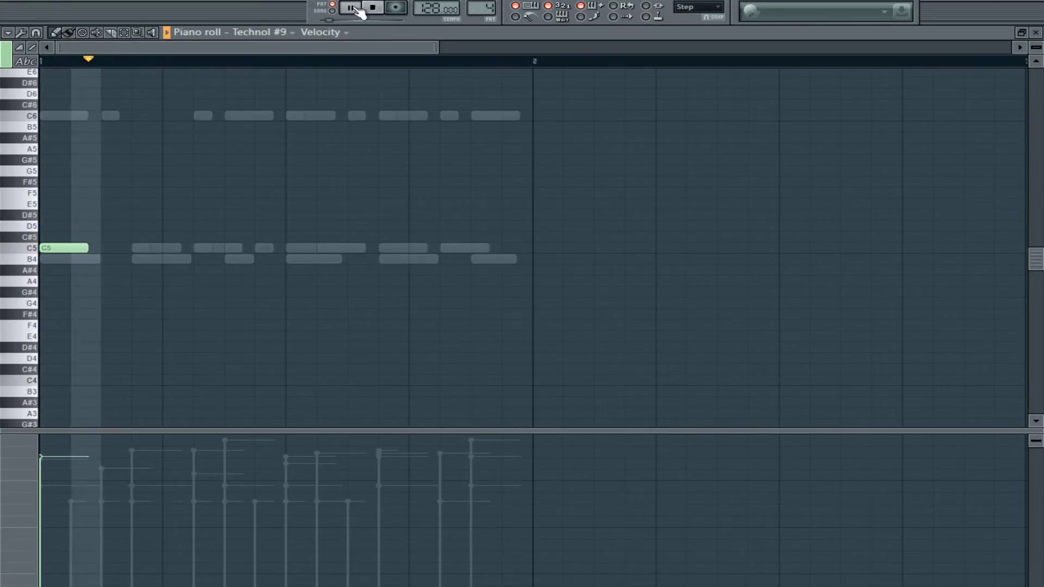
click(131, 249)
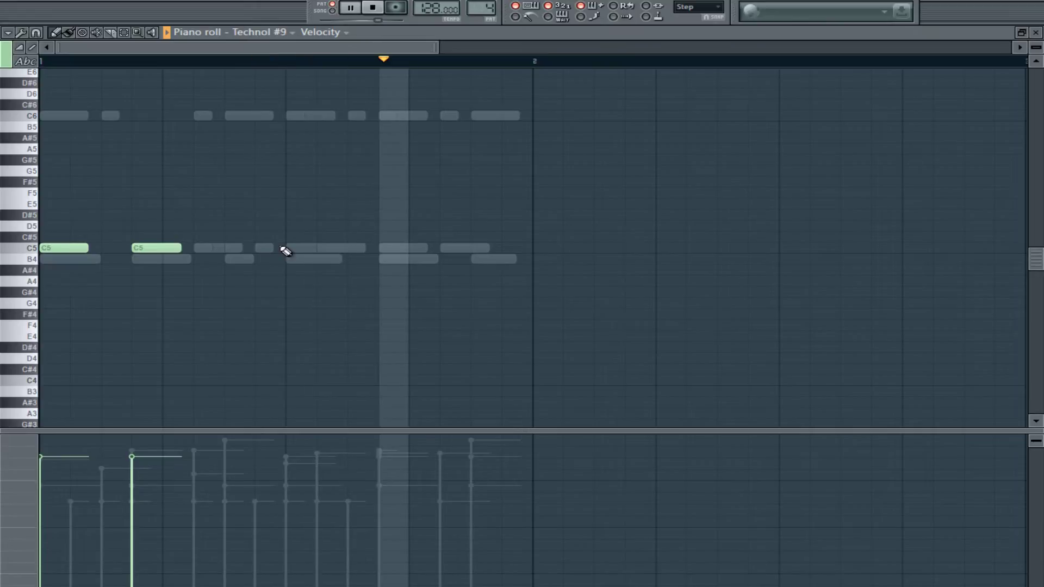
click(303, 248)
click(392, 249)
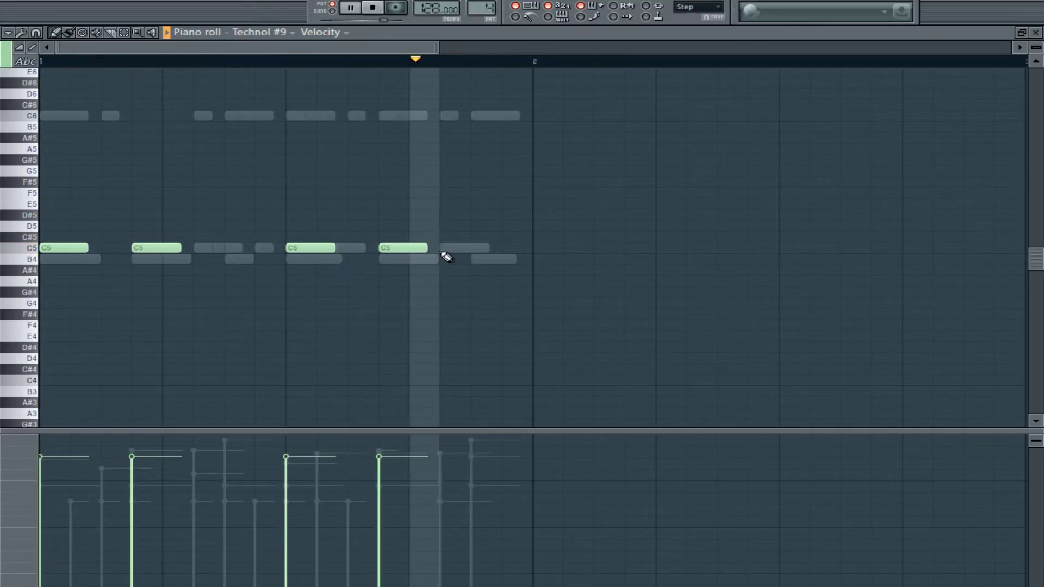
- Try moving the last C5 note to step 11 and adding another C5 on step 13
drag(409, 250, 382, 247)
click(419, 248)
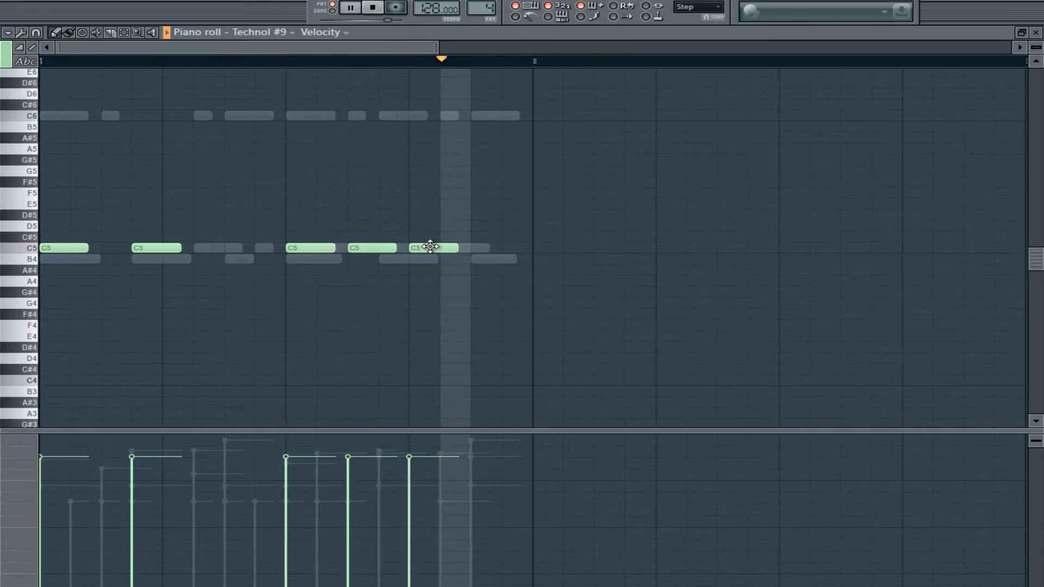
right_click(428, 248)
right_click(360, 251)
click(357, 248)
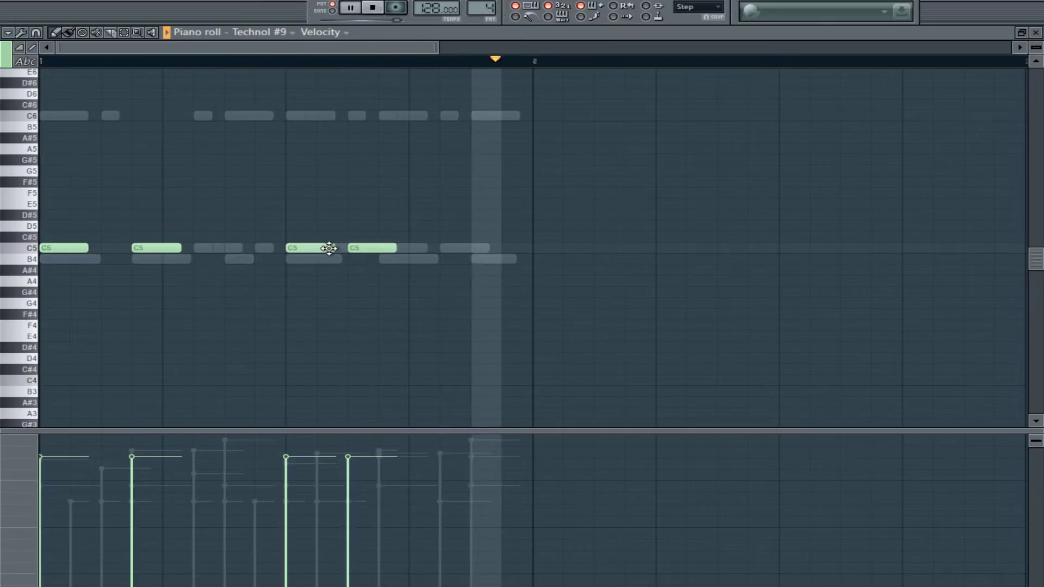
- Shorten the C5 note on step 9, set a short one on step 10, add C5 notes on steps 12 and 15, and close the piano roll
mouse_move(331, 247)
mouse_down()
mouse_move(304, 247)
mouse_move(335, 247)
mouse_up()
click(383, 248)
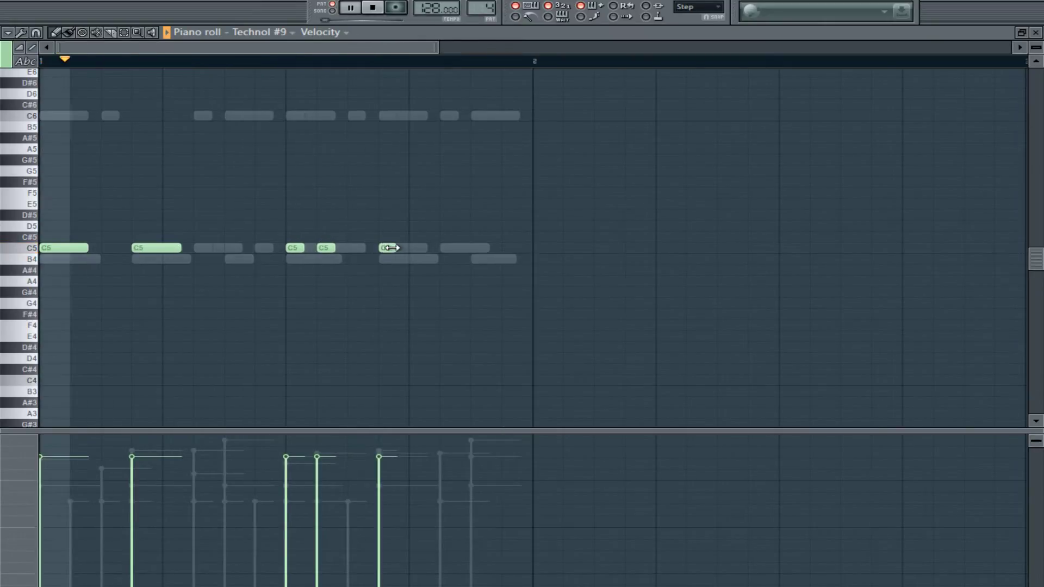
click(474, 248)
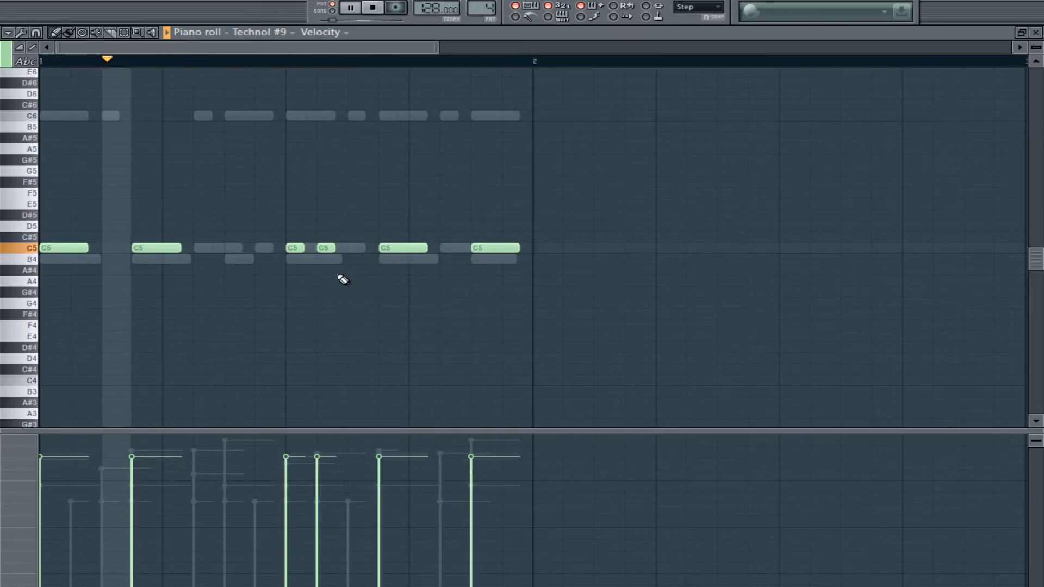
key(F7)
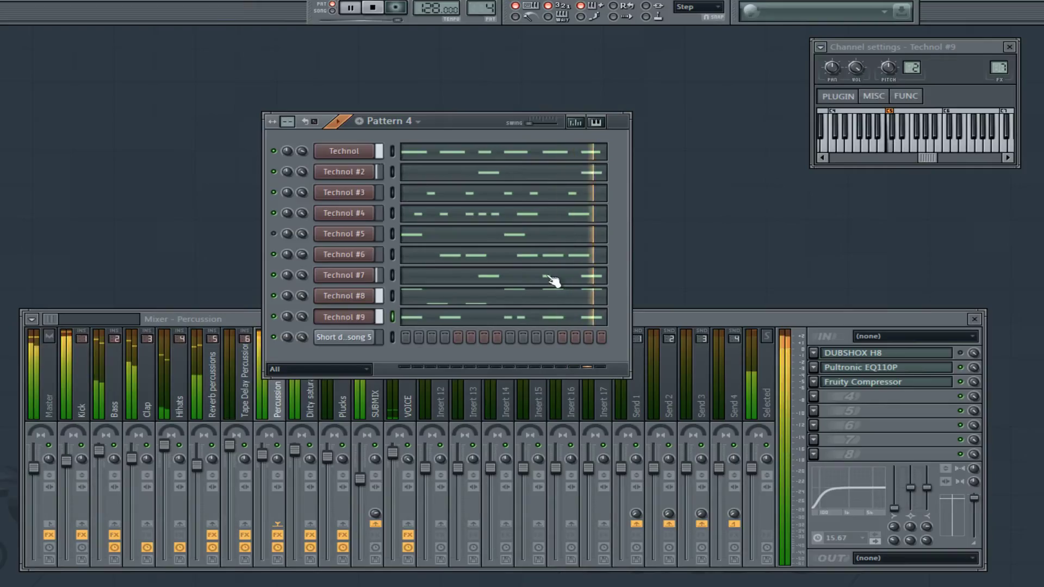
- Raise the Analog noise and Perc amounts in the Technol #9 plugin and close it
click(332, 320)
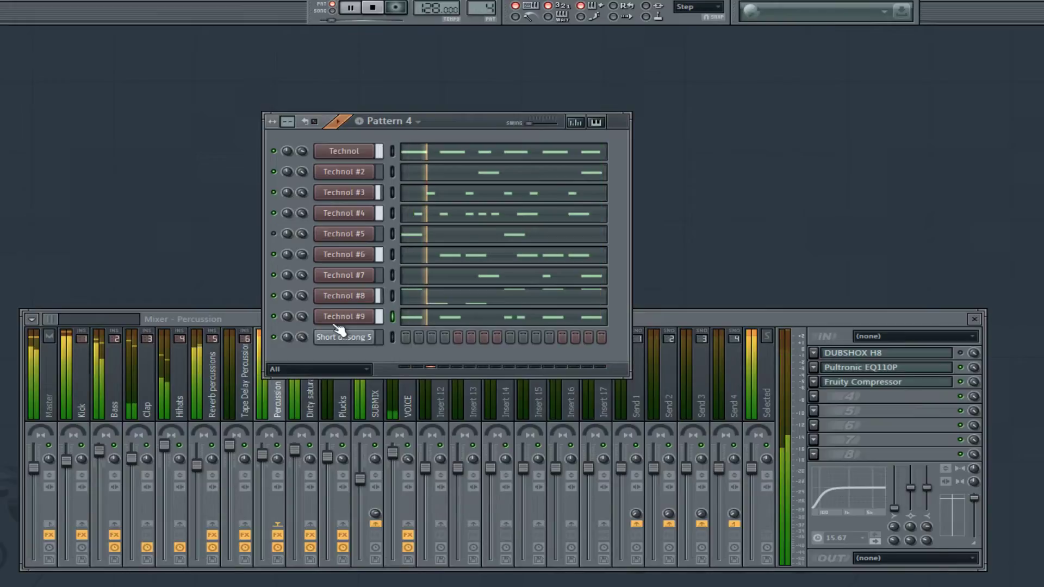
click(333, 321)
drag(209, 386, 149, 403)
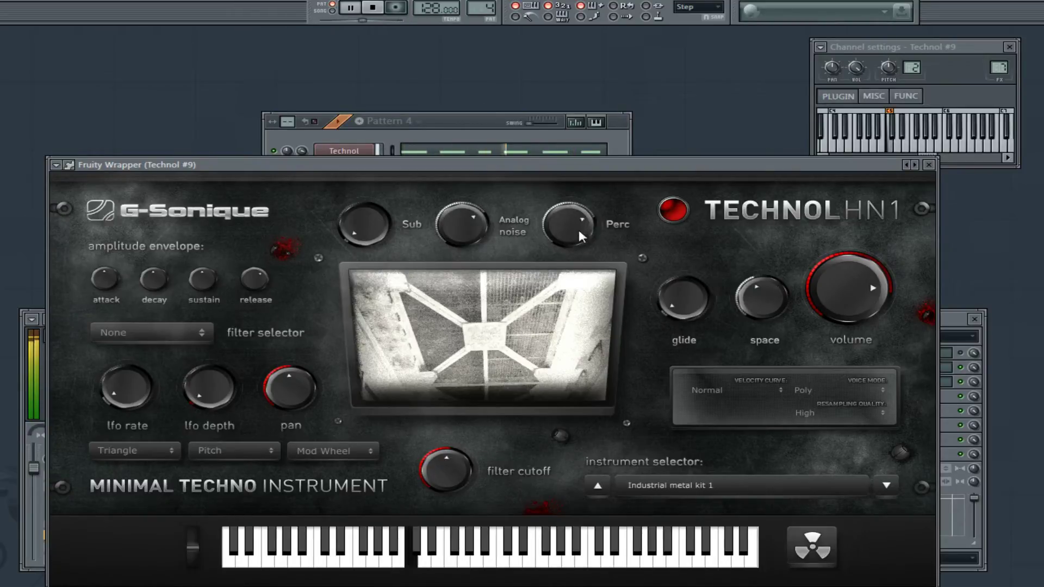
click(928, 164)
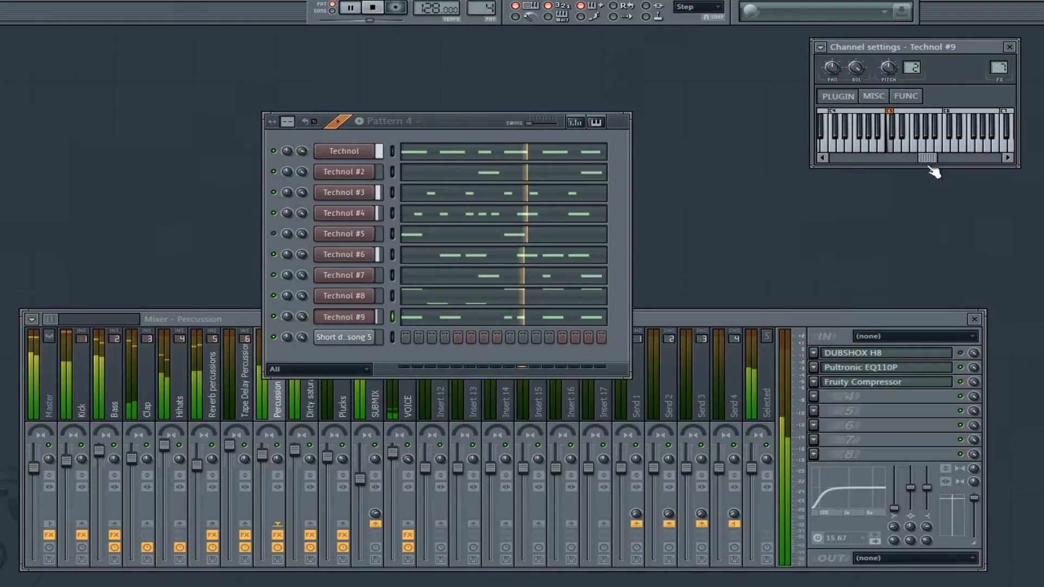
- Adjust the Technol #7 and #8 channel volumes, and clone the Technol #9 channel
drag(301, 297, 301, 307)
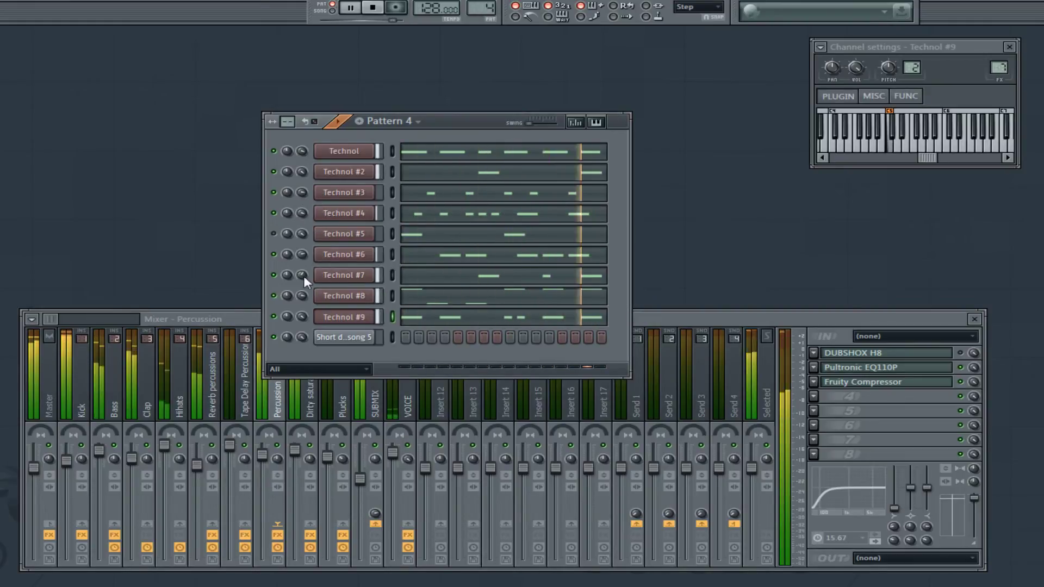
right_click(374, 312)
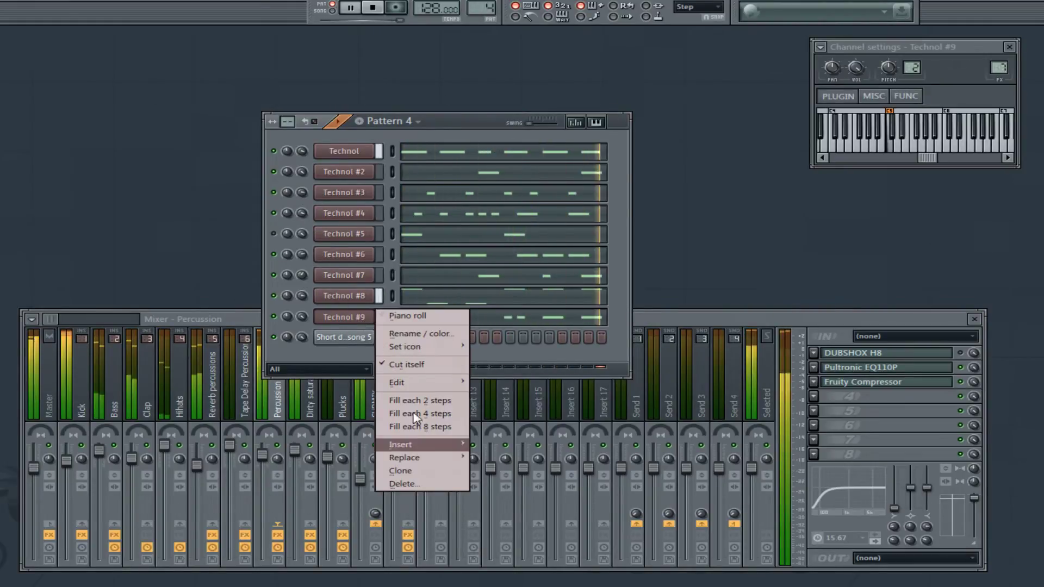
click(429, 470)
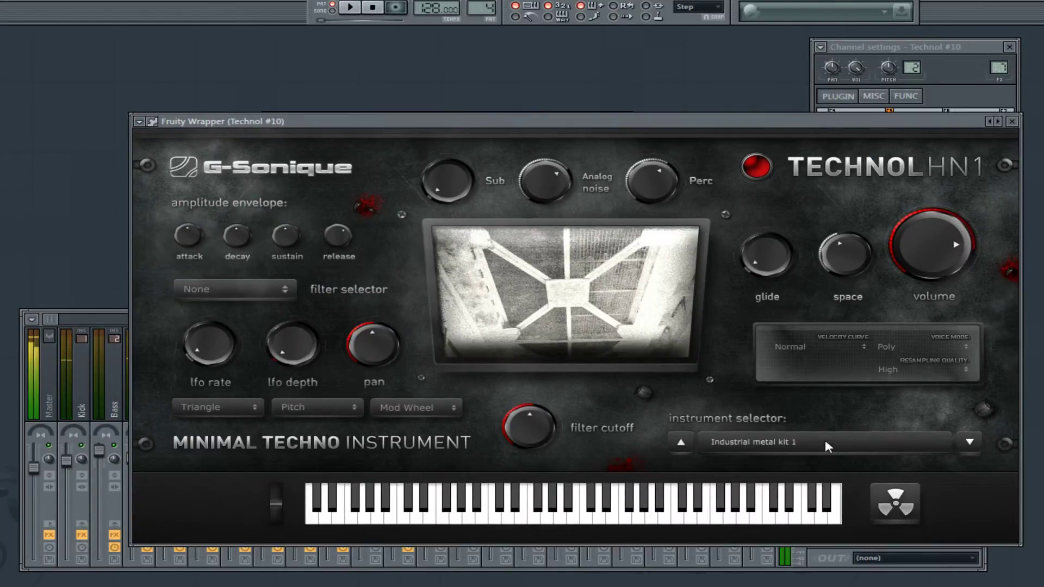
click(1012, 121)
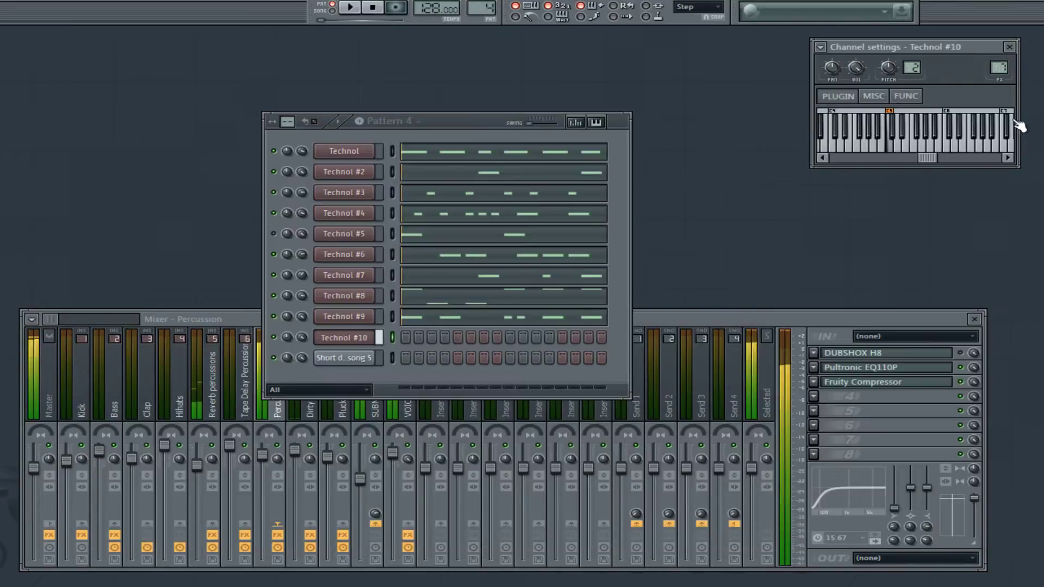
- Add an F5 note on step 7 of Technol #9's piano roll, play the pattern and close the piano roll
click(401, 320)
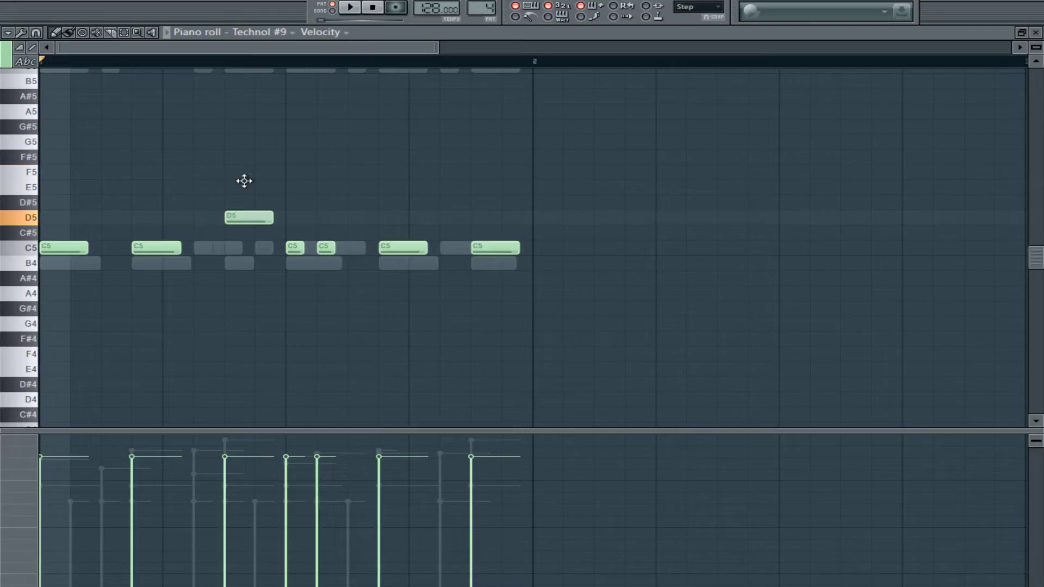
drag(243, 201, 244, 168)
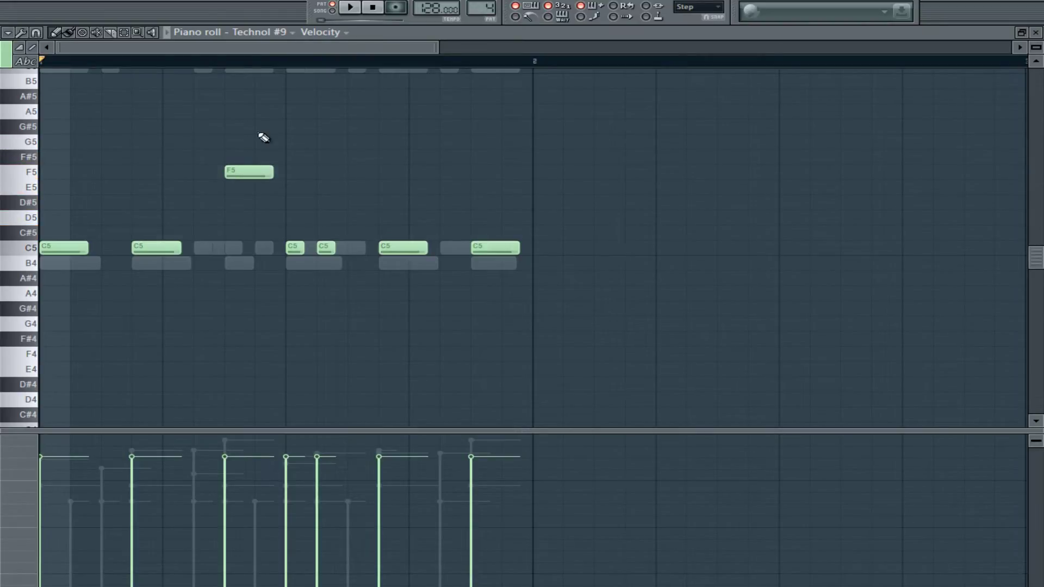
scroll(606, 246, up, 5)
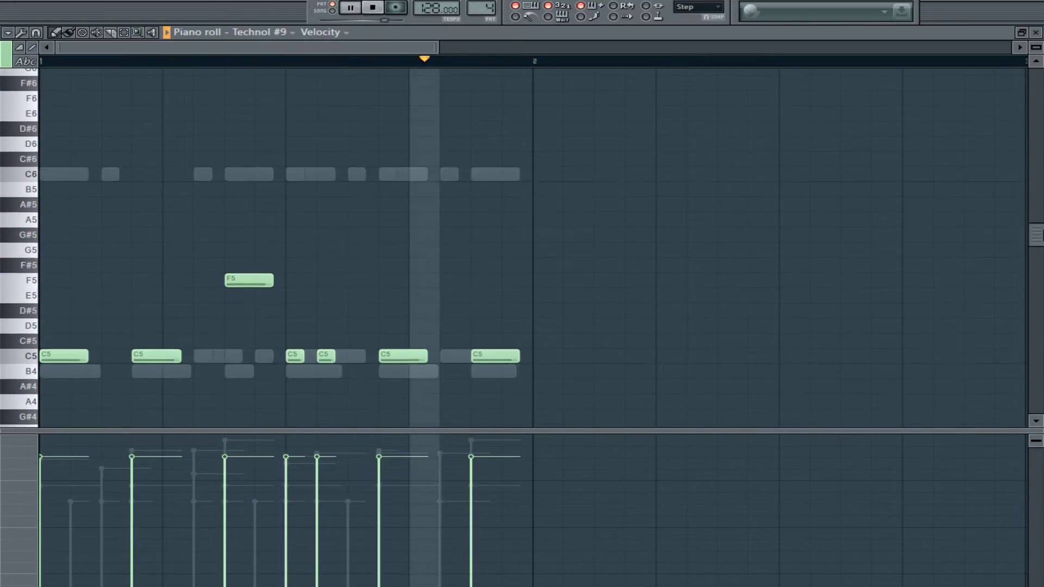
scroll(971, 243, down, 2)
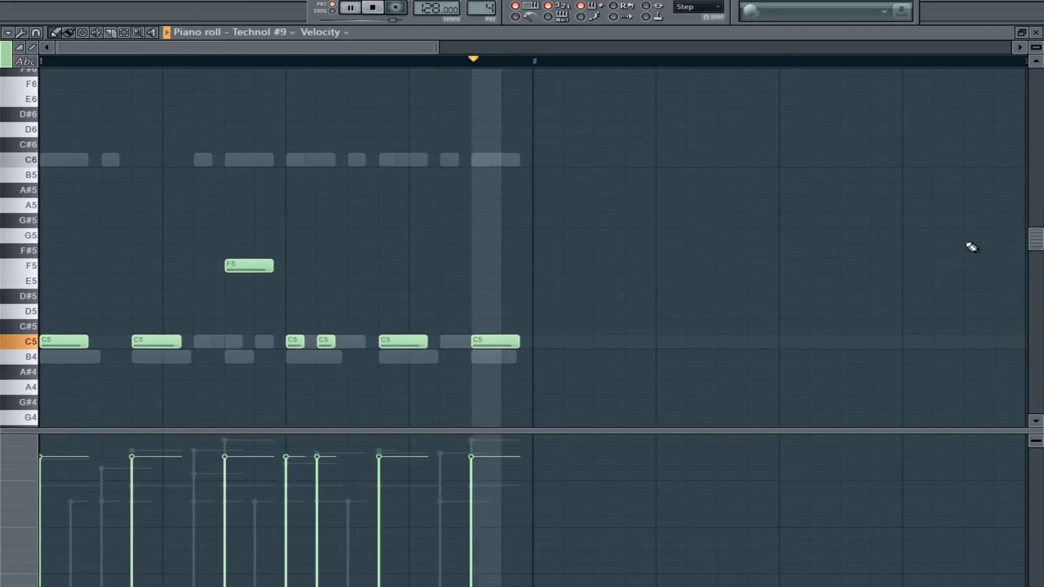
click(1035, 33)
- Set the Percussion track's Fruity Compressor to threshold -34.7 dB, ratio 2.3:1, release 470 ms and type Medium/R
click(275, 417)
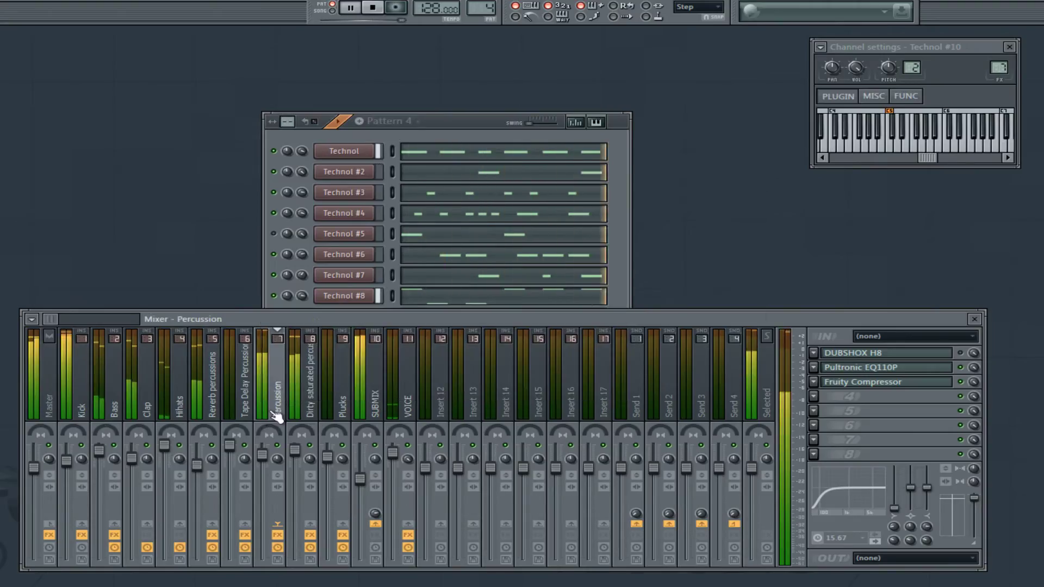
click(919, 382)
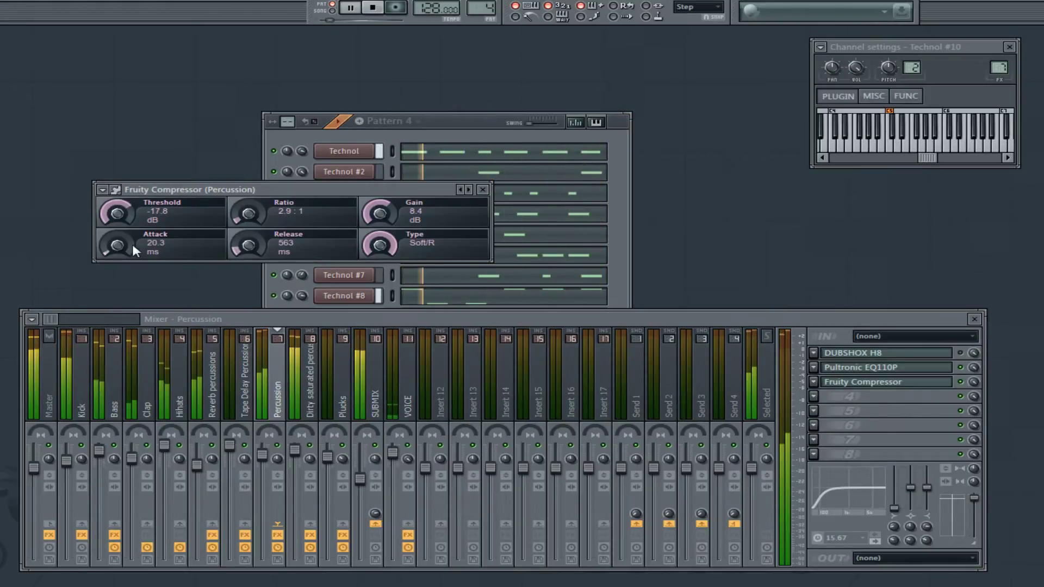
drag(244, 215, 248, 242)
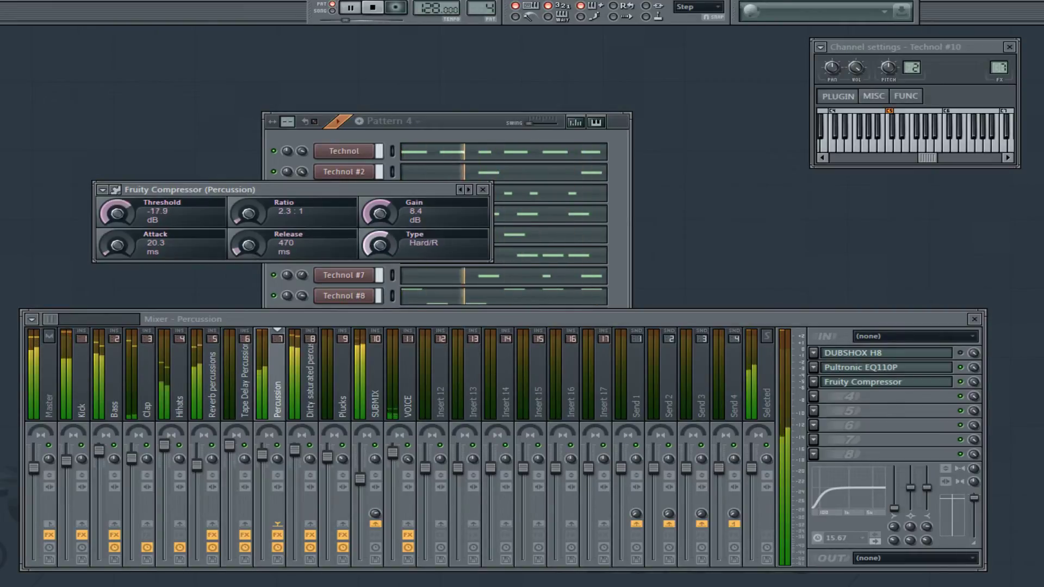
scroll(376, 249, down, 2)
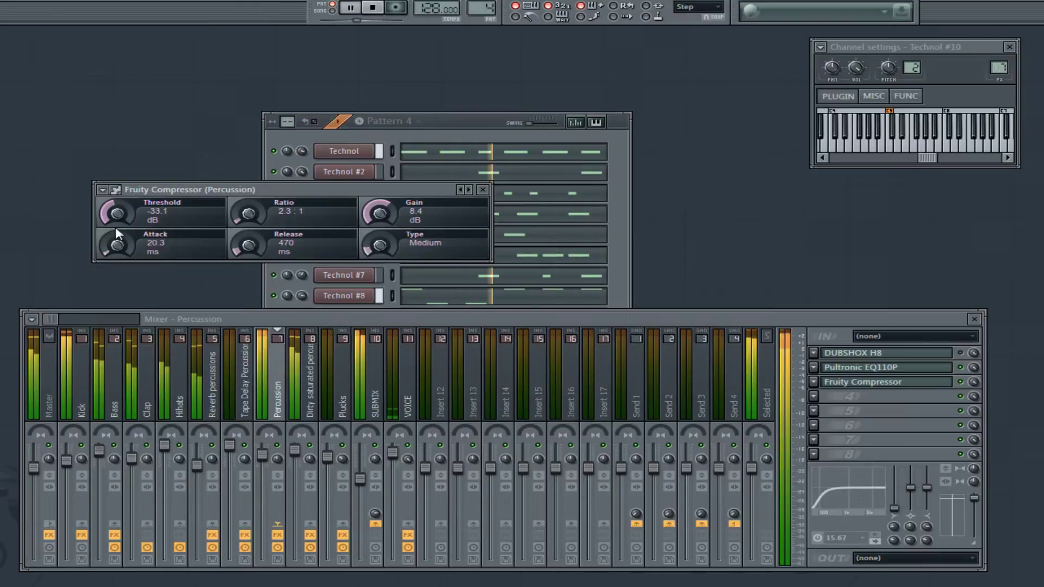
drag(385, 246, 385, 202)
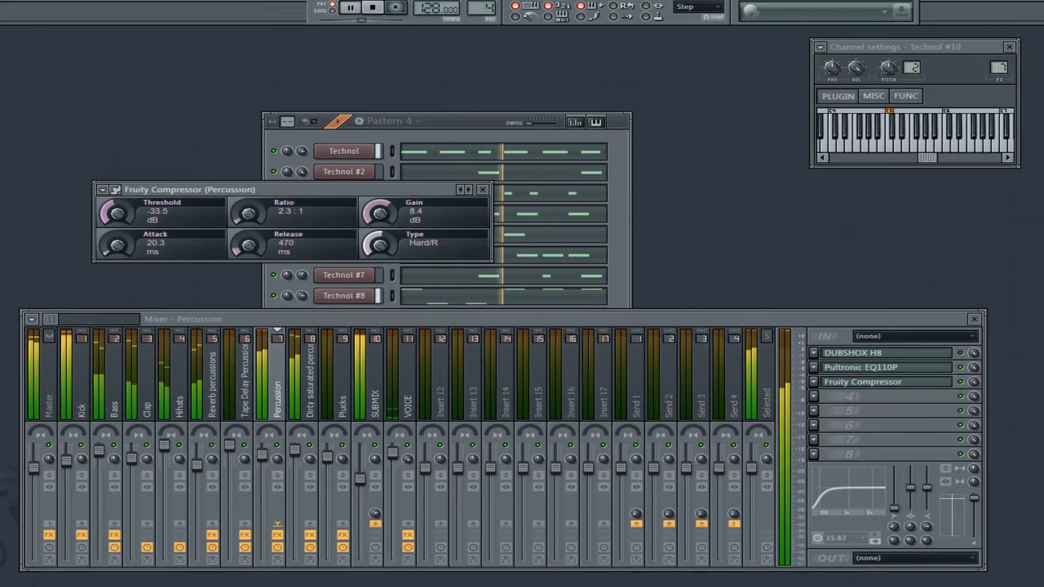
mouse_move(386, 248)
mouse_down()
mouse_move(386, 228)
mouse_move(379, 276)
mouse_move(390, 246)
mouse_up()
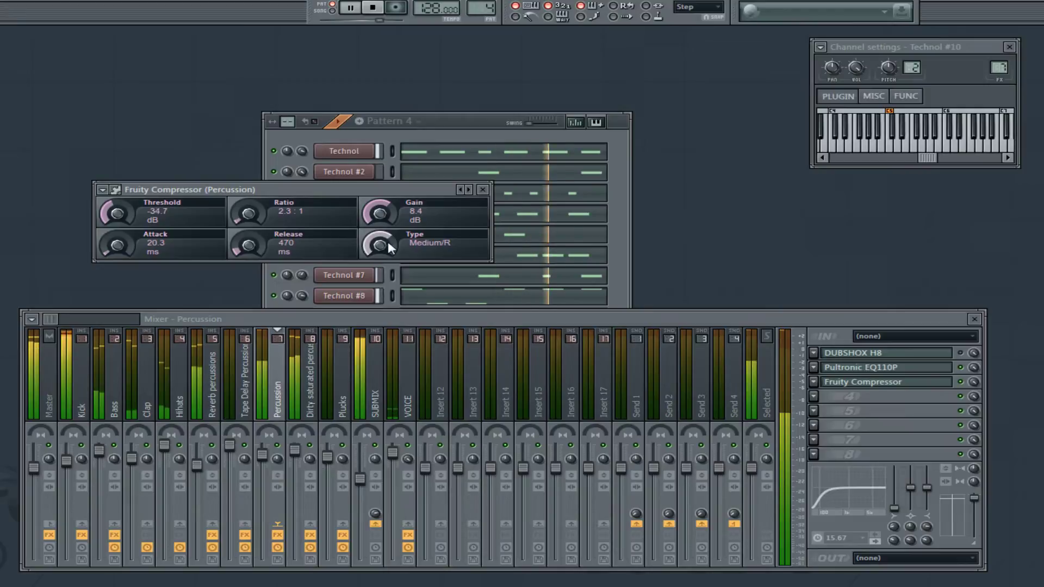
click(482, 190)
- Open the Technol #10 plugin, audition the Industrial instruments, load Industrial kit 2 and close the plugin
click(456, 117)
right_click(334, 316)
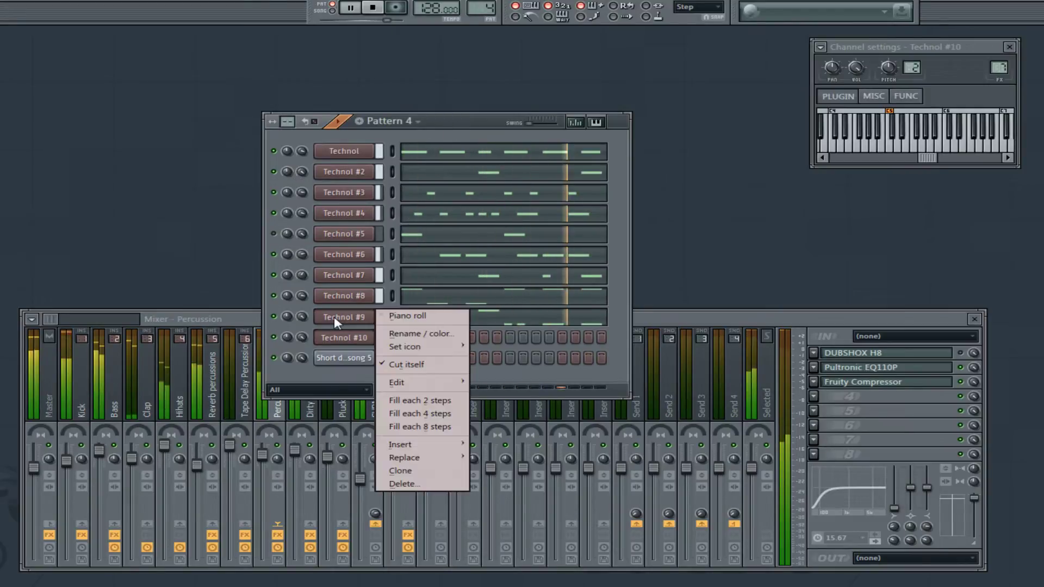
click(331, 336)
click(340, 338)
click(347, 339)
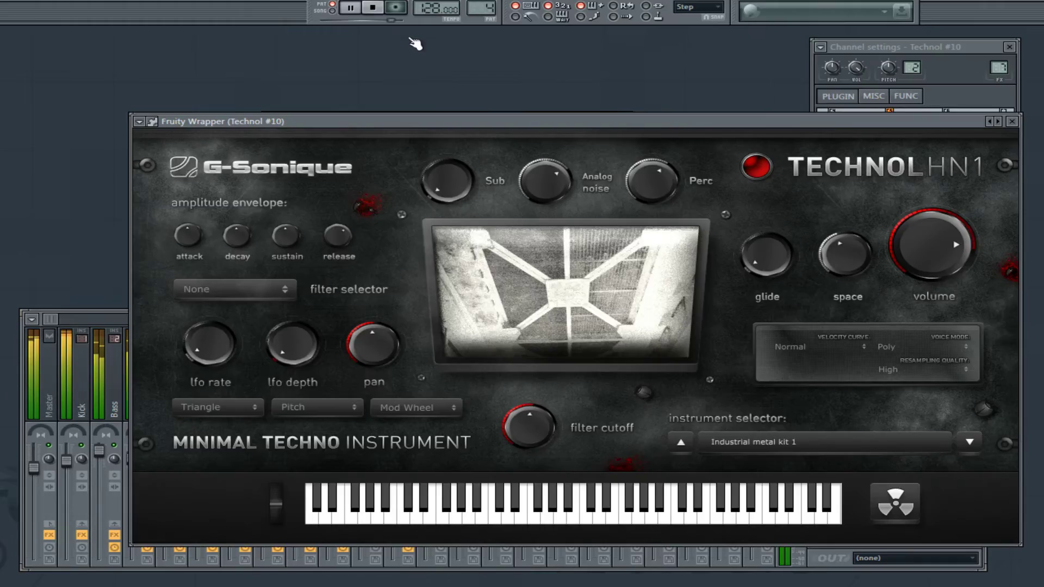
click(818, 438)
click(549, 409)
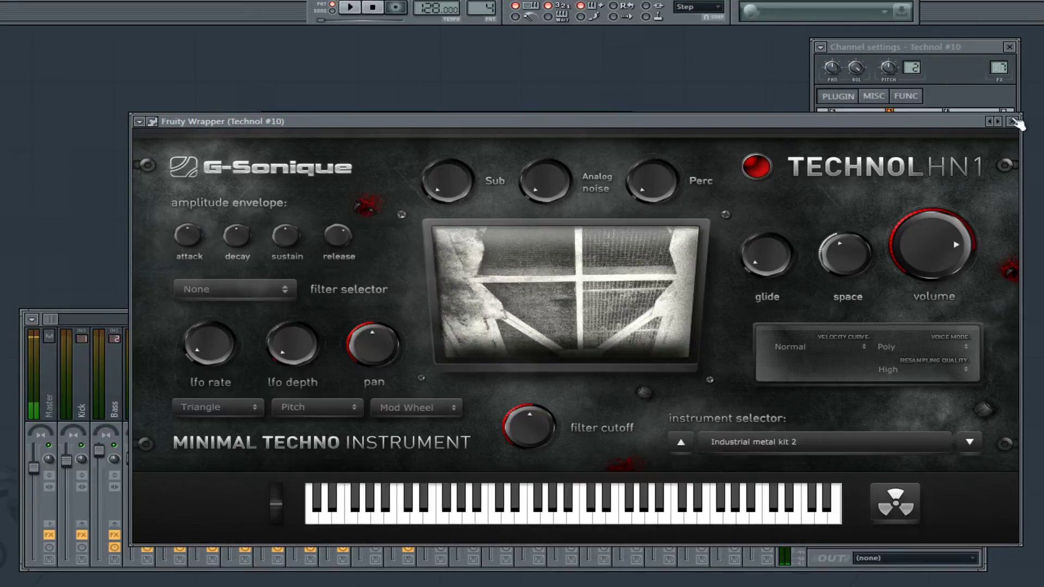
click(761, 441)
click(499, 345)
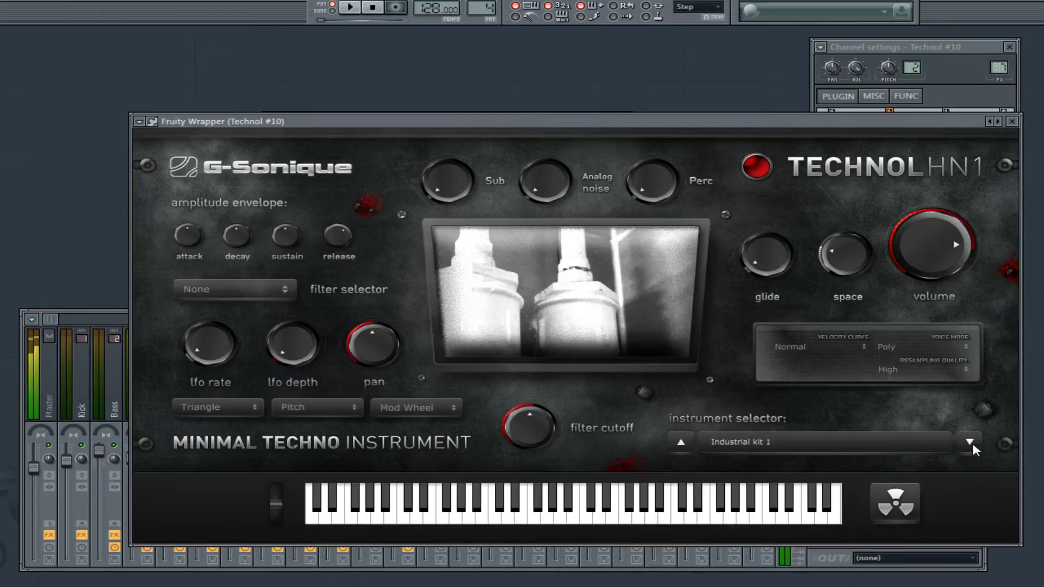
click(968, 442)
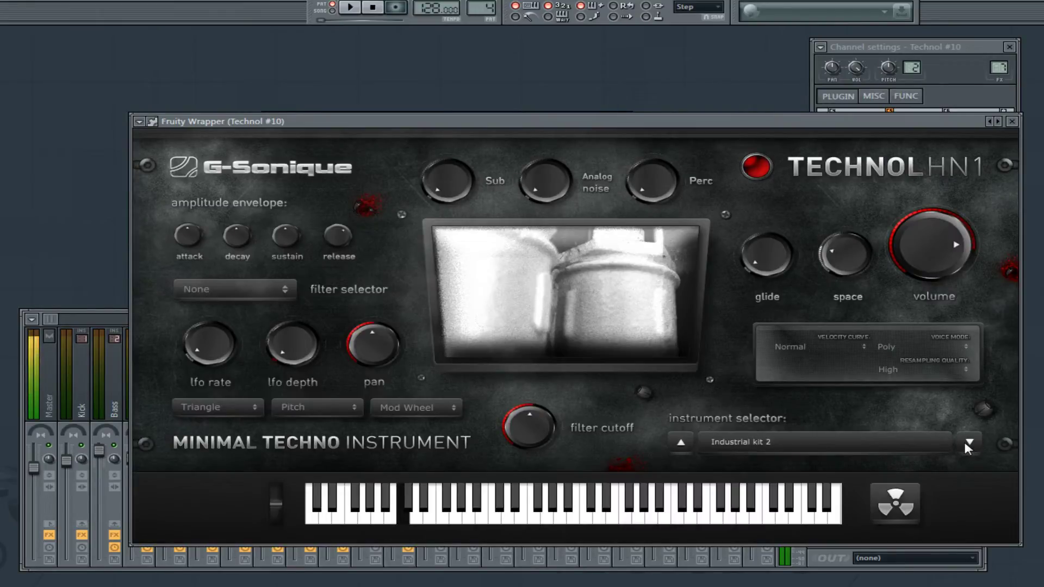
click(1011, 121)
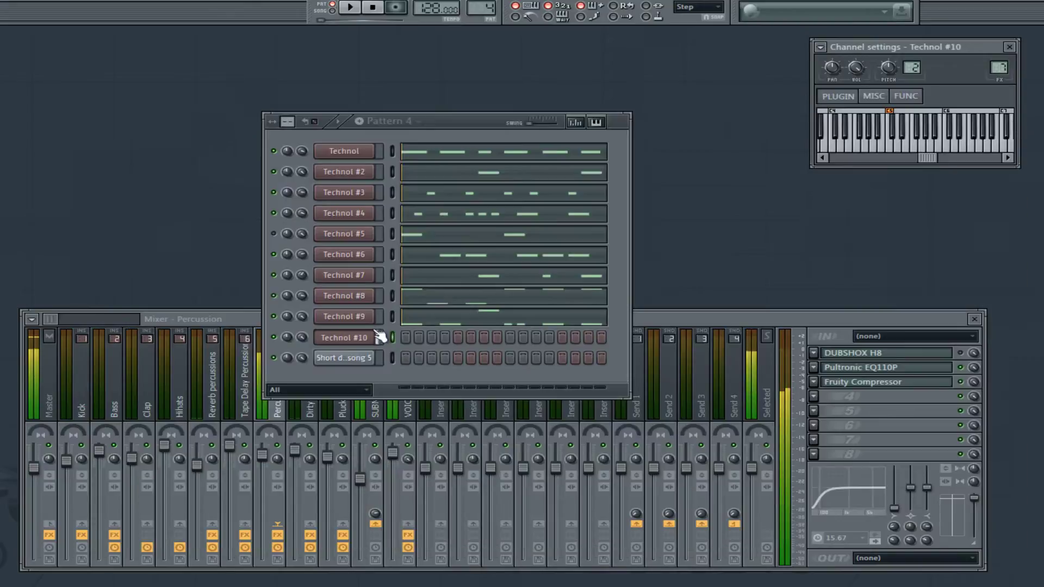
- Add C6 notes on steps 1, 9 and 11 of Technol #10's piano roll while the pattern plays, and close the piano roll
right_click(375, 337)
click(405, 337)
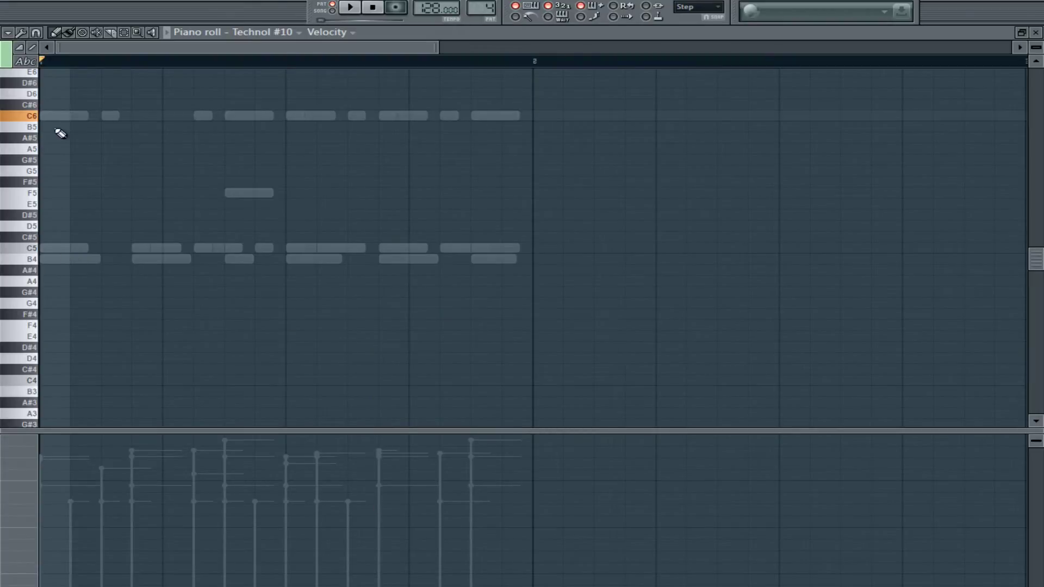
click(343, 7)
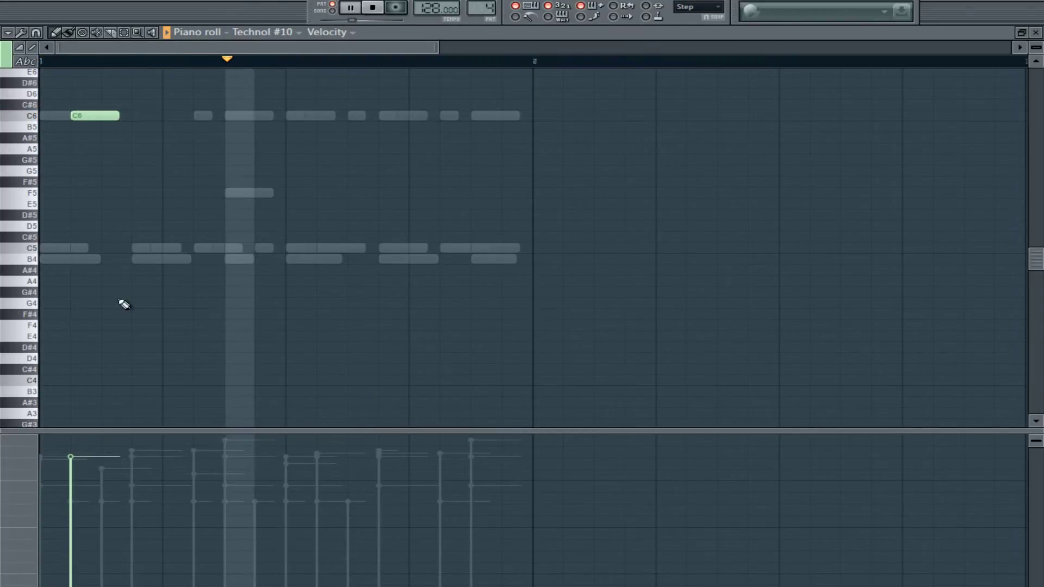
drag(303, 117, 356, 116)
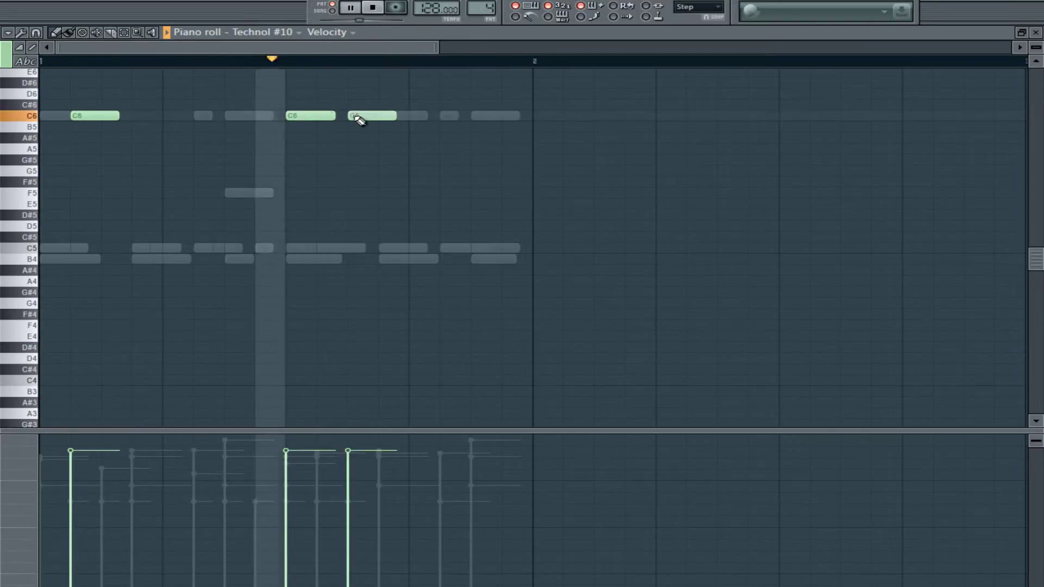
right_click(112, 114)
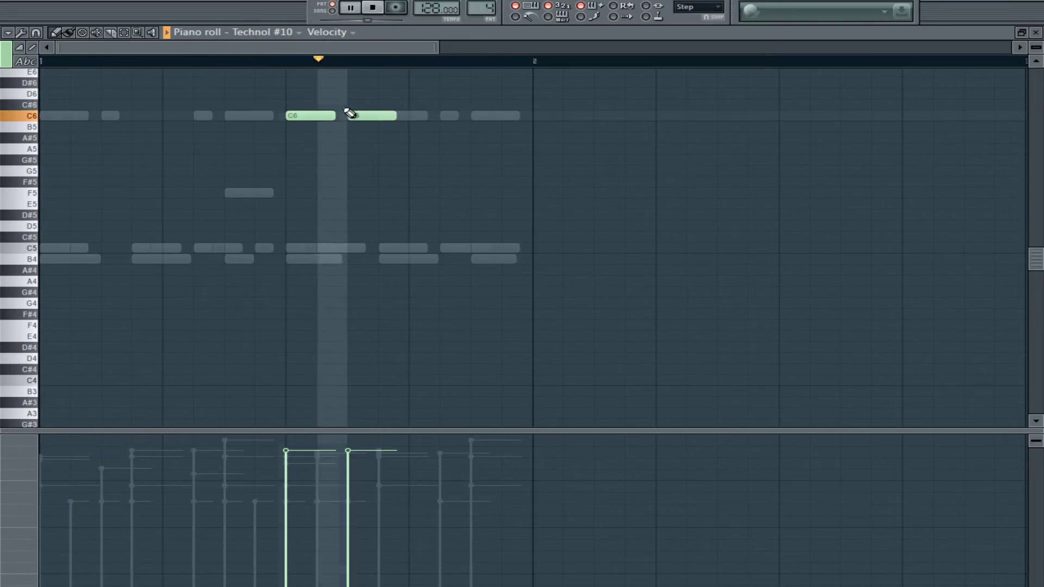
scroll(1033, 229, up, 4)
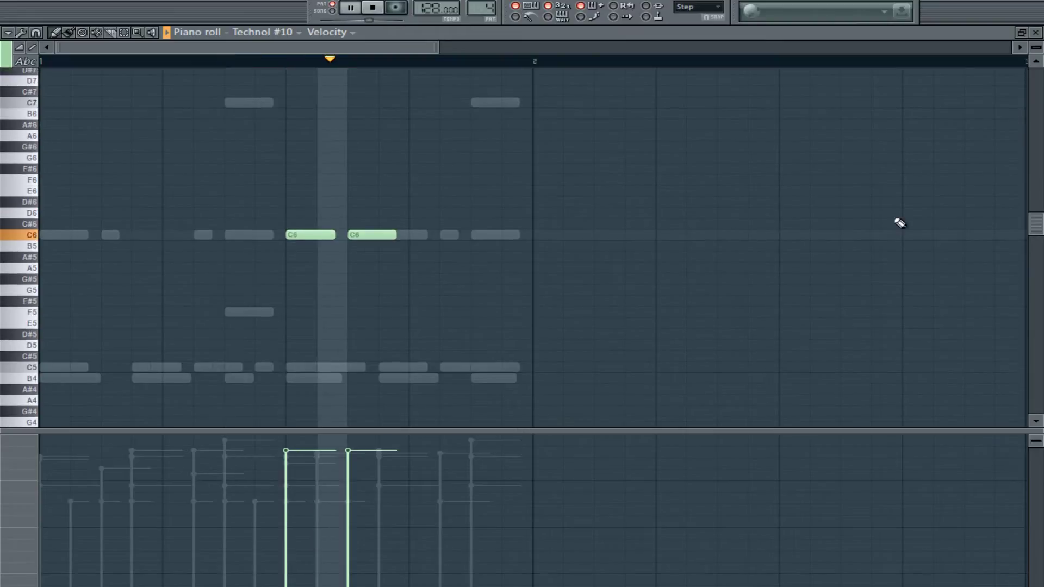
click(65, 235)
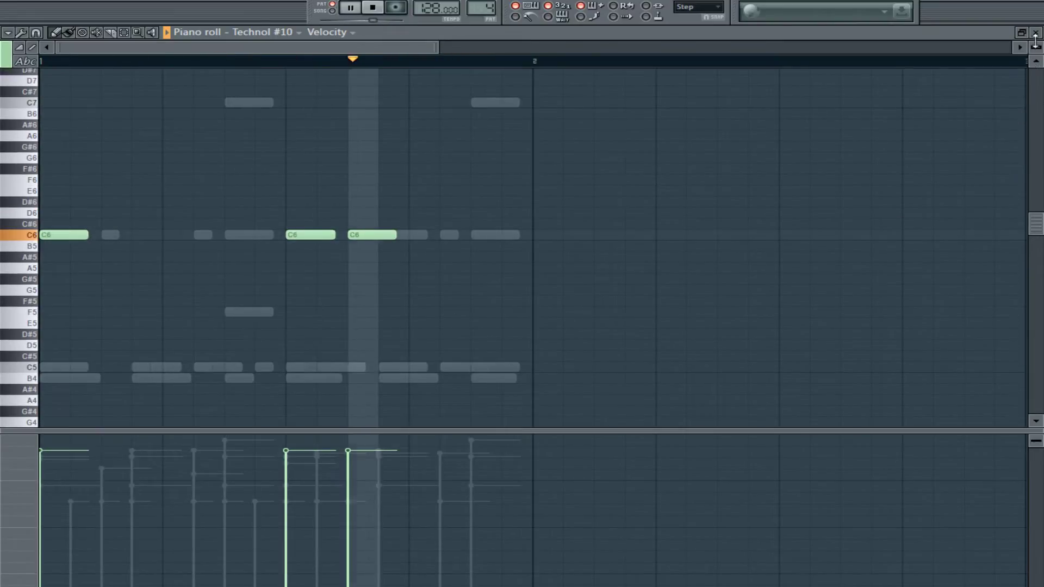
key(F7)
- Clone the Technol #10 channel and load the Dungeon kit 1 instrument in the clone after auditioning neighbouring kits
right_click(328, 336)
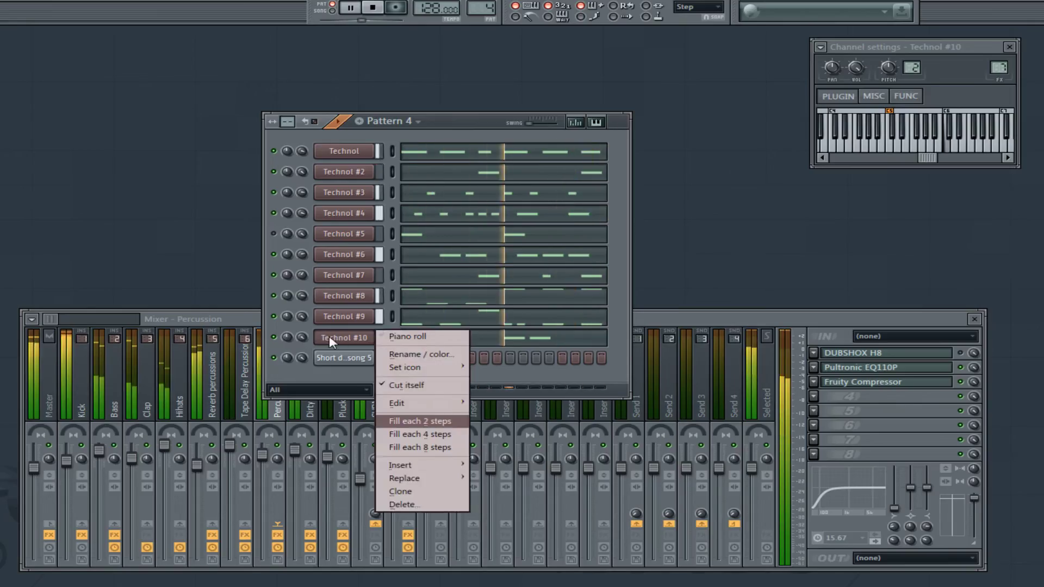
click(391, 491)
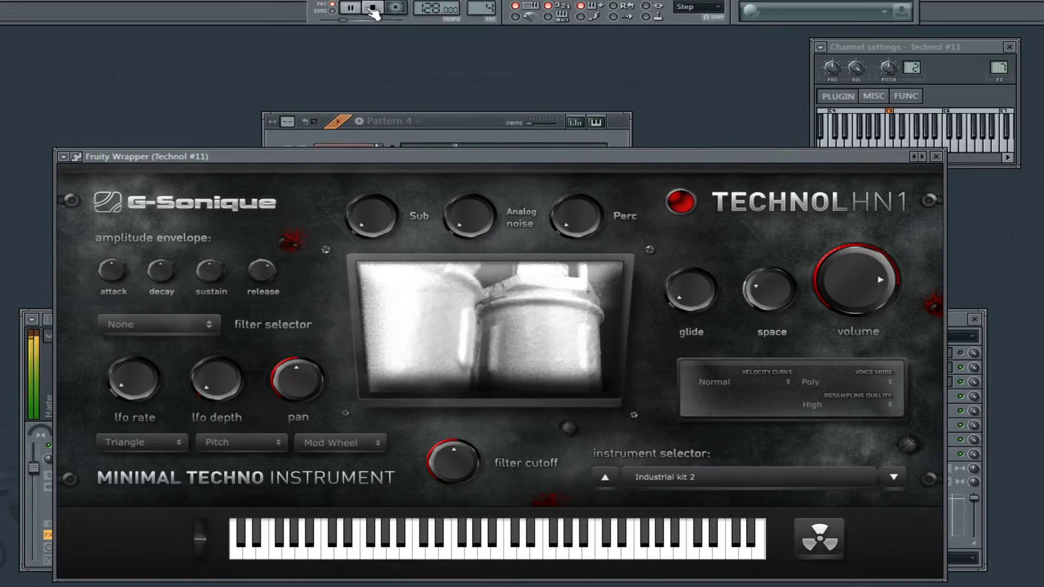
click(656, 477)
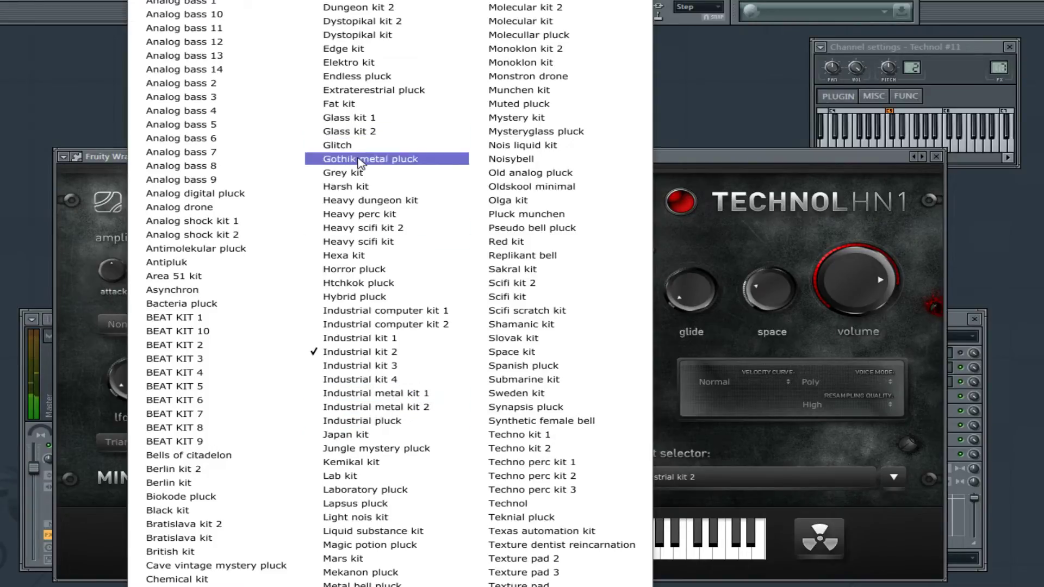
click(393, 7)
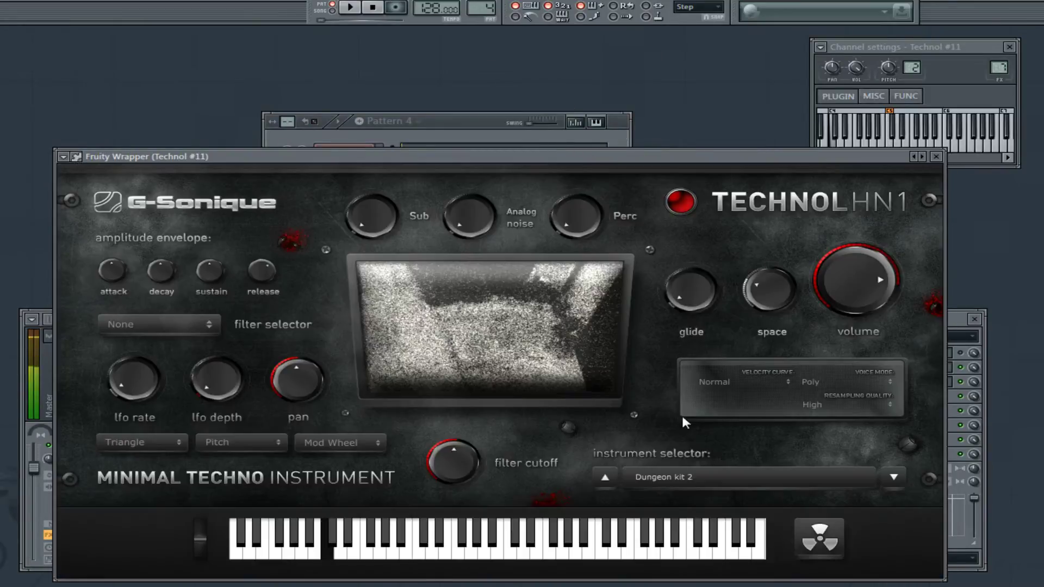
click(892, 476)
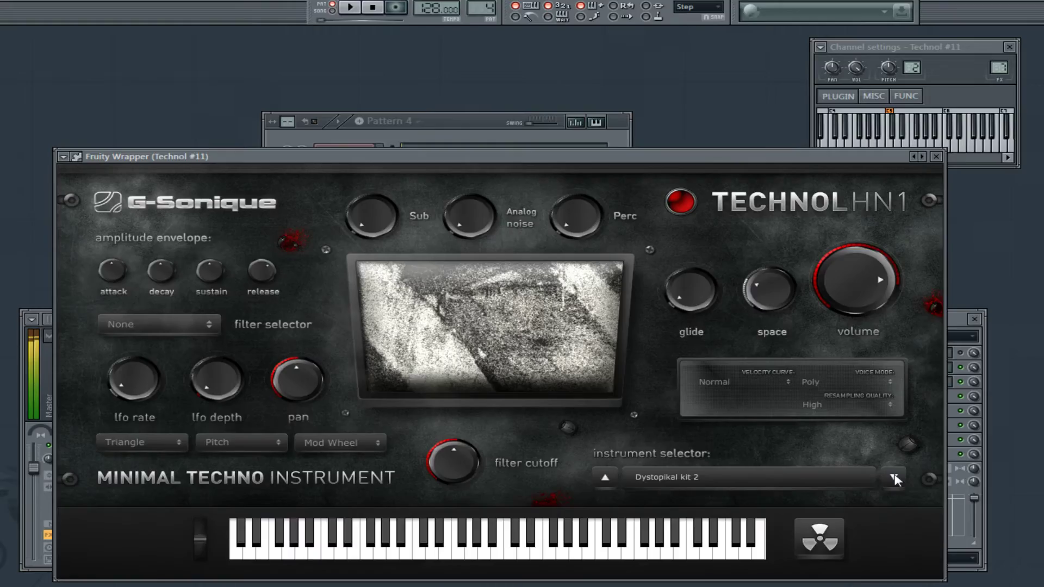
click(604, 479)
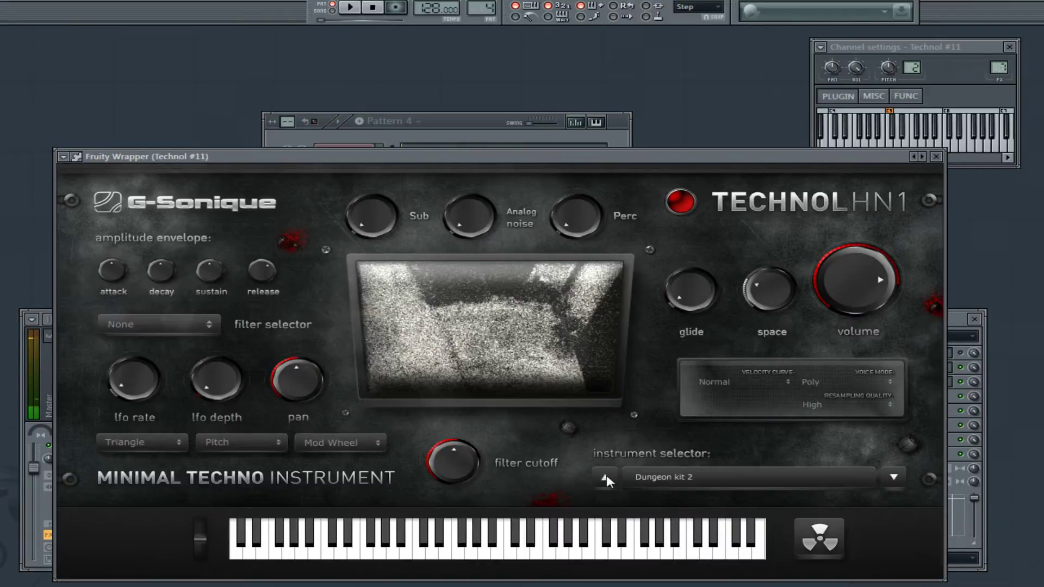
click(604, 478)
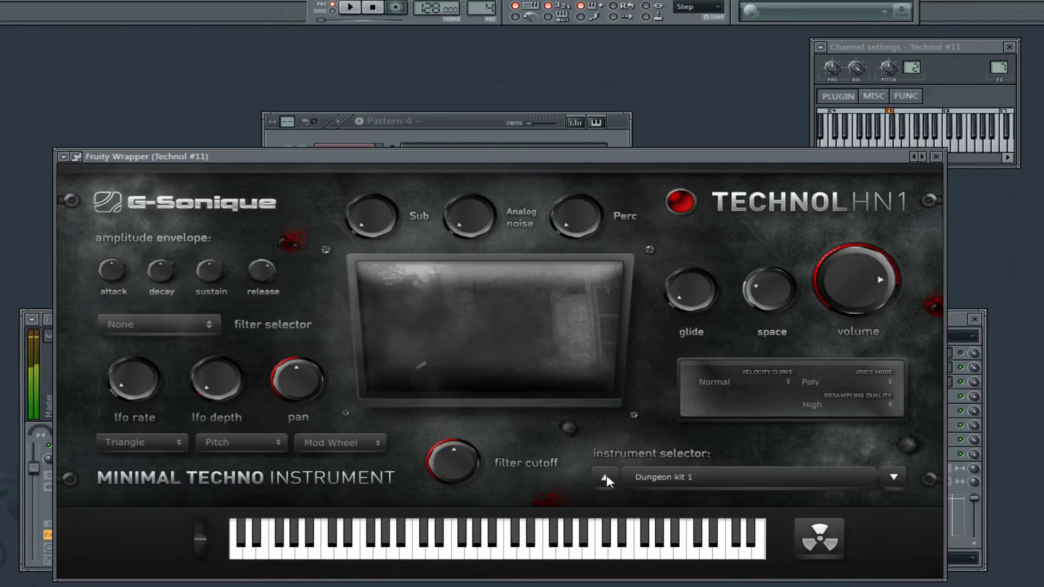
- Add a C5 note on step 3 and a C6 note on step 6 of Technol #11's piano roll, auditioning the pattern
click(411, 115)
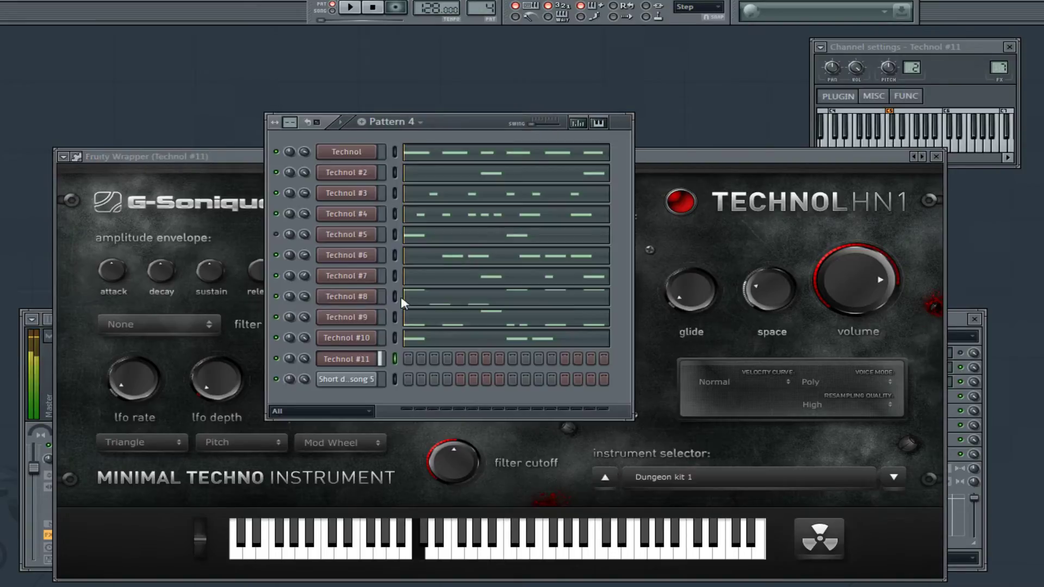
right_click(377, 353)
click(394, 357)
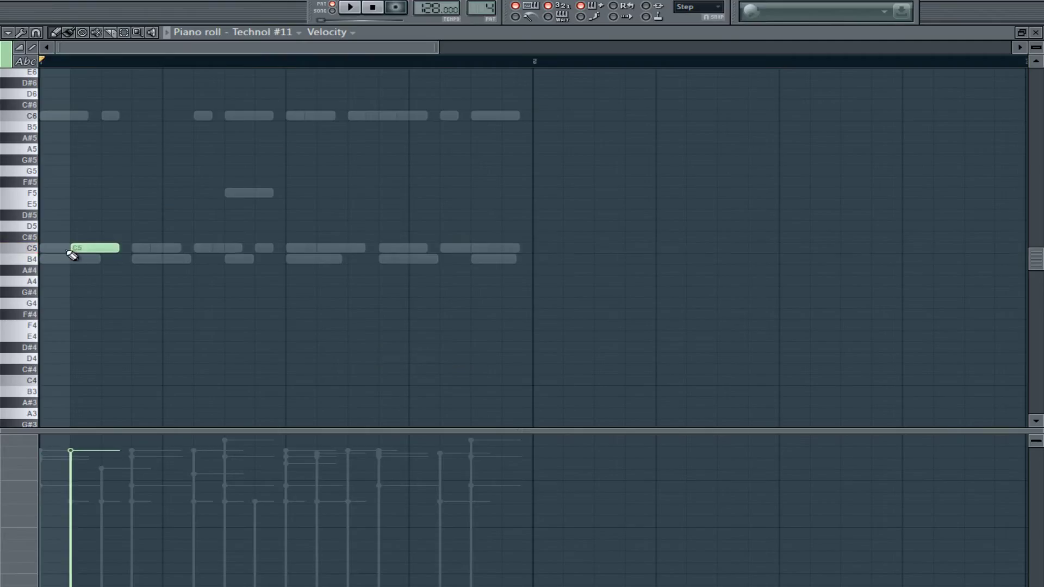
click(349, 12)
click(155, 248)
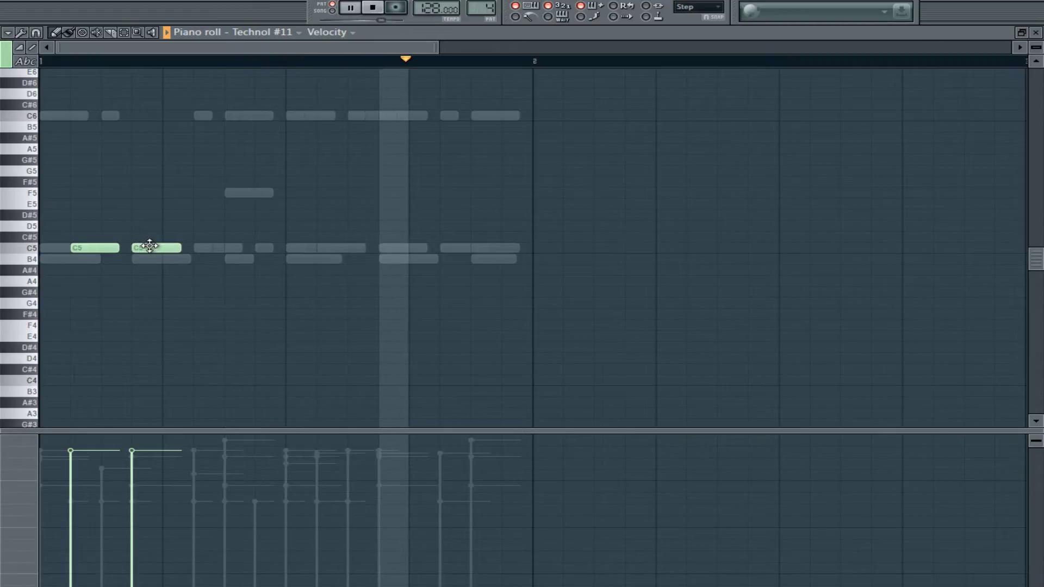
right_click(157, 250)
right_click(106, 250)
click(104, 249)
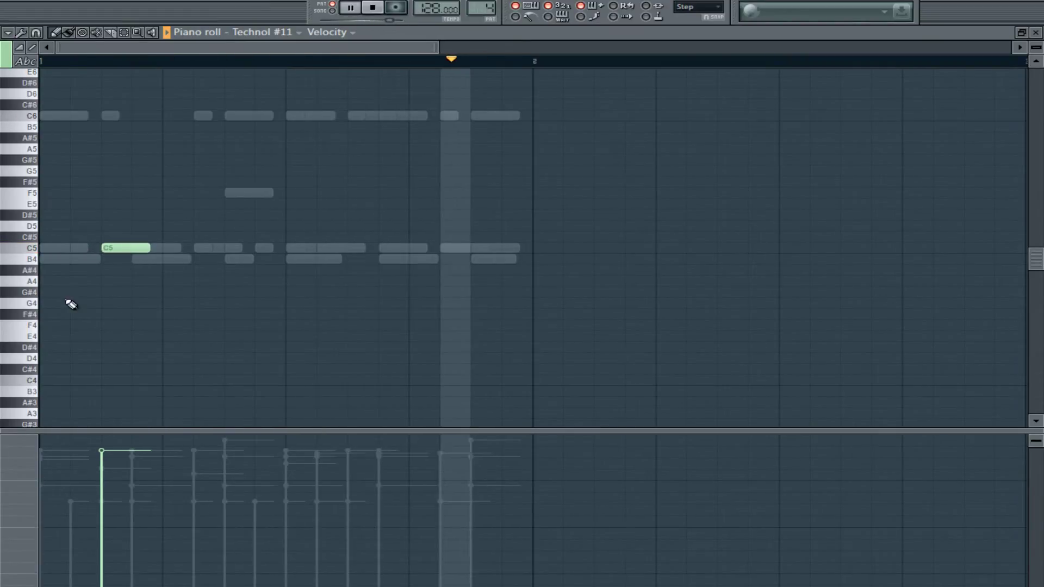
click(68, 249)
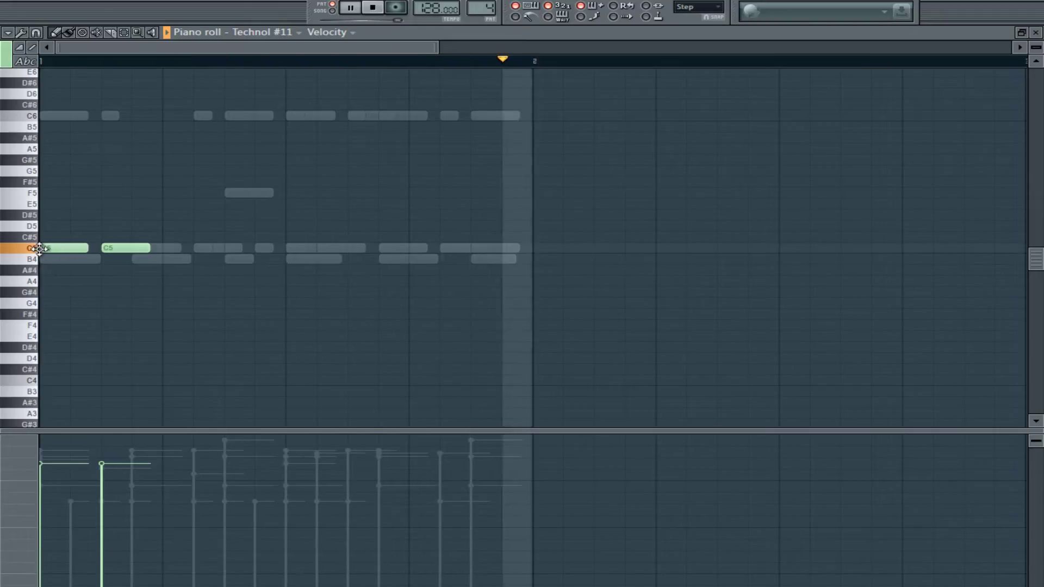
right_click(72, 251)
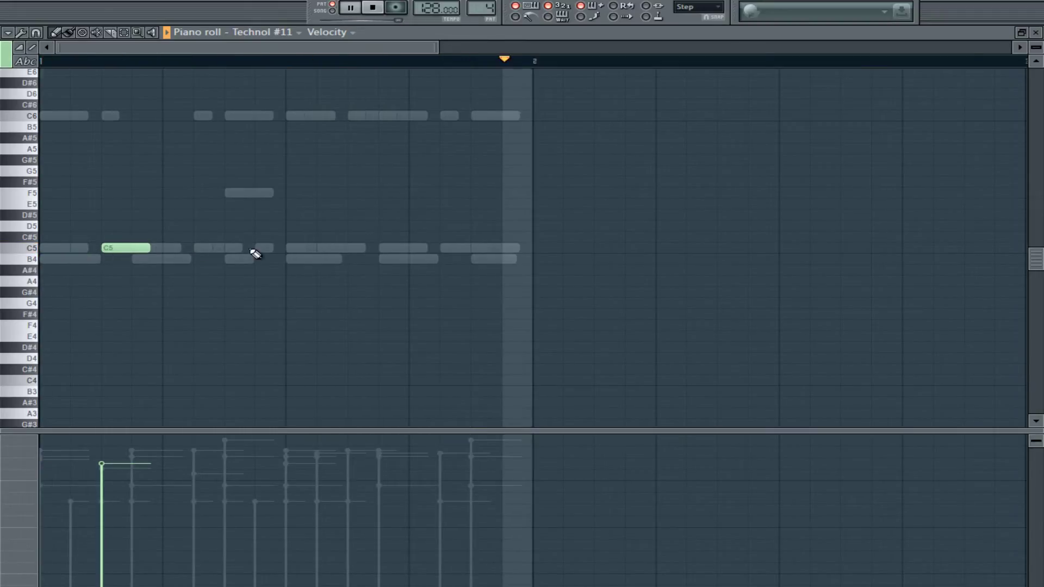
click(373, 8)
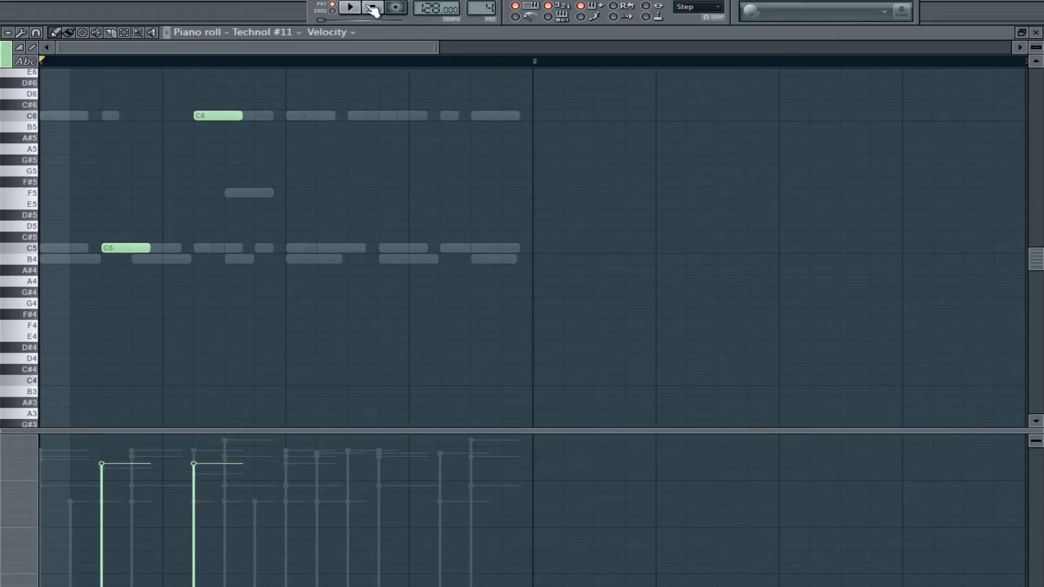
- Add a C6 note on step 15 of Technol #11 at a higher velocity than the other notes, and close the piano roll
click(350, 7)
drag(1035, 258, 1036, 235)
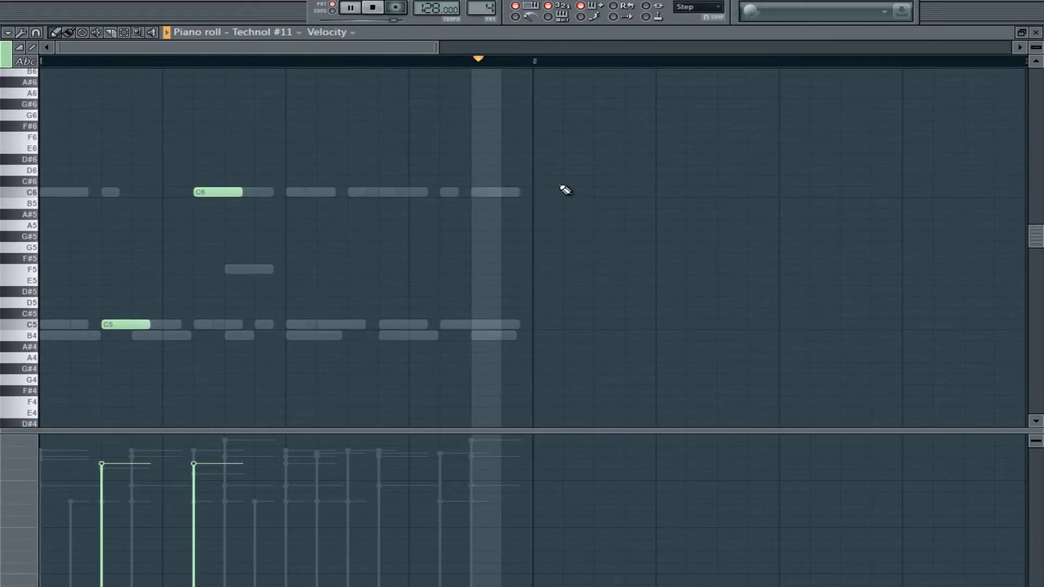
click(383, 192)
right_click(414, 193)
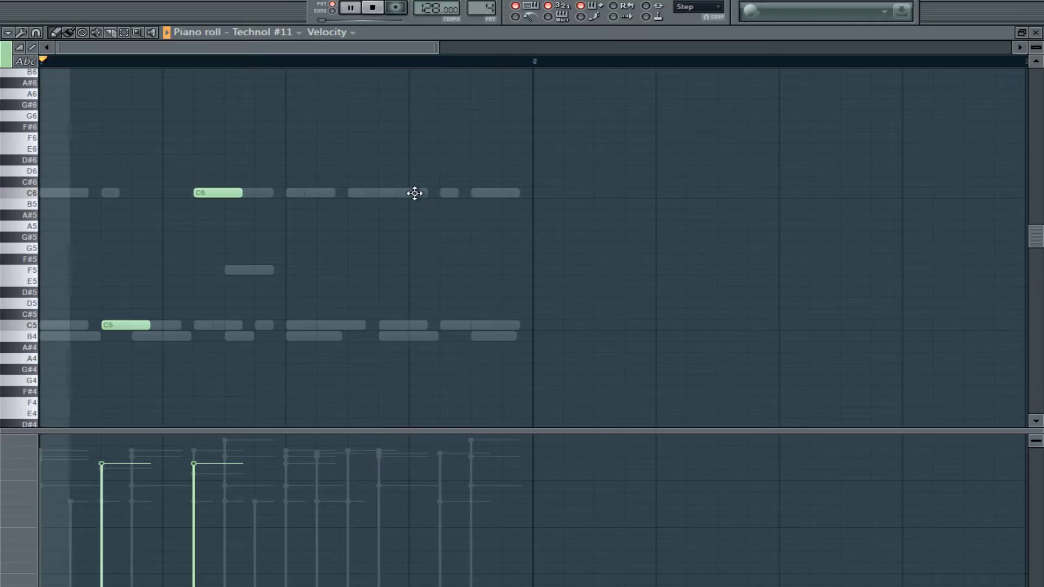
click(414, 192)
click(472, 193)
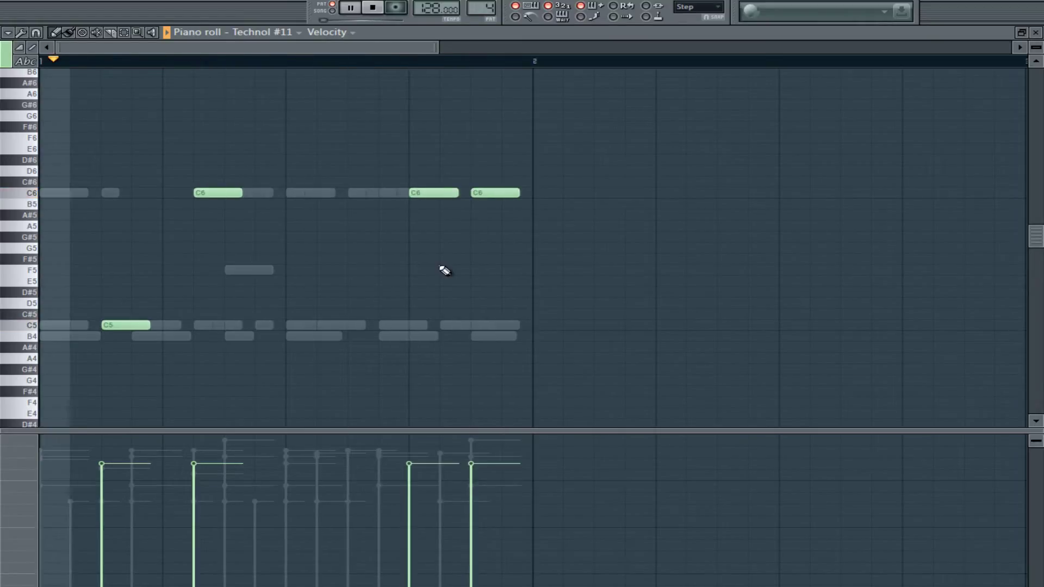
right_click(450, 194)
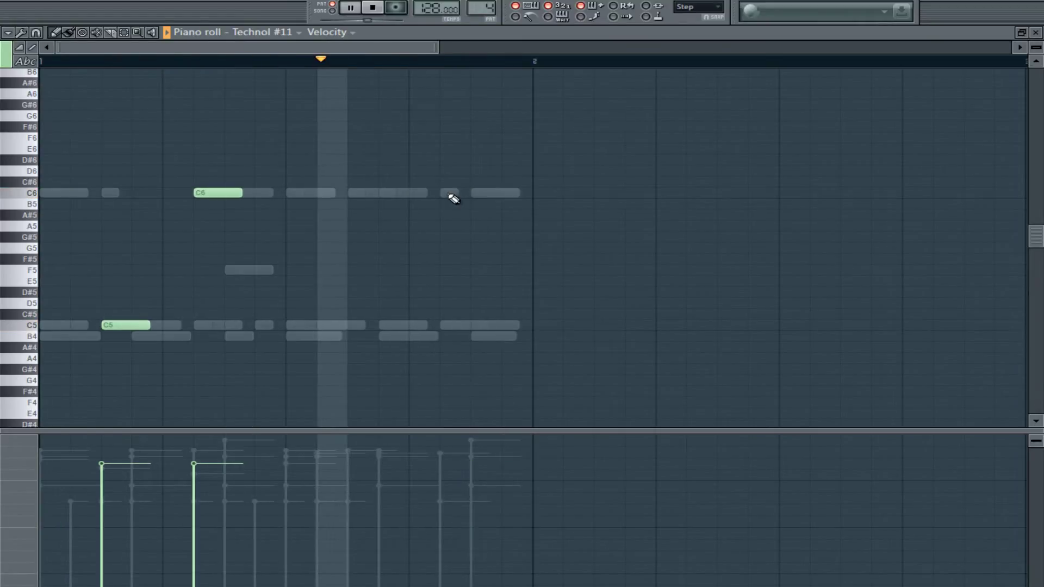
click(478, 449)
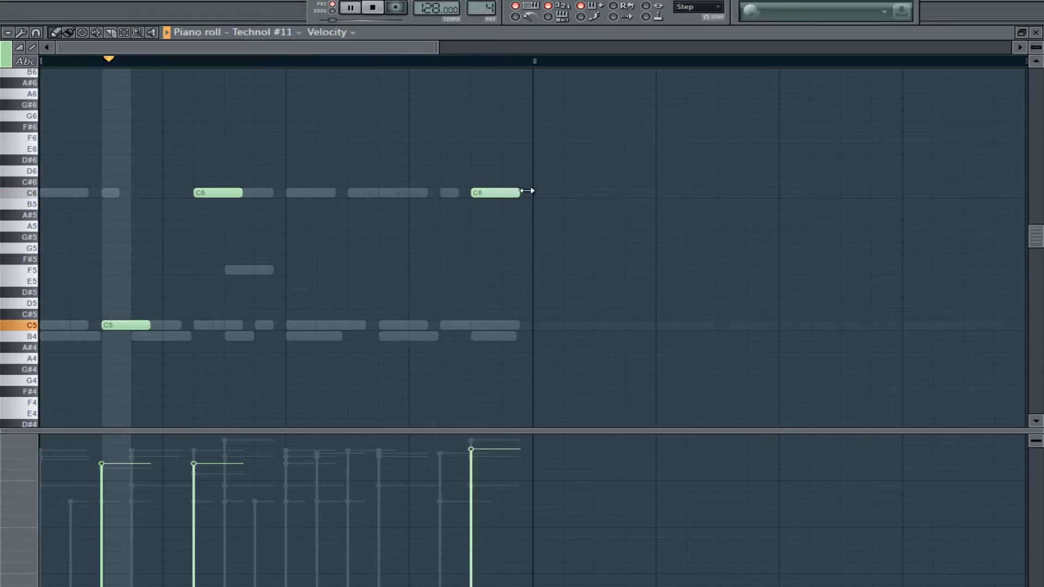
double_click(478, 193)
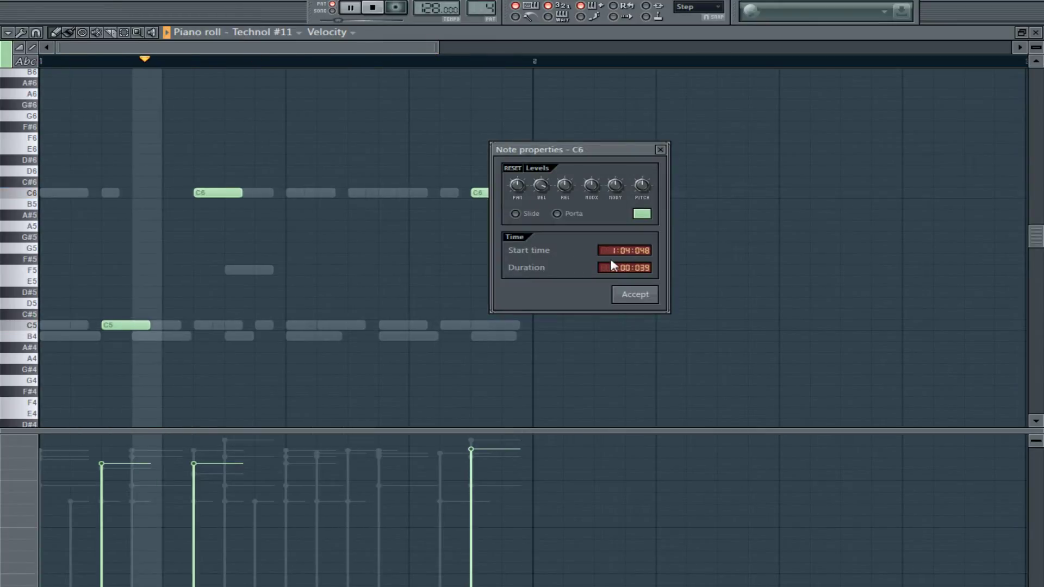
click(634, 294)
click(1035, 33)
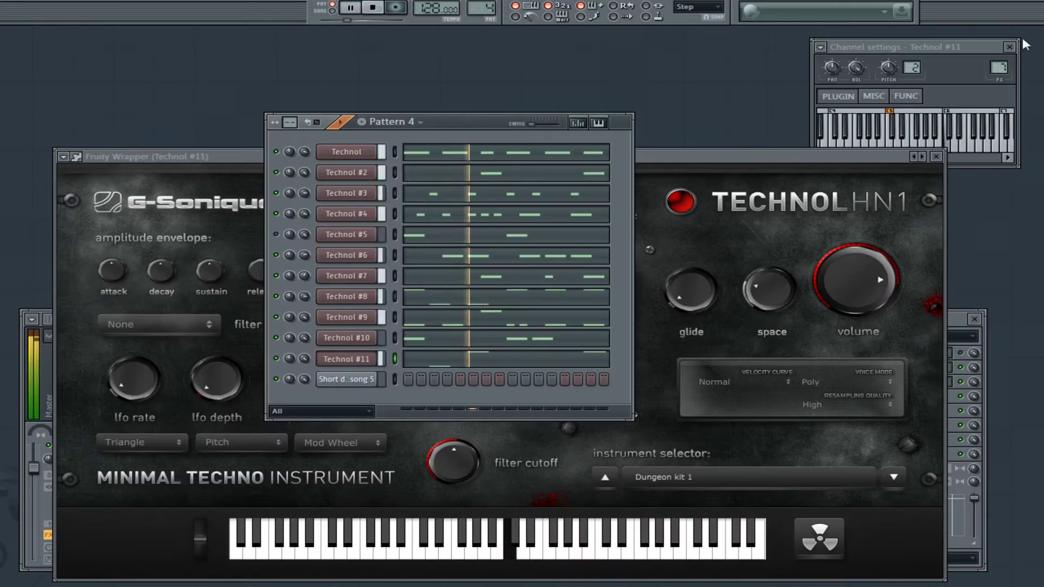
- Clone the Technol #11 channel and move the clone's plugin window so the whole instrument is visible
right_click(361, 363)
click(402, 513)
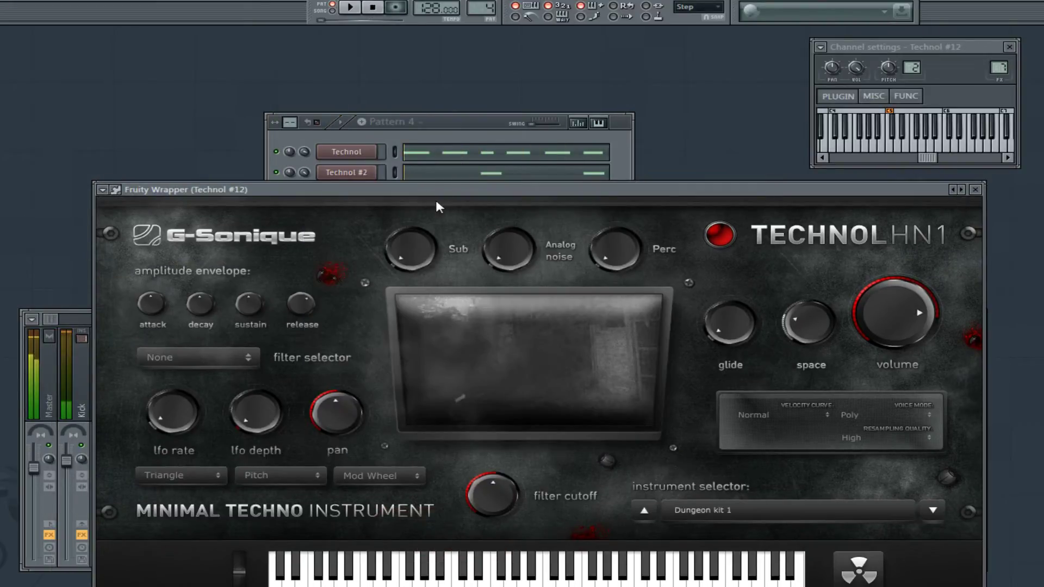
drag(434, 195, 378, 102)
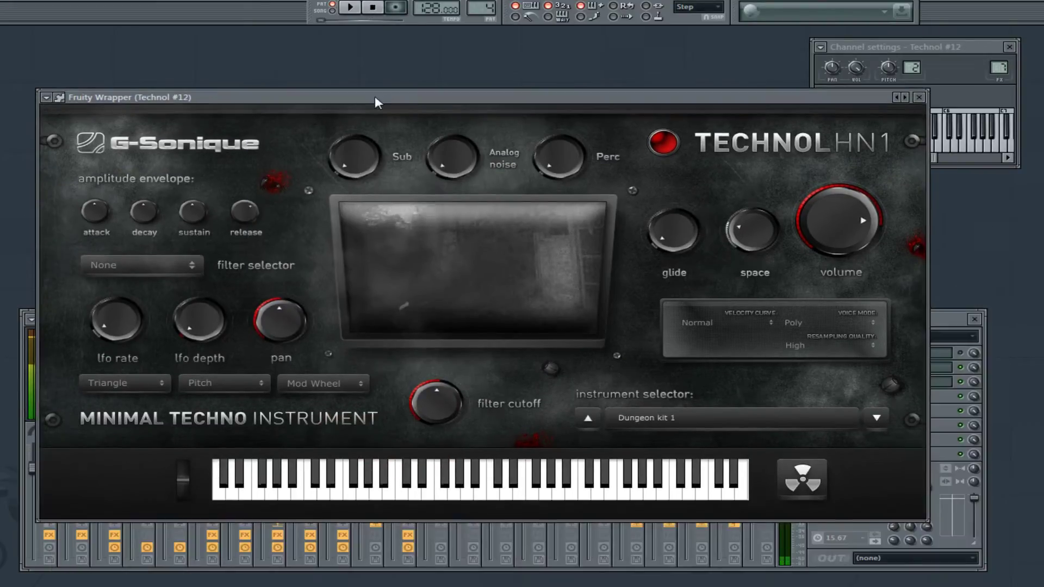
- Load the Techno perc kit 1 instrument in Technol #12 after auditioning Chicago kit, and close the plugin window
click(636, 419)
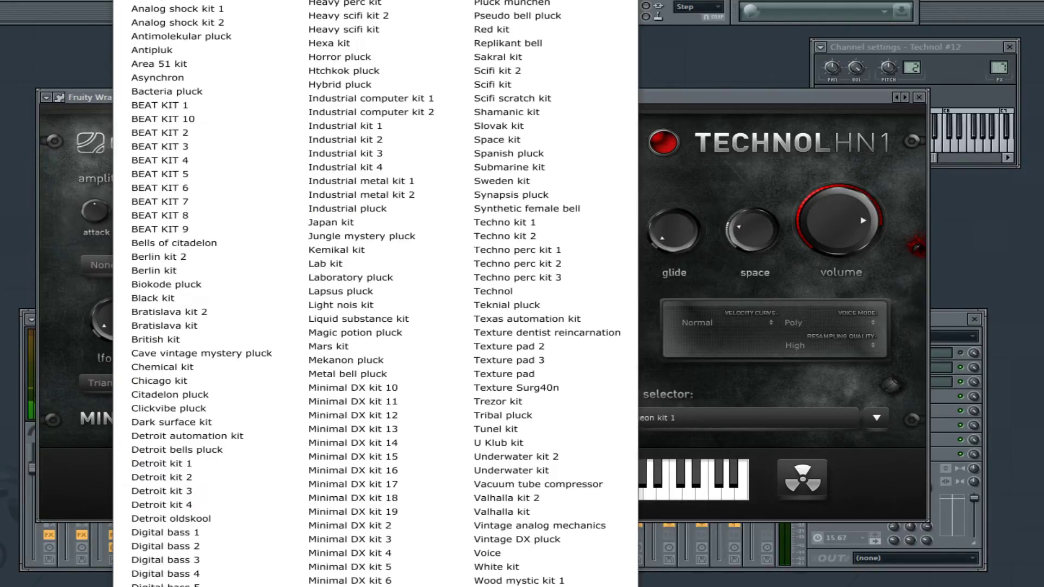
click(197, 381)
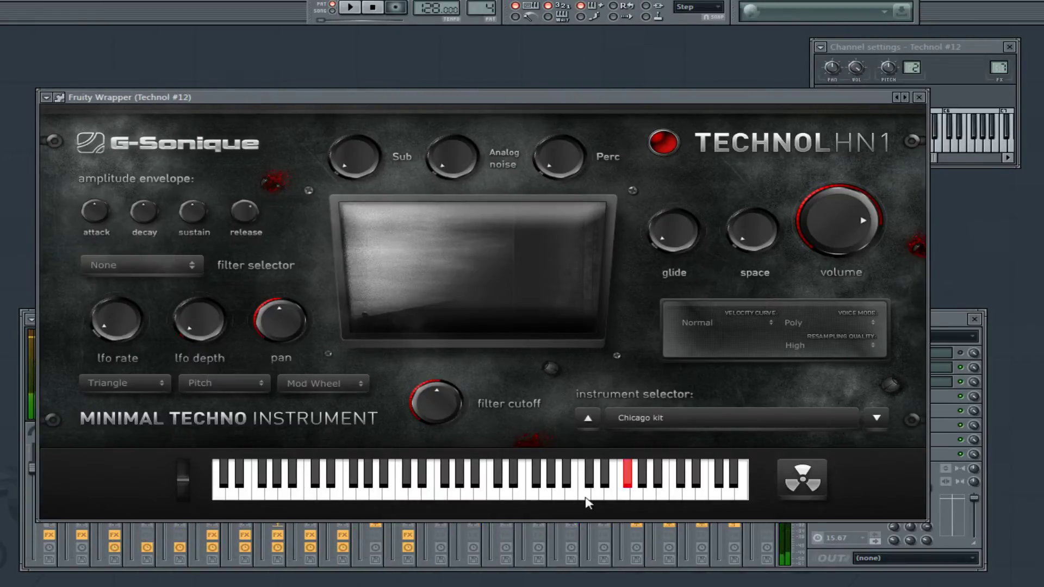
click(656, 429)
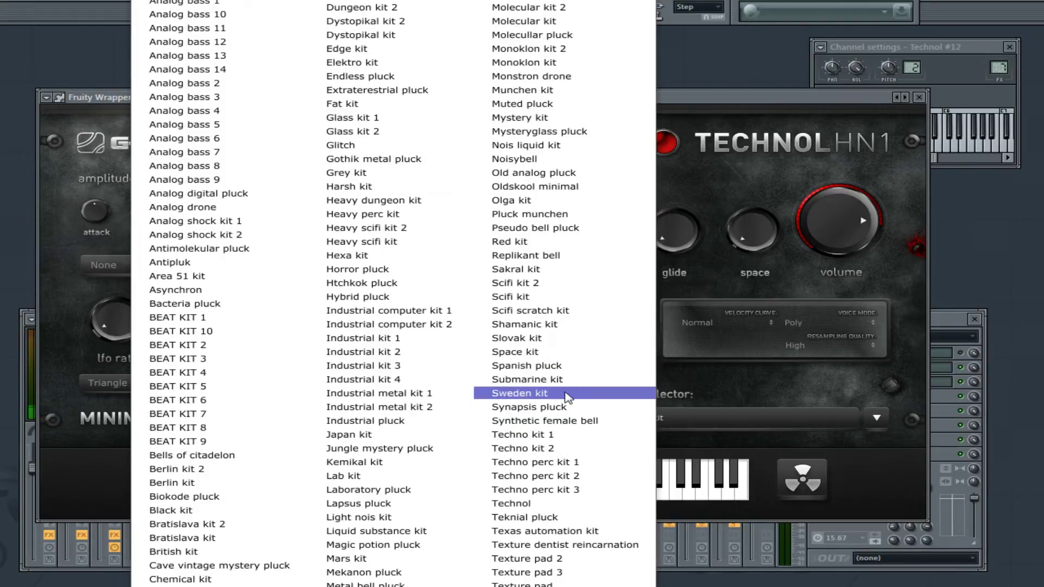
click(577, 462)
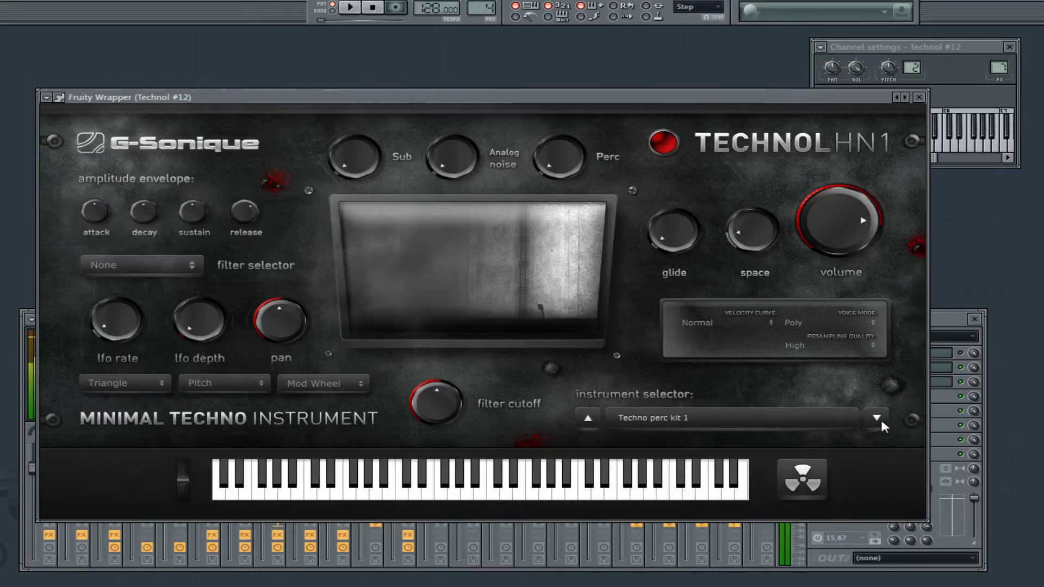
click(919, 97)
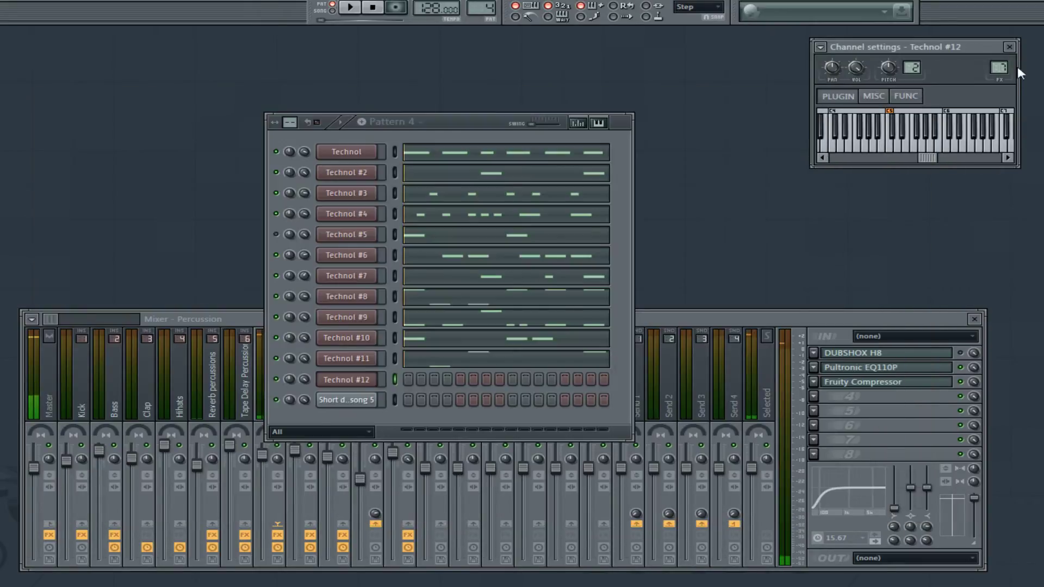
- Route Technol #12 to mixer track 5, Reverb percussions, while auditioning its sound
key(z)
drag(999, 68, 996, 67)
key(z)
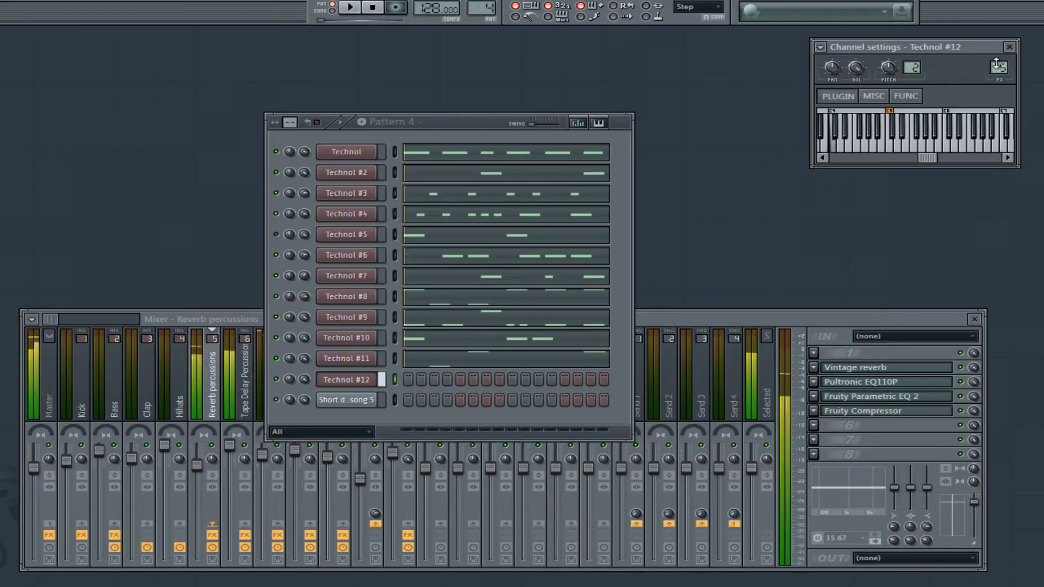
- Add C4 notes on steps 1 and 9 of Technol #12's piano roll during playback, and close the piano roll
right_click(392, 373)
click(415, 378)
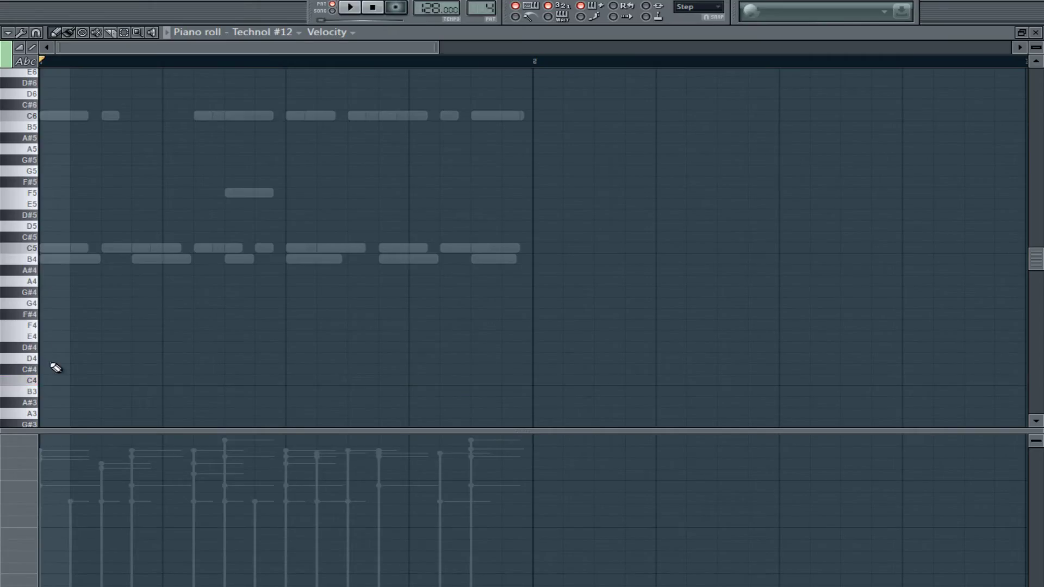
key(space)
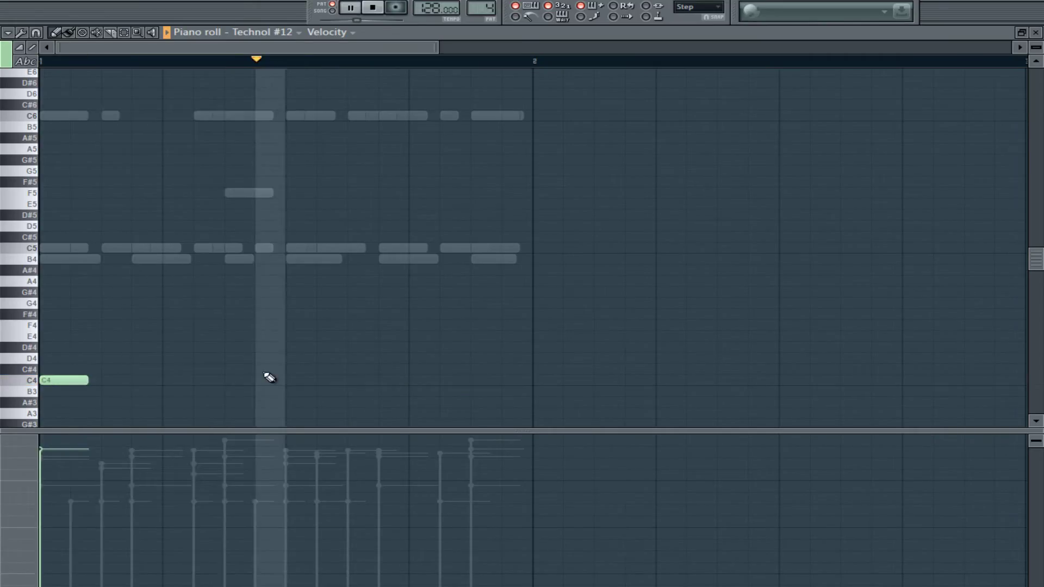
click(298, 380)
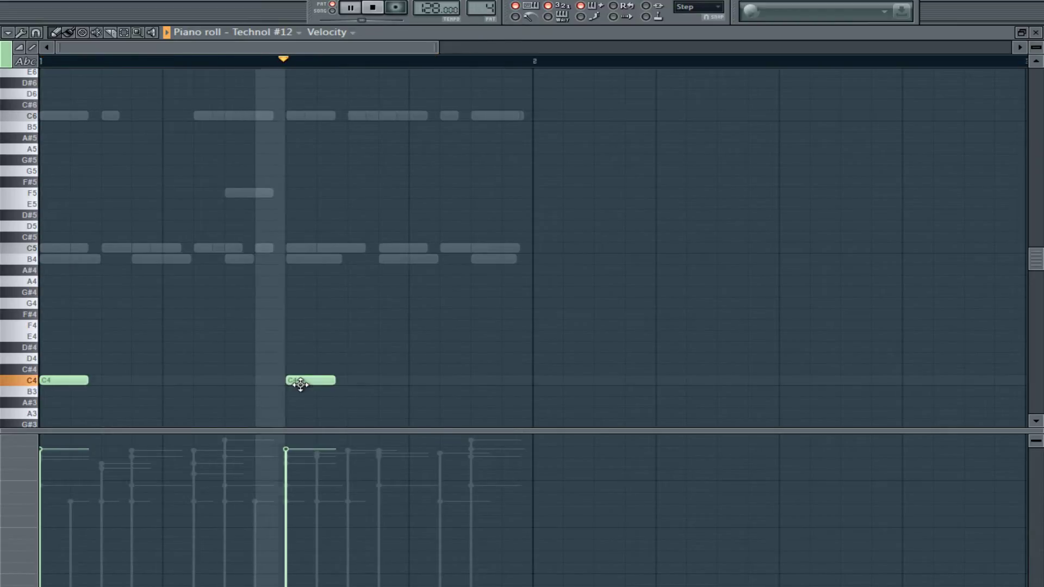
click(1037, 32)
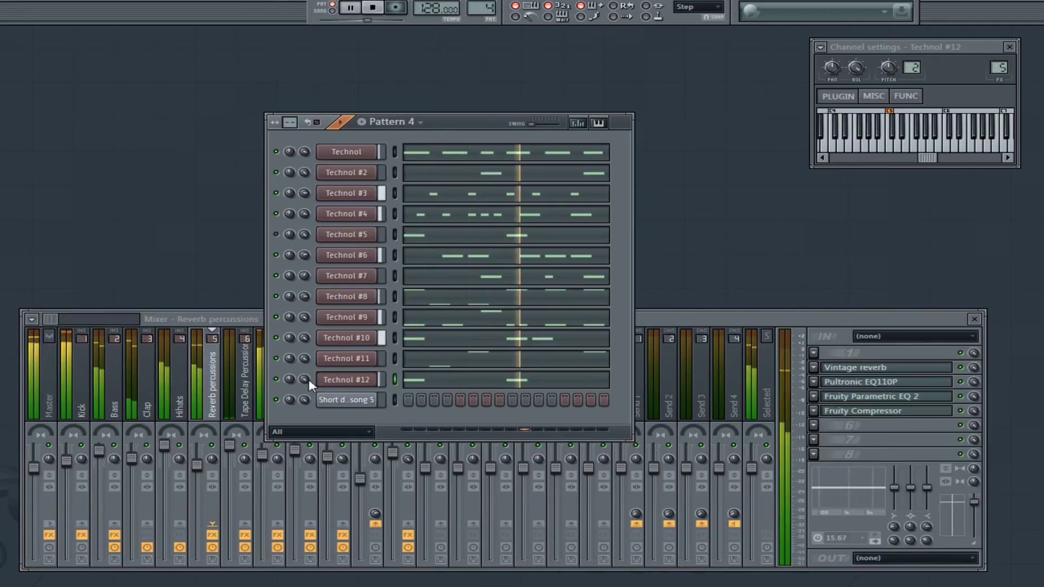
- Fine-tune the volume fader of the Reverb percussions mixer track and bring the pattern's channel list back to the front
click(180, 459)
drag(202, 455, 201, 463)
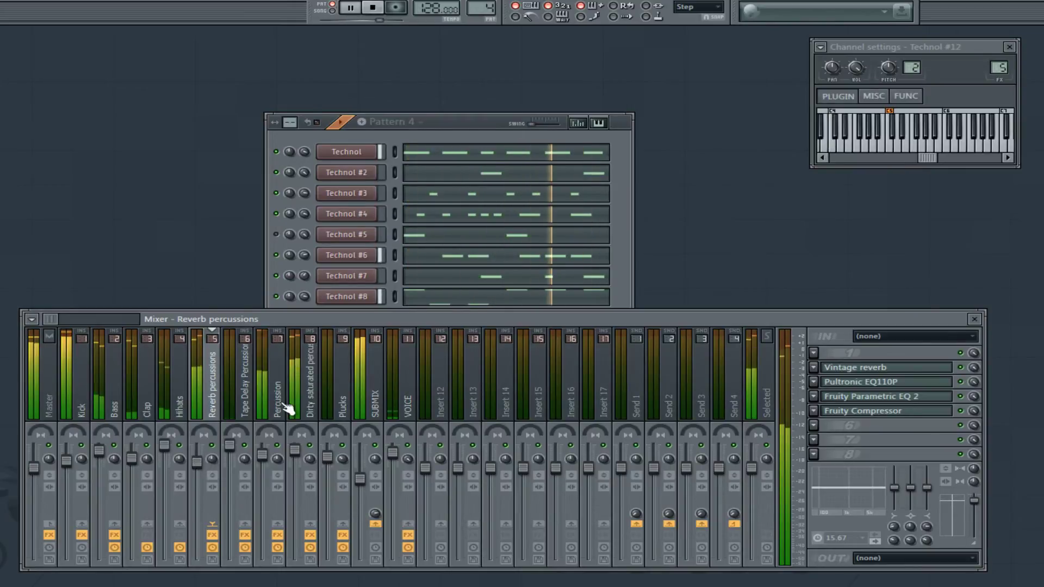
click(444, 126)
- Clone the Technol #12 channel, load Industrial metal kit 1 in the clone, and close its plugin window
right_click(336, 384)
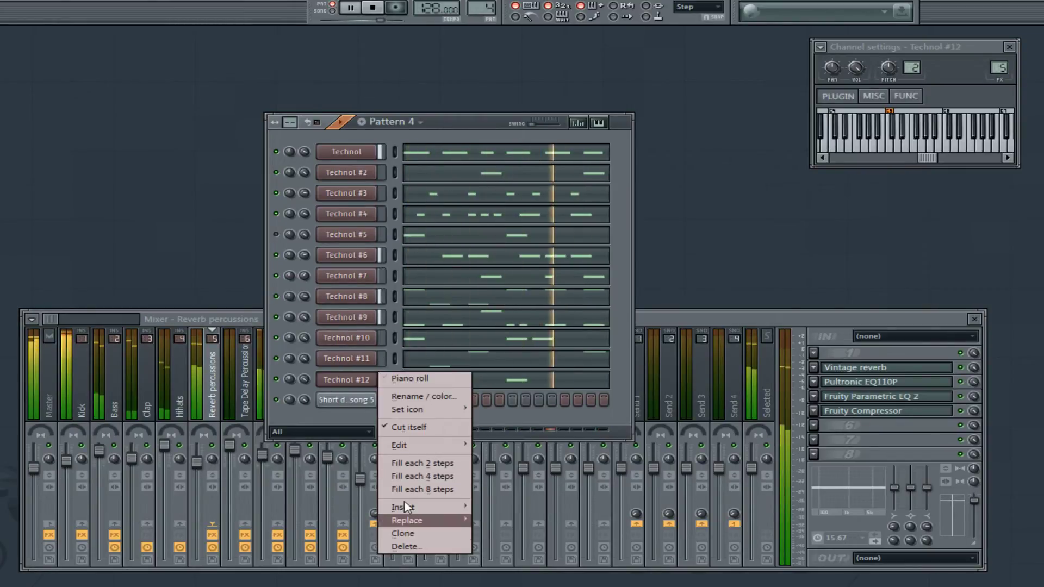
click(402, 534)
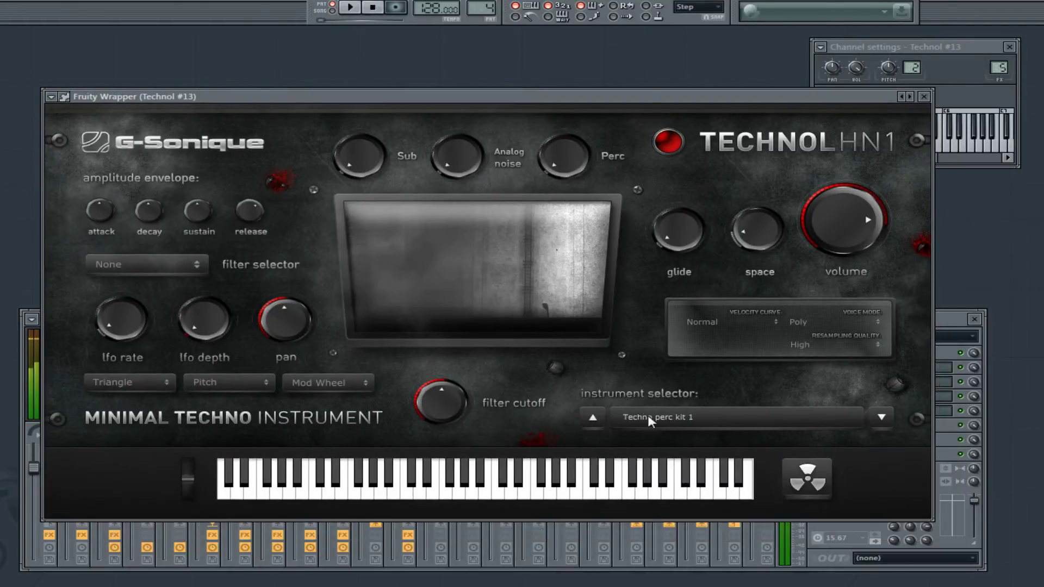
click(650, 419)
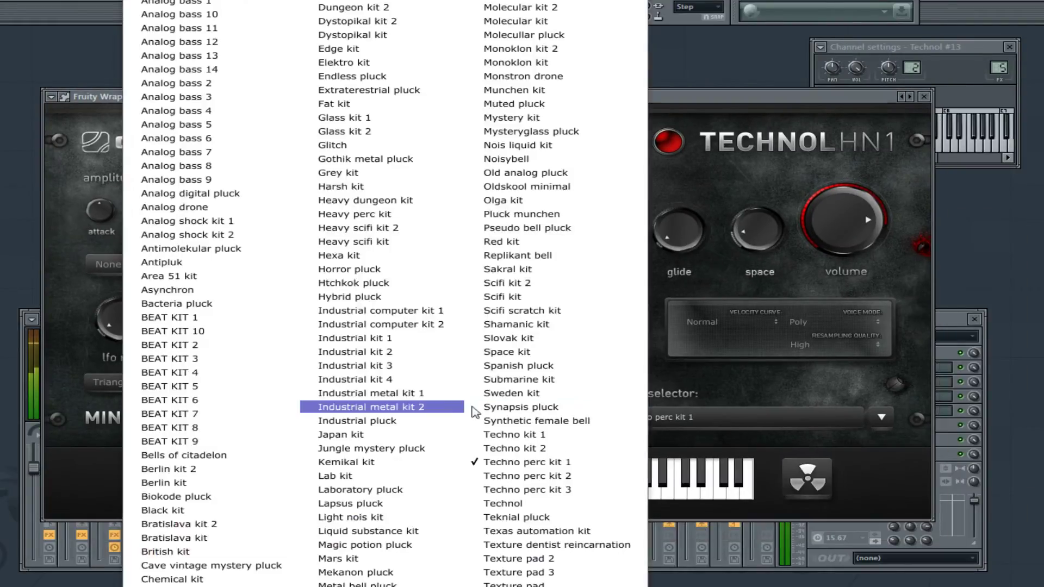
click(422, 396)
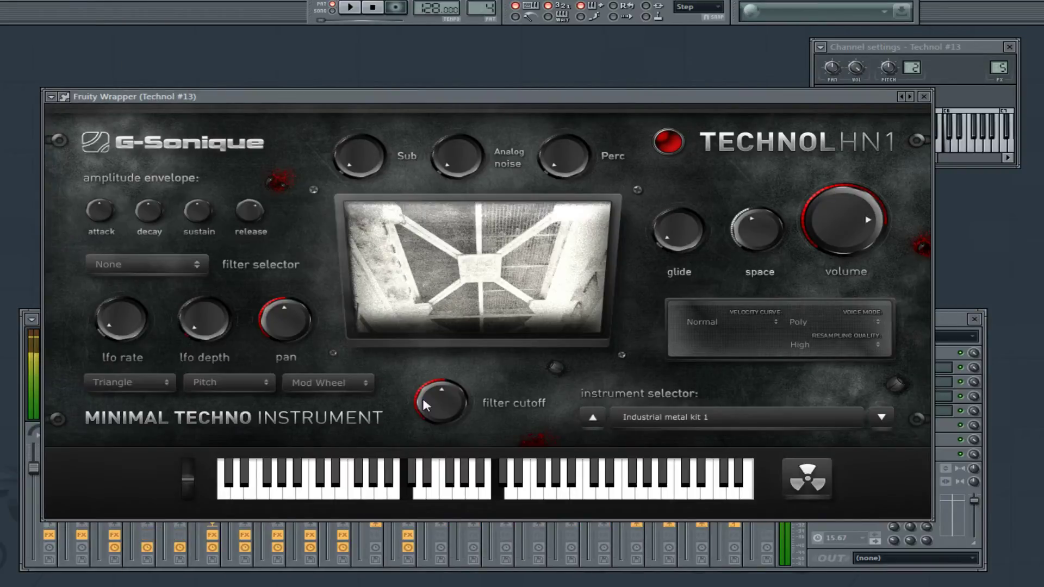
click(924, 97)
- Add a C6 note with slightly reduced velocity on step 7 of Technol #13's piano roll during playback
right_click(375, 400)
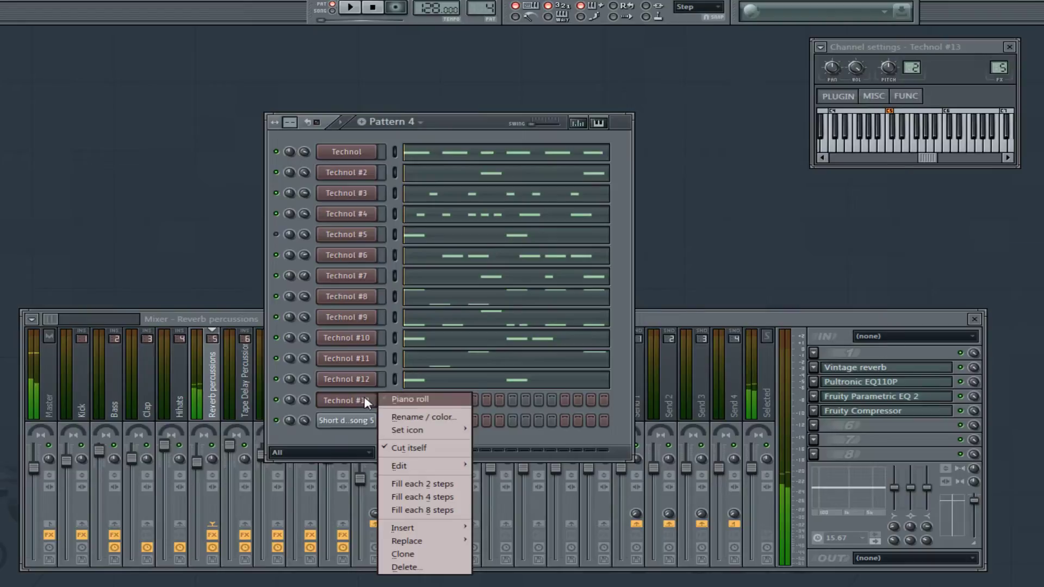
click(413, 405)
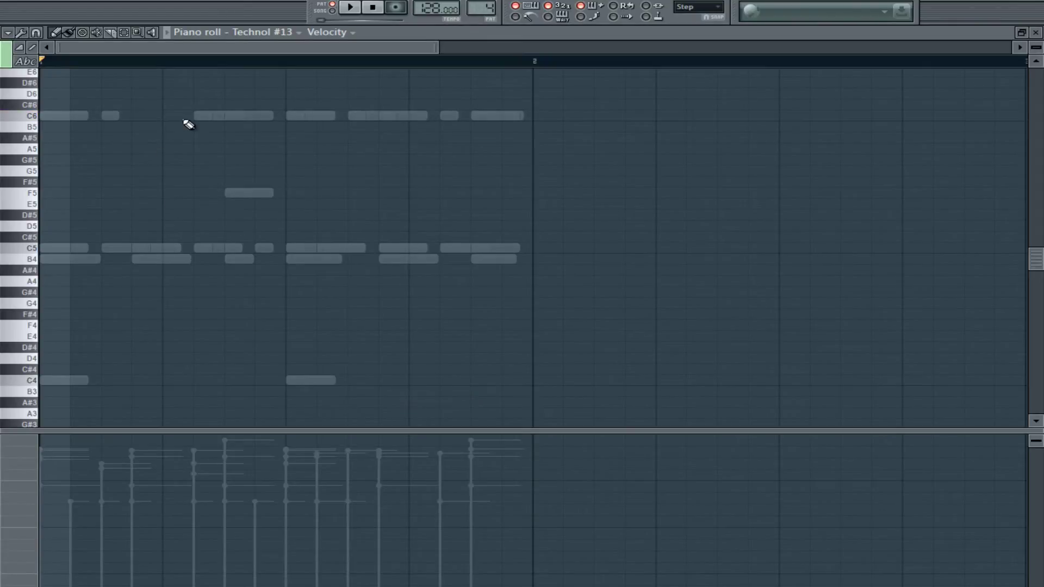
key(space)
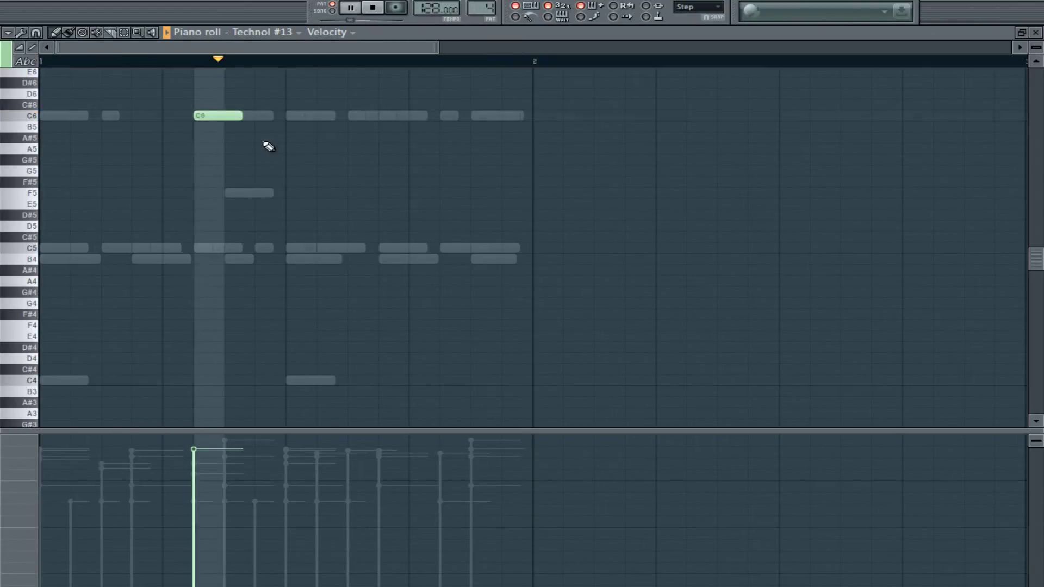
click(208, 462)
scroll(261, 207, up, 4)
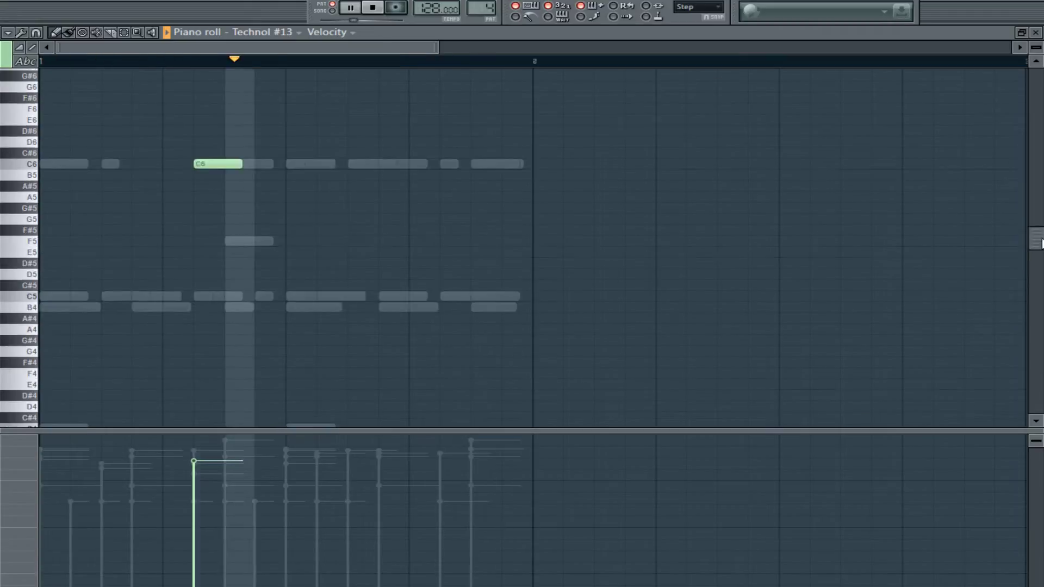
drag(204, 210, 234, 211)
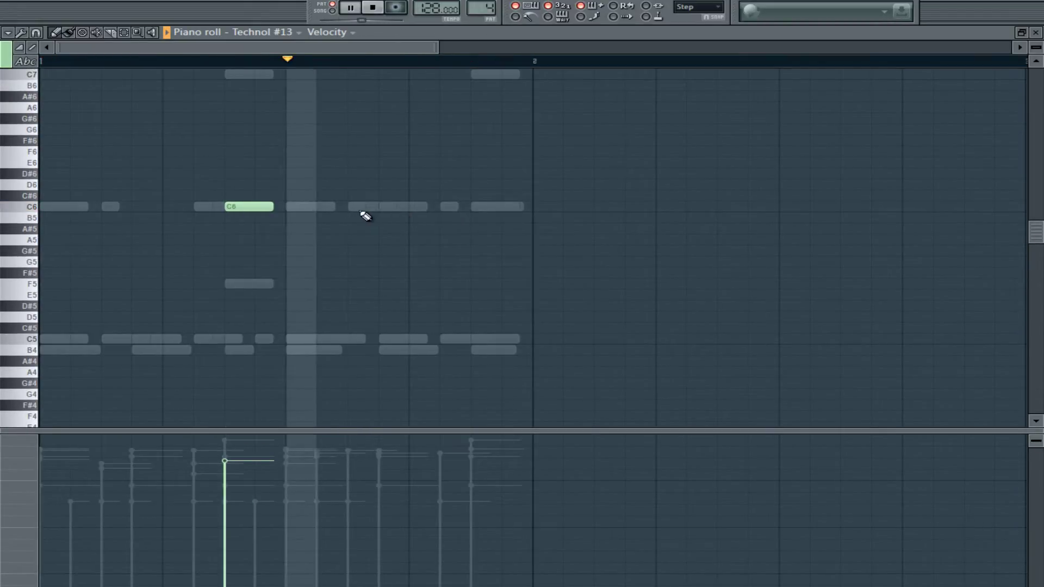
- Add B4 notes on steps 12 and 15 of Technol #13 at a higher velocity than its C6 note
ctrl+click(310, 351)
ctrl+click(401, 351)
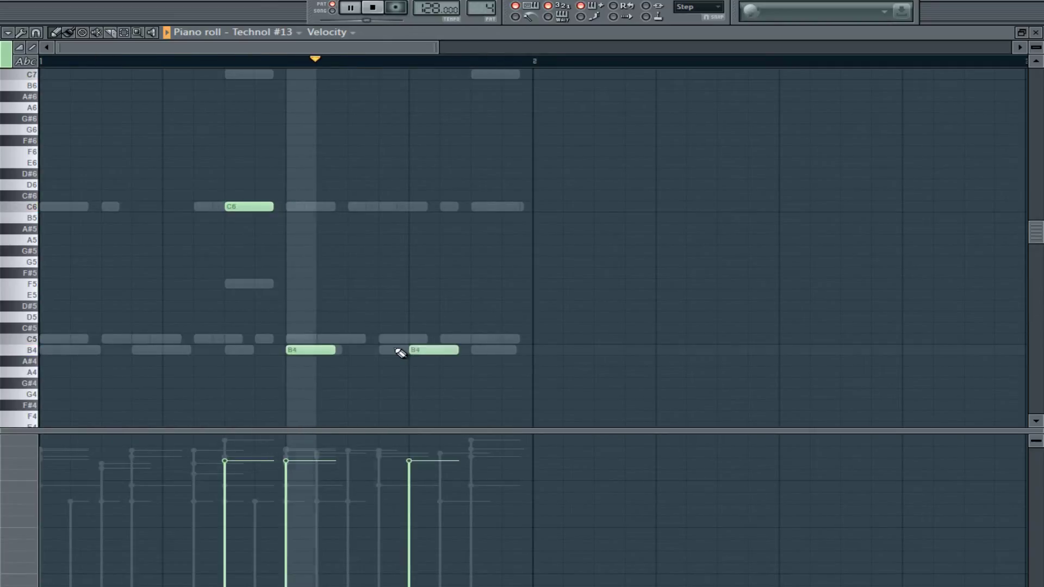
ctrl+click(329, 351)
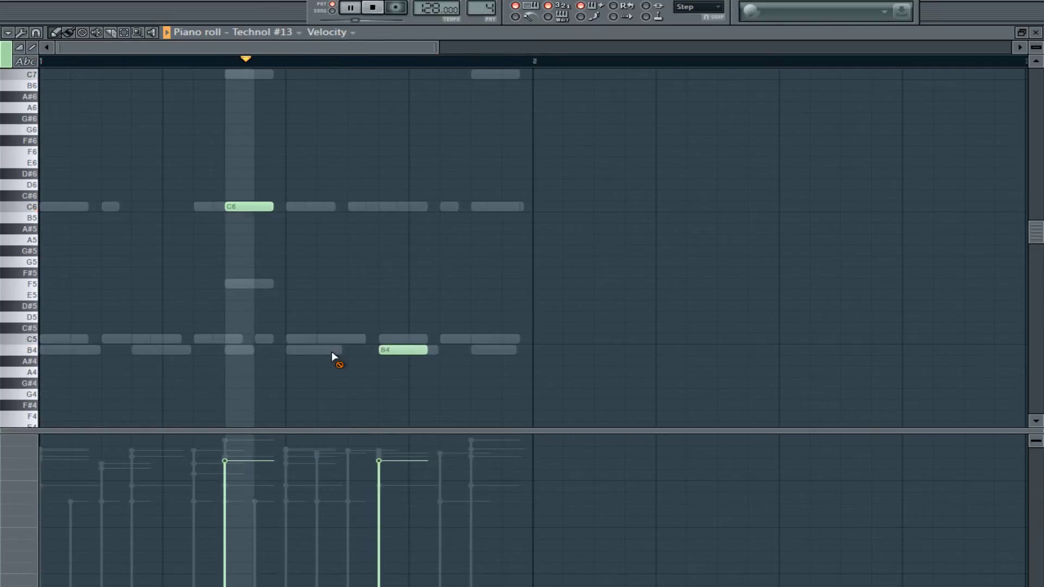
ctrl+click(474, 350)
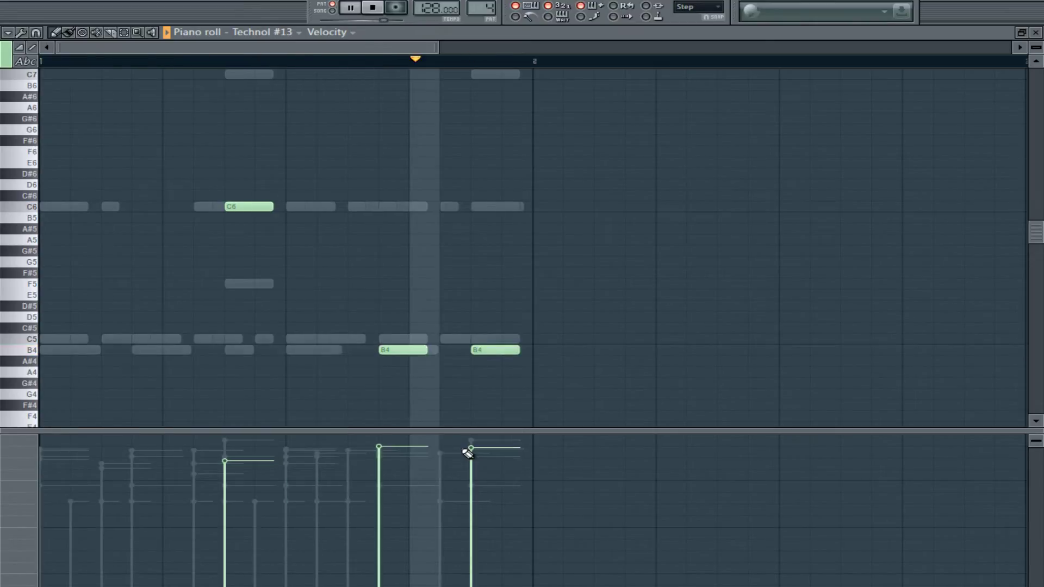
- Close the piano roll and carry all of Pattern 4's channel notes over into Pattern 5
click(1034, 32)
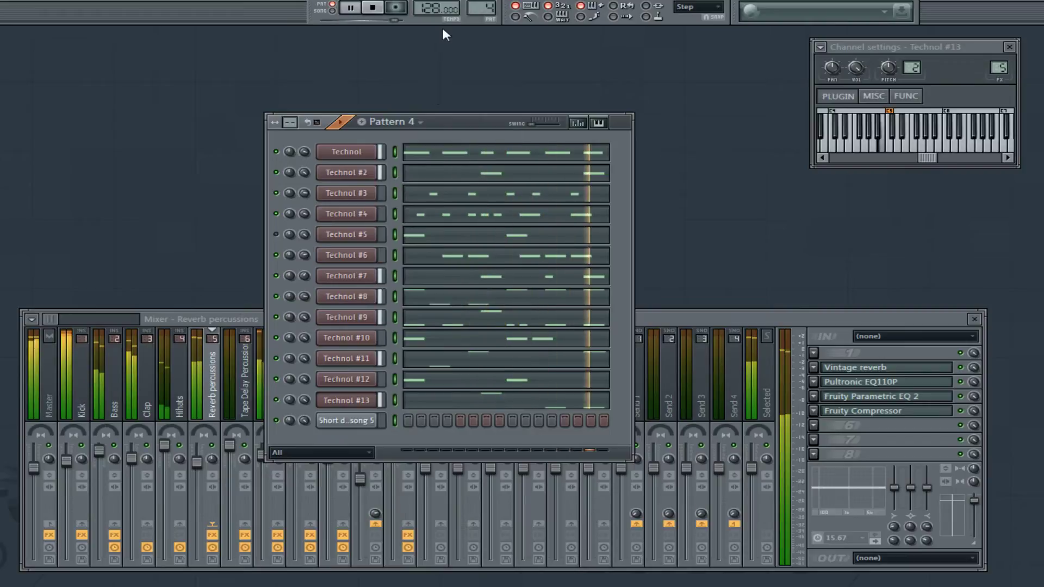
scroll(480, 8, up, 1)
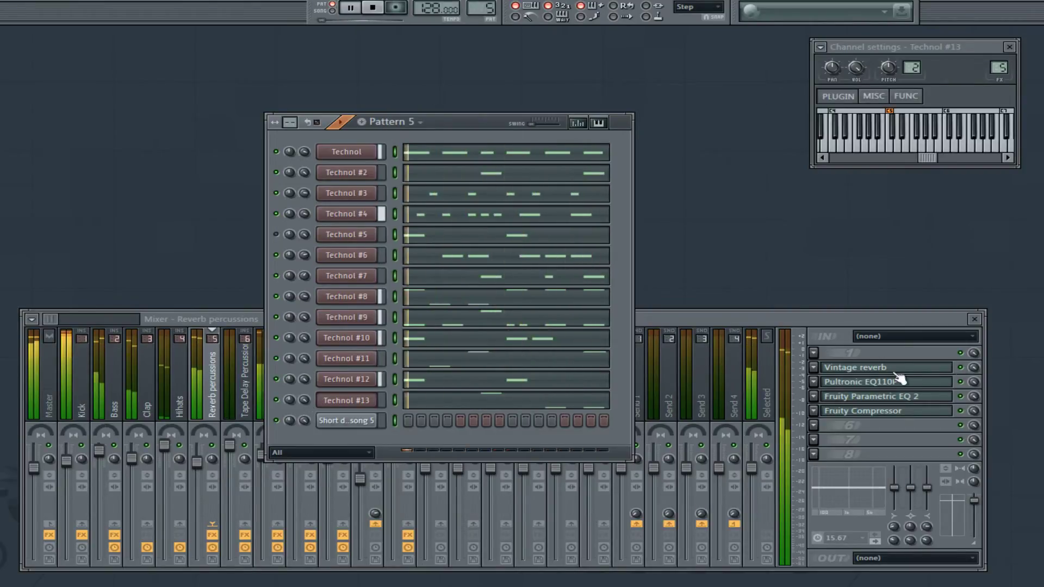
- On the Reverb percussions track, lower the Vintage reverb mix level and boost Parametric EQ 2 band 5 at about 1.5 kHz
drag(973, 368, 973, 380)
click(920, 398)
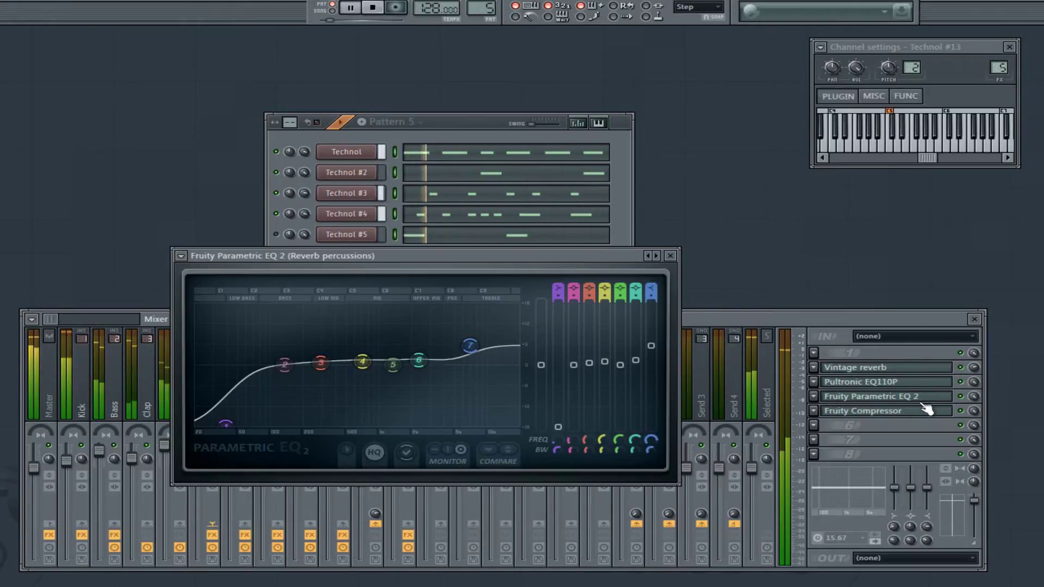
drag(362, 361, 402, 359)
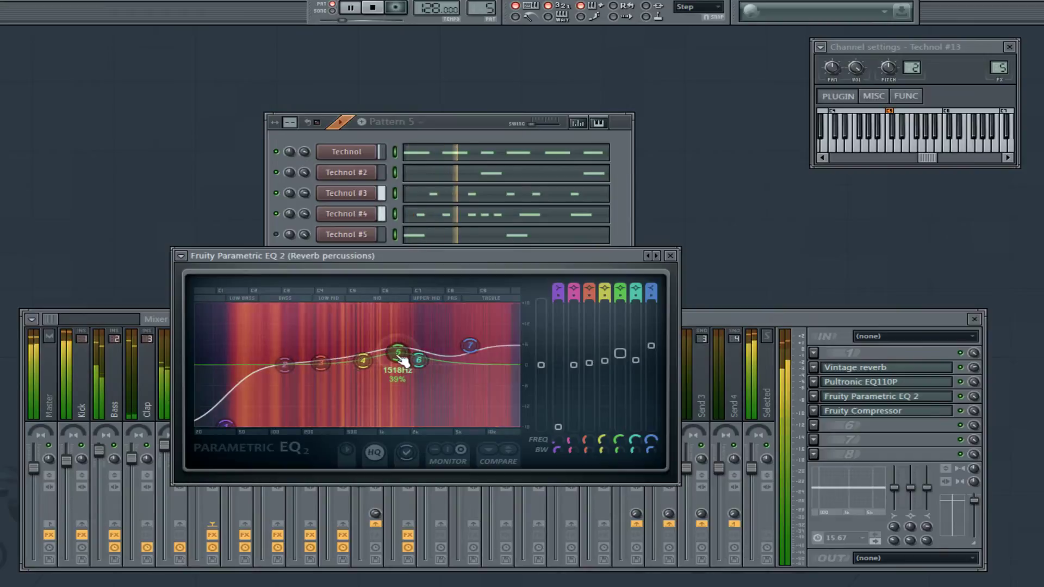
click(669, 255)
- Clone the Technol #13 channel in Pattern 5 and close the clone's plugin window
click(459, 126)
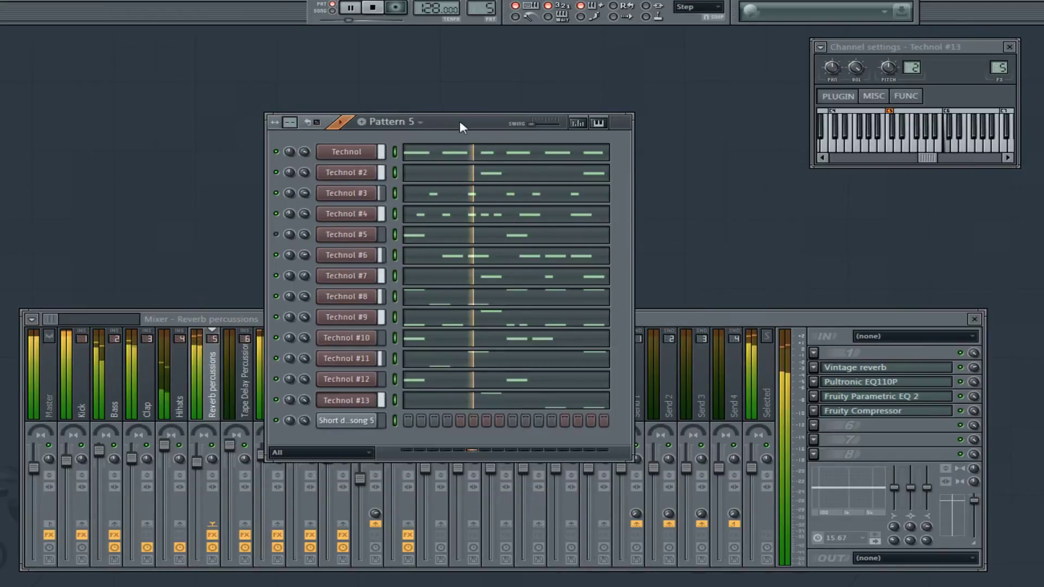
right_click(347, 400)
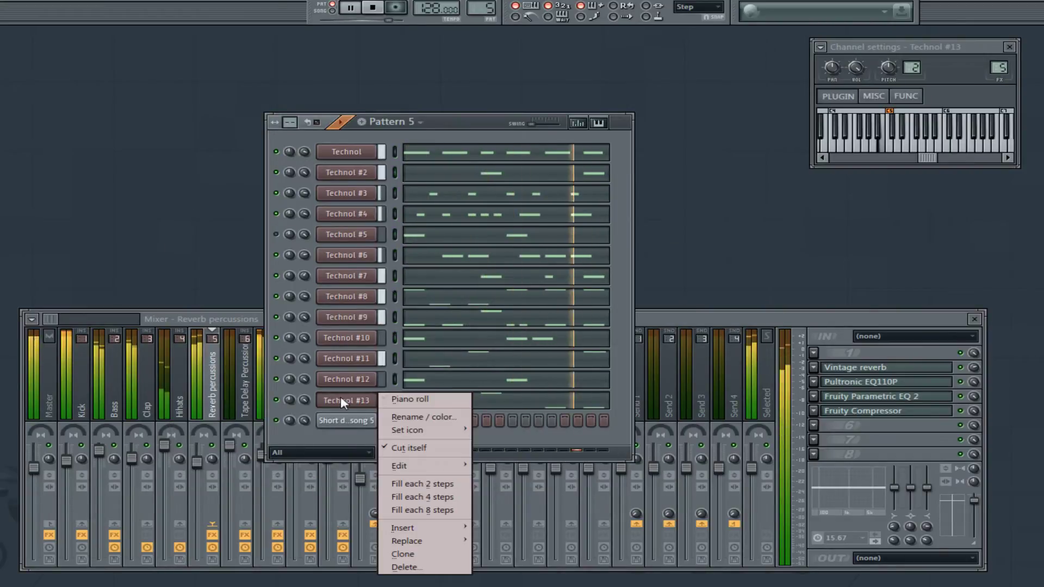
click(404, 554)
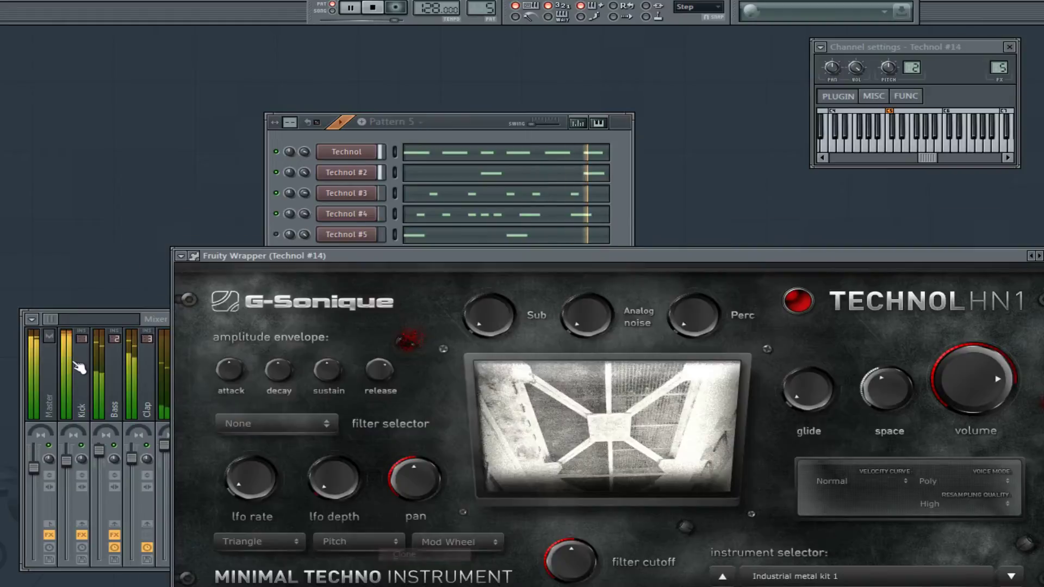
drag(1018, 255, 823, 256)
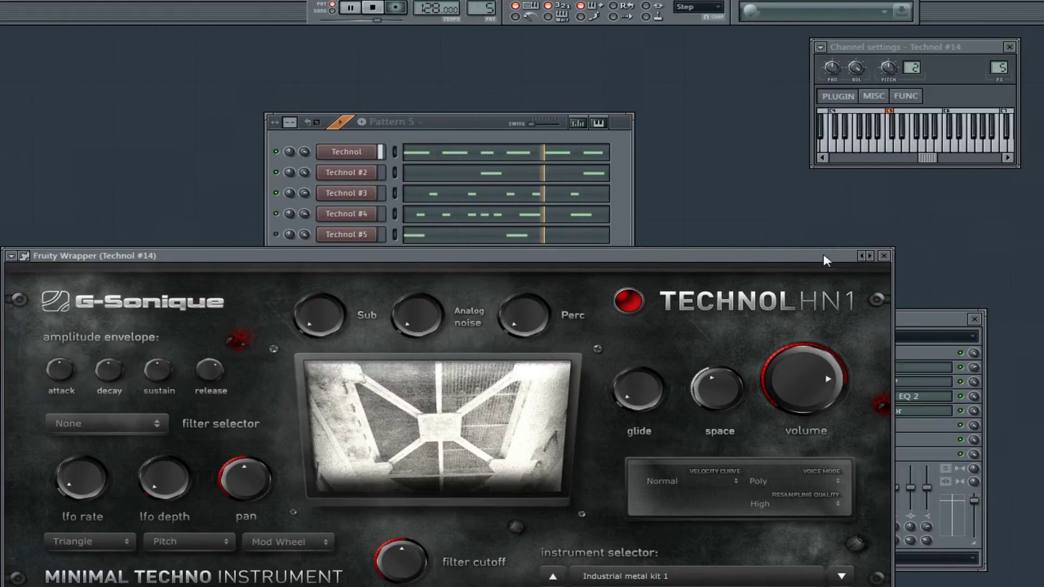
click(882, 255)
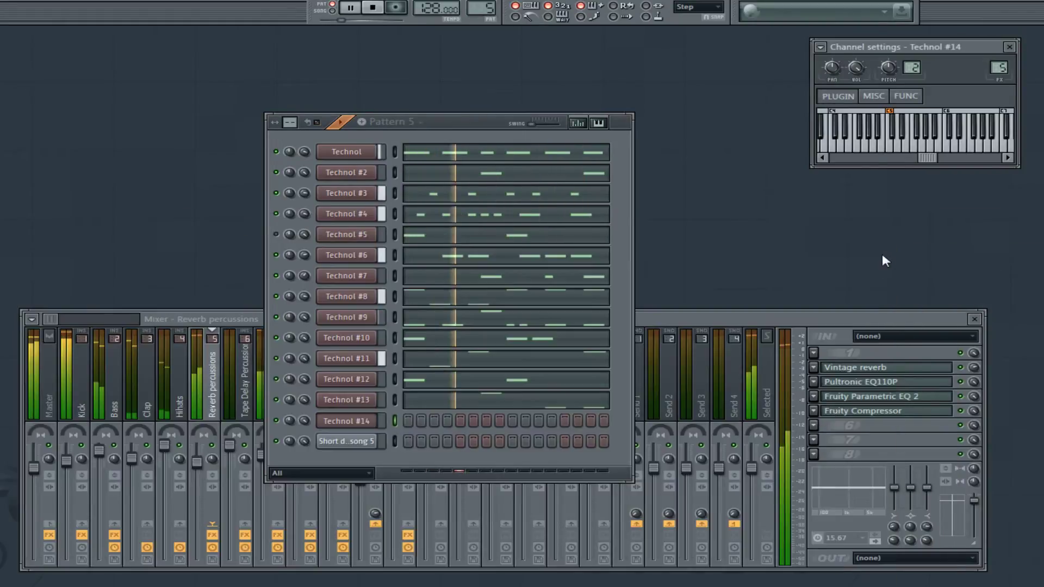
- Lower the Perc amount in the first Technol channel's instrument and set that channel's root note to C6
click(353, 155)
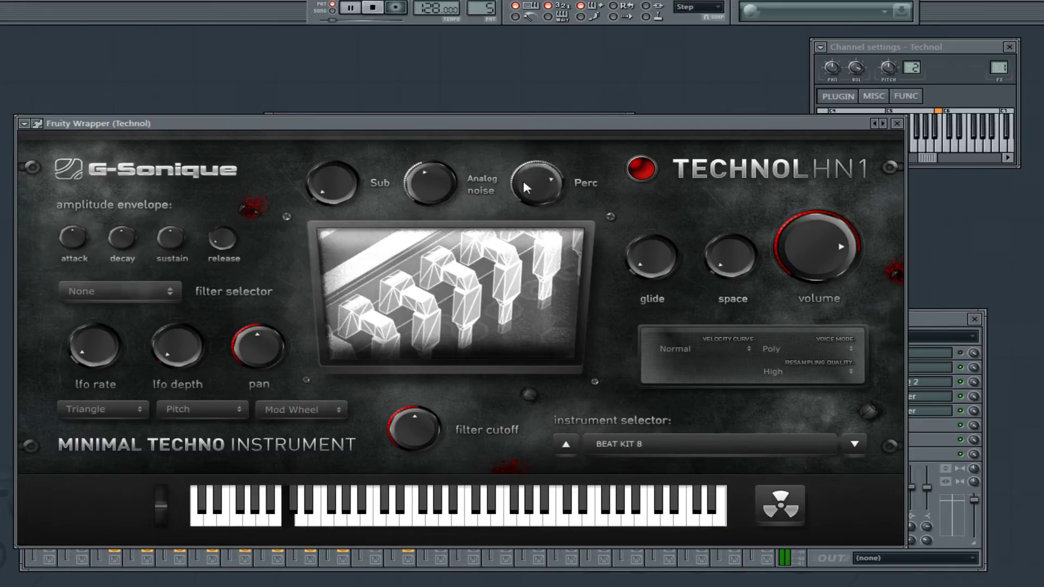
drag(523, 181, 531, 242)
click(898, 124)
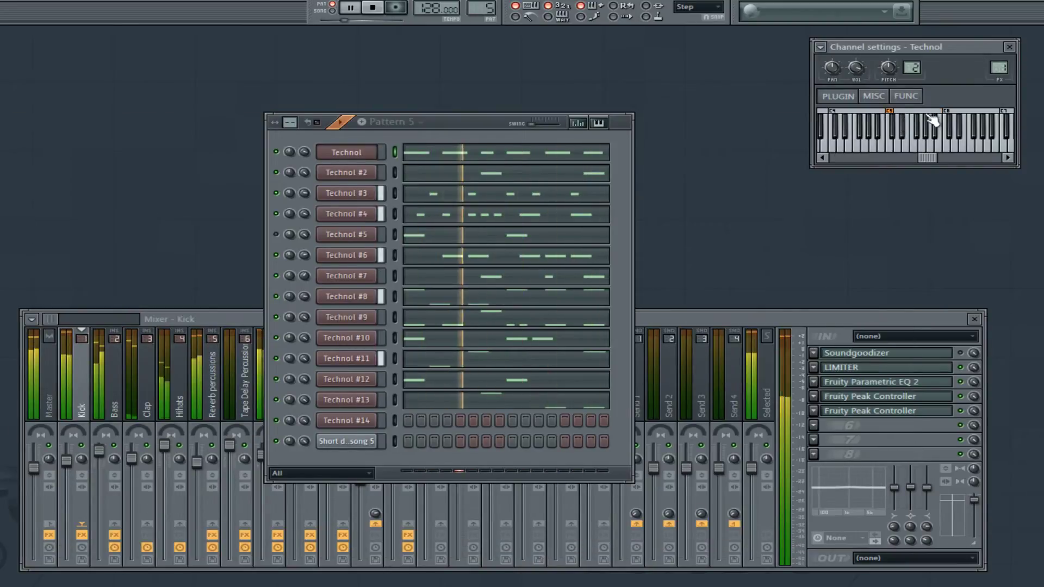
right_click(949, 118)
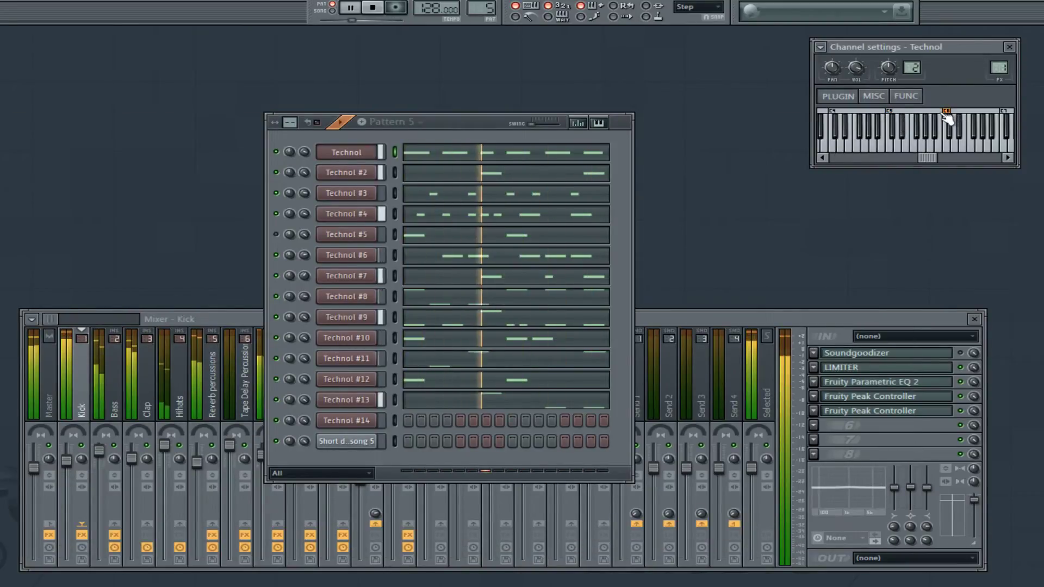
- Load the Industrial computer kit 1 instrument in the Technol #14 channel and close its plugin window
click(1009, 47)
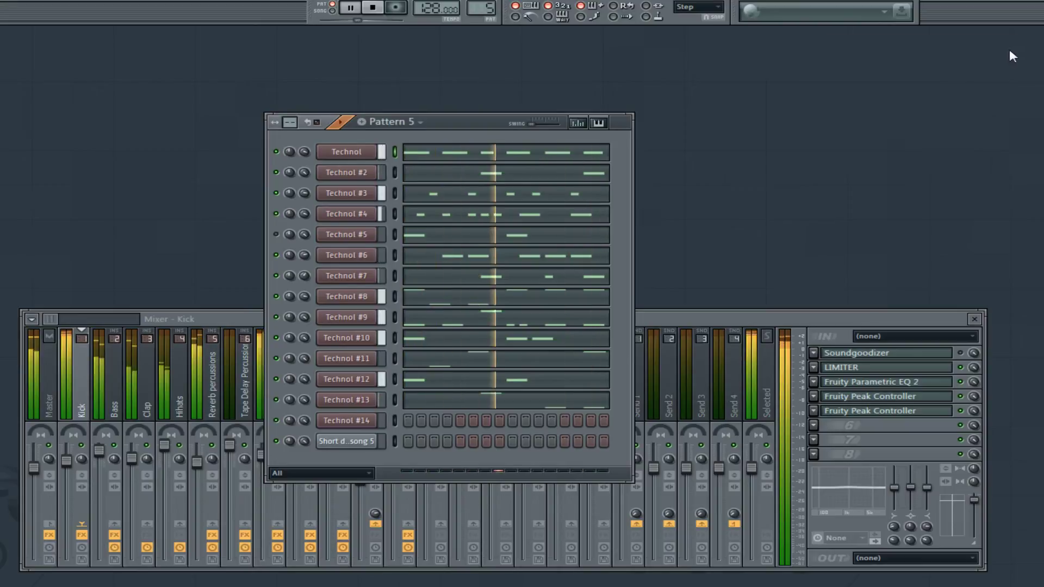
click(346, 420)
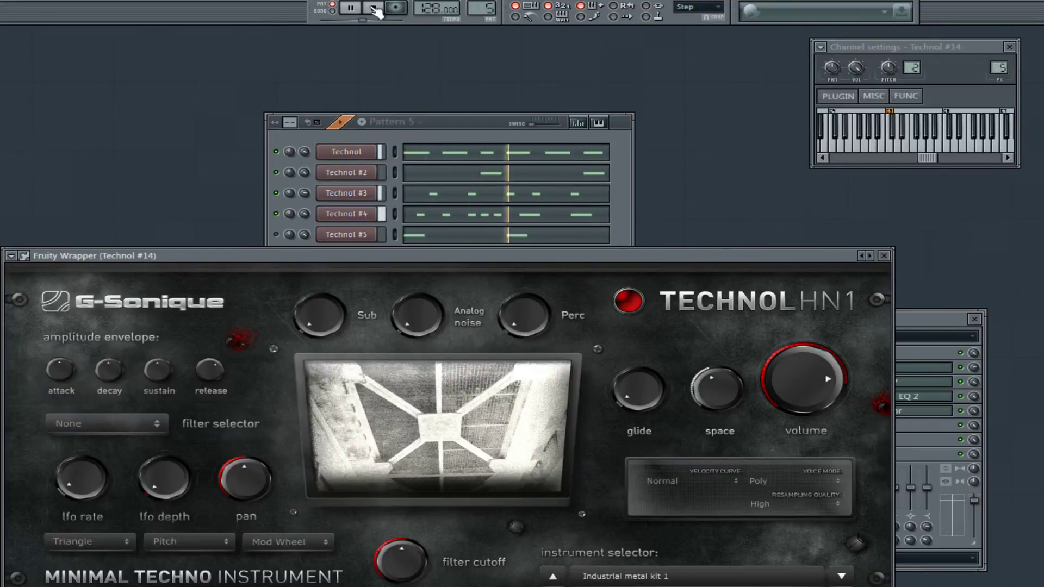
drag(380, 255, 431, 139)
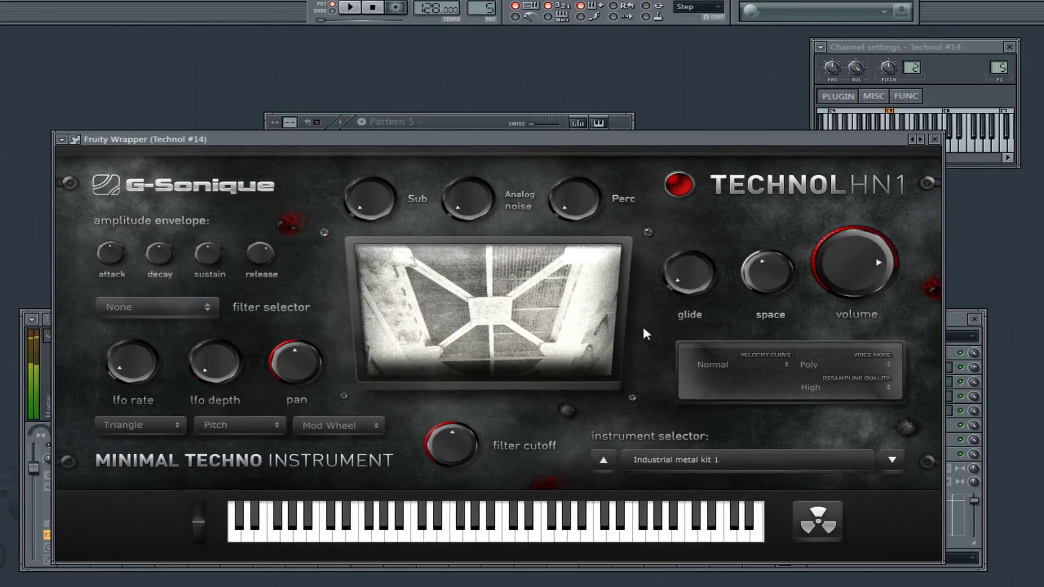
click(673, 458)
click(413, 314)
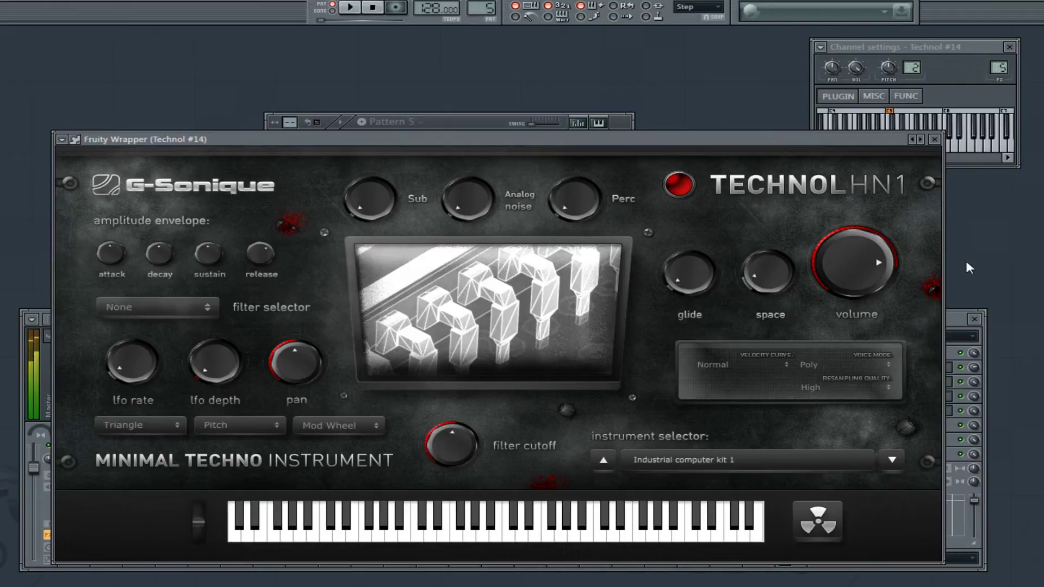
click(934, 139)
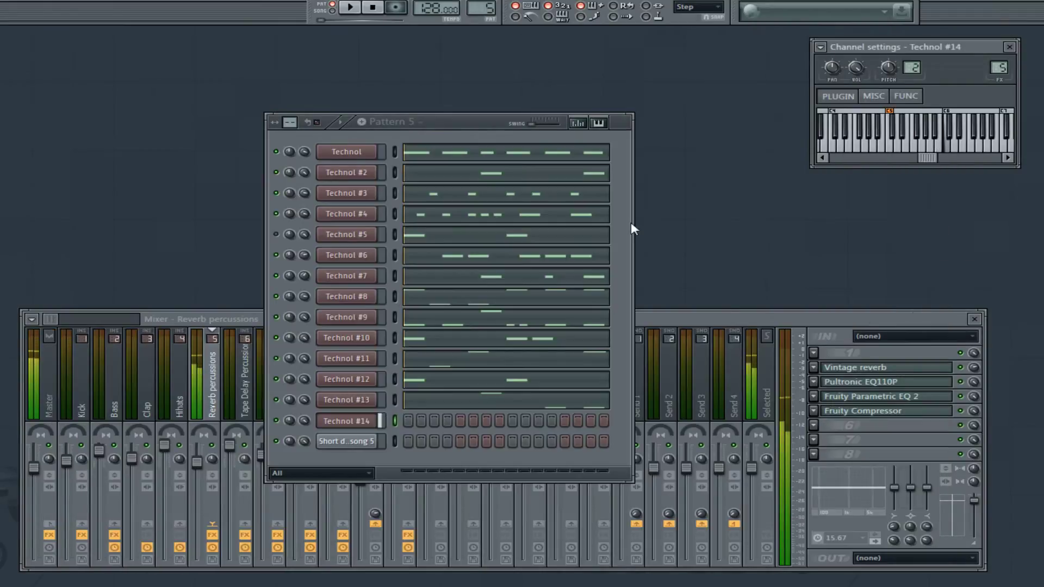
- Place a single C6 note on step 3 of the Technol #14 channel in its piano roll
right_click(380, 420)
click(408, 420)
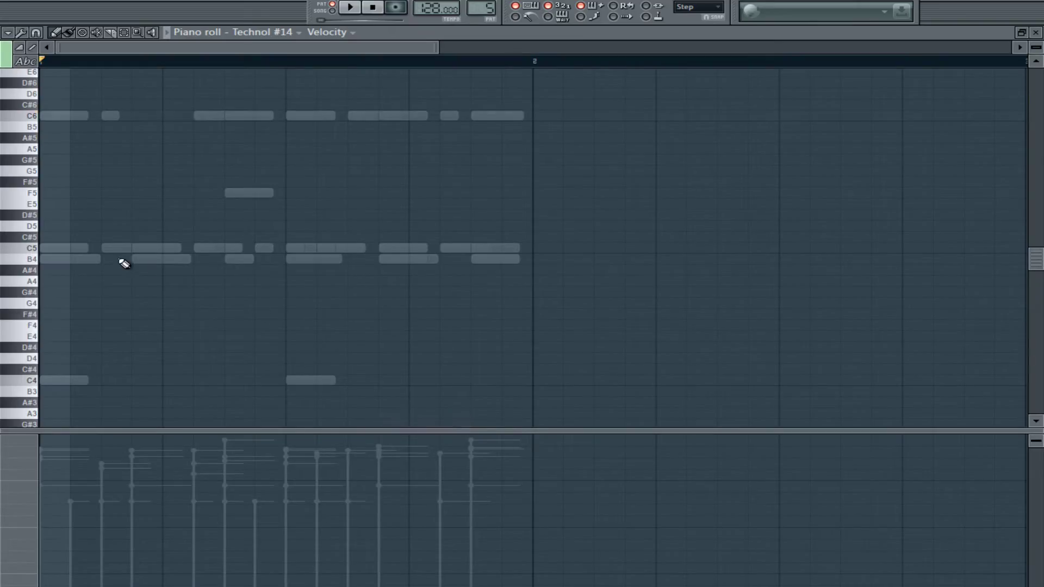
click(349, 9)
drag(1038, 265, 1040, 217)
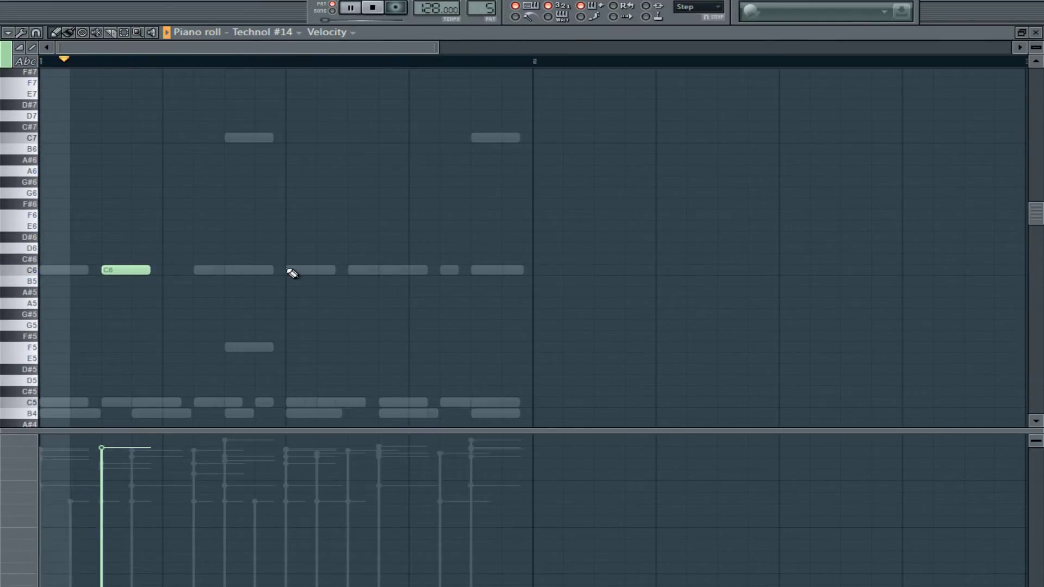
key(F7)
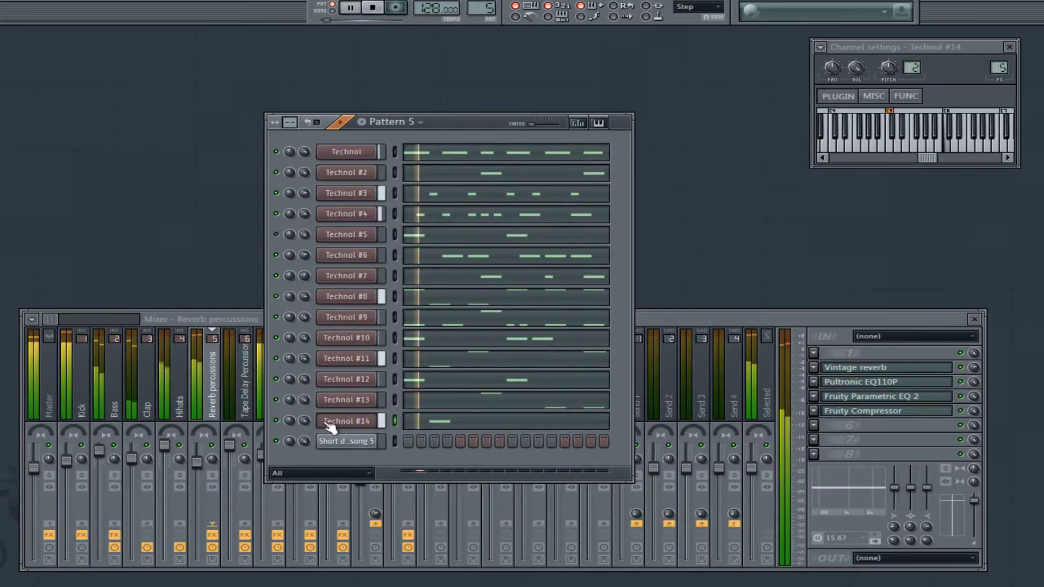
- Clone the Technol #14 channel and load Industrial computer kit 2 in the clone
right_click(329, 424)
click(429, 575)
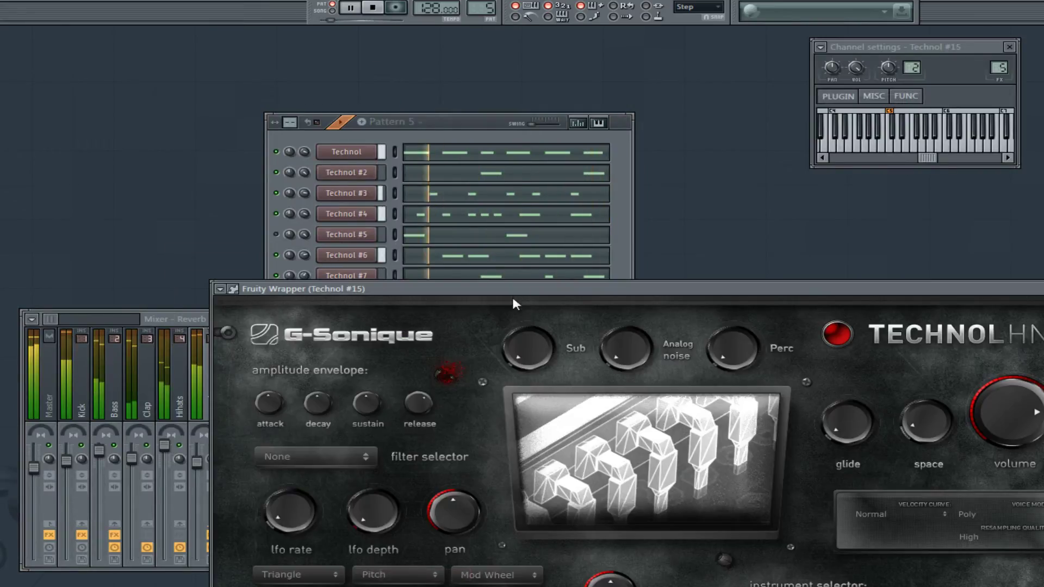
drag(491, 291, 356, 162)
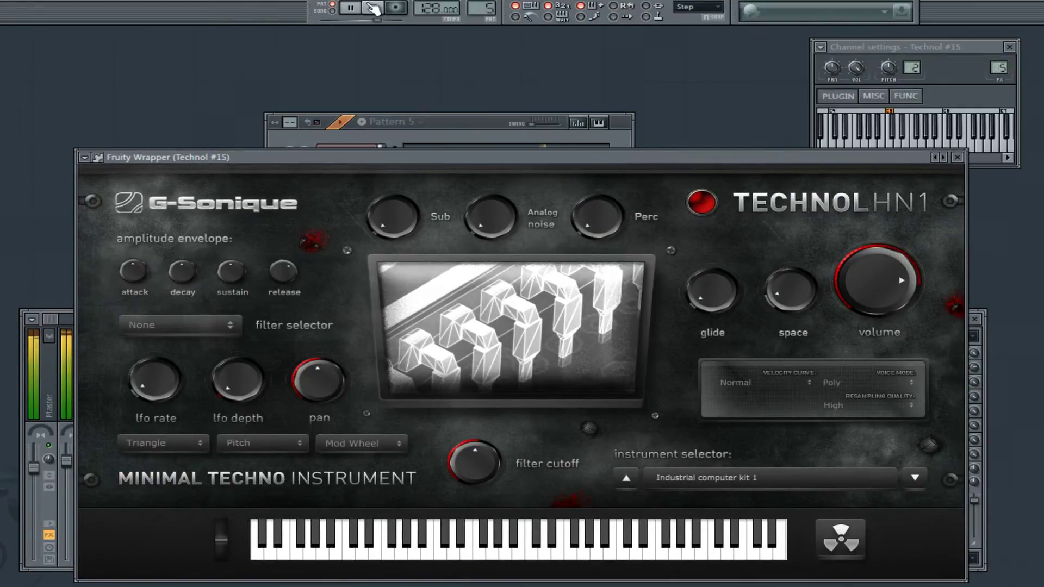
click(668, 487)
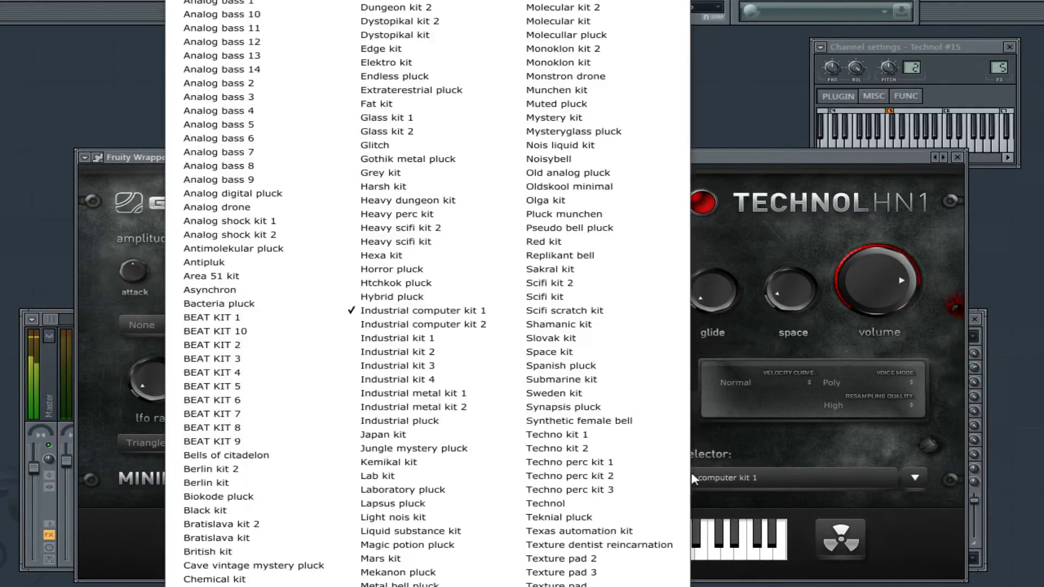
click(433, 327)
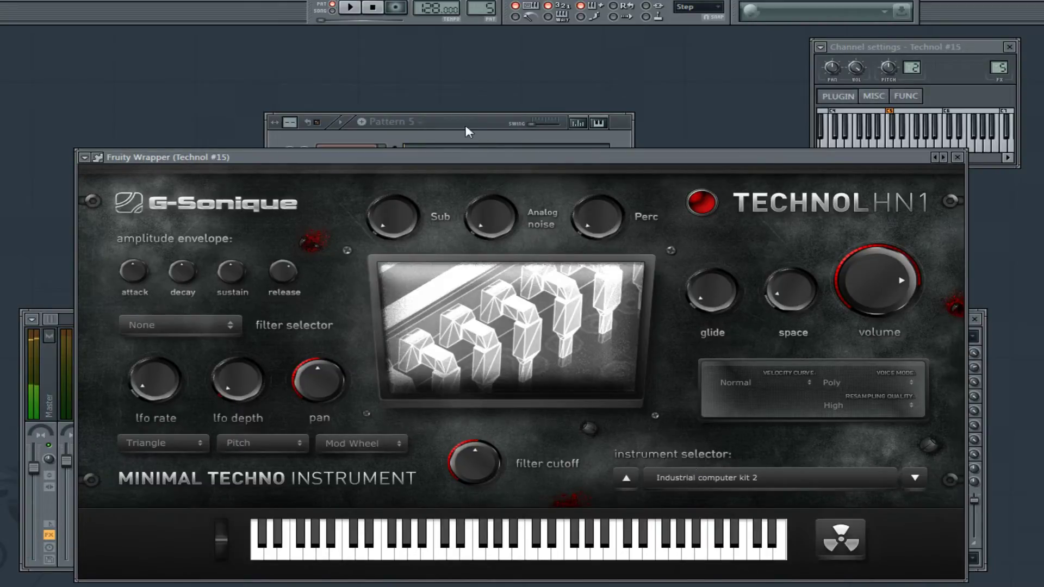
- Route the Technol #15 channel to mixer track 6, Tape Delay Percussions, and return to the channel rack
click(50, 325)
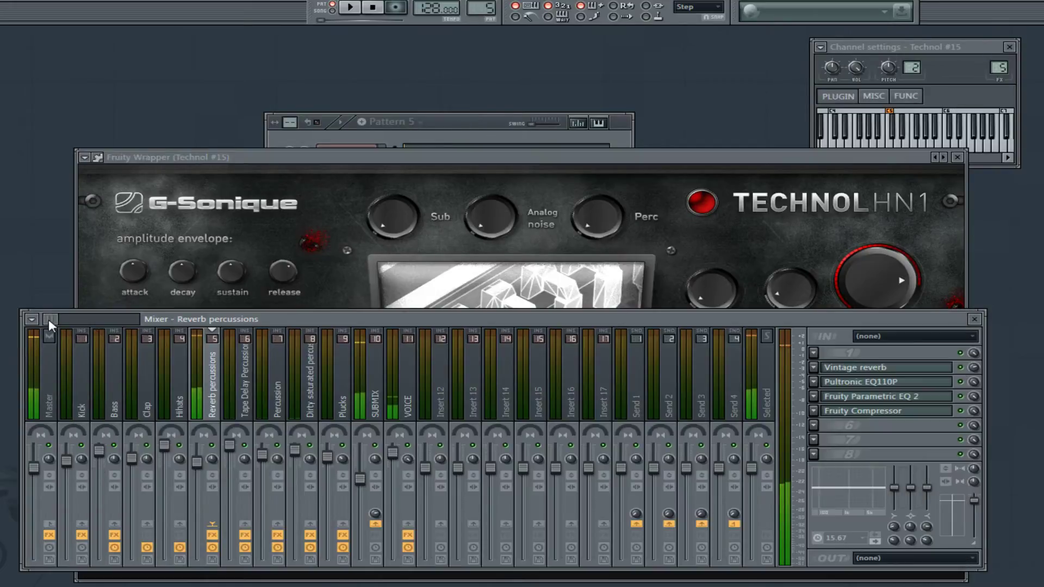
drag(999, 70, 998, 62)
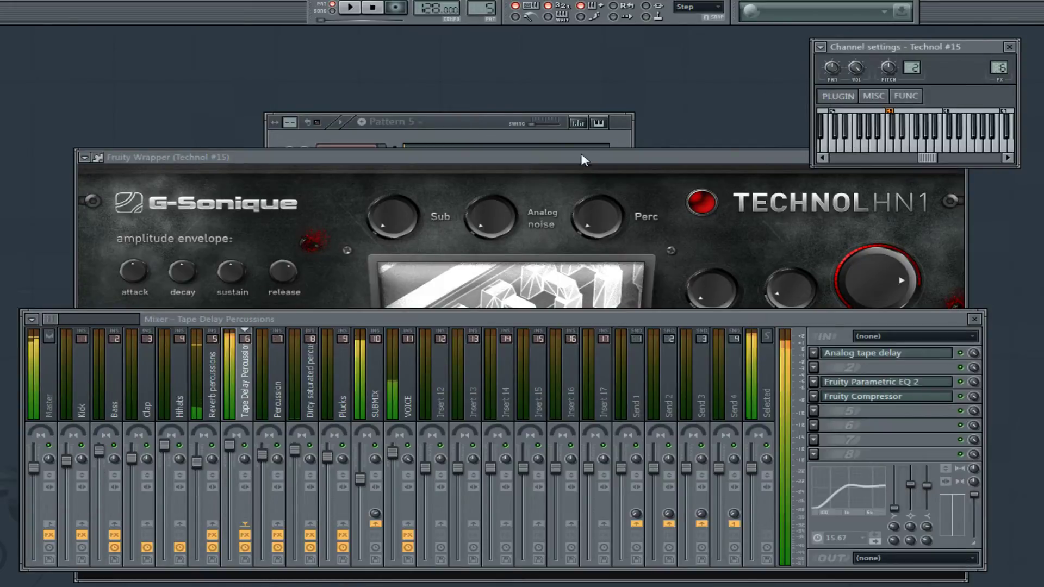
click(471, 126)
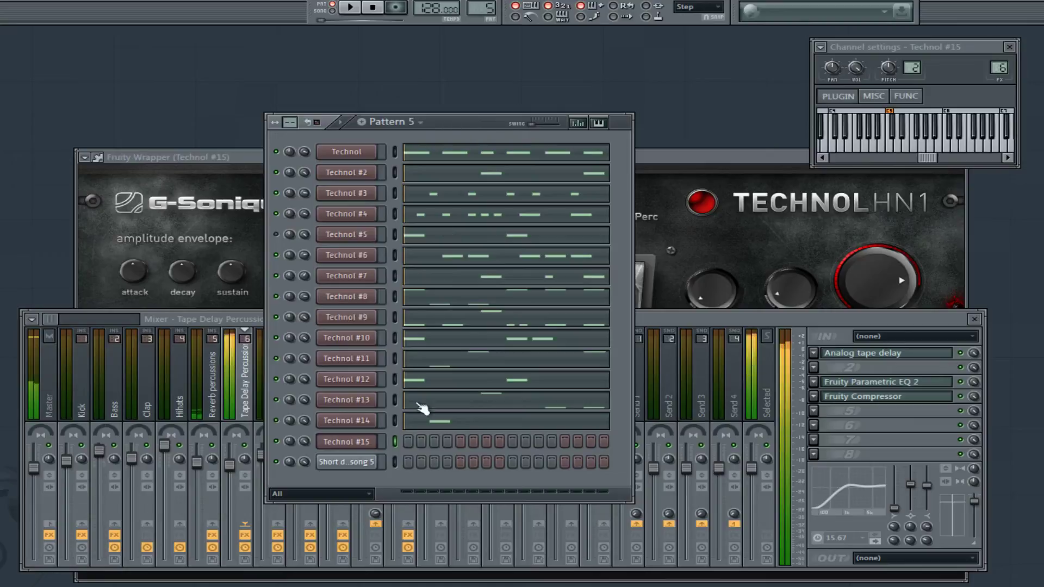
- Place a single C5 note on step 1 of the Technol #15 channel in its piano roll
right_click(367, 445)
click(403, 433)
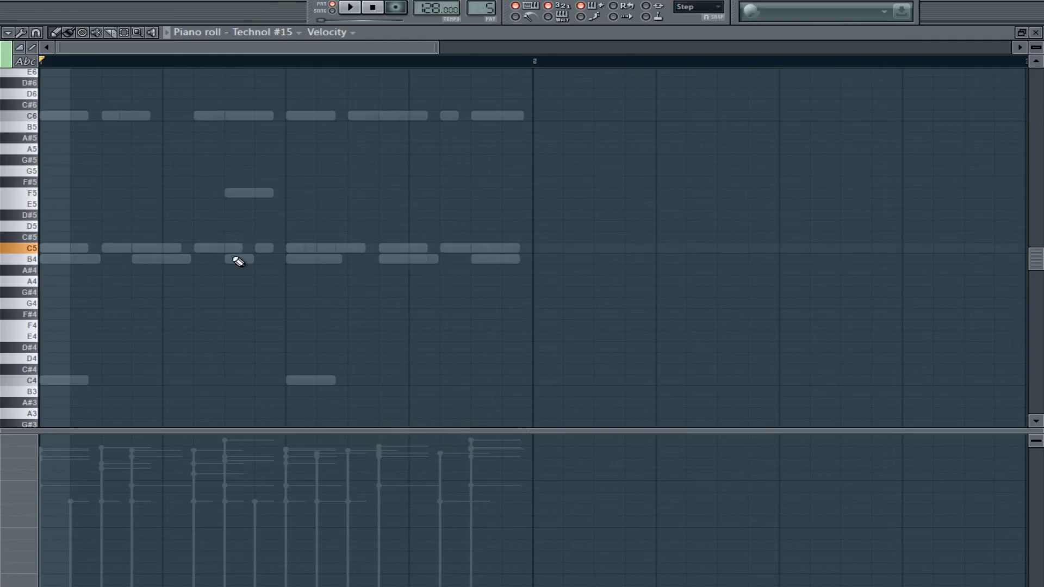
click(351, 7)
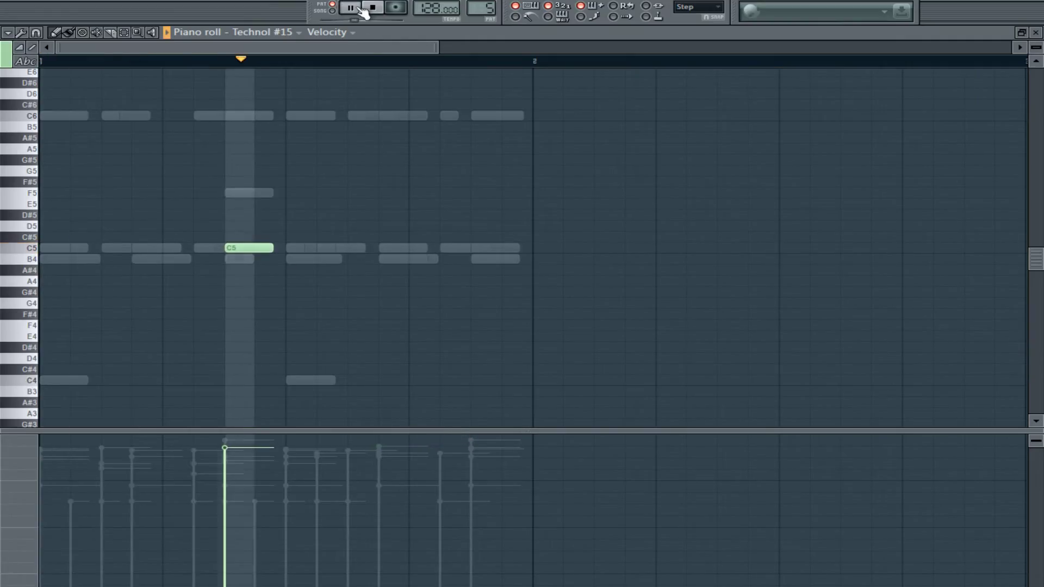
drag(232, 248, 49, 248)
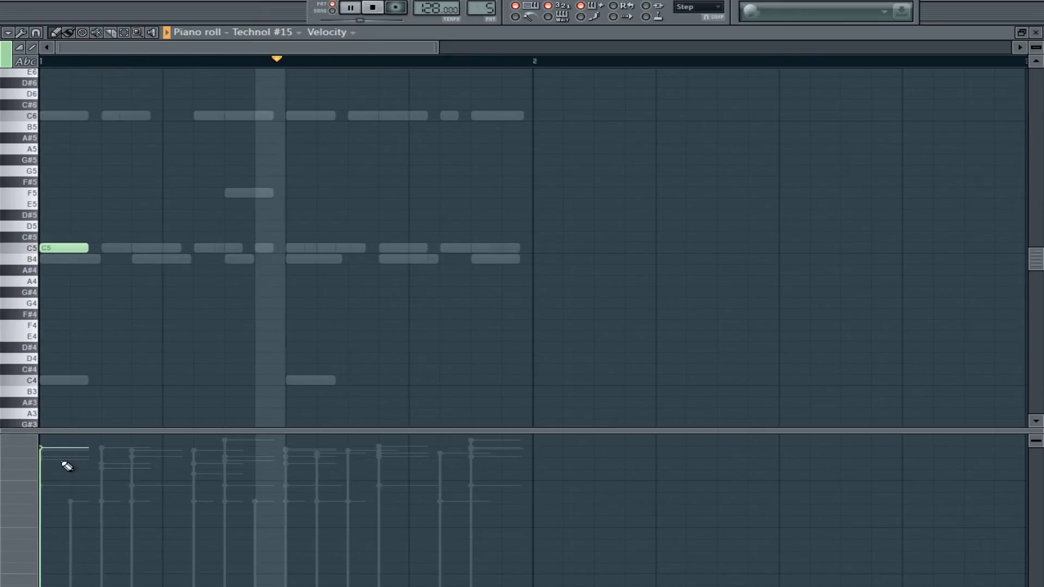
key(F7)
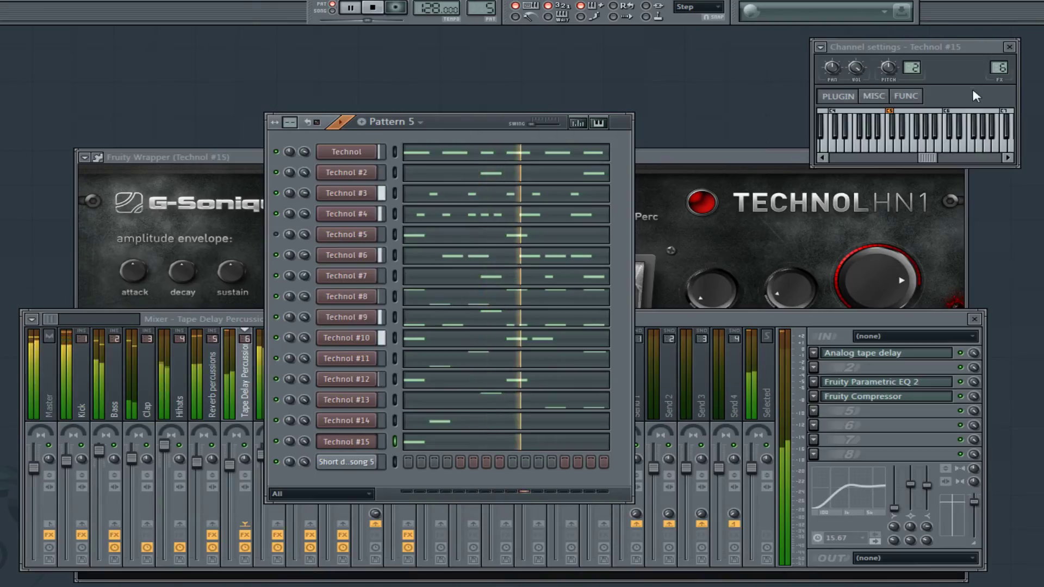
- Route the Technol #15 channel to mixer track 7, Percussion
click(742, 317)
scroll(994, 67, up, 2)
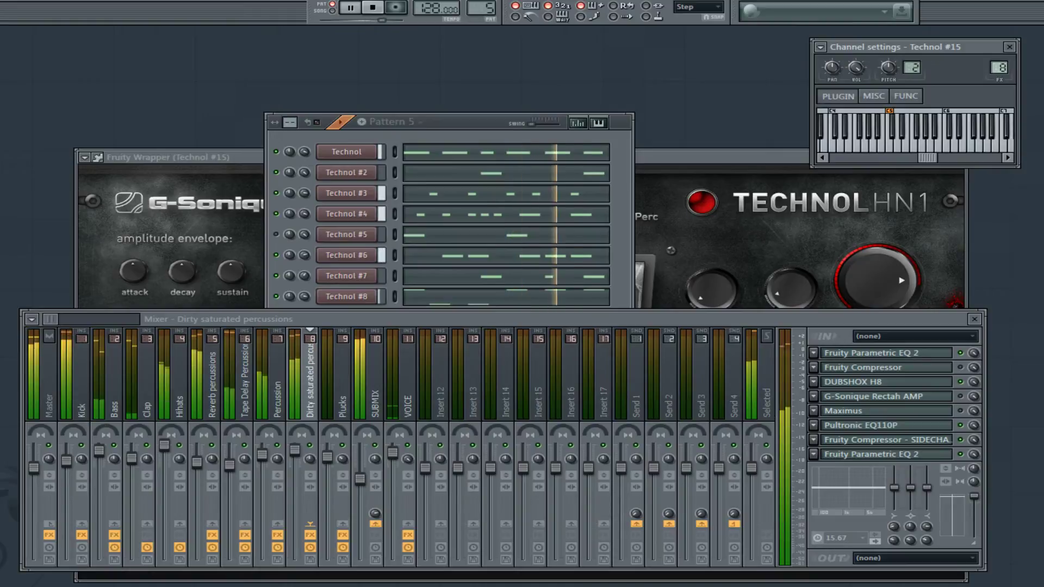
scroll(995, 65, down, 1)
click(526, 145)
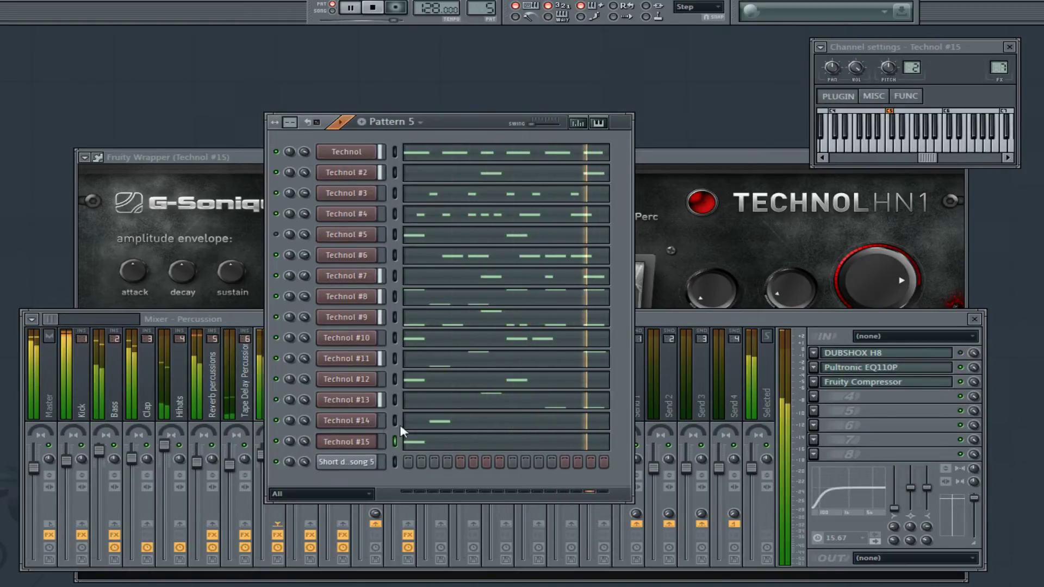
- Review the Technol #14 instrument and the notes of Technol #14 and Technol #15 in Pattern 5
click(351, 421)
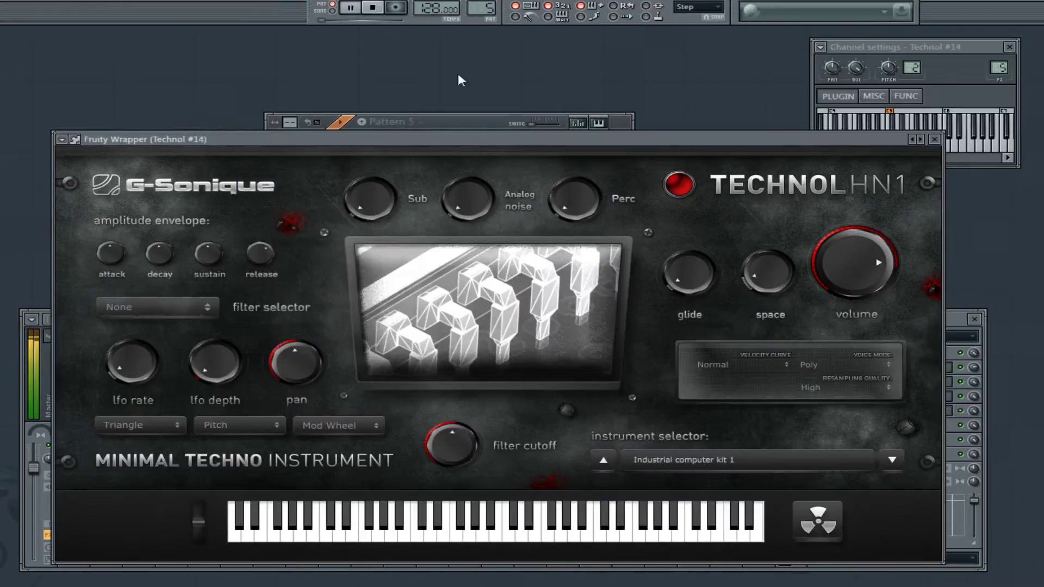
click(458, 125)
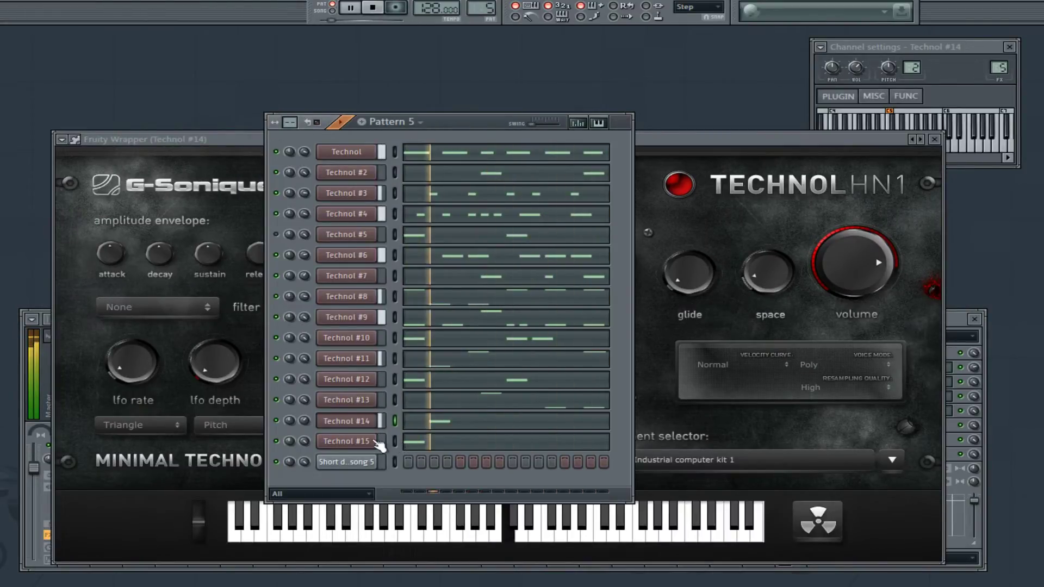
click(433, 425)
drag(126, 248, 104, 249)
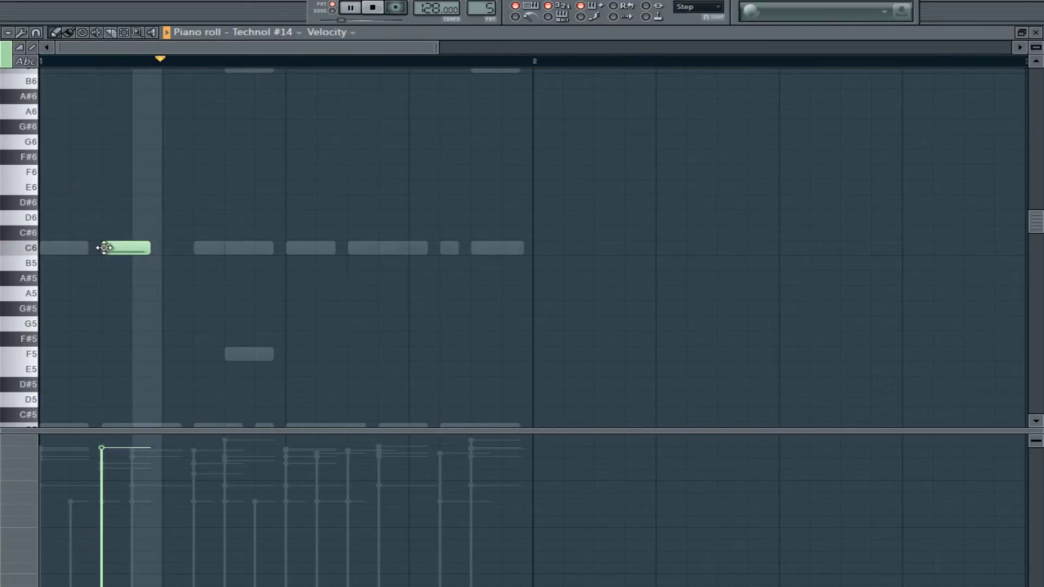
click(1035, 32)
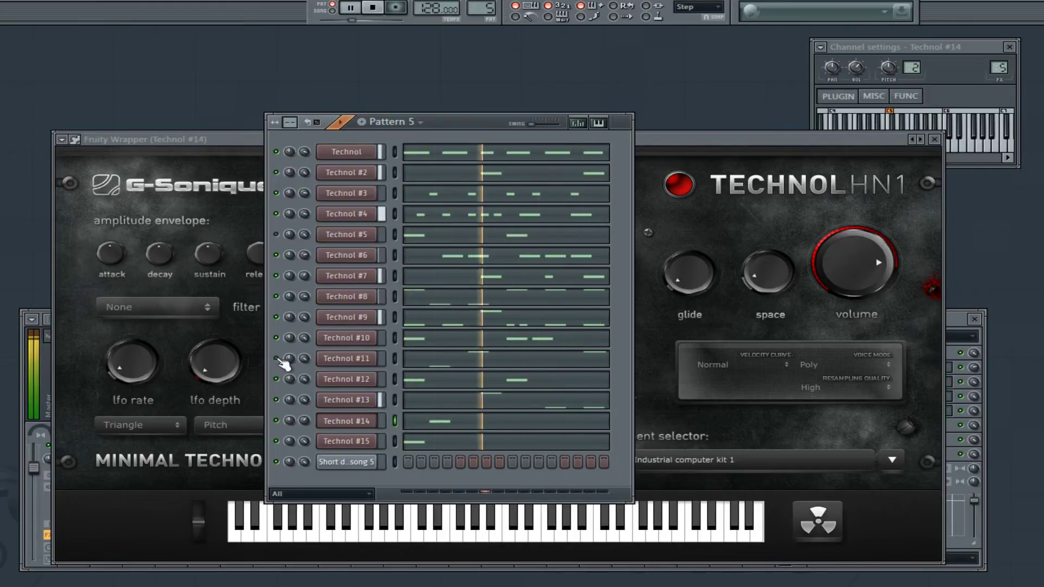
click(411, 441)
key(space)
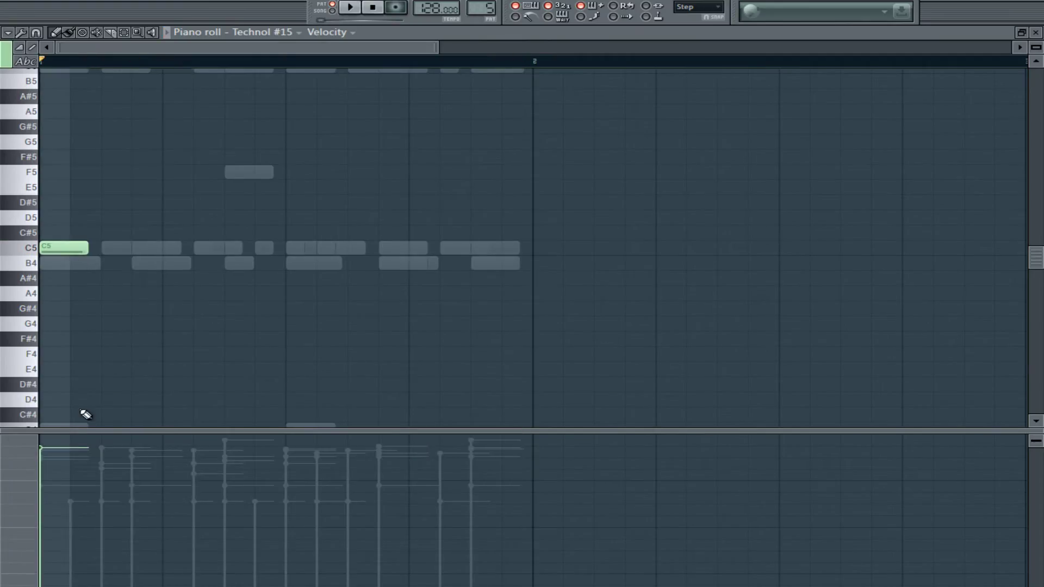
click(1036, 32)
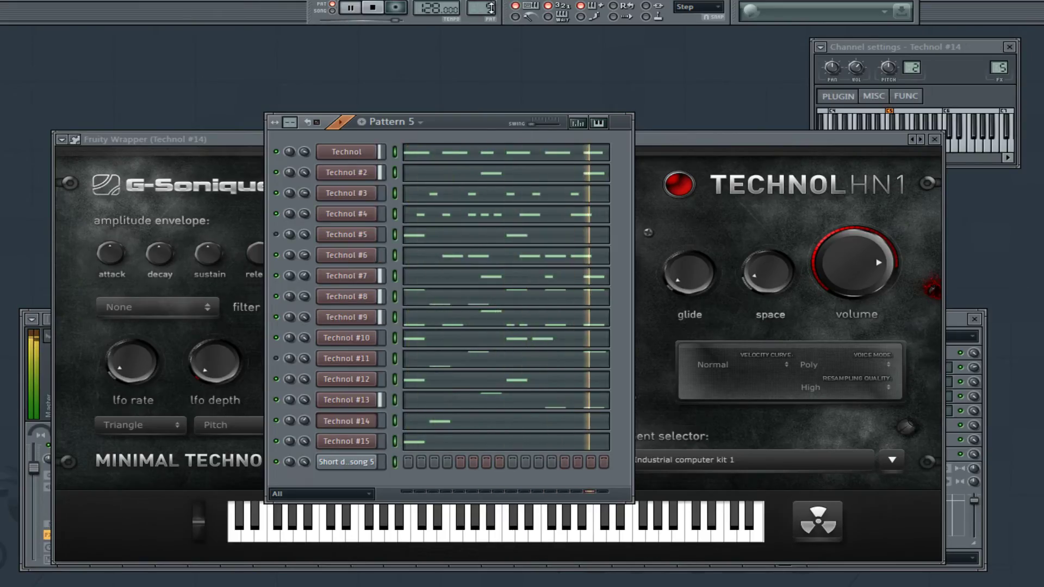
- Try extra C5 notes on steps 5 and 8 of Technol #15 in Pattern 6 and remove them
click(415, 438)
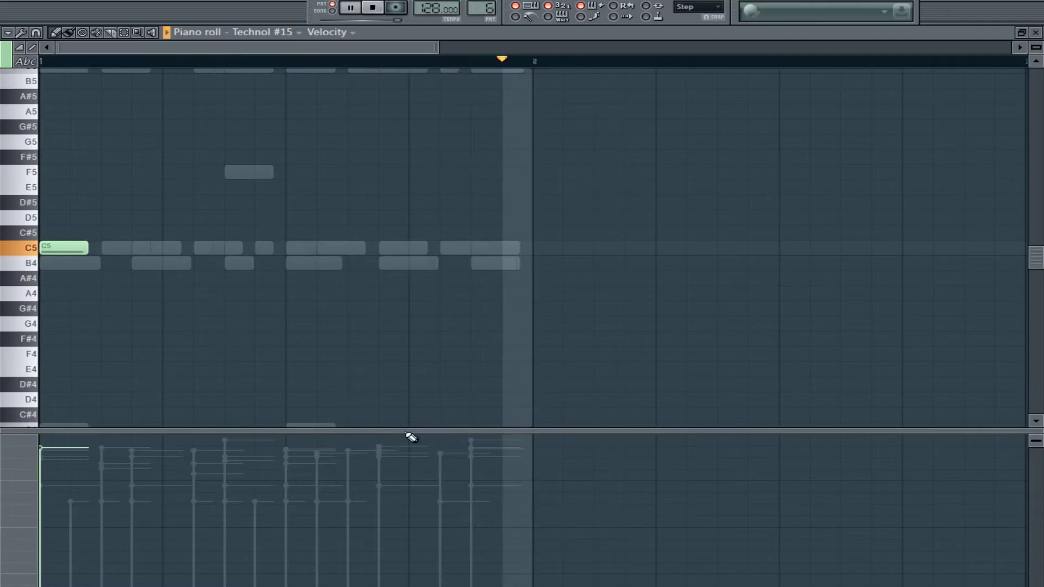
key(space)
click(168, 253)
click(261, 252)
key(space)
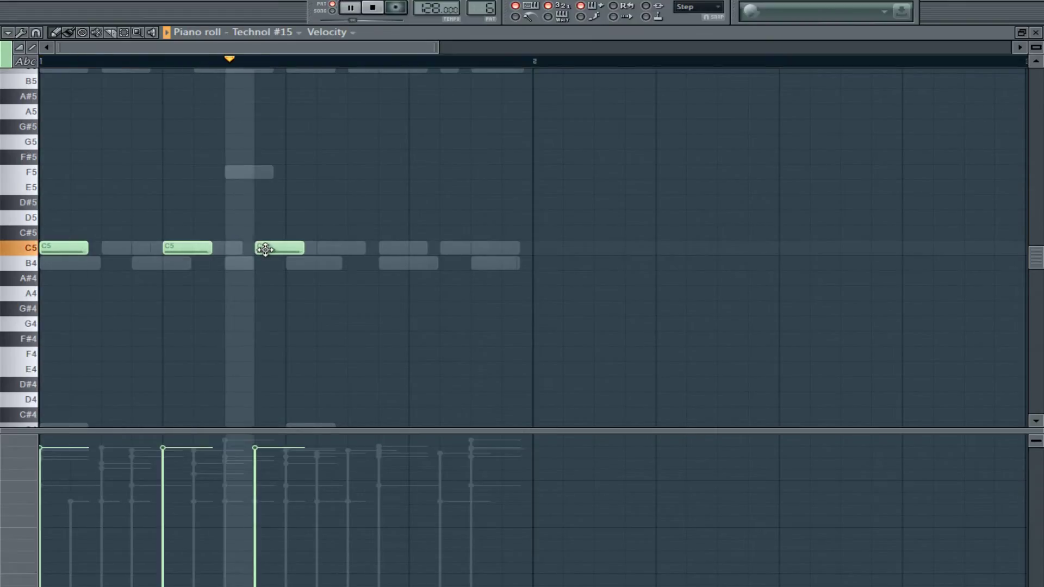
right_click(264, 250)
right_click(165, 250)
- Add a C5 note on step 15 of Technol #15, removing the trial notes on steps 9 and 11
click(315, 248)
click(361, 248)
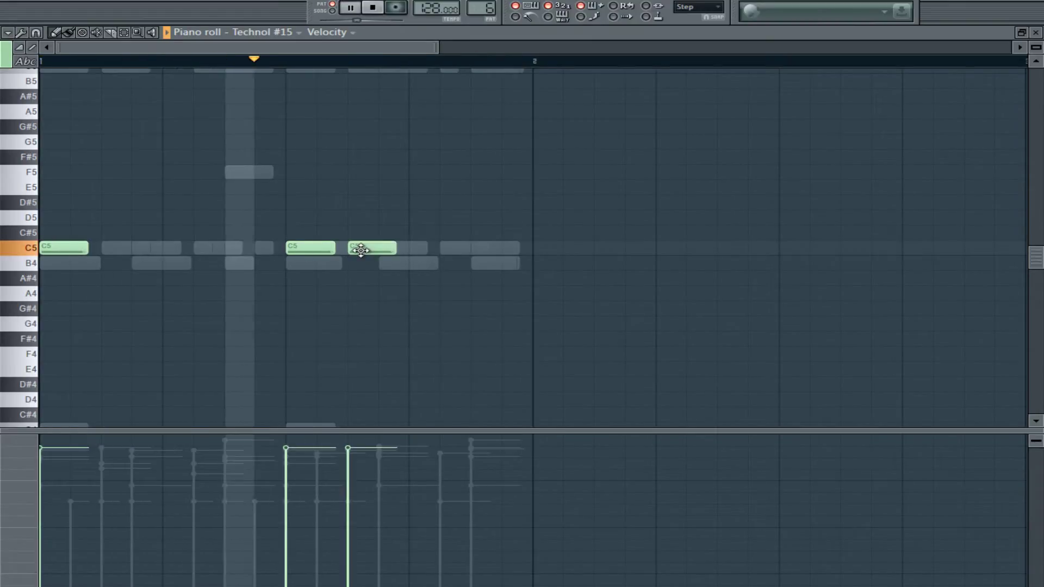
right_click(320, 249)
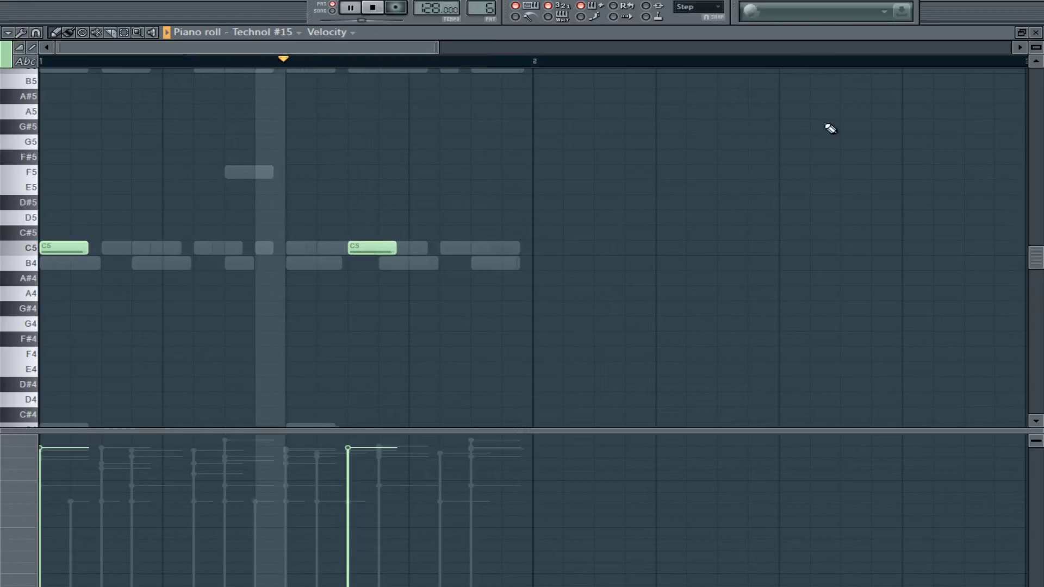
click(481, 248)
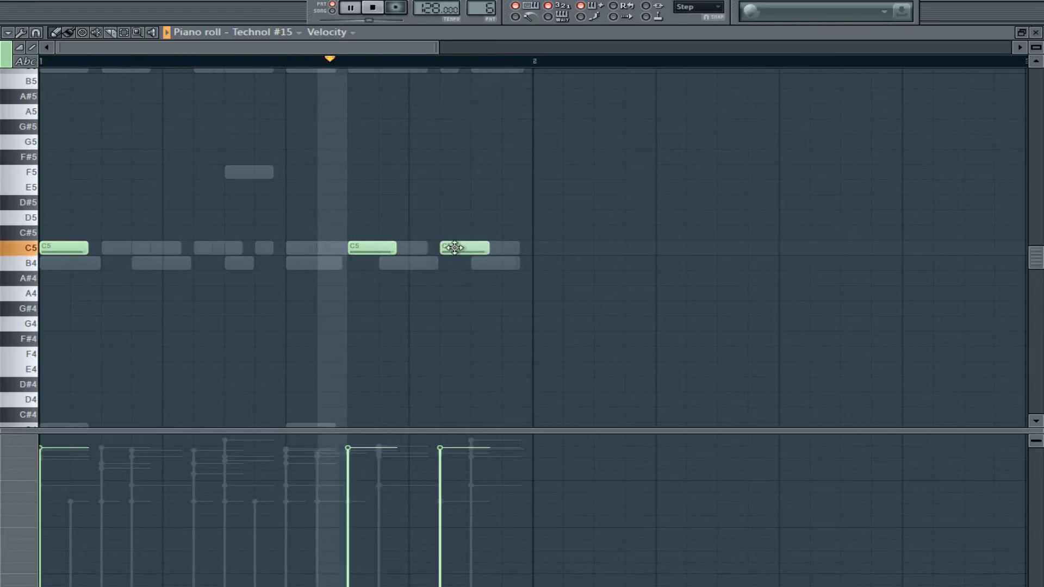
right_click(379, 250)
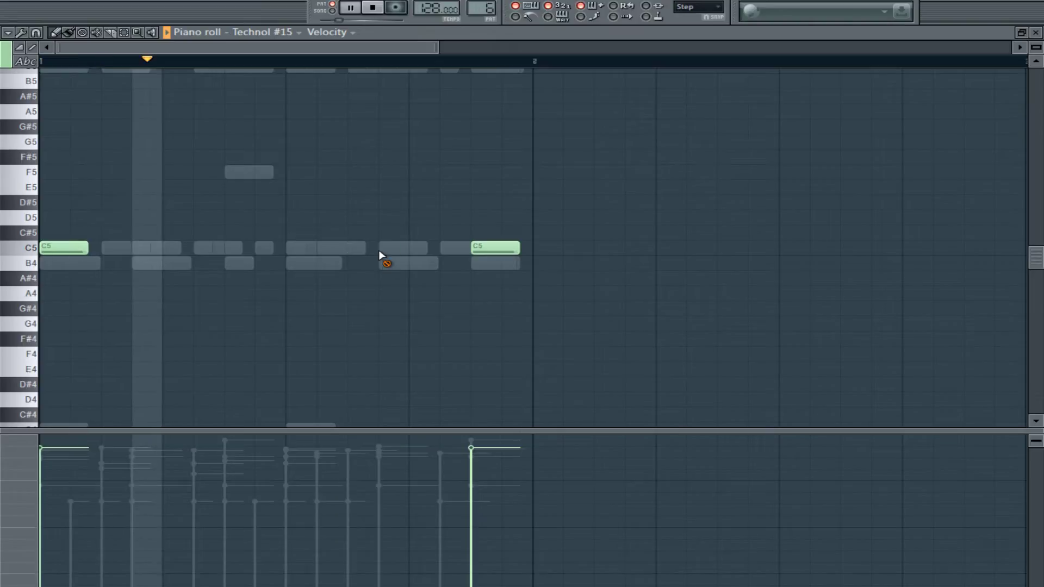
- Add another C5 note to Technol #15 in Pattern 6 and move it to step 12
click(1036, 33)
click(487, 441)
click(354, 250)
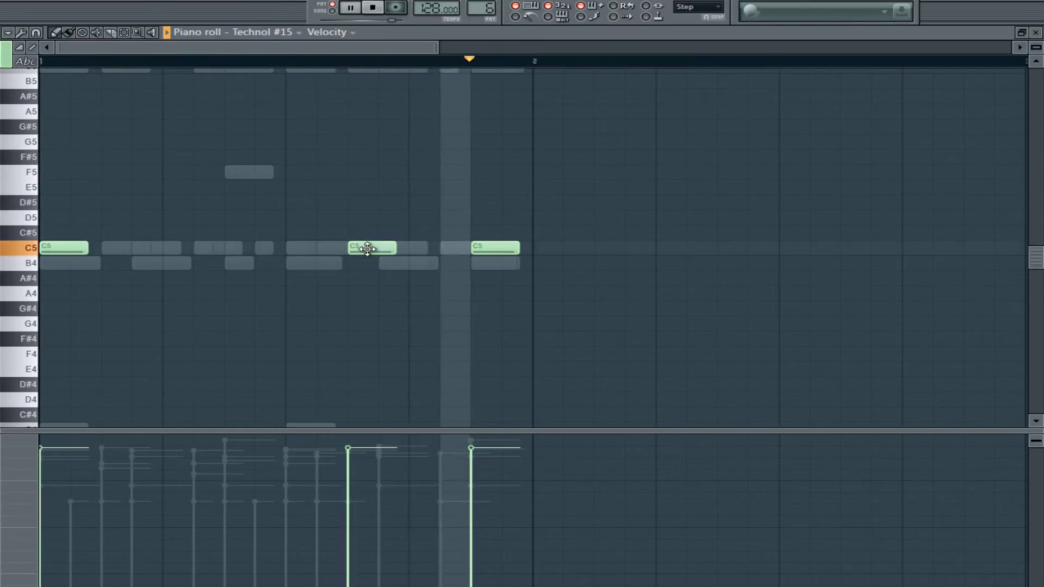
drag(367, 249, 387, 250)
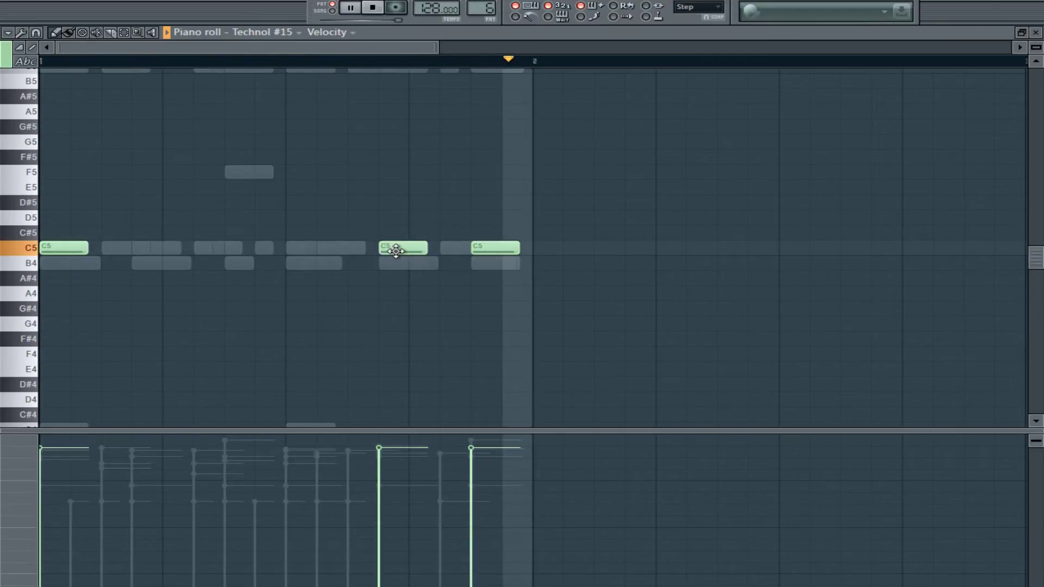
- Add C5 notes on steps 1, 3 and 6 of Technol #13 in Pattern 6, removing the trial note on step 4
click(1035, 33)
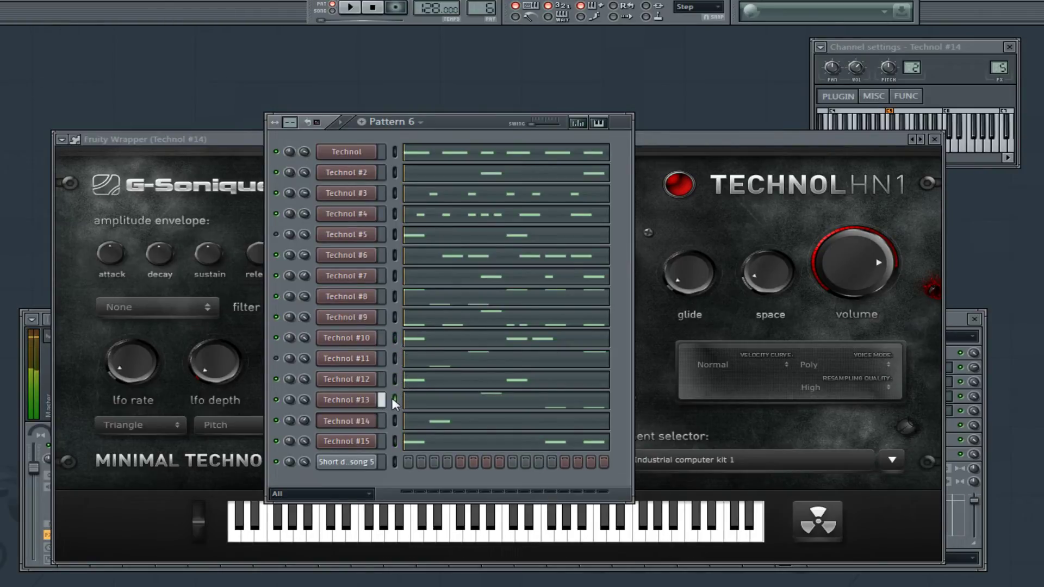
click(417, 403)
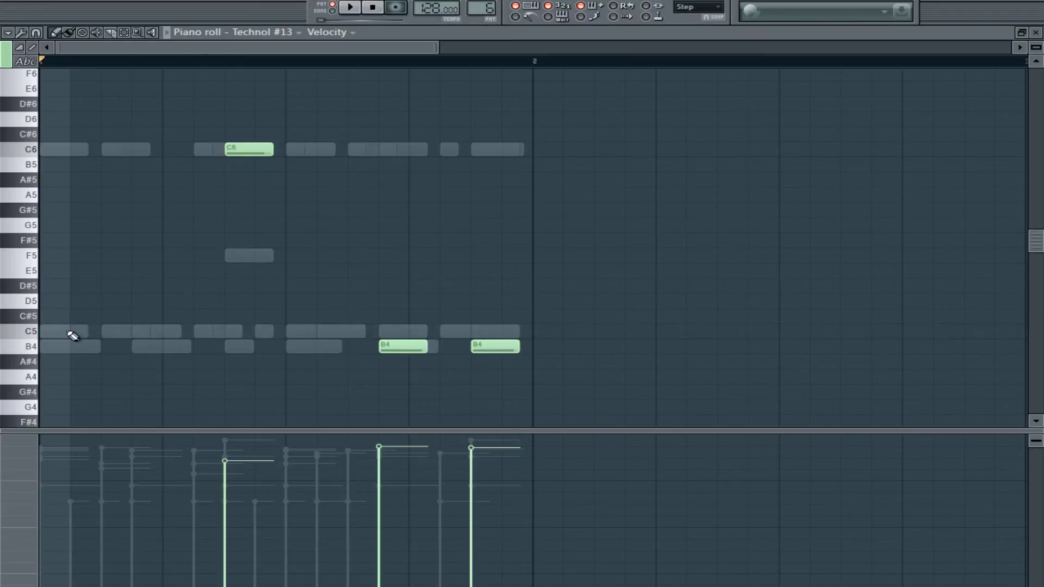
click(140, 332)
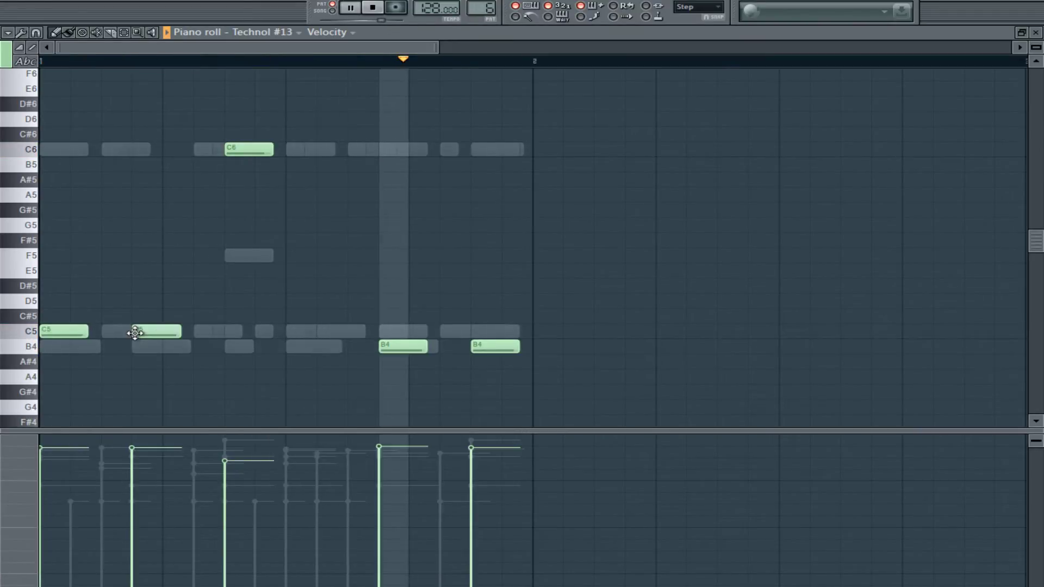
click(196, 333)
right_click(158, 333)
click(108, 333)
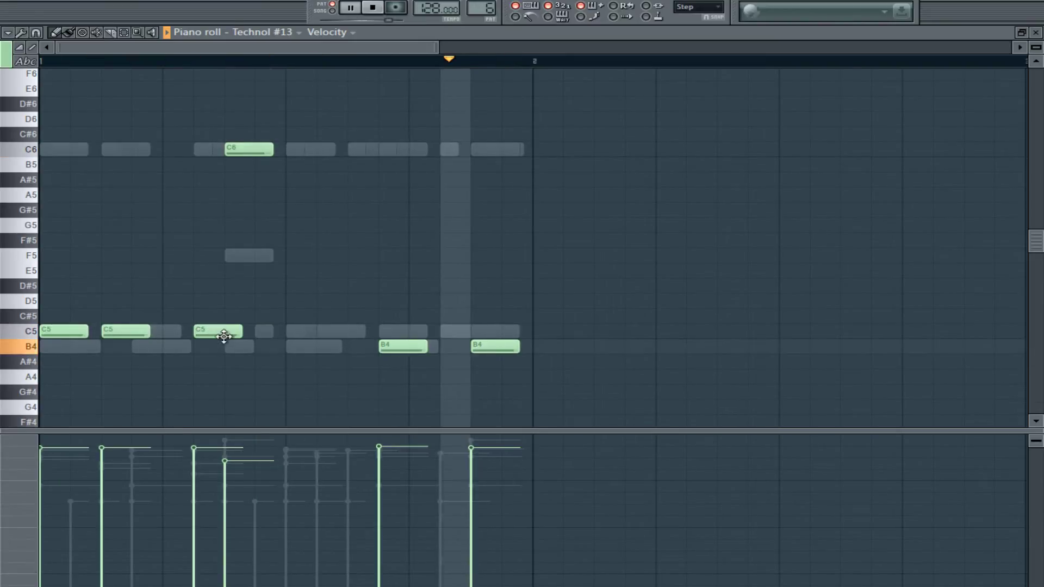
- Shorten the C5 note on step 3 of Technol #13 and add equally short C5 notes on steps 4 and 5
click(167, 331)
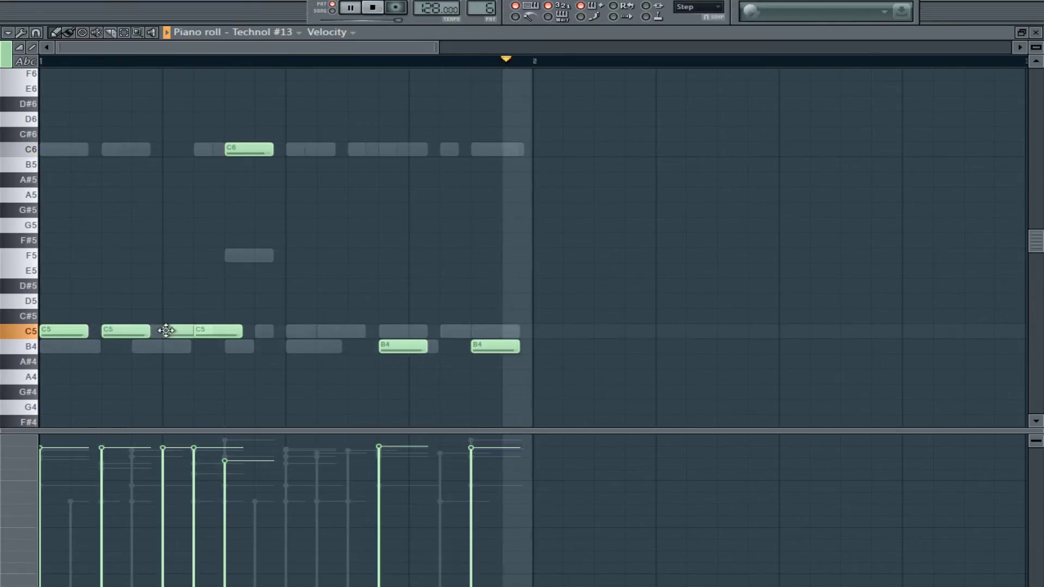
right_click(166, 331)
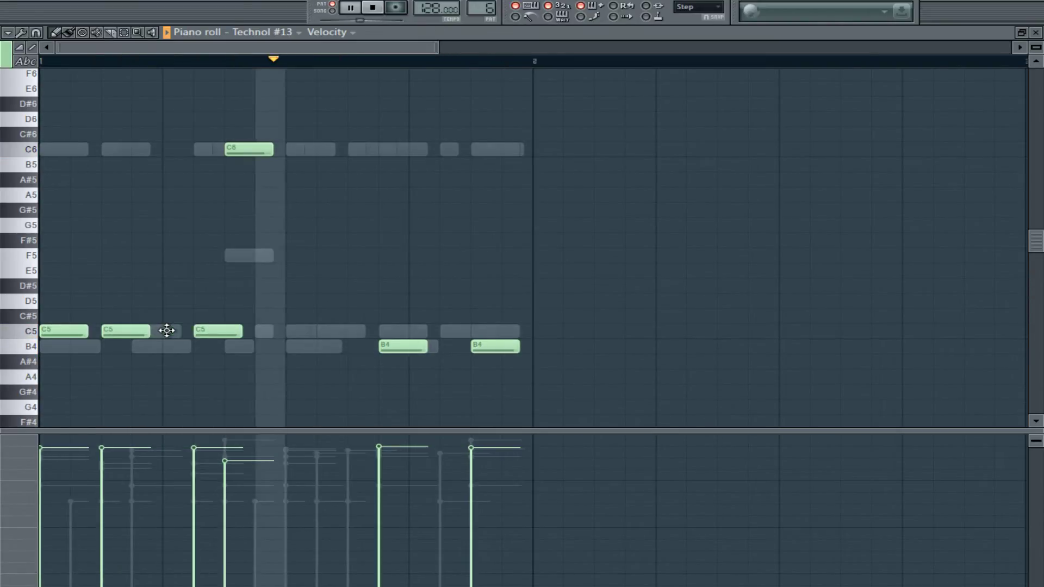
drag(147, 332, 122, 332)
click(139, 331)
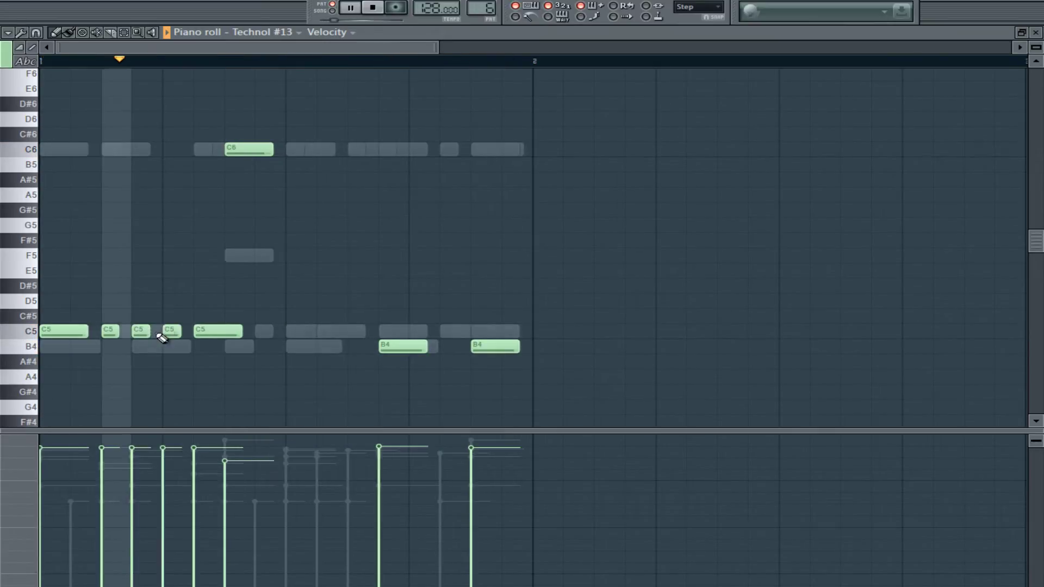
click(167, 331)
right_click(147, 333)
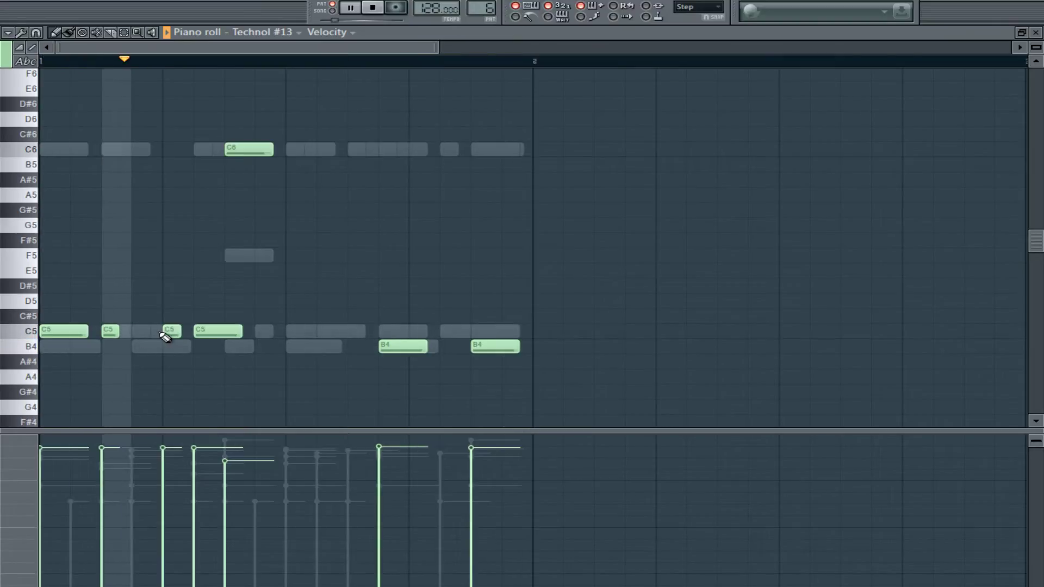
click(140, 332)
- Add a short C5 note on step 11 of Technol #13 and slightly lower the velocity of the note on step 5
click(349, 332)
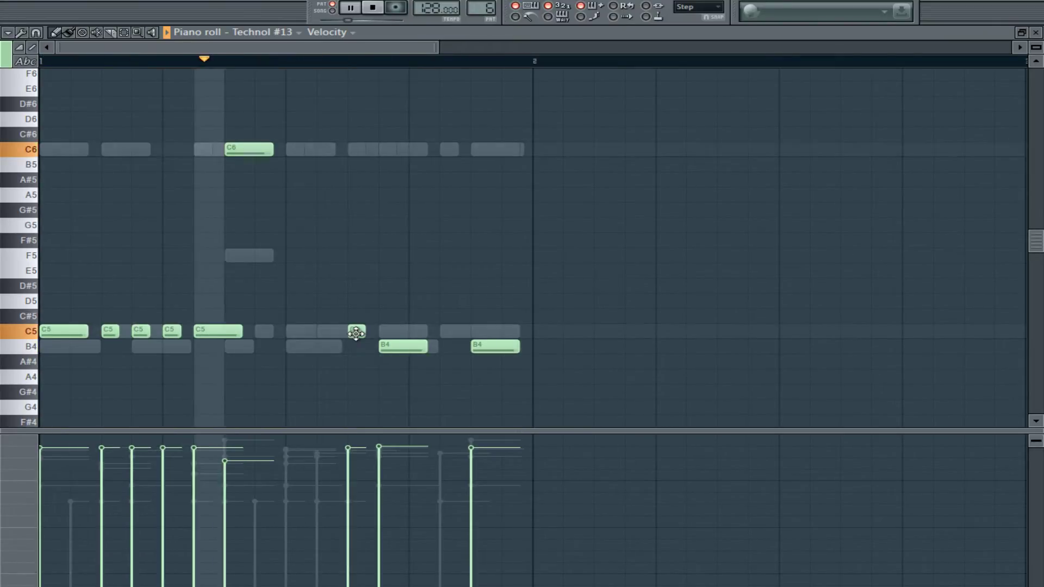
drag(140, 462, 163, 457)
click(132, 449)
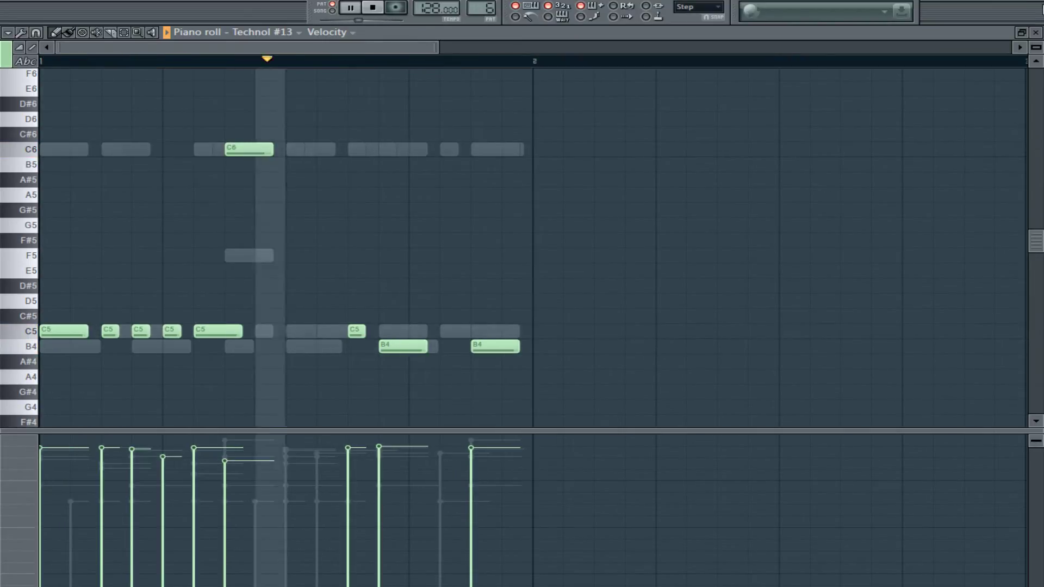
- Copy all channel notes from Pattern 6 into the empty Pattern 7
click(1029, 33)
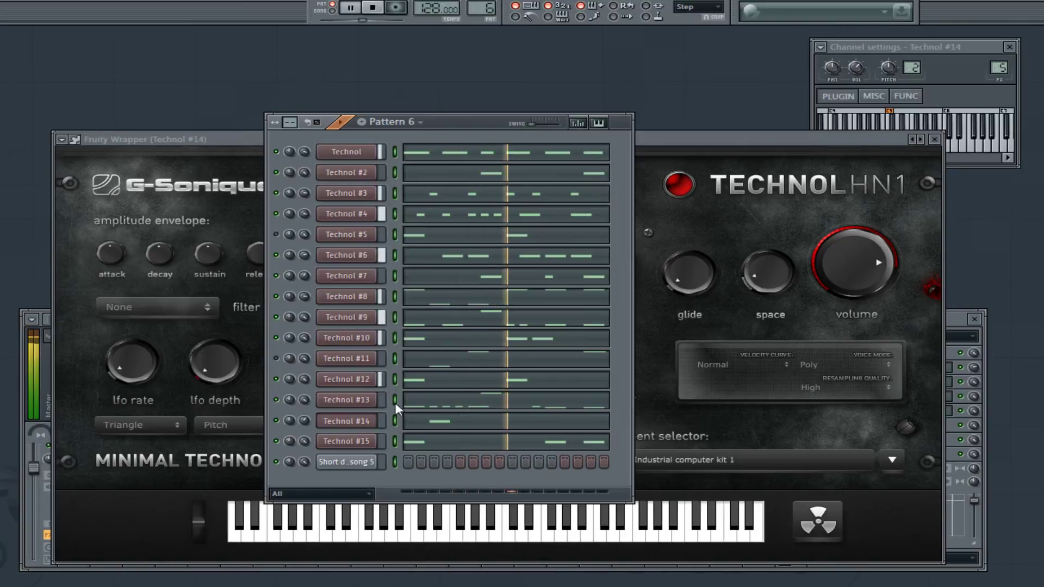
drag(486, 10, 485, 4)
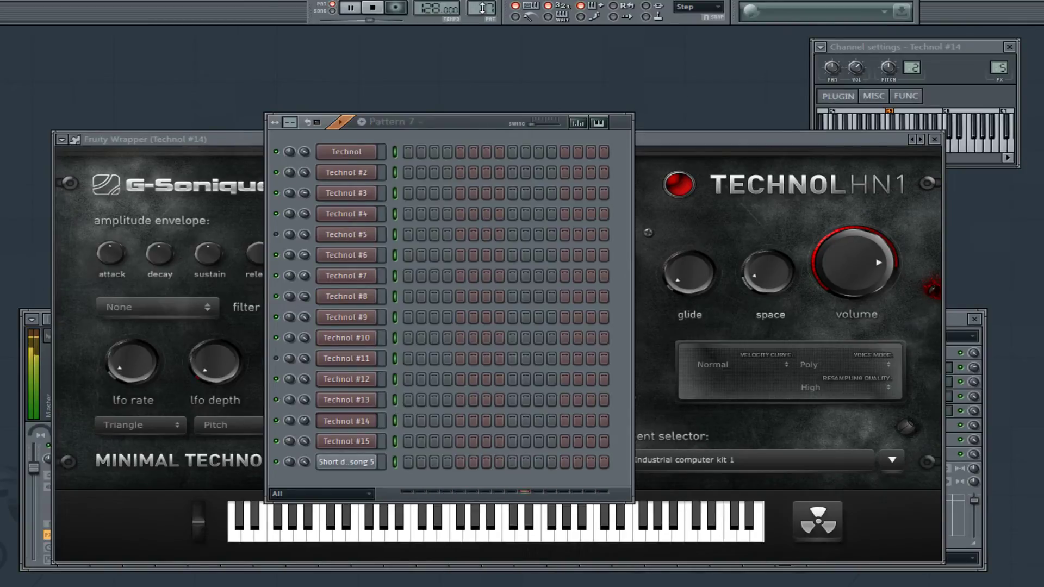
key(ctrl+v)
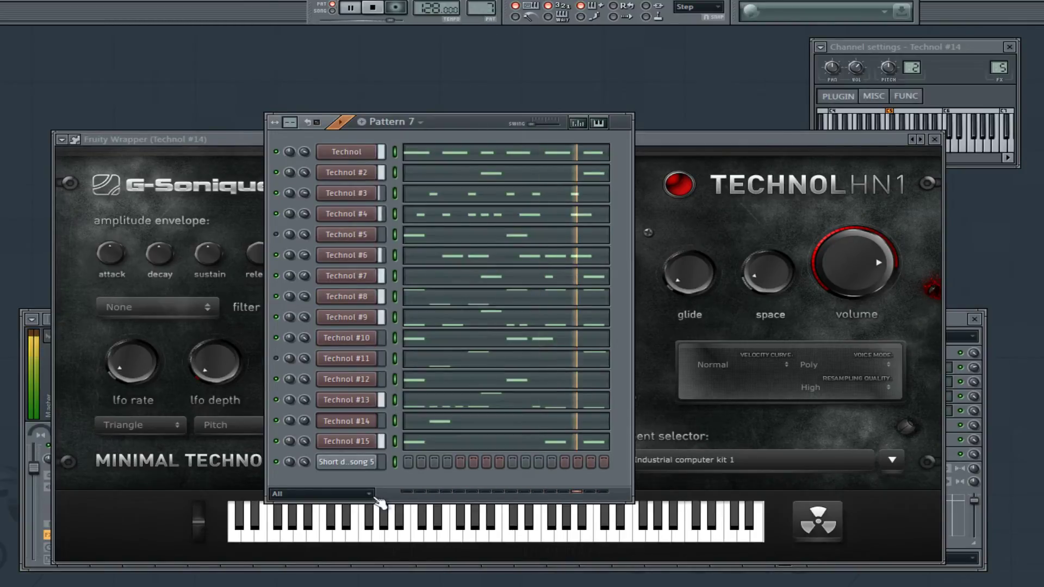
- Replace the C5 notes on steps 1, 3 and 4 of Technol #13 in Pattern 7 with short G4 notes on steps 1 and 3
click(405, 403)
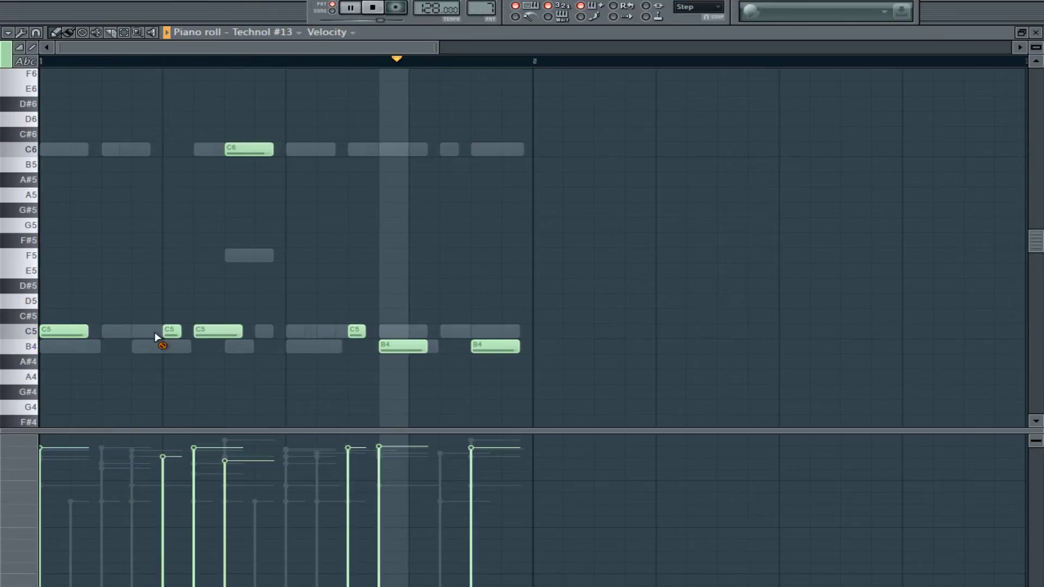
right_click(81, 333)
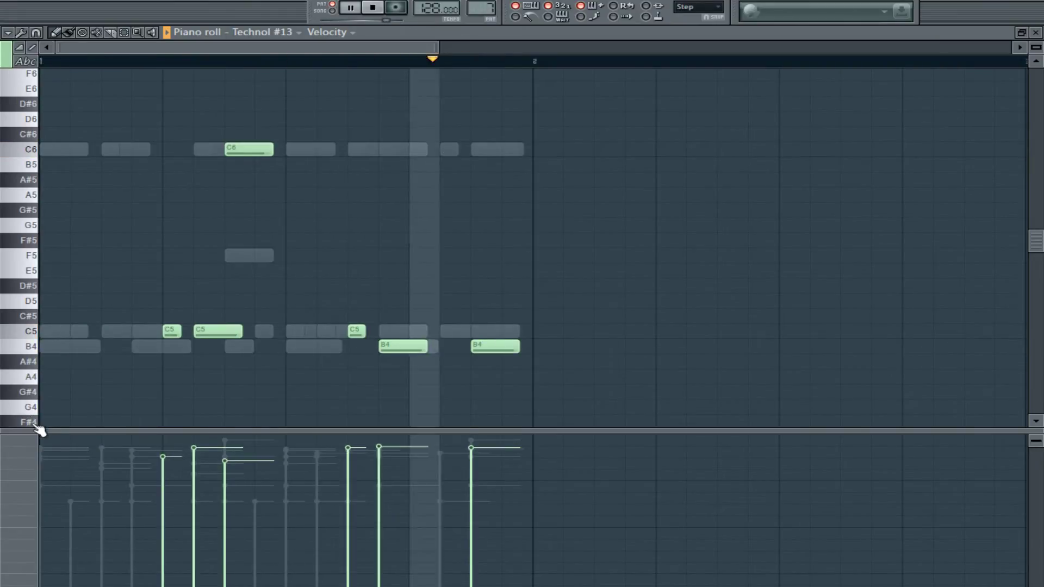
click(47, 406)
click(109, 407)
drag(1036, 235, 1041, 265)
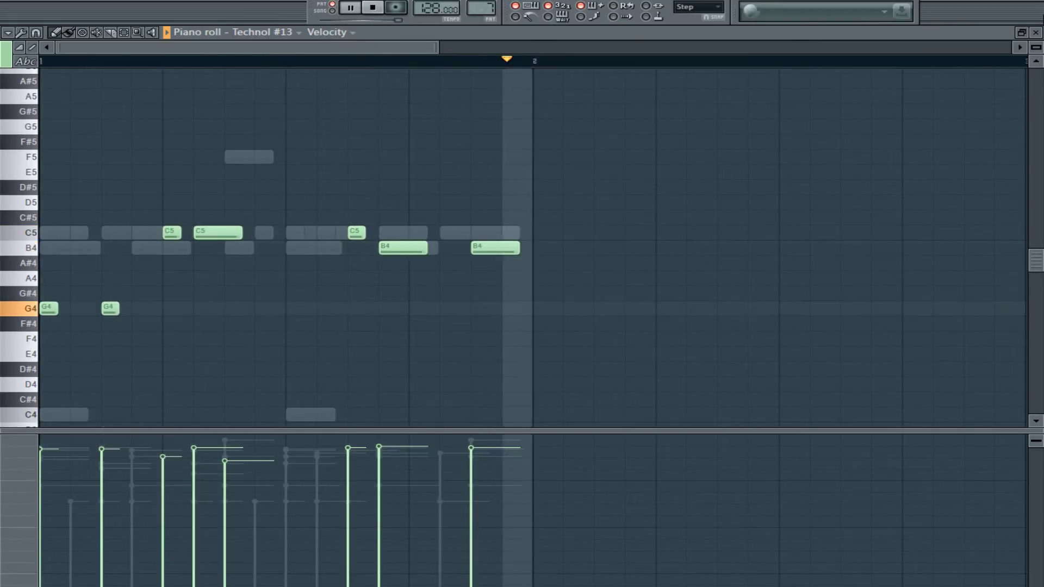
key(F7)
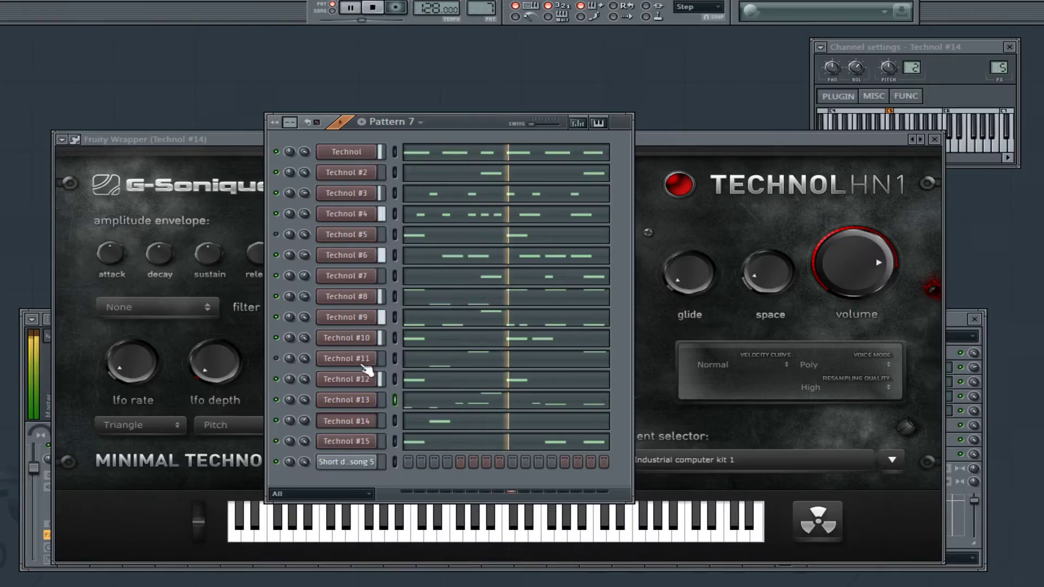
- Clone the Technol #15 channel and choose Industrial computer kit 2 as the clone's instrument
right_click(356, 445)
click(411, 486)
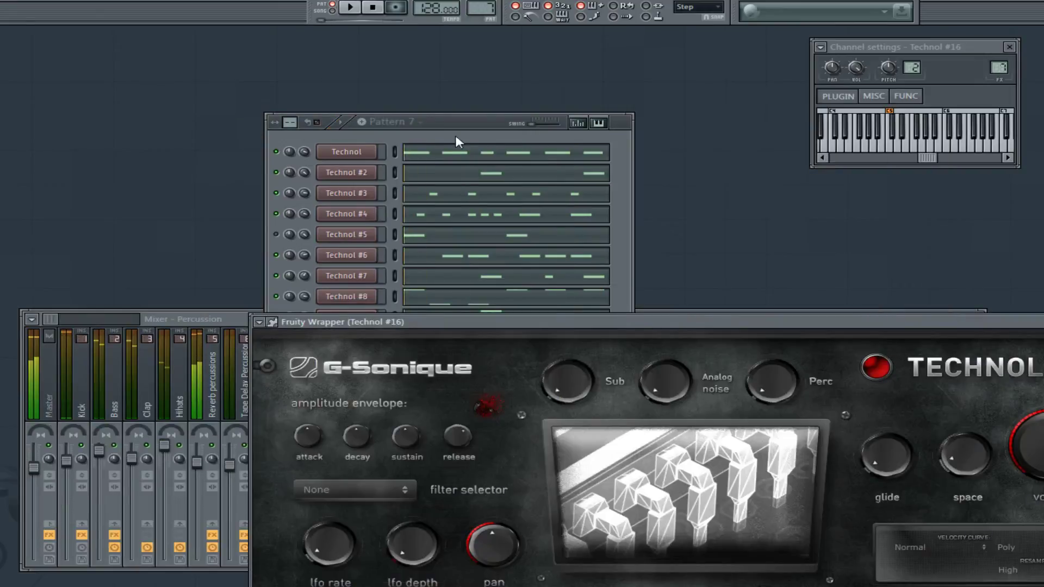
click(458, 136)
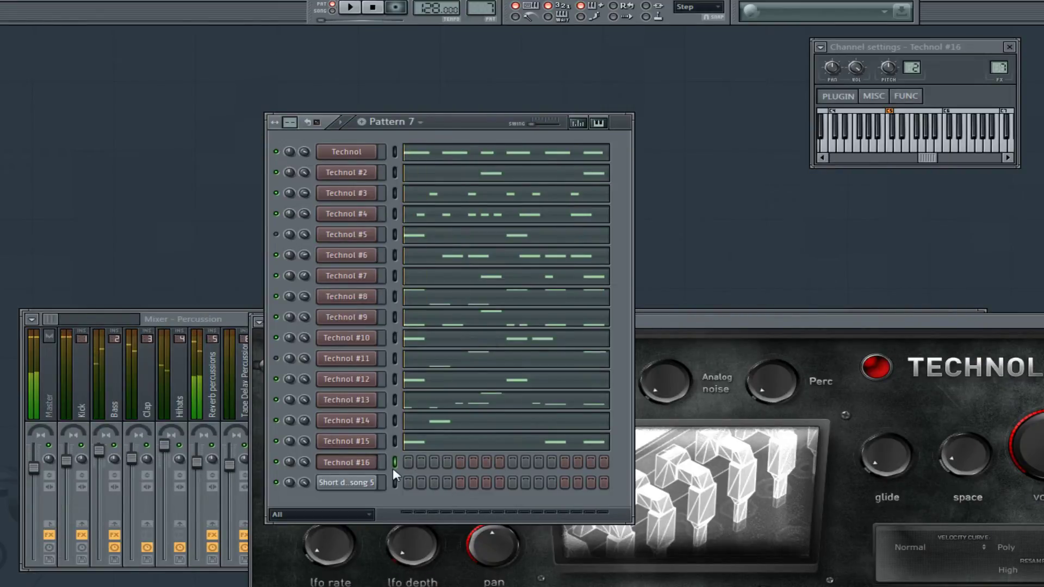
drag(780, 344, 549, 231)
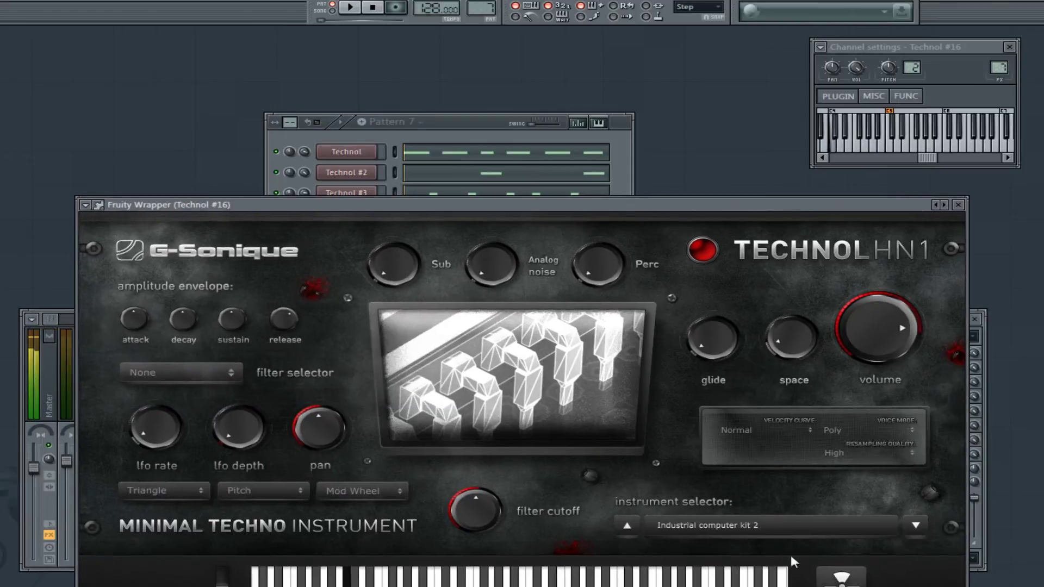
click(721, 523)
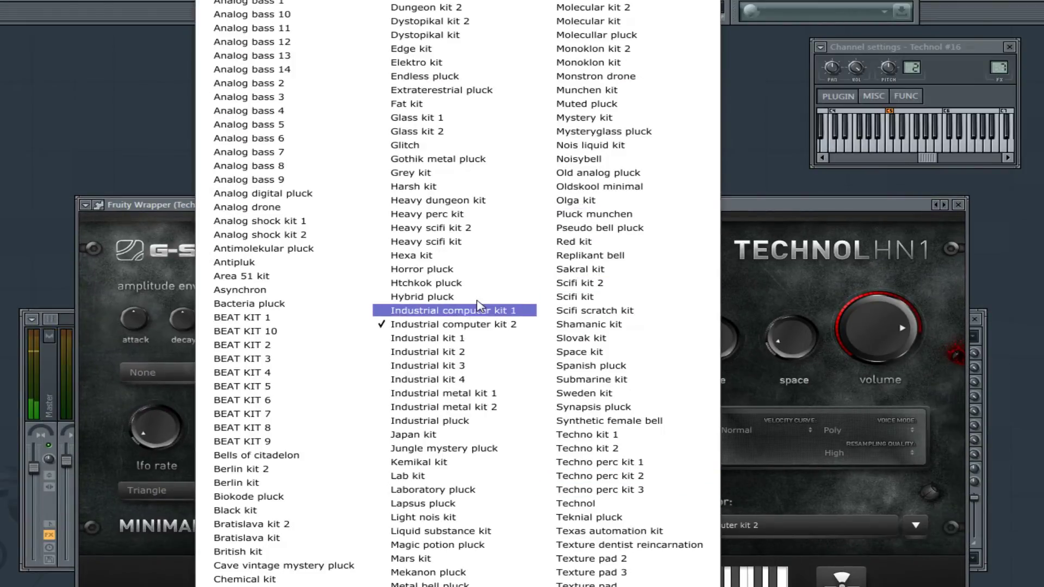
click(472, 325)
click(466, 126)
- Add short C4 notes on steps 4 and 7 of Technol #16 in Pattern 7 and play the pattern
right_click(374, 466)
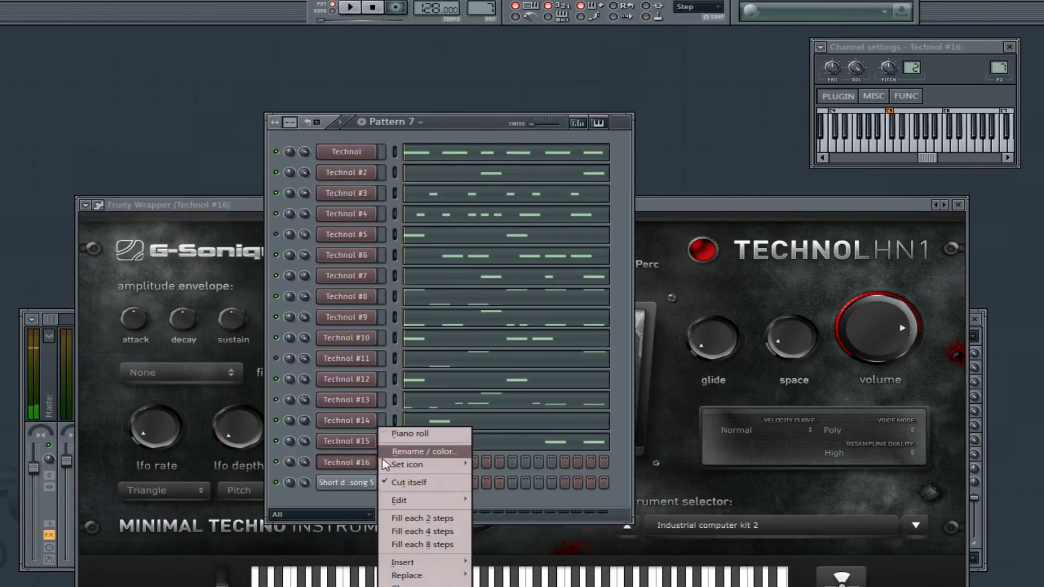
click(411, 433)
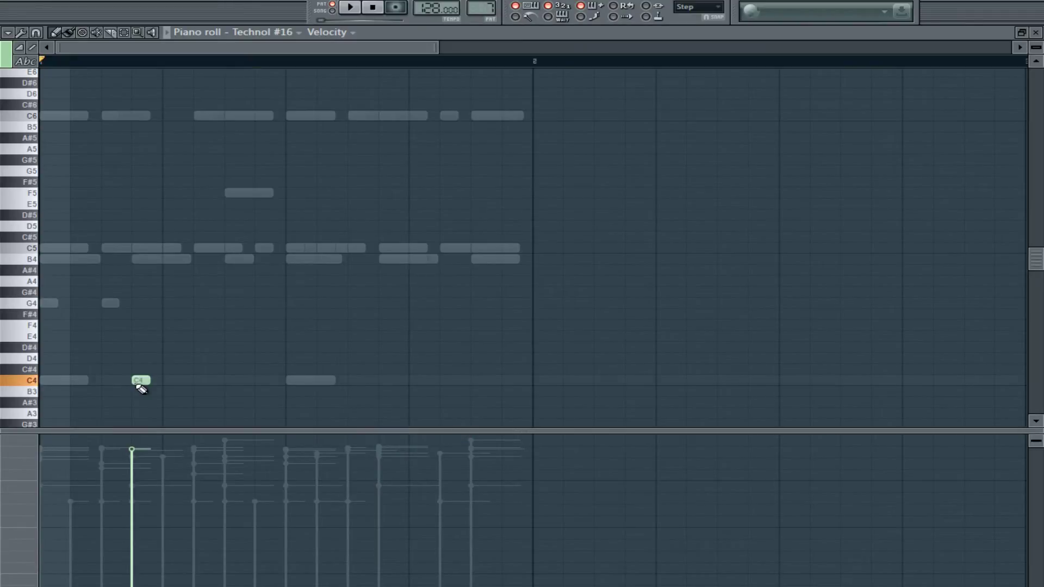
click(228, 380)
key(space)
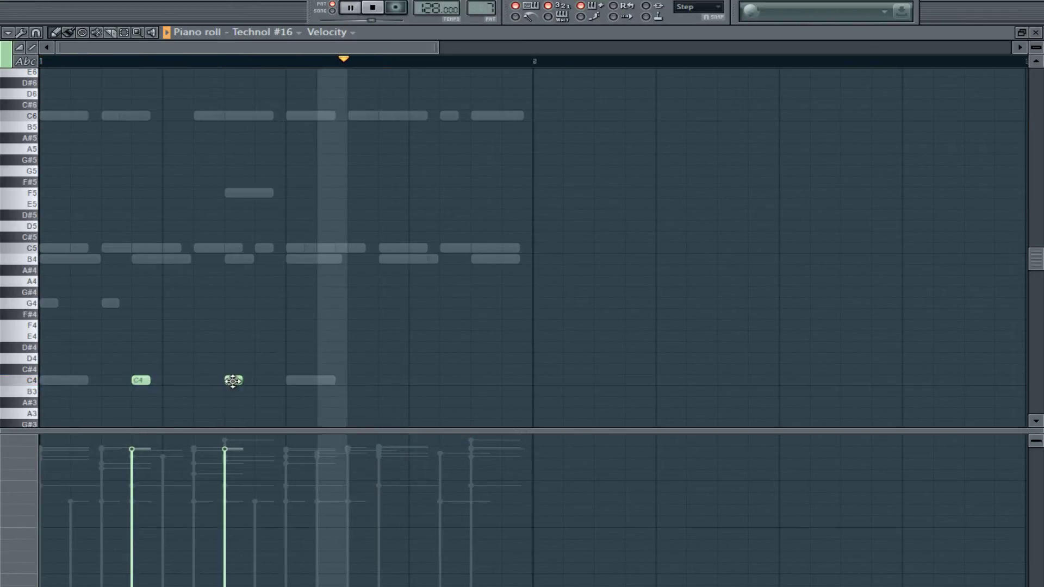
click(1035, 32)
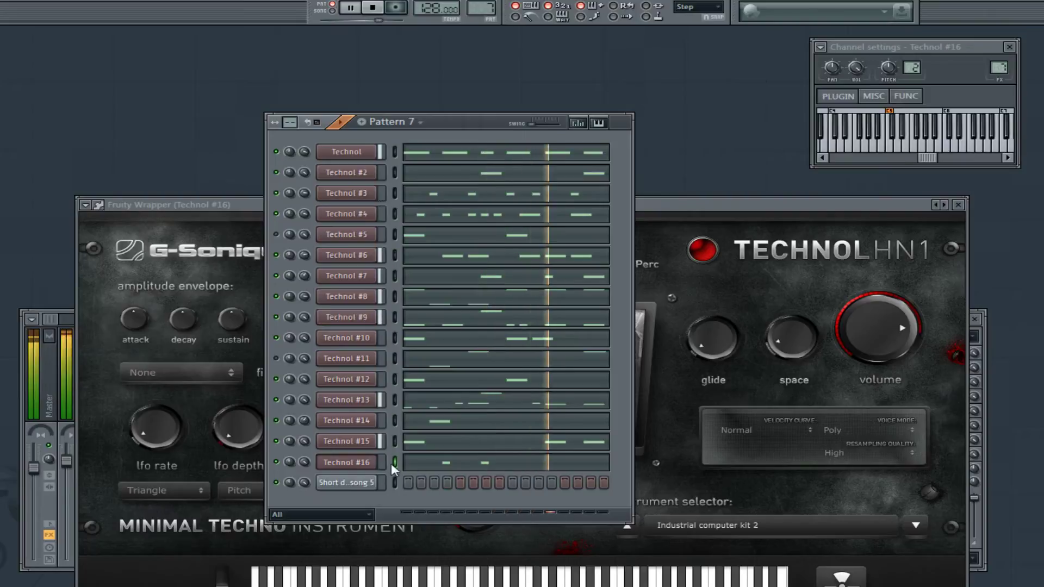
- Copy all channel notes from Pattern 7 into the empty Pattern 8
key(ctrl+c)
drag(475, 7, 475, 2)
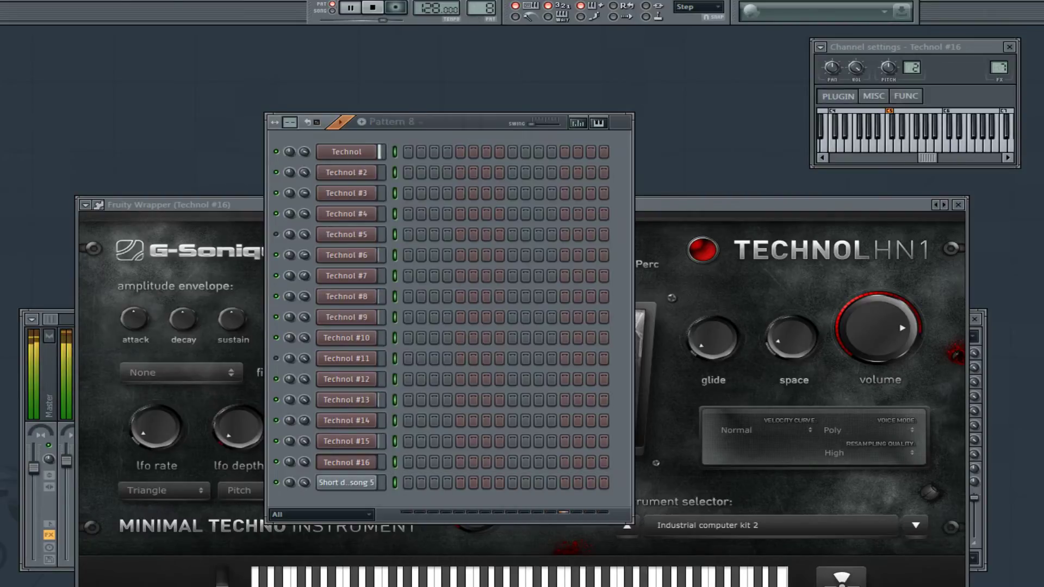
key(ctrl+v)
- Add short C4 notes on steps 11, 12, 13 and 15 of Technol #16 in Pattern 8, raising the velocity of steps 11 and 12
click(465, 460)
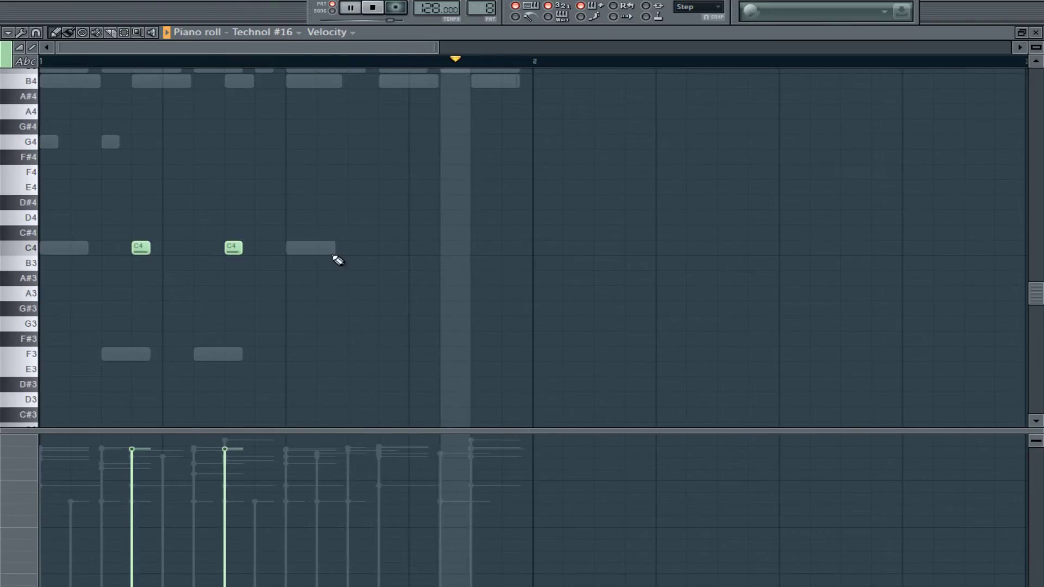
click(353, 248)
click(414, 248)
click(475, 248)
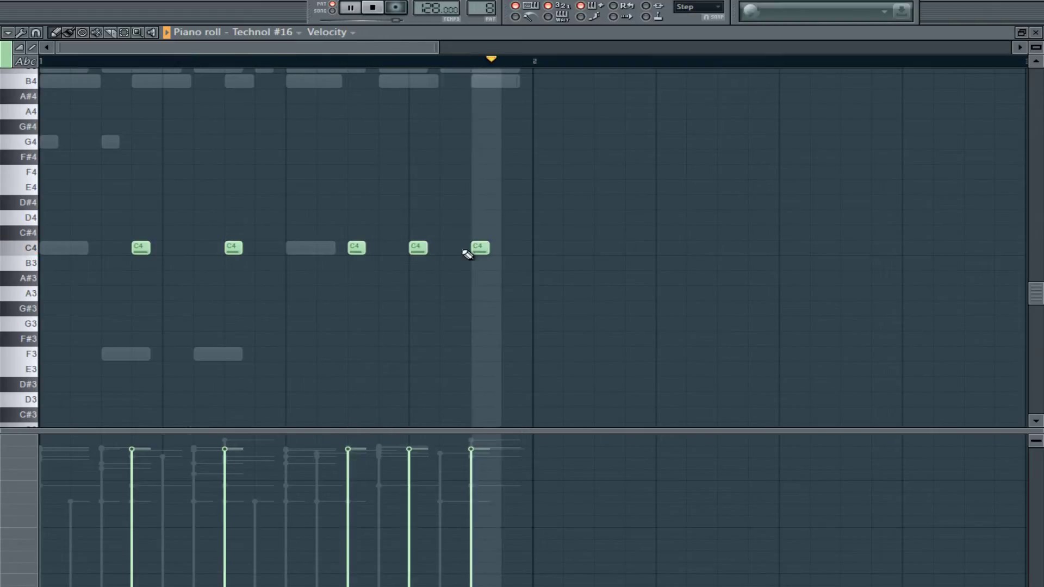
click(384, 248)
drag(348, 442, 386, 442)
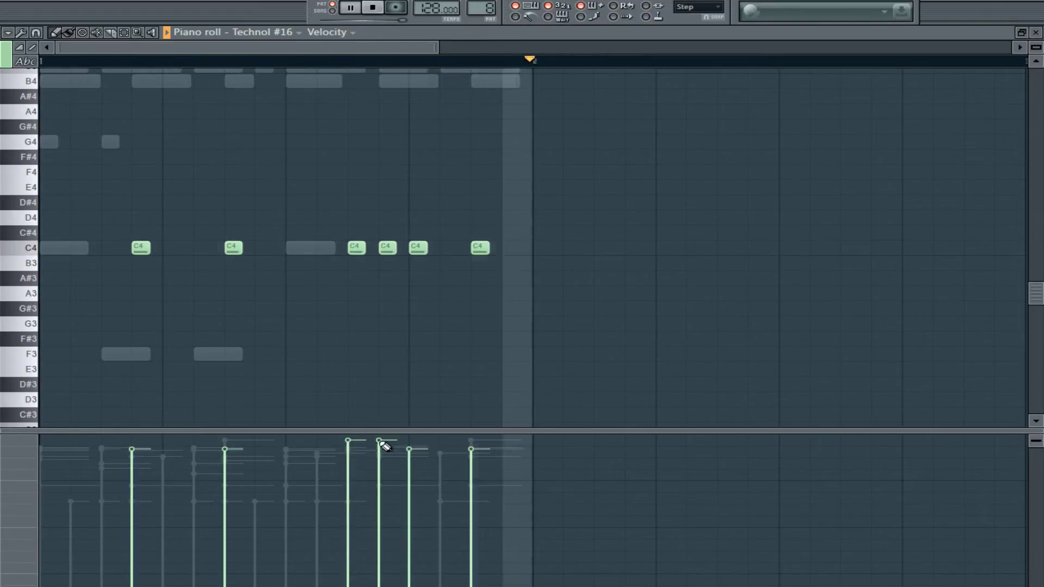
- Add a short C4 note on step 14 of Technol #16, removing the trial note on step 16
click(449, 248)
click(509, 247)
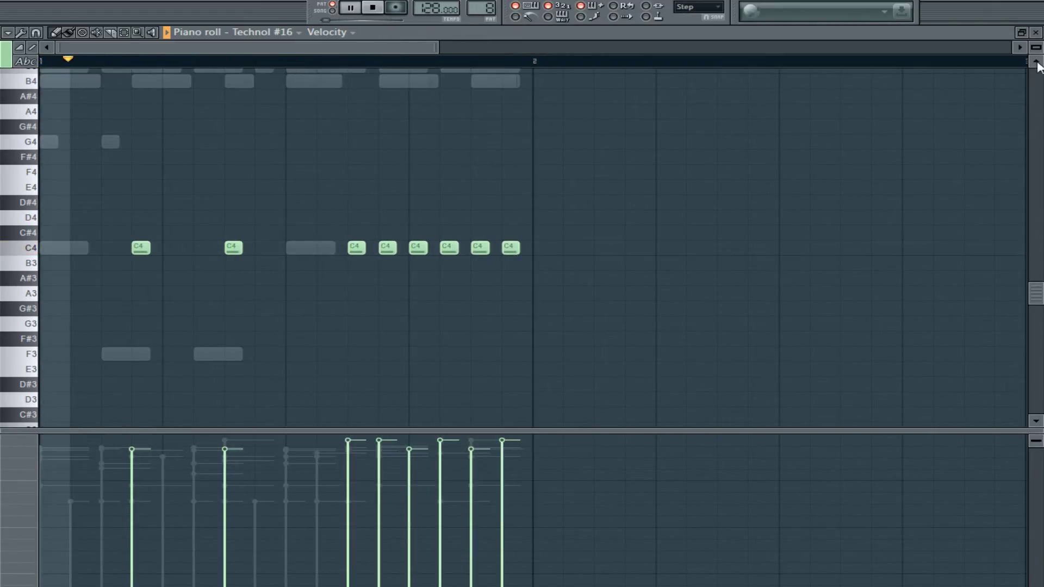
right_click(509, 248)
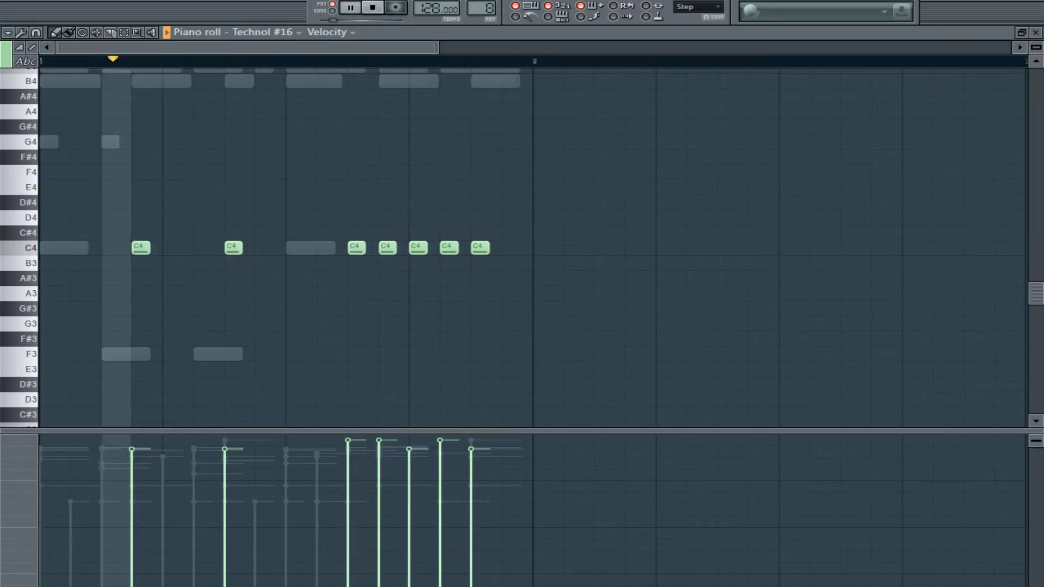
click(1036, 32)
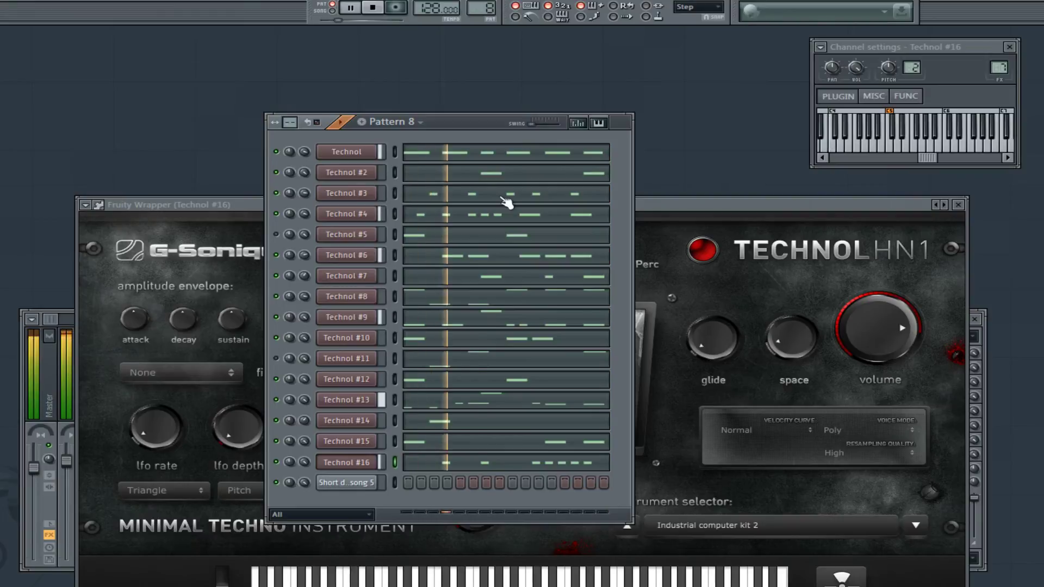
- Play Pattern 8 with the Technol #16 instrument closed and select the Percussion track in the mixer
click(957, 205)
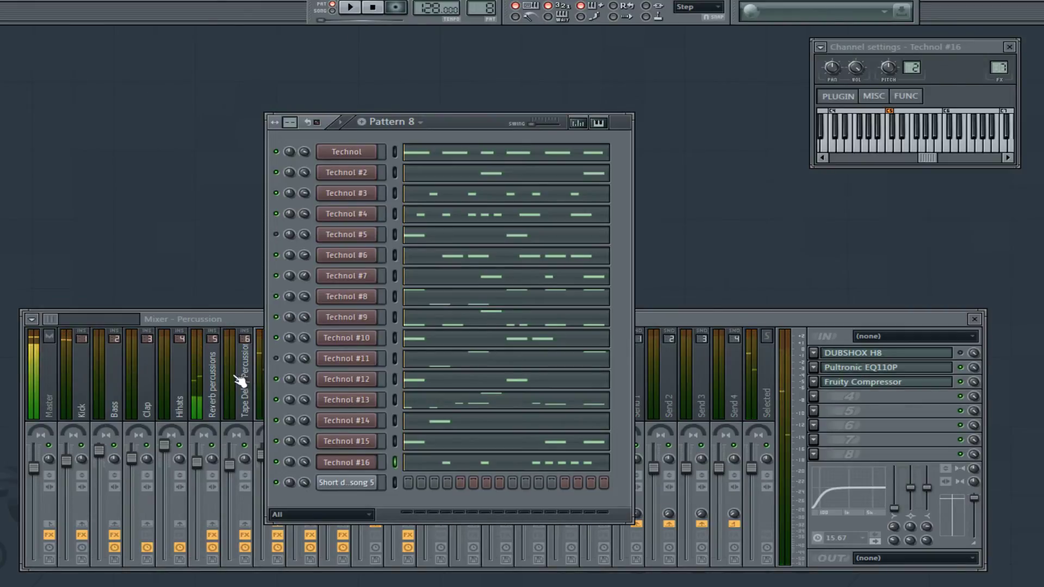
click(350, 10)
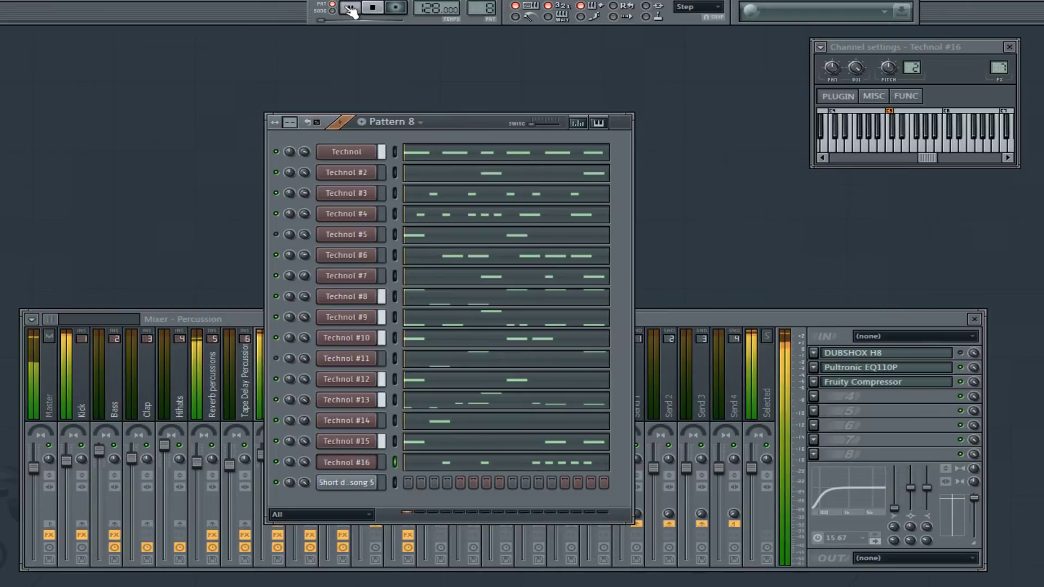
click(263, 396)
click(288, 385)
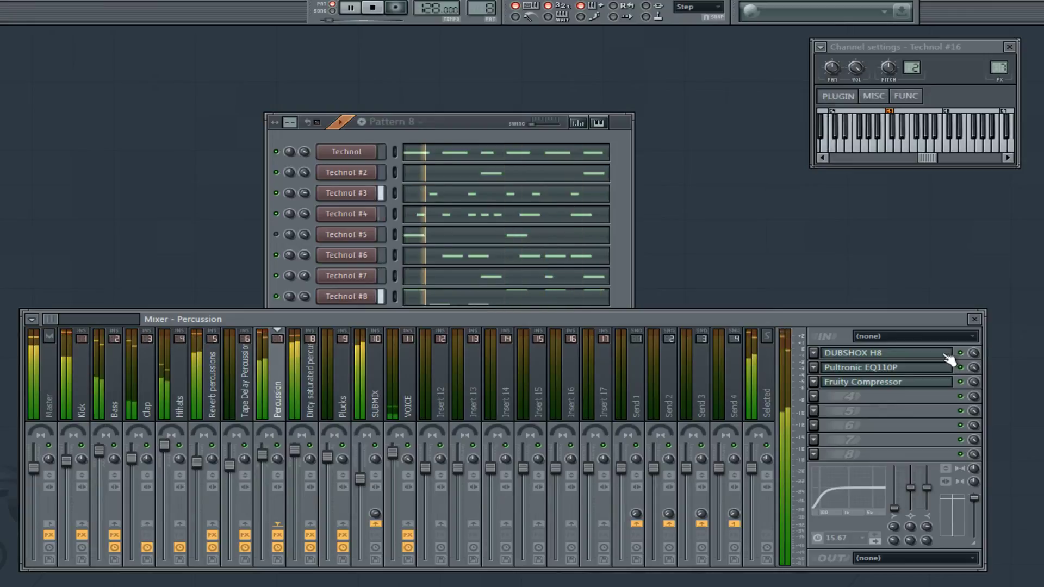
- Raise the middle-frequency gain of the Pultronic EQ110P on the Reverb percussions track and close the plugin
click(213, 386)
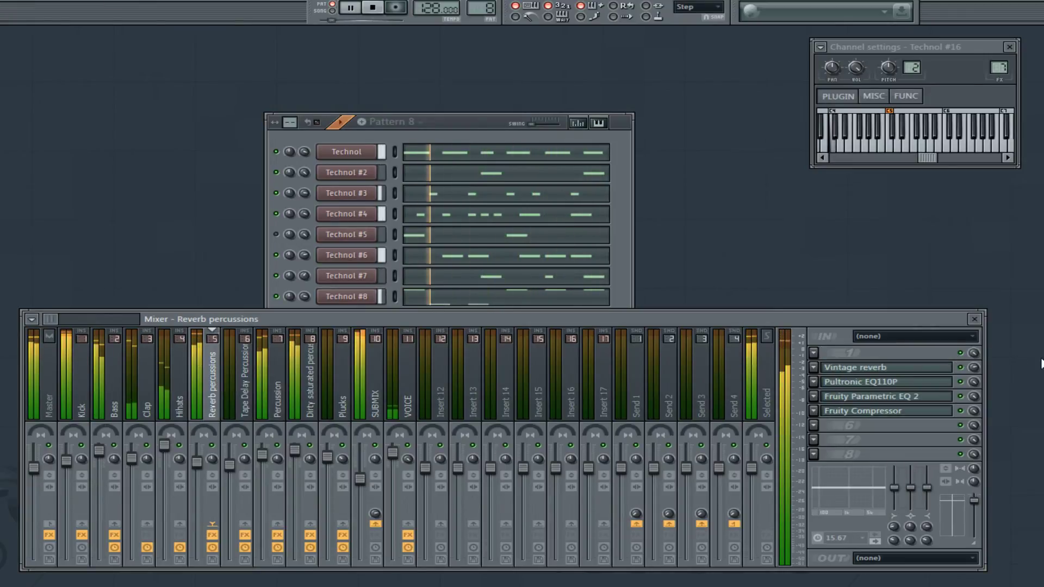
click(891, 382)
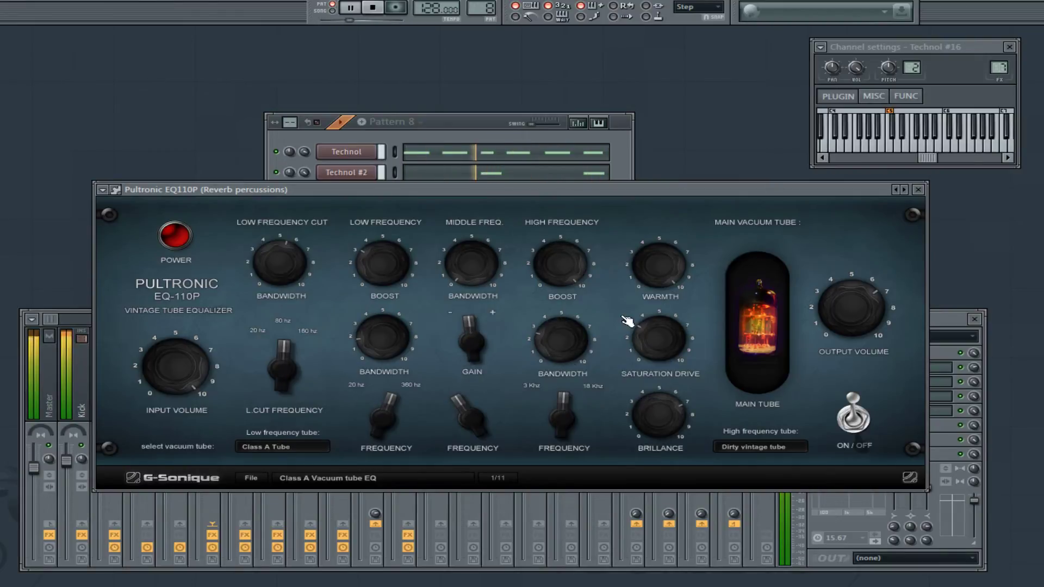
click(31, 319)
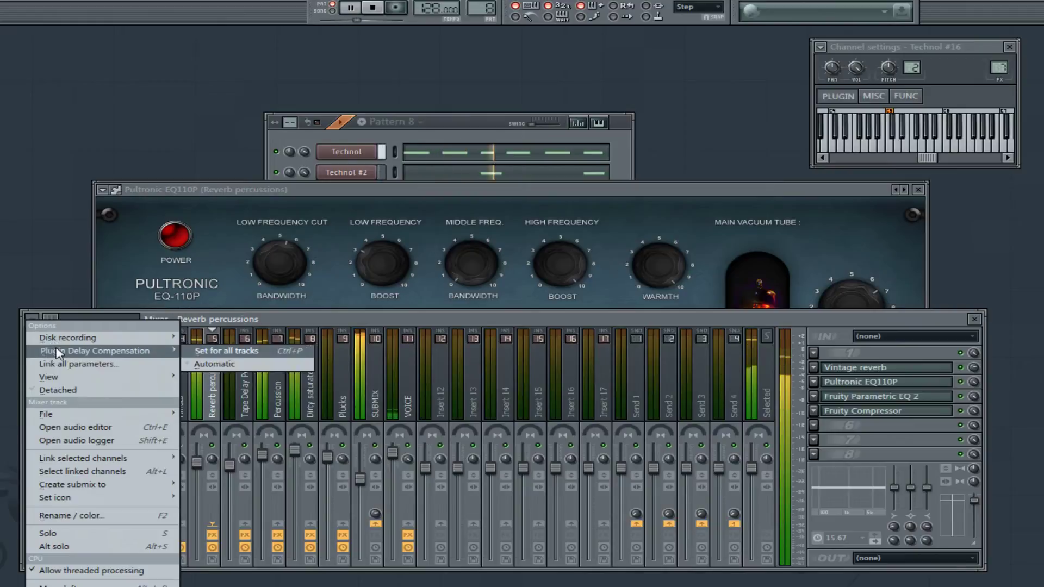
click(209, 364)
click(513, 209)
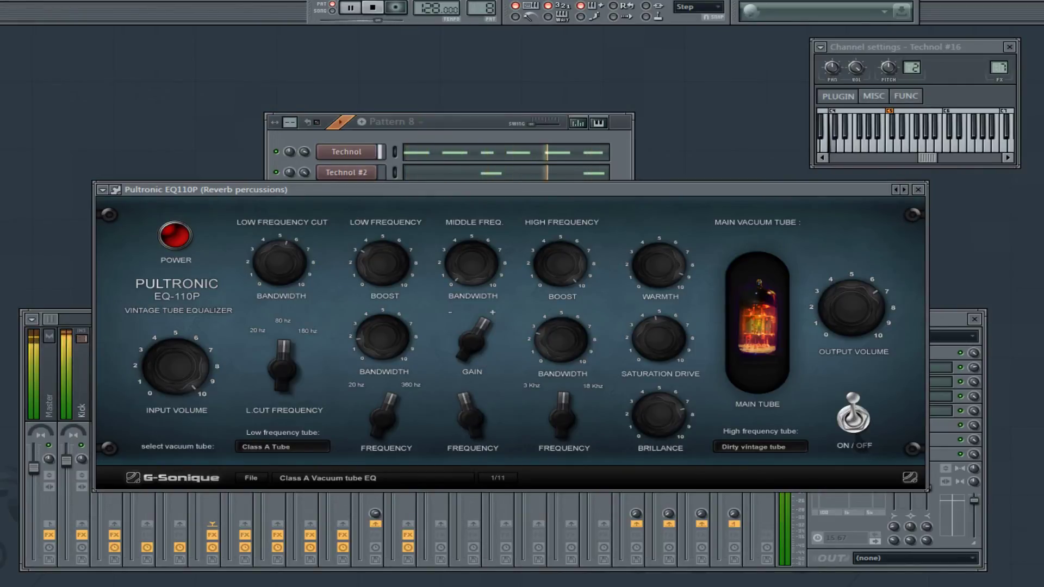
click(917, 191)
- Bypass DUBSHOX H8 on the Percussion track, then select the Dirty saturated percussions track
click(269, 381)
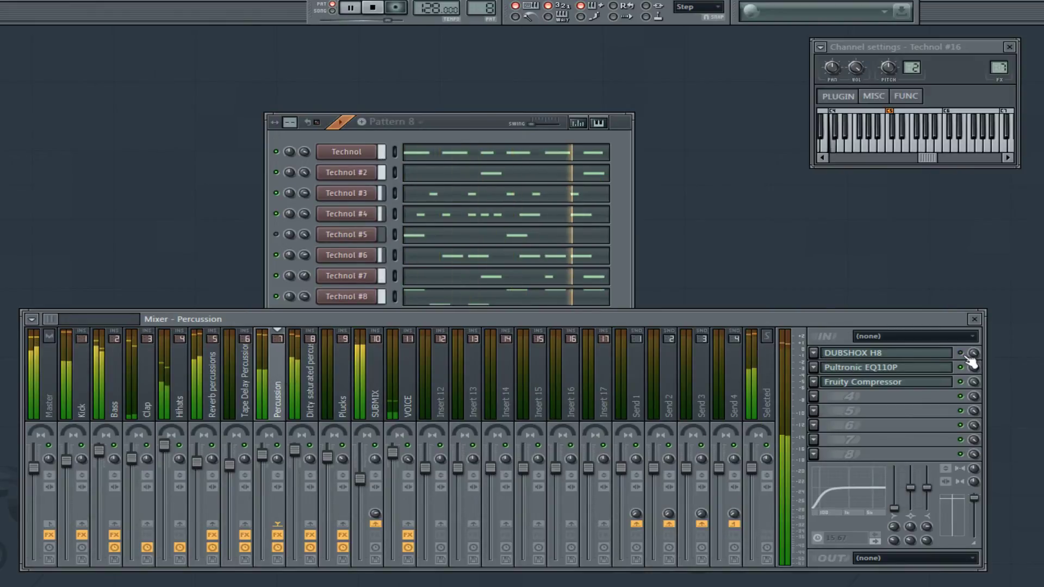
click(316, 392)
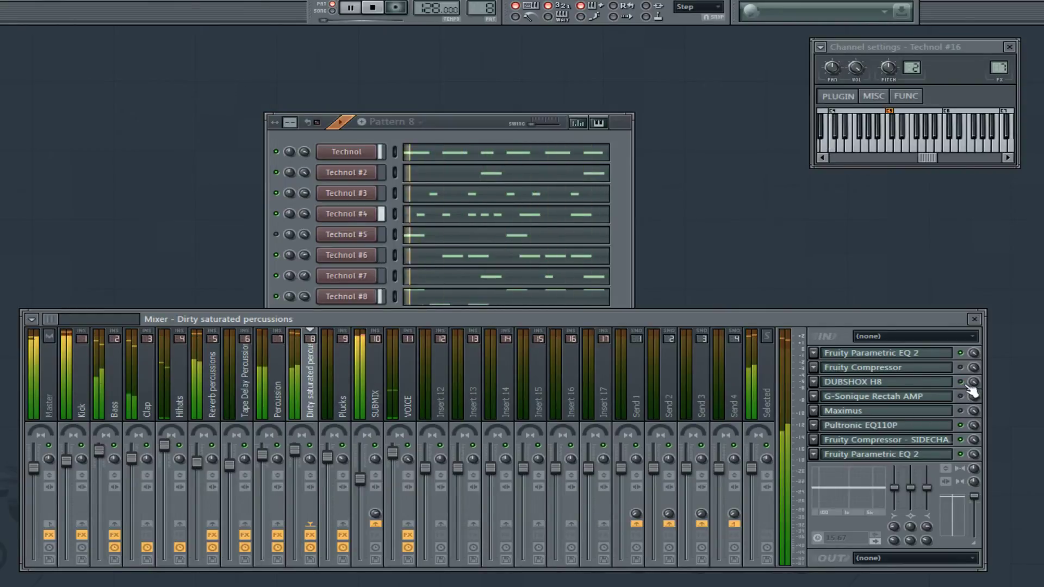
- Adjust band 3 to about 331 Hz in the Bass track's Fruity Parametric EQ 2 and close the equalizer
click(121, 391)
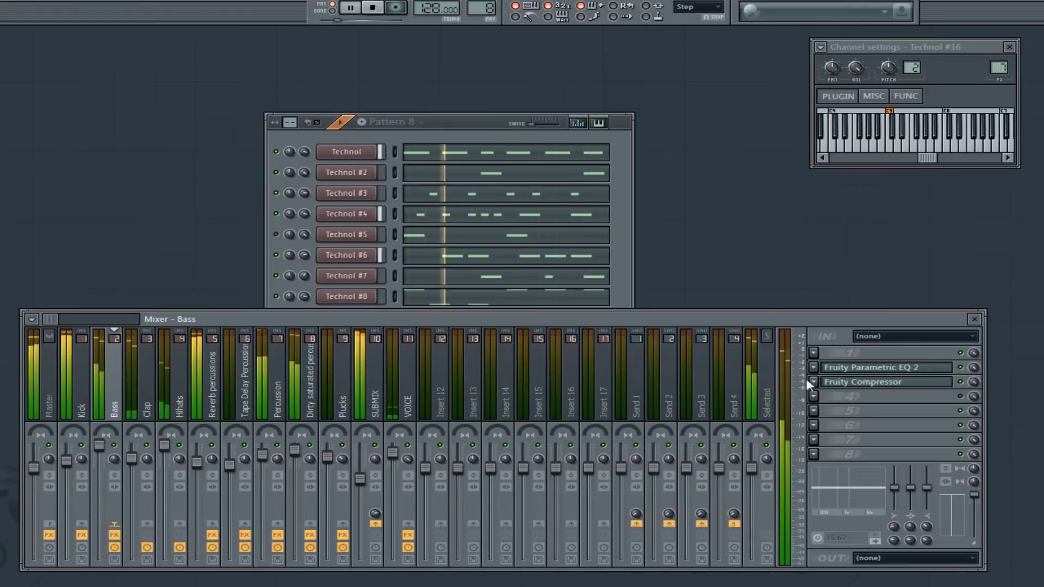
click(870, 367)
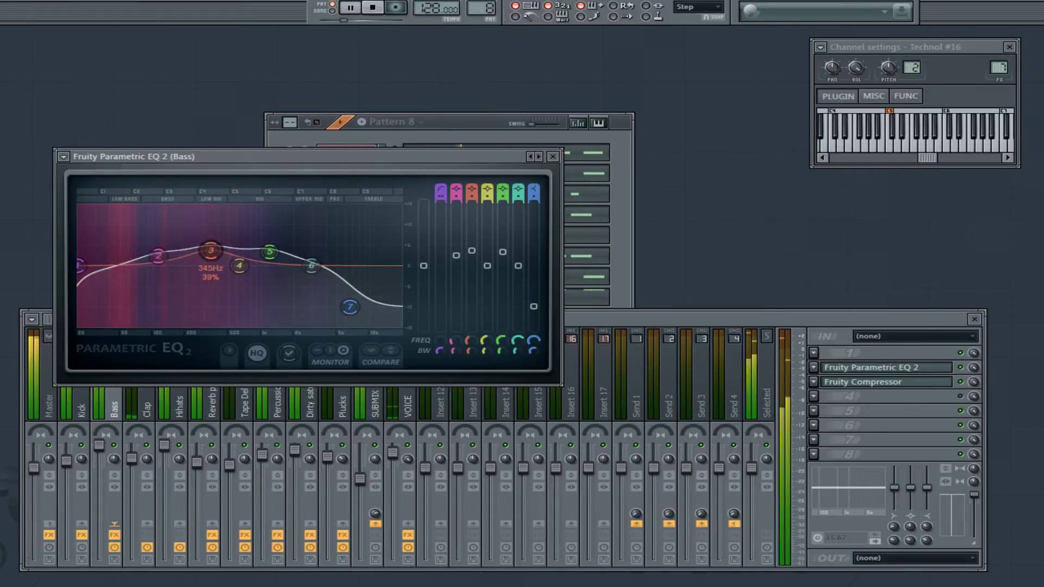
mouse_move(211, 250)
mouse_down()
mouse_move(242, 246)
mouse_move(214, 248)
mouse_move(239, 247)
mouse_move(216, 258)
mouse_up()
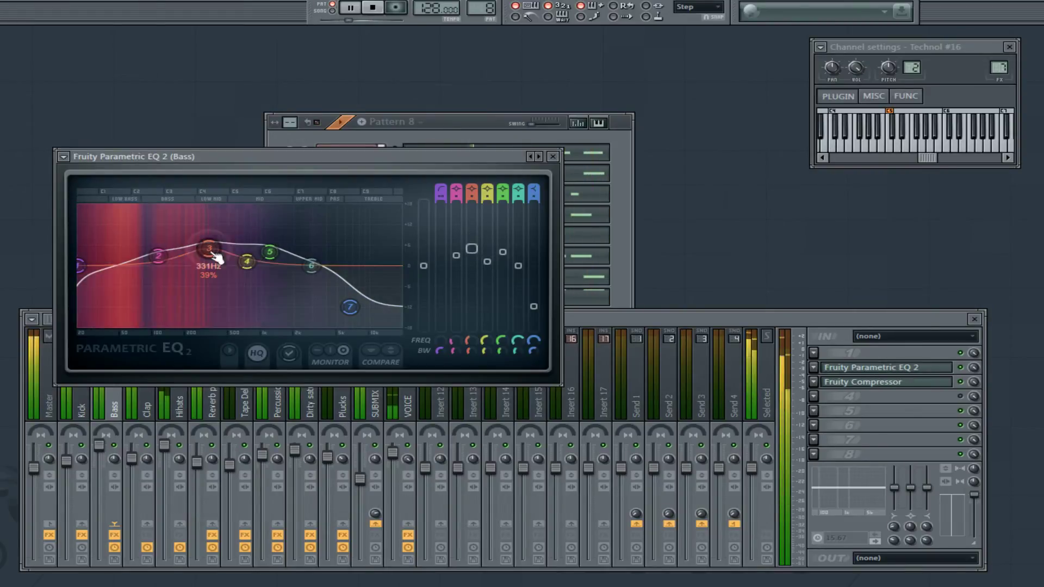
click(553, 156)
- Reshape the Kick track's Fruity Parametric EQ 2, placing band 4 at about 517 Hz and band 3 at about 117 Hz, with a slight band 5 adjustment
click(87, 359)
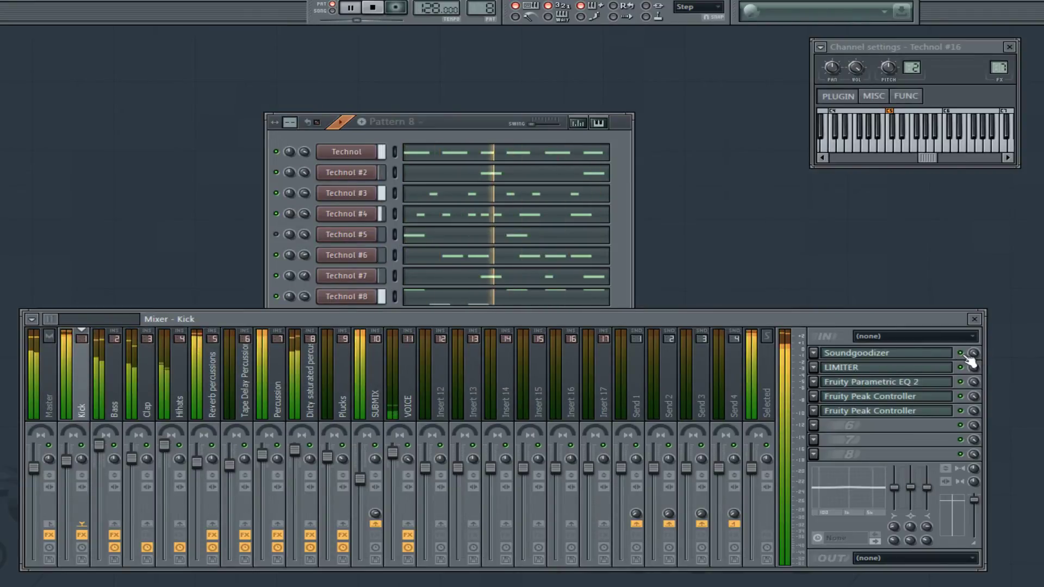
click(880, 382)
drag(214, 266, 230, 241)
drag(275, 275, 279, 269)
drag(230, 240, 230, 268)
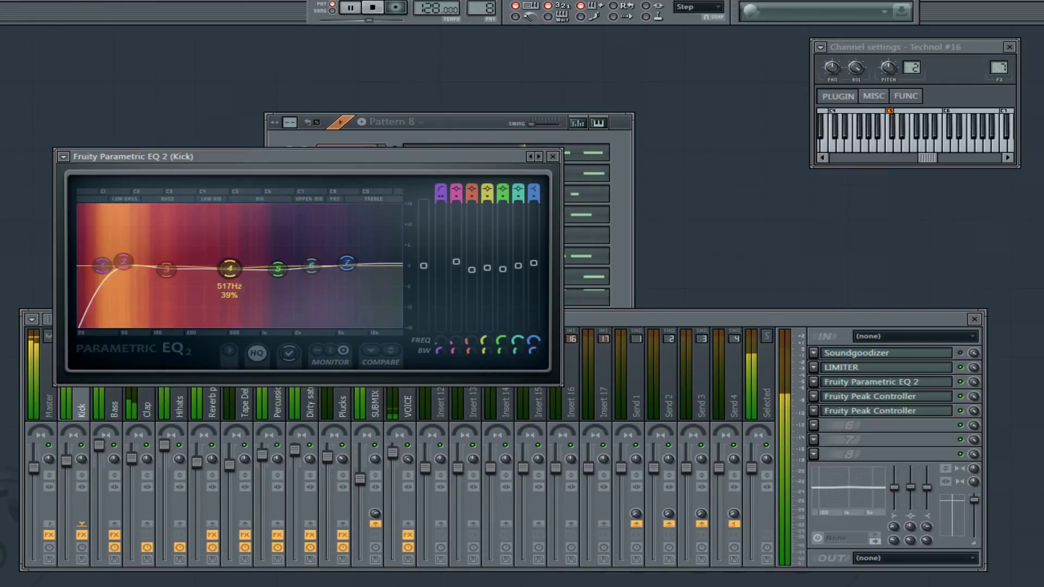
mouse_move(167, 270)
mouse_down()
mouse_move(183, 248)
mouse_move(160, 264)
mouse_up()
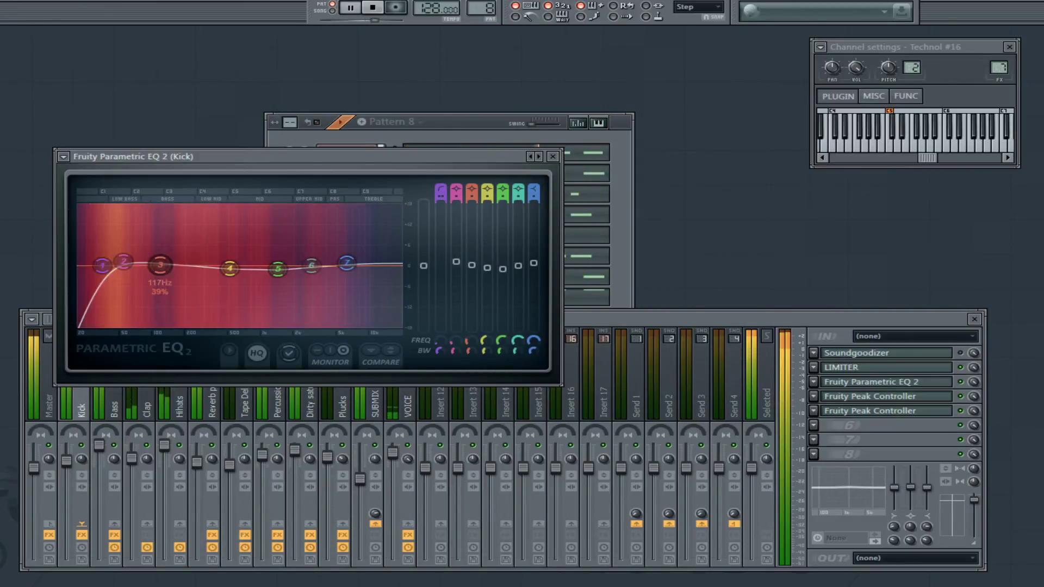
click(553, 156)
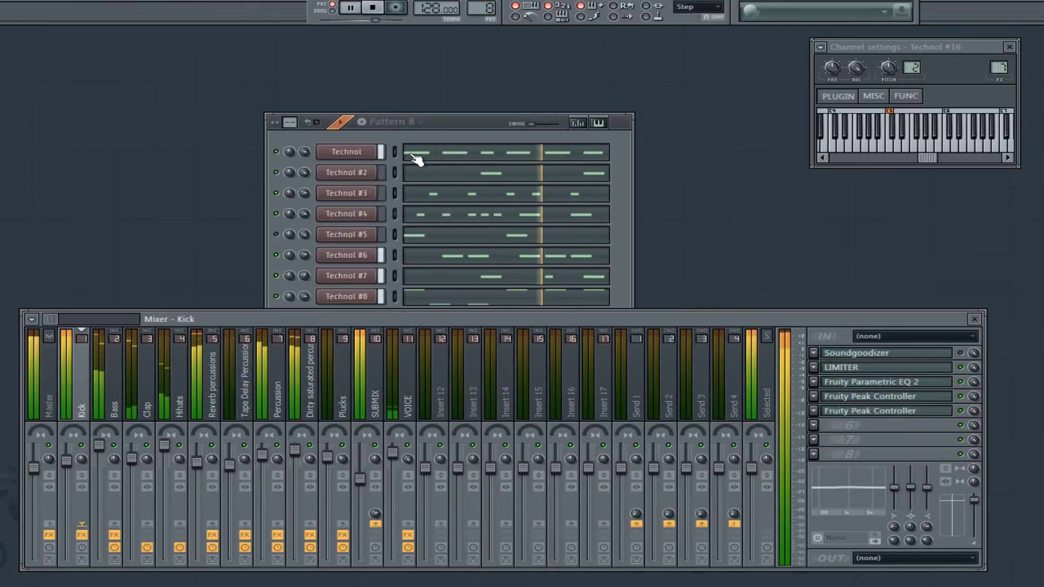
- Switch playback to Pattern 5
click(482, 7)
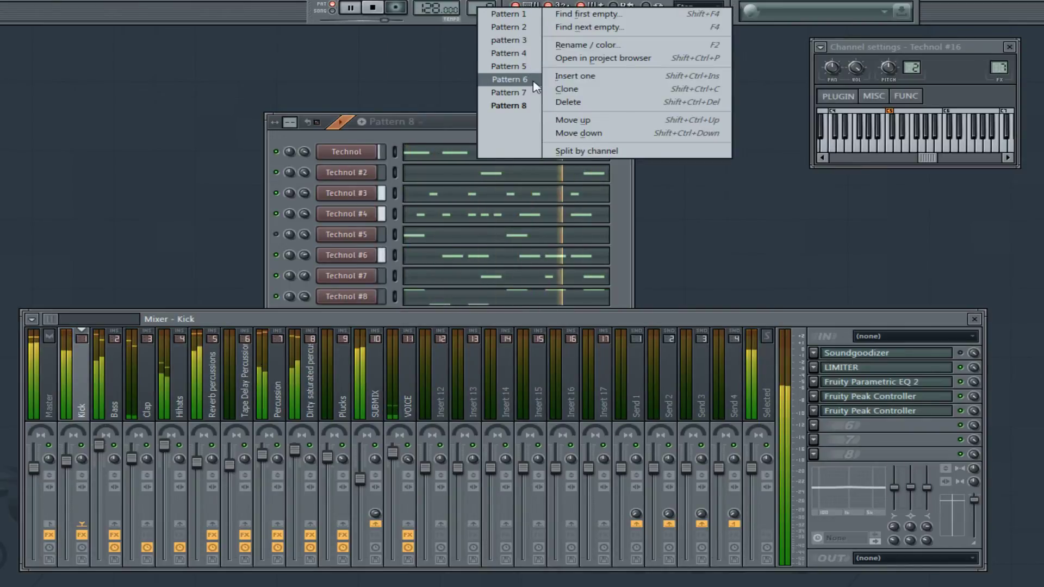
click(508, 66)
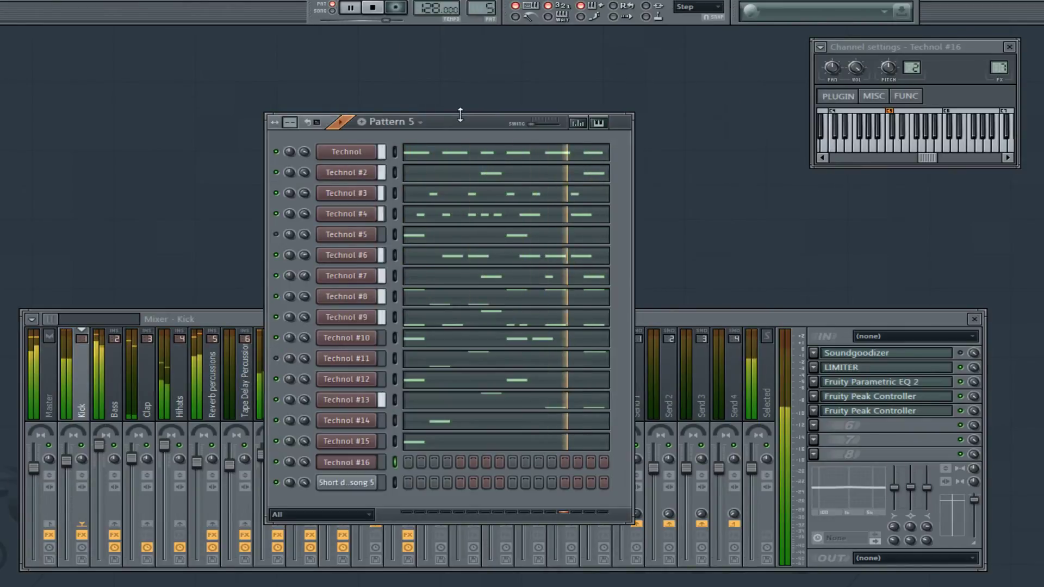
click(482, 7)
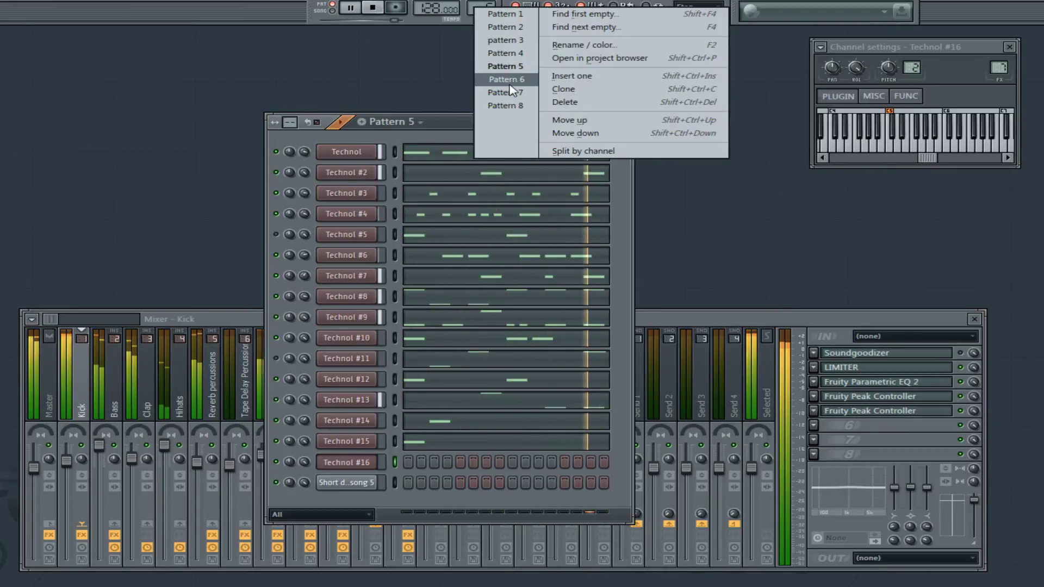
- Review the effects on the Bass, Percussion, Plucks and Dirty saturated percussions tracks, including the latter's Pultronic EQ110P settings
click(111, 376)
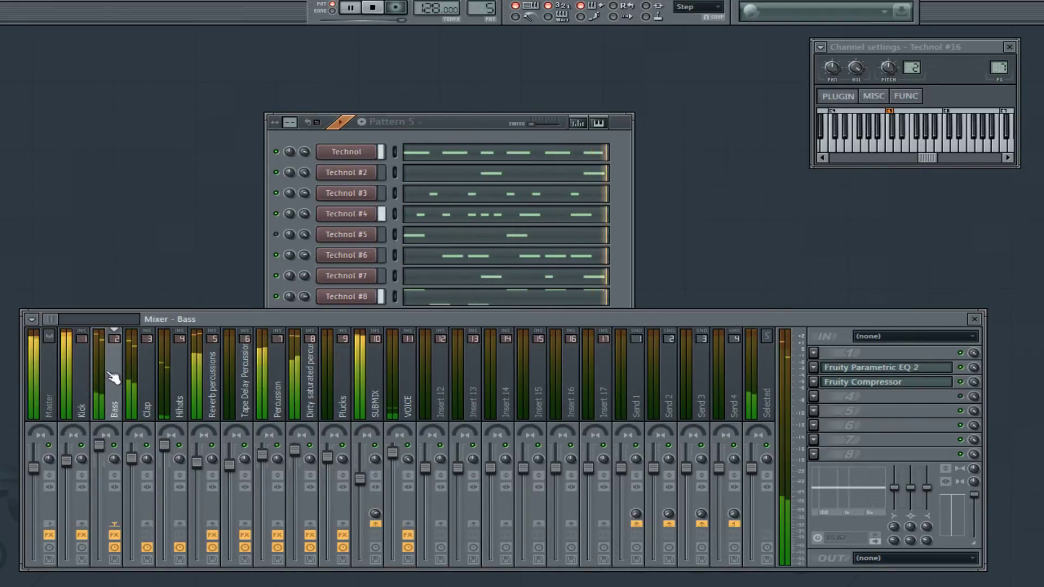
click(279, 387)
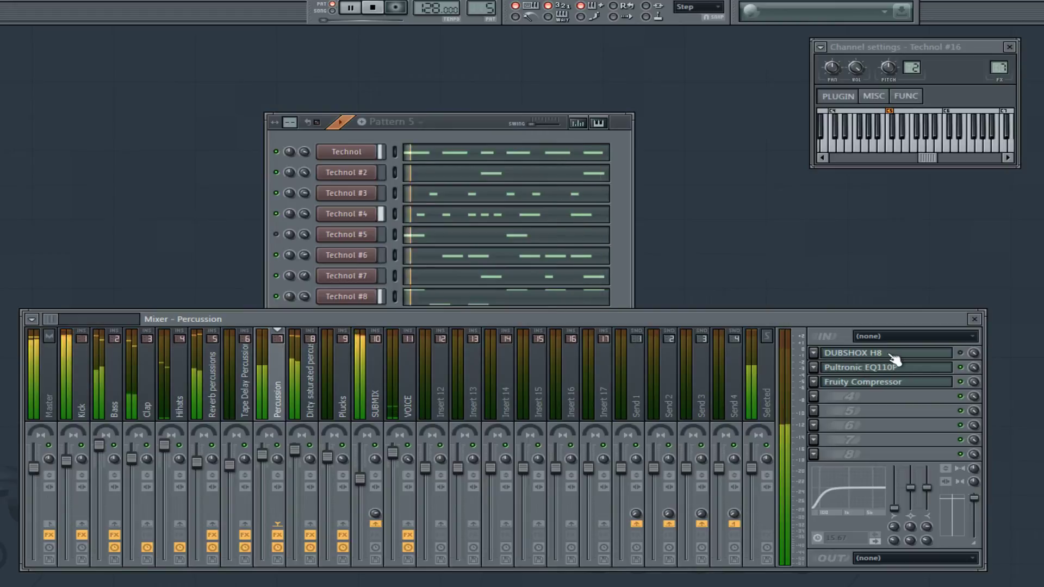
click(331, 387)
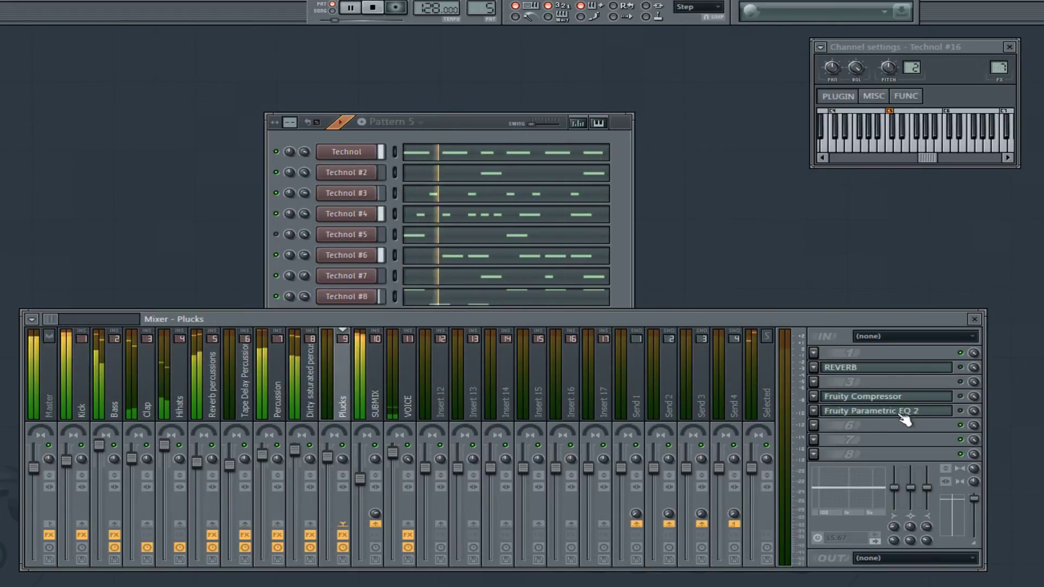
click(314, 372)
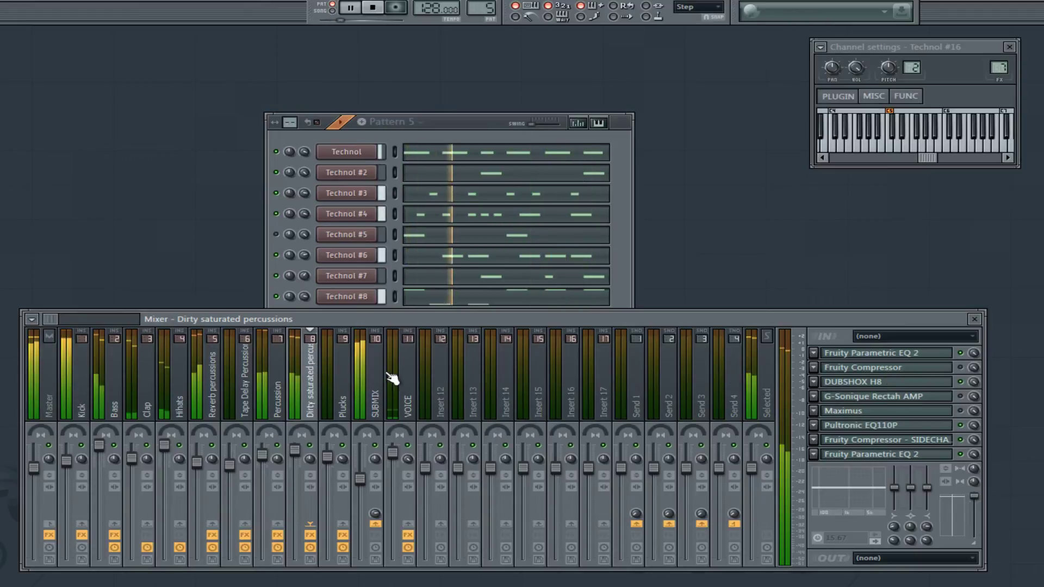
click(913, 426)
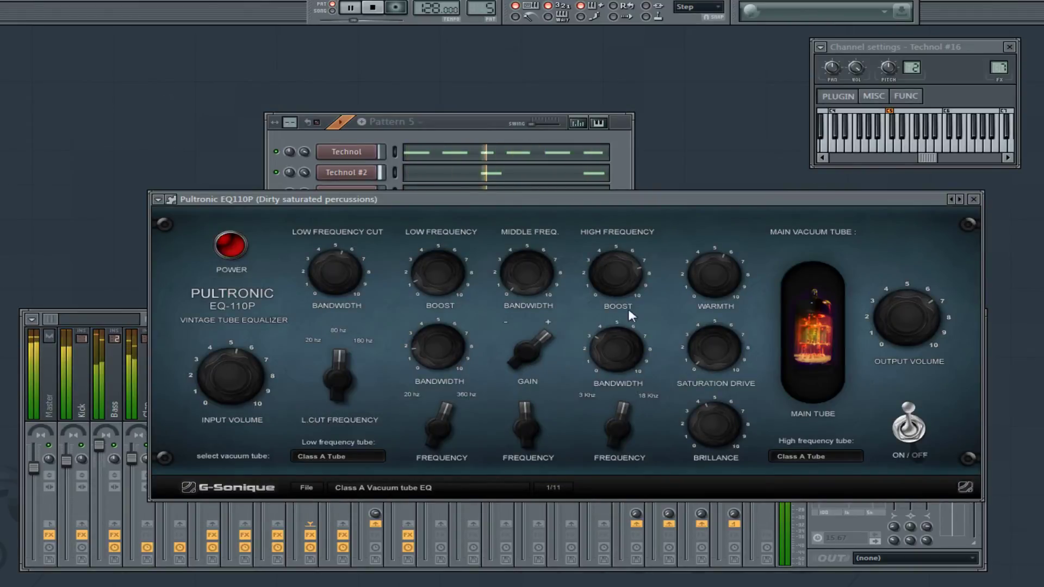
click(973, 199)
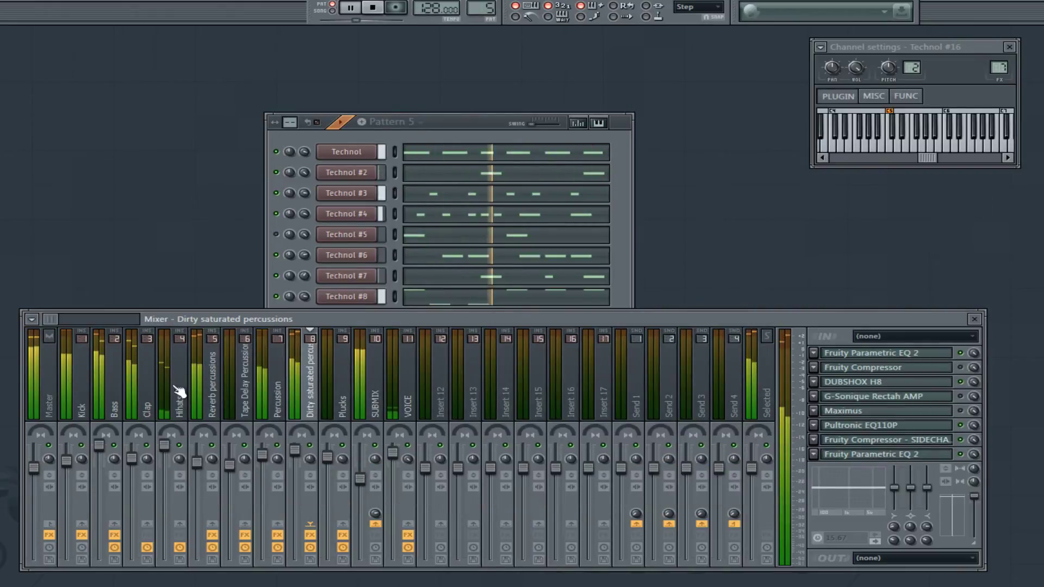
- Examine the Reverb percussions track's Pultronic EQ110P settings and its high-frequency tube options
click(213, 384)
click(880, 382)
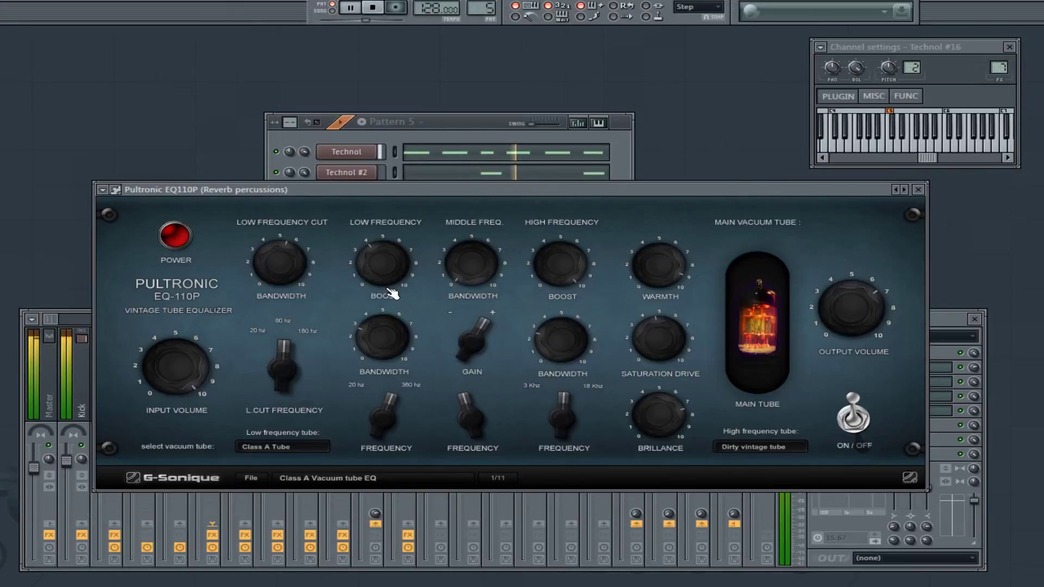
click(755, 447)
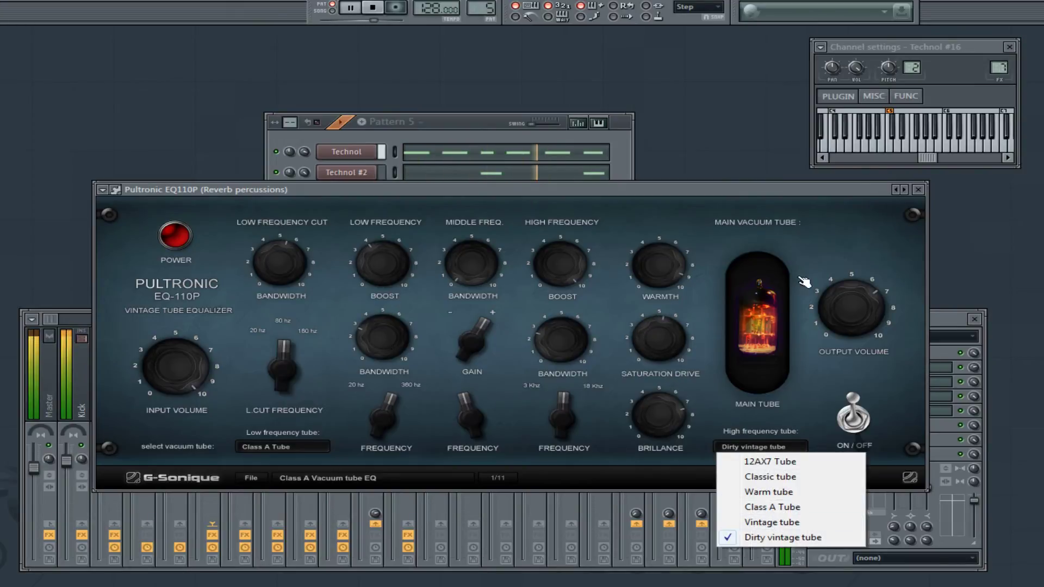
click(918, 190)
- Set both the high-frequency and low-frequency tubes of the Percussion track's Pultronic EQ110P to Dirty vintage tube
click(263, 396)
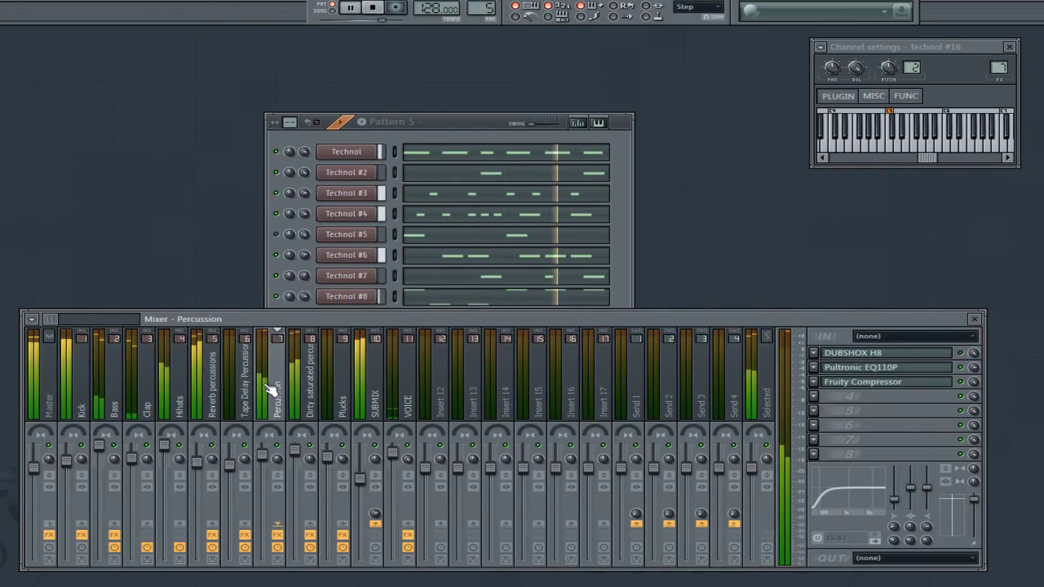
click(866, 368)
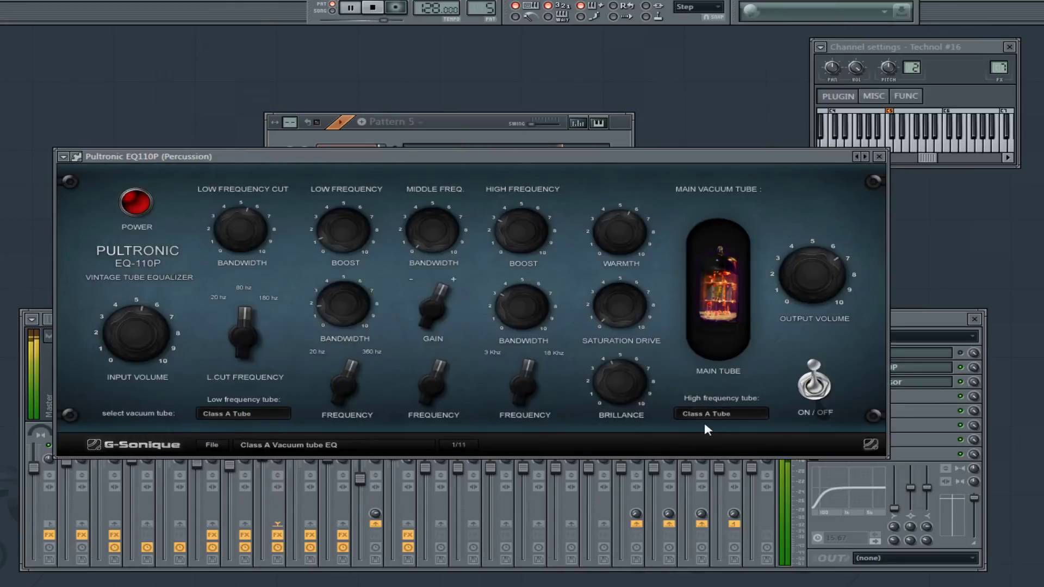
click(706, 416)
click(743, 504)
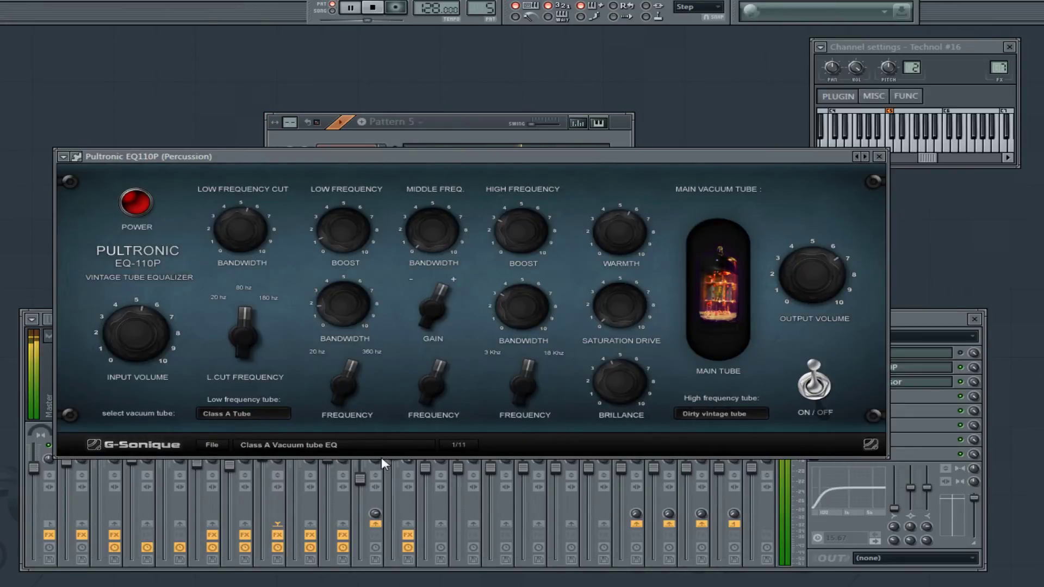
click(247, 419)
click(262, 473)
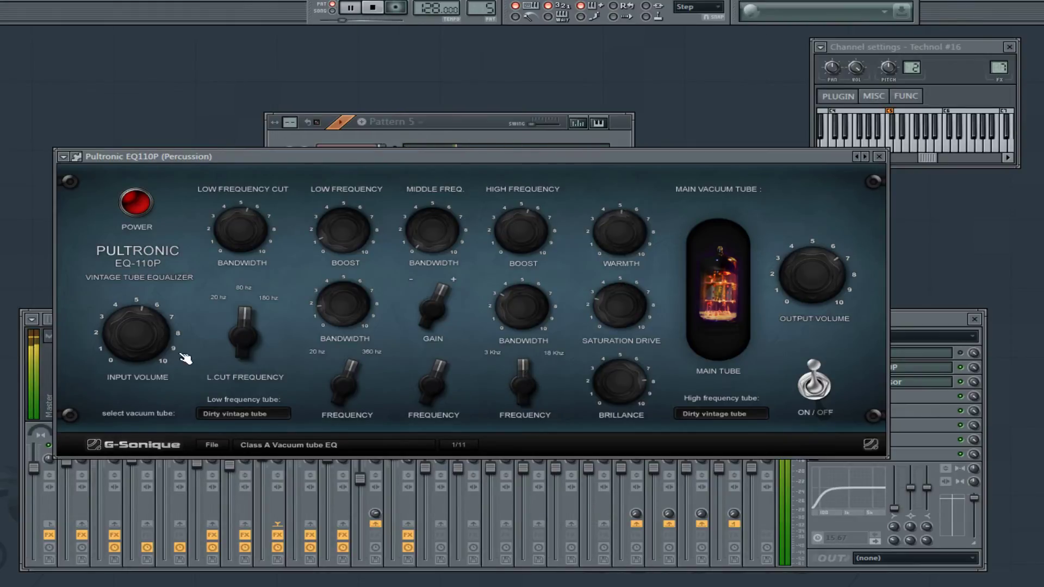
- Audition Pattern 7 and Pattern 4 with the Percussion track's equalizer closed, and stop playback
click(490, 16)
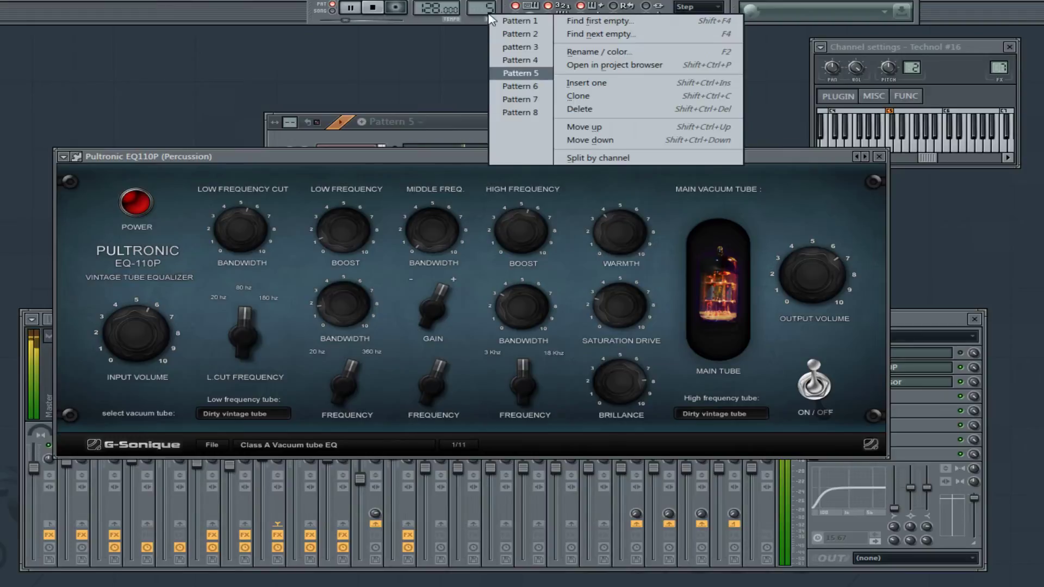
click(520, 100)
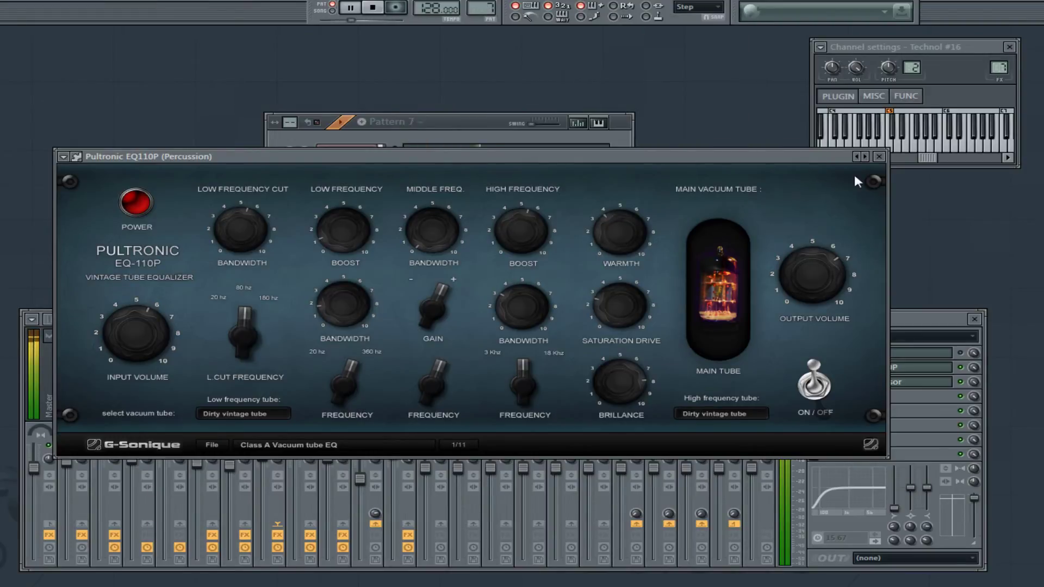
click(878, 156)
click(481, 7)
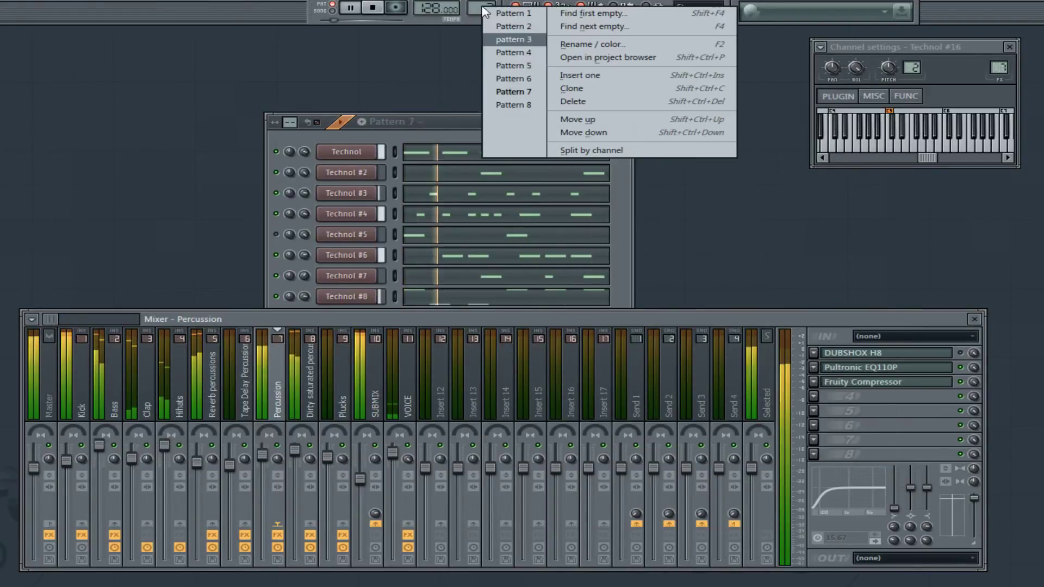
click(526, 53)
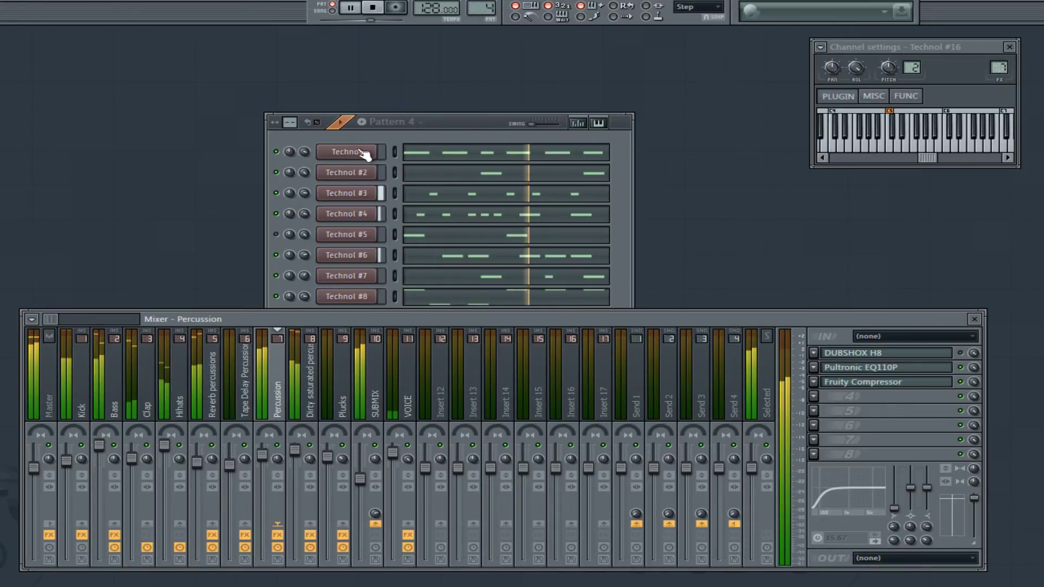
click(373, 8)
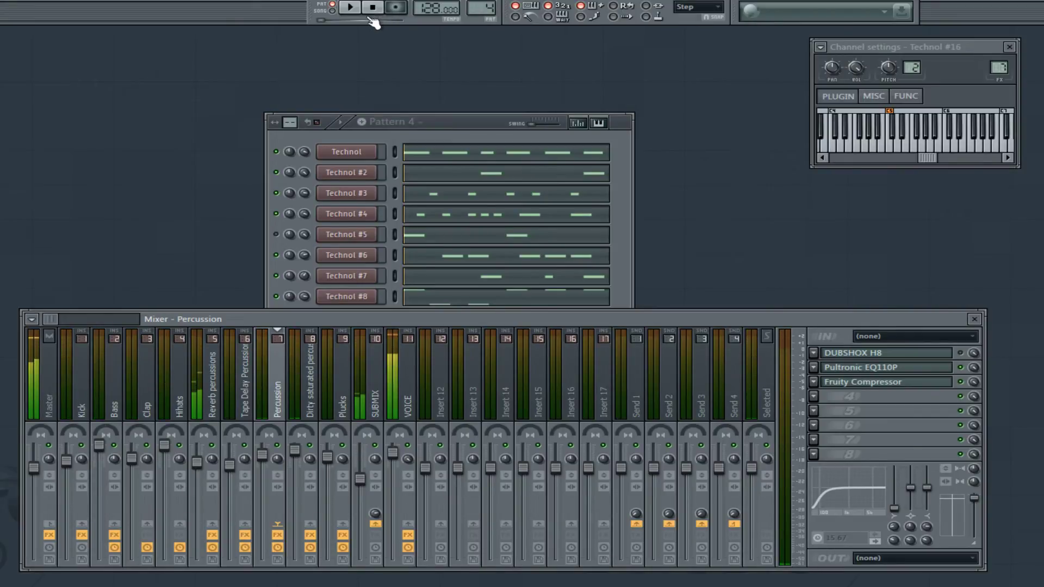
- Open the first Technol channel's instrument and audition BEAT KIT 9 and BEAT KIT 4 during Pattern 4 playback
click(361, 156)
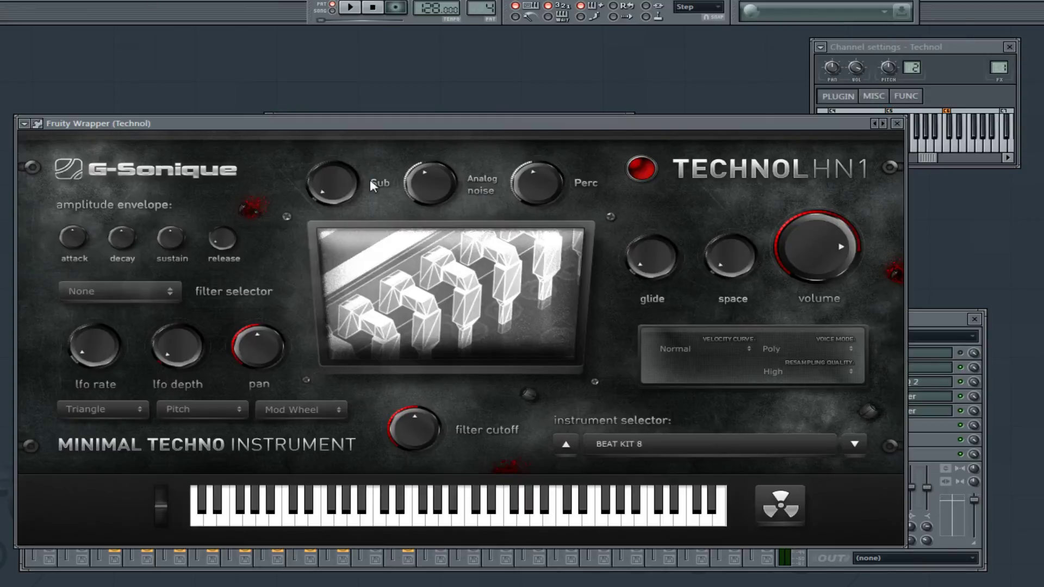
click(622, 443)
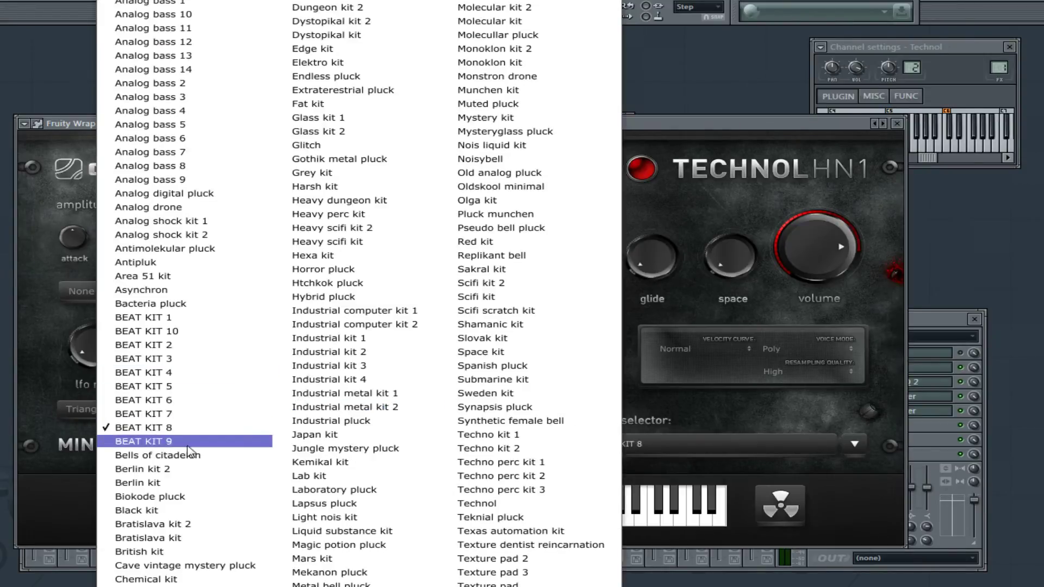
click(242, 443)
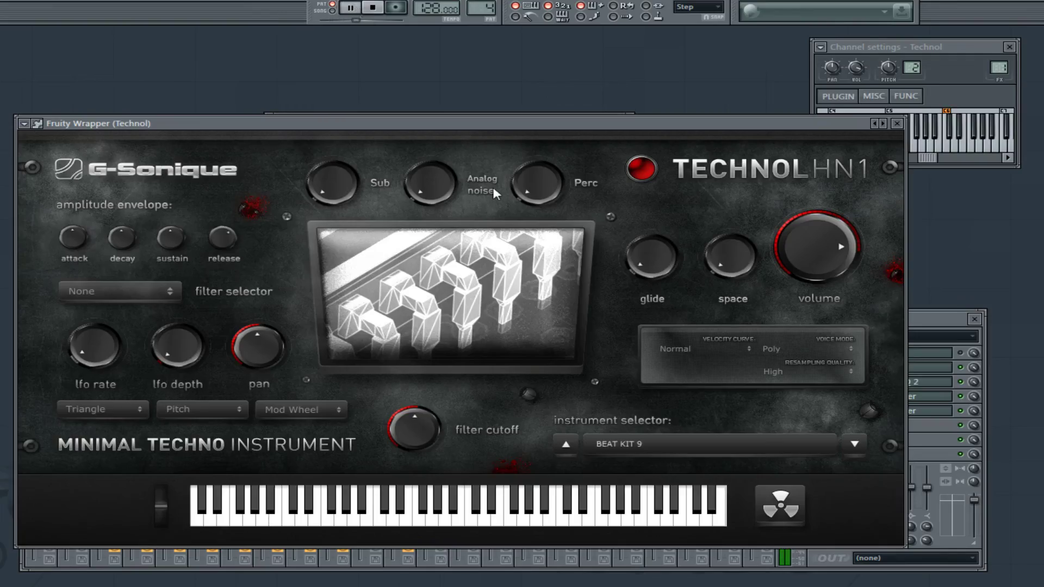
click(623, 426)
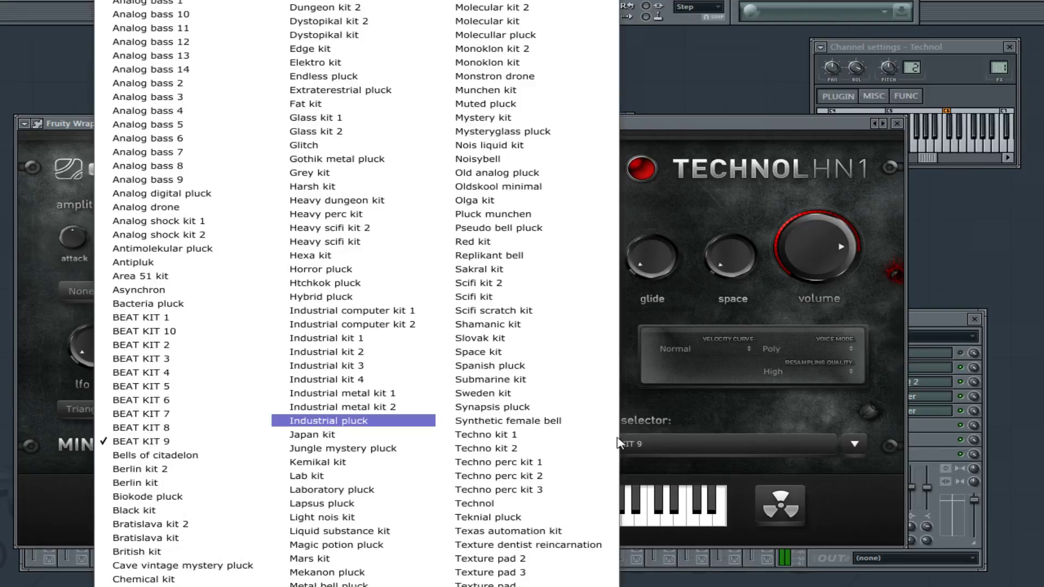
click(176, 379)
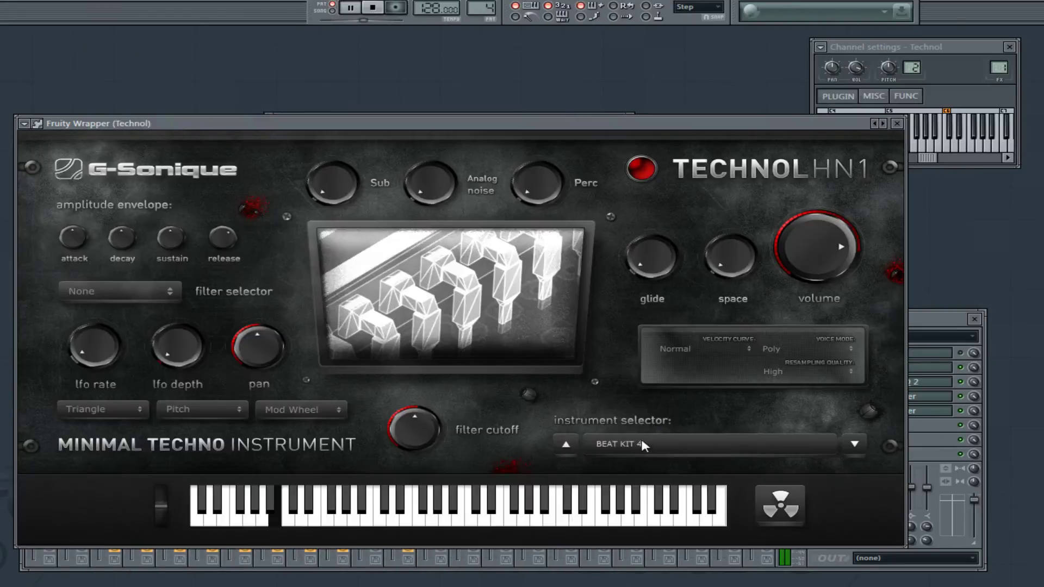
- Try different Perc, space and volume amounts on the Technol channel's BEAT KIT 4
click(894, 113)
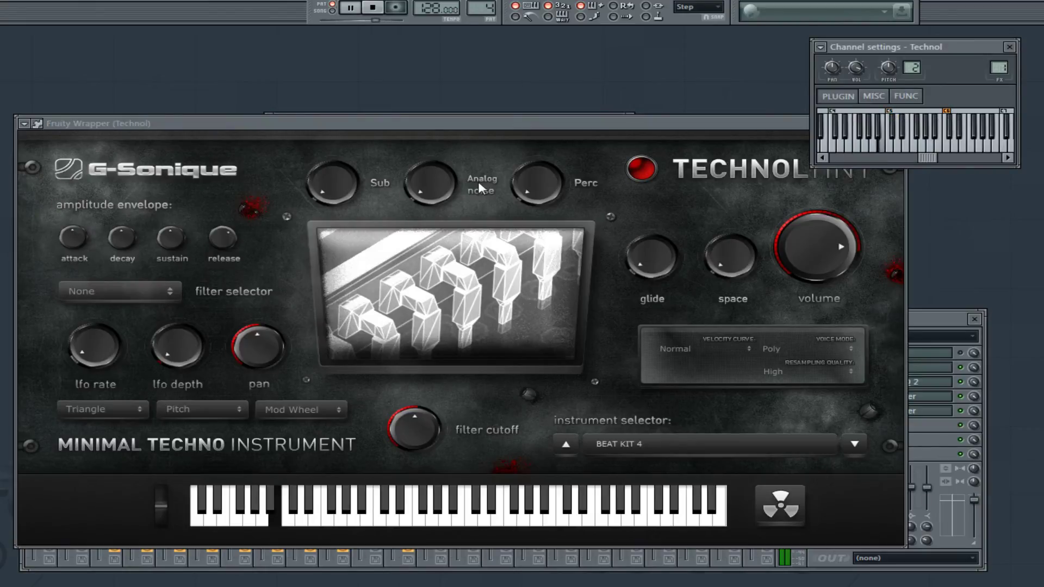
click(510, 200)
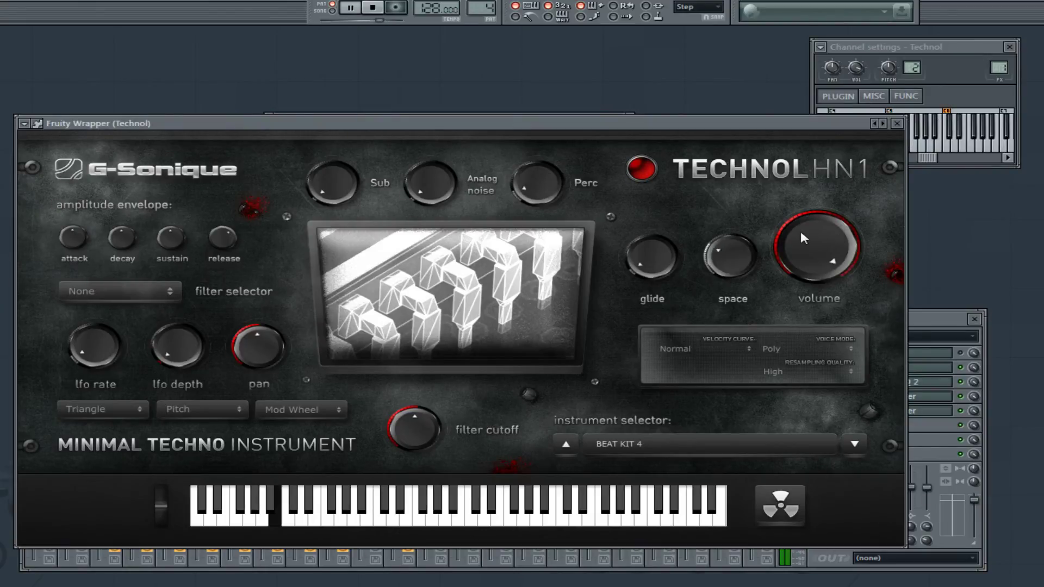
drag(781, 273, 752, 263)
- Audition BEAT KIT 10 and BEAT KIT 2 on the Technol channel, settle on BEAT KIT 3, and close the instrument
click(642, 445)
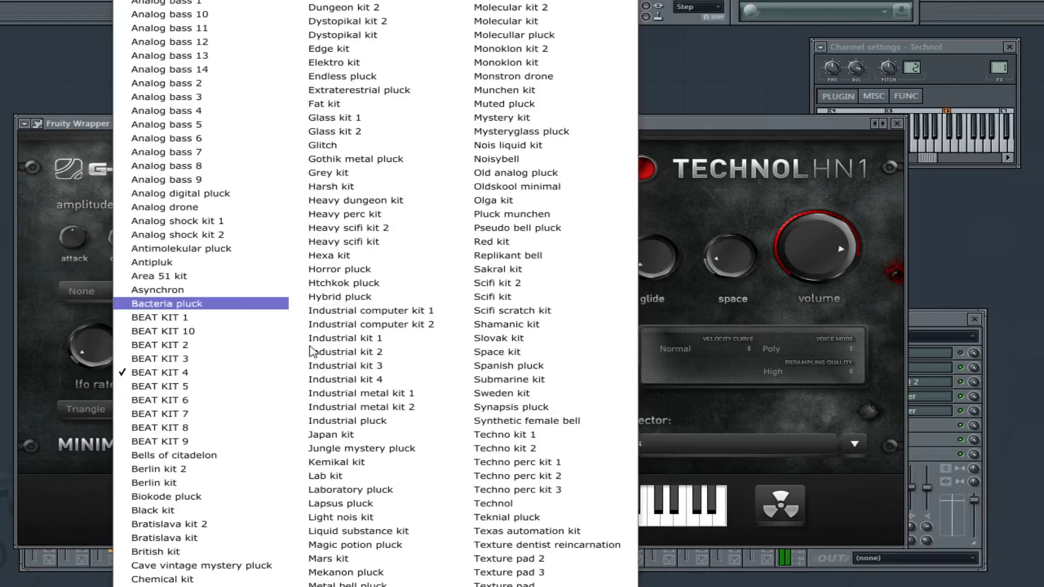
click(201, 333)
click(672, 457)
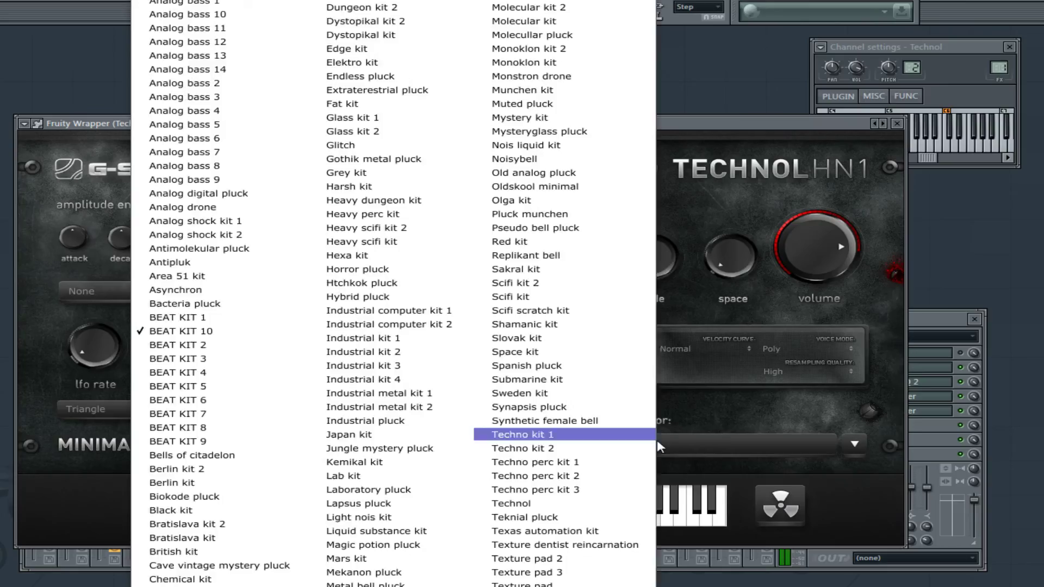
click(207, 343)
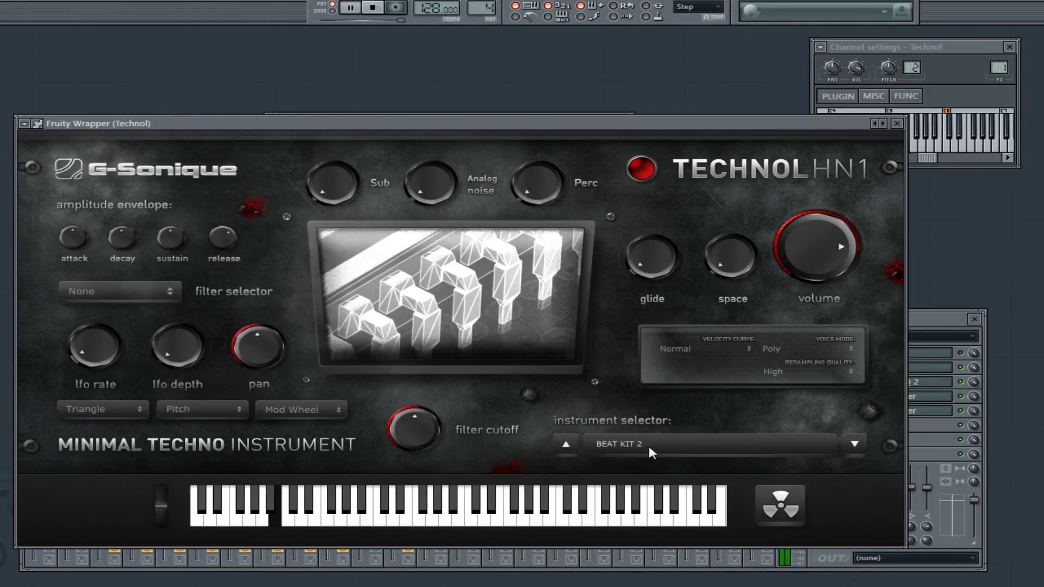
click(647, 442)
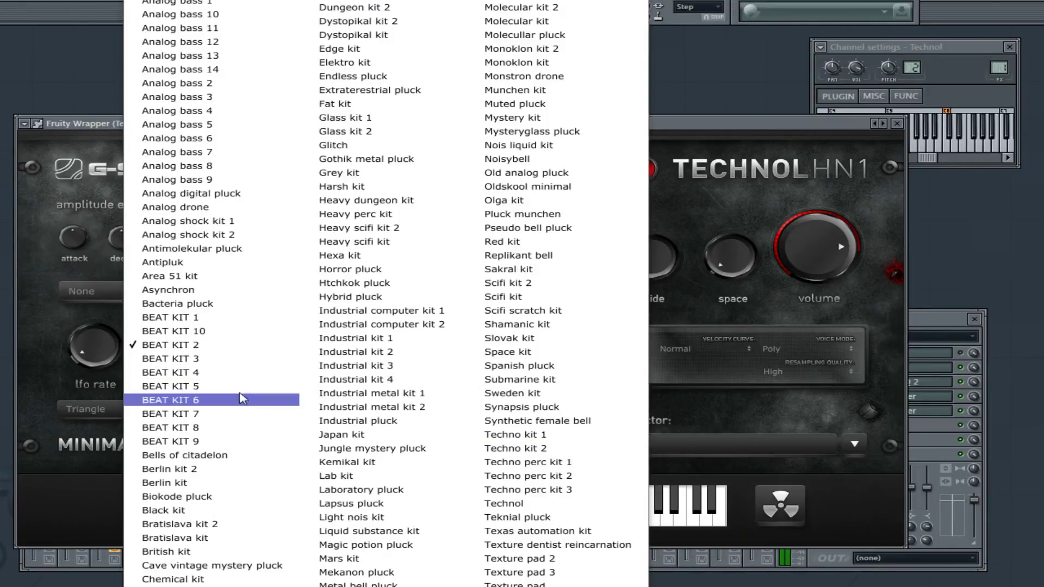
click(203, 359)
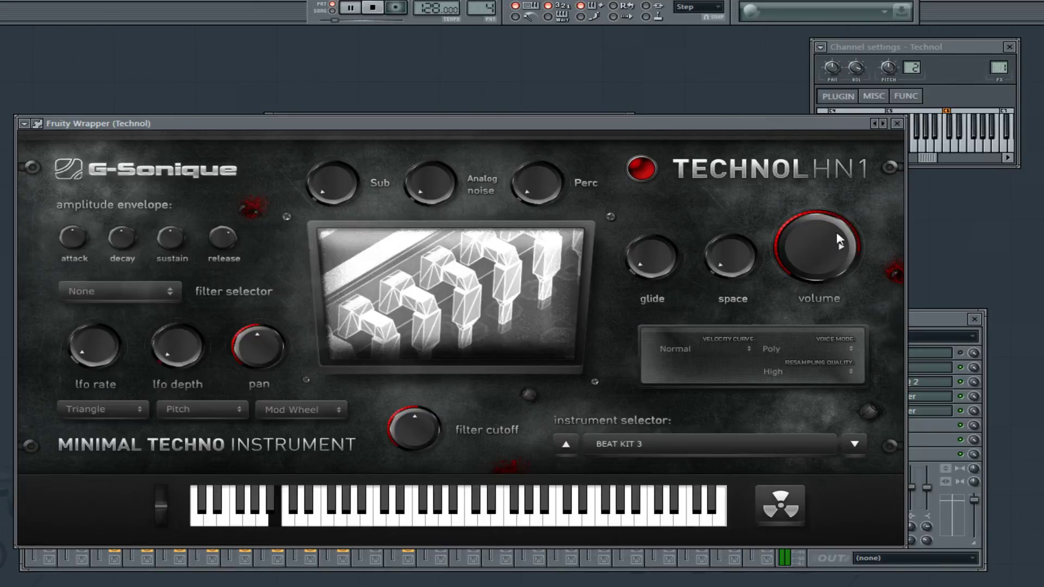
click(896, 124)
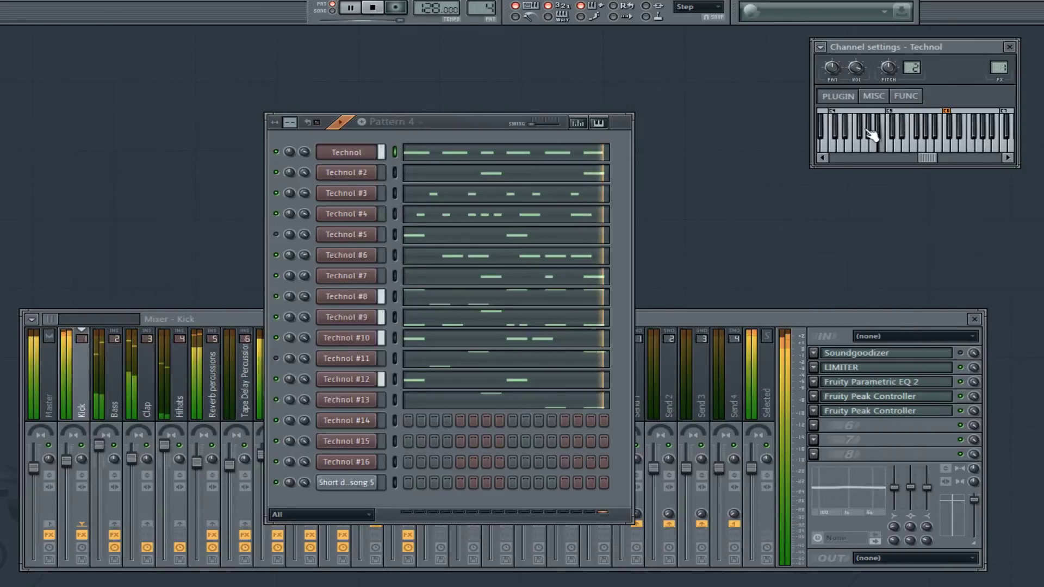
- Inspect the Percussion and Kick mixer tracks' effect chains, stopping and restarting Pattern 4
click(201, 318)
click(271, 463)
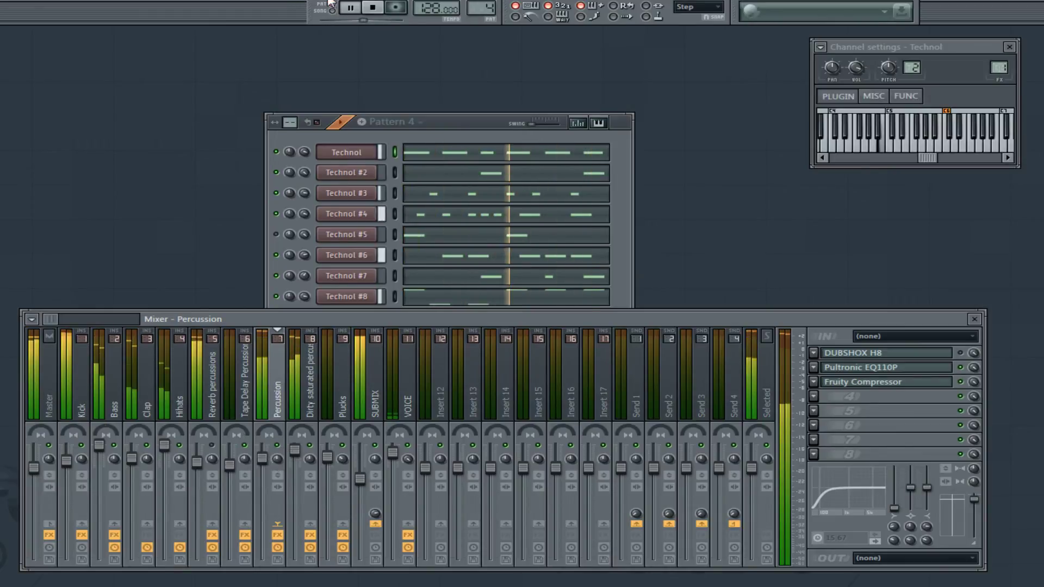
click(374, 8)
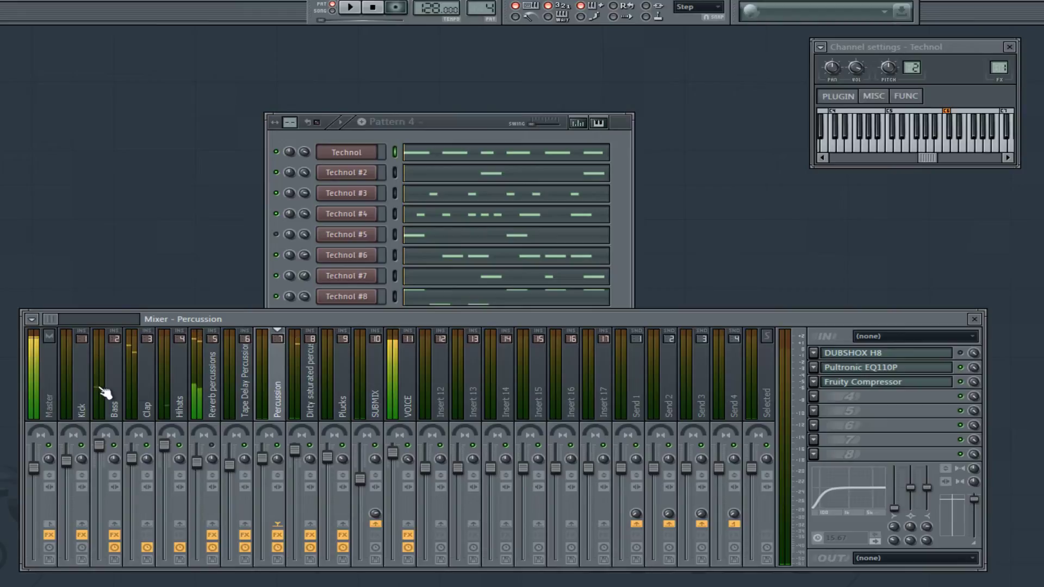
click(82, 391)
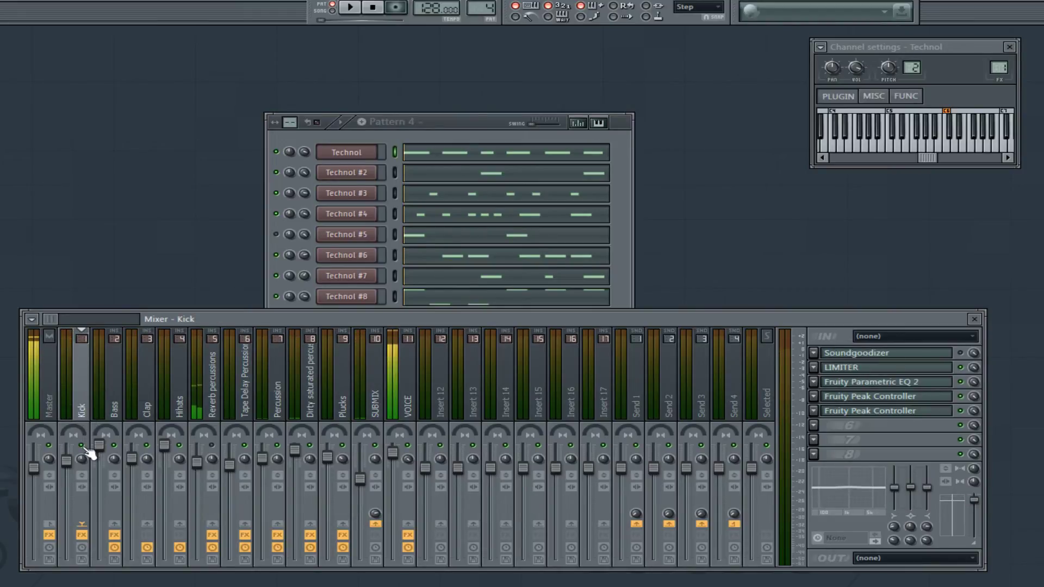
click(350, 7)
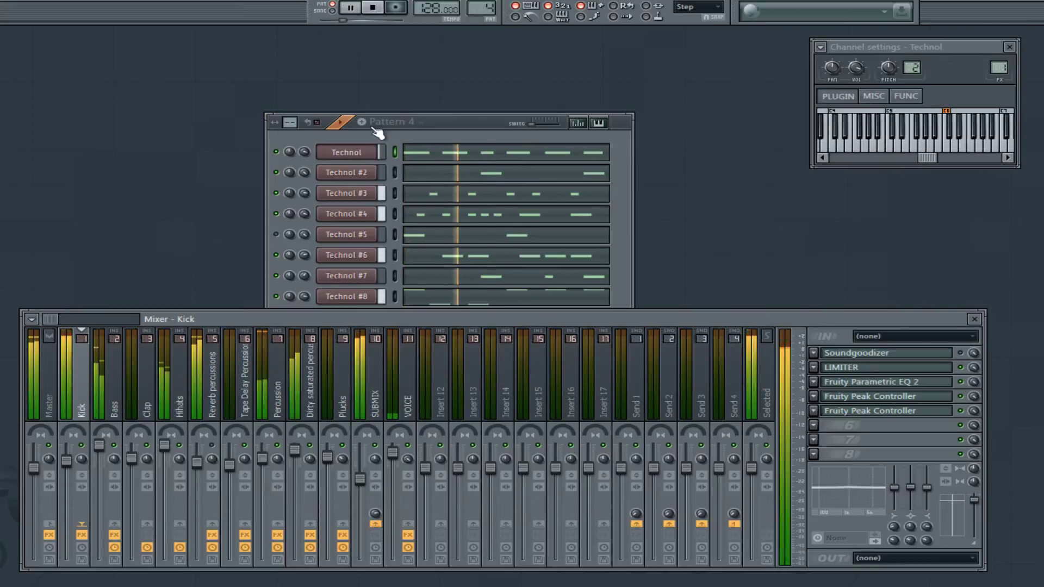
- Adjust the Percussion track's Fruity Compressor to a 1.6:1 ratio, 3.3 dB gain, 17.2 ms attack and 142 ms release
click(275, 397)
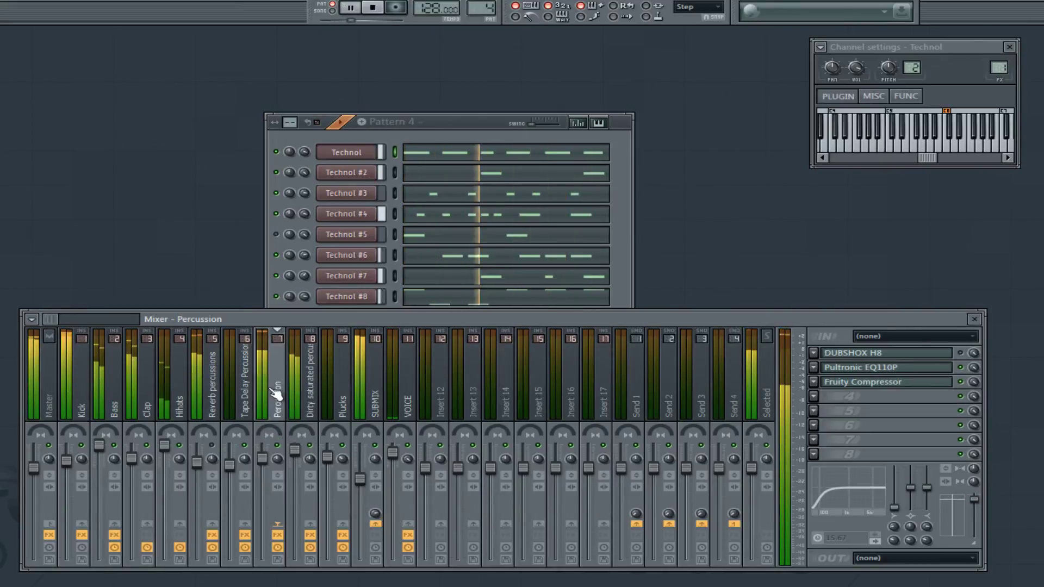
click(882, 383)
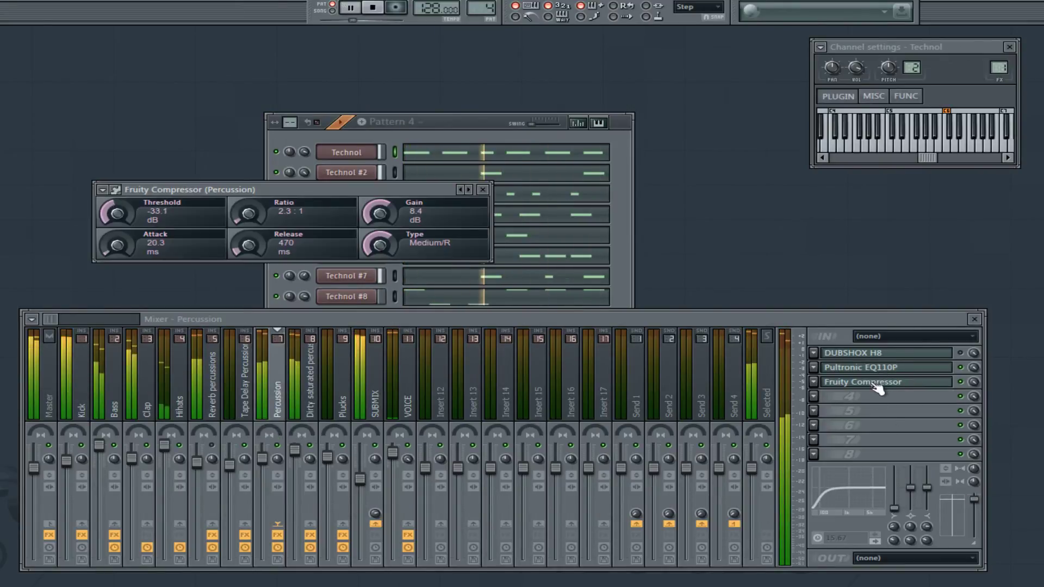
drag(118, 214, 118, 218)
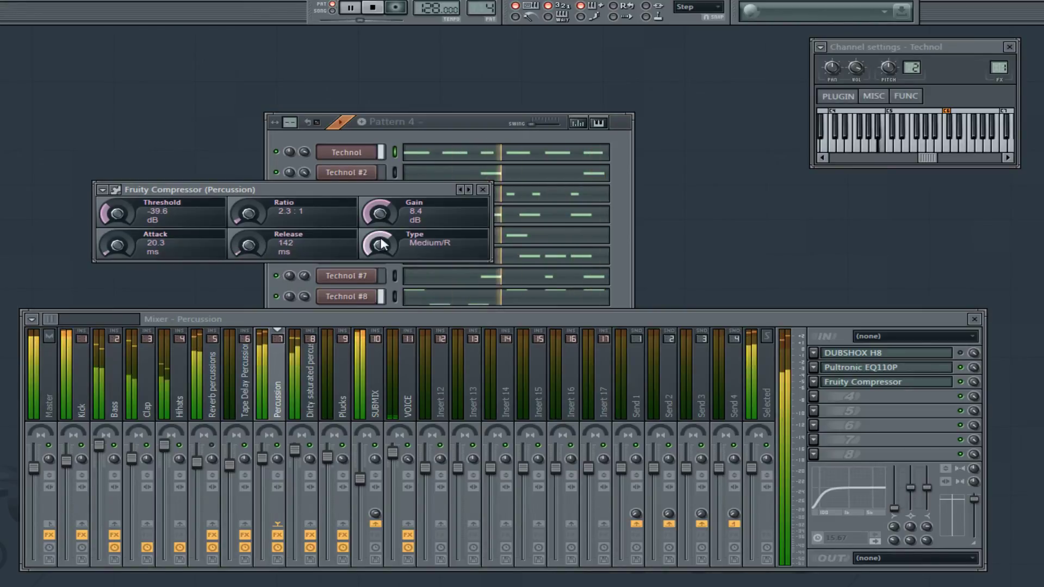
drag(251, 215, 251, 220)
drag(118, 214, 118, 196)
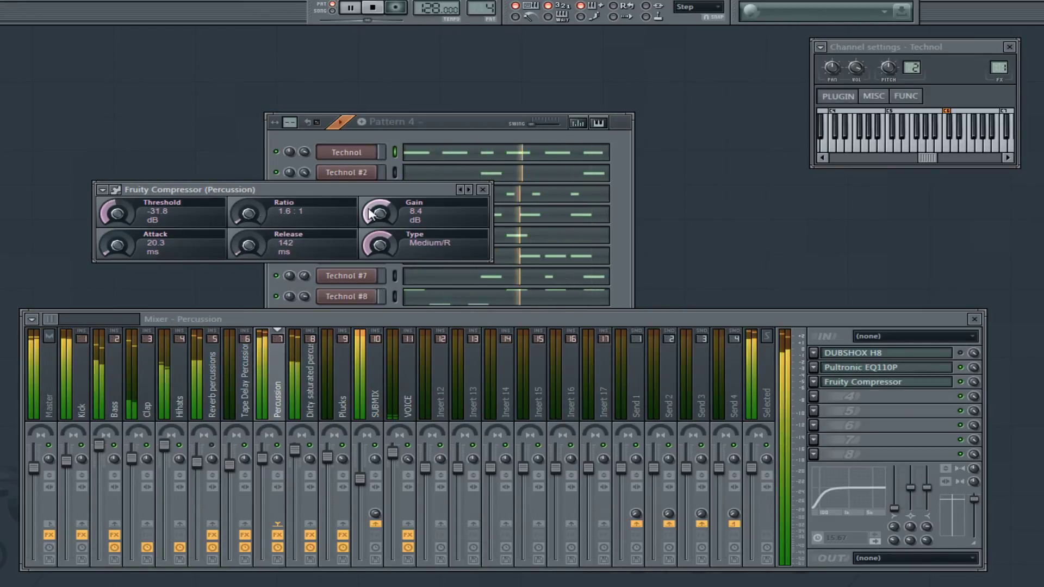
drag(378, 214, 377, 224)
drag(118, 214, 118, 248)
drag(118, 214, 118, 212)
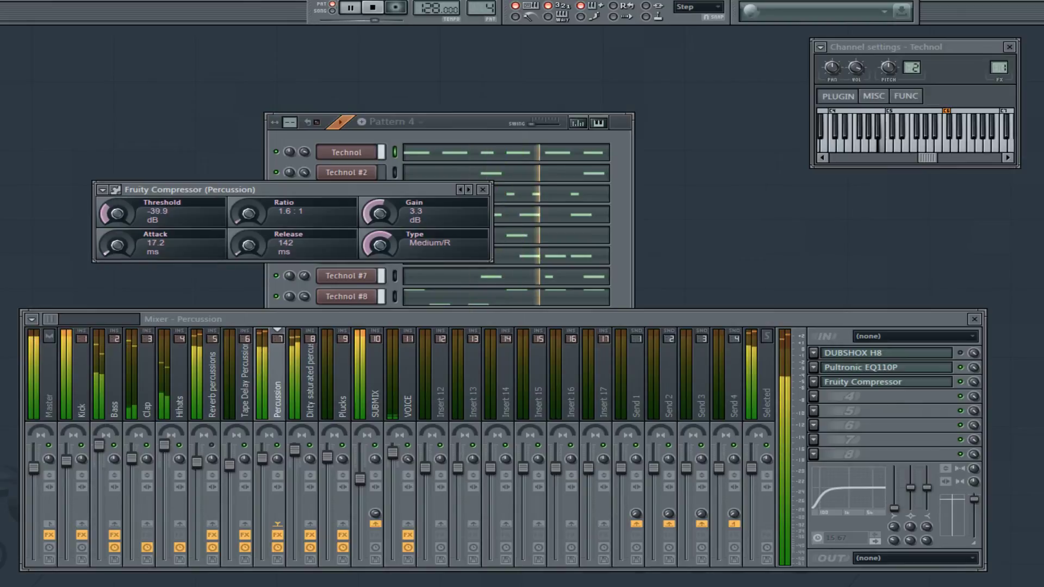
- Adjust the base and decay of the Kick track's first Fruity Peak Controller, auditioning the result in Pattern 4
click(80, 393)
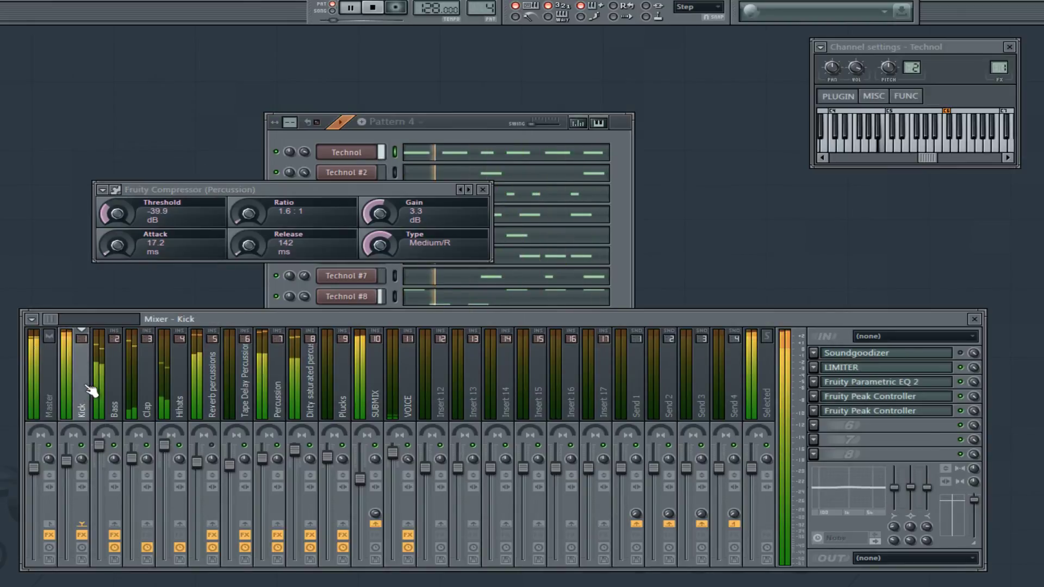
click(897, 397)
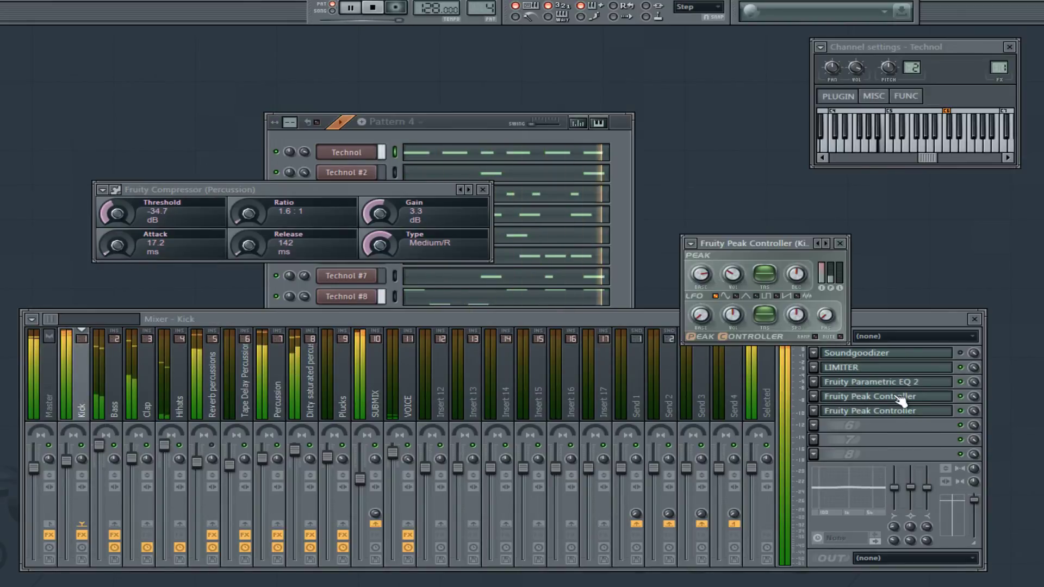
click(374, 8)
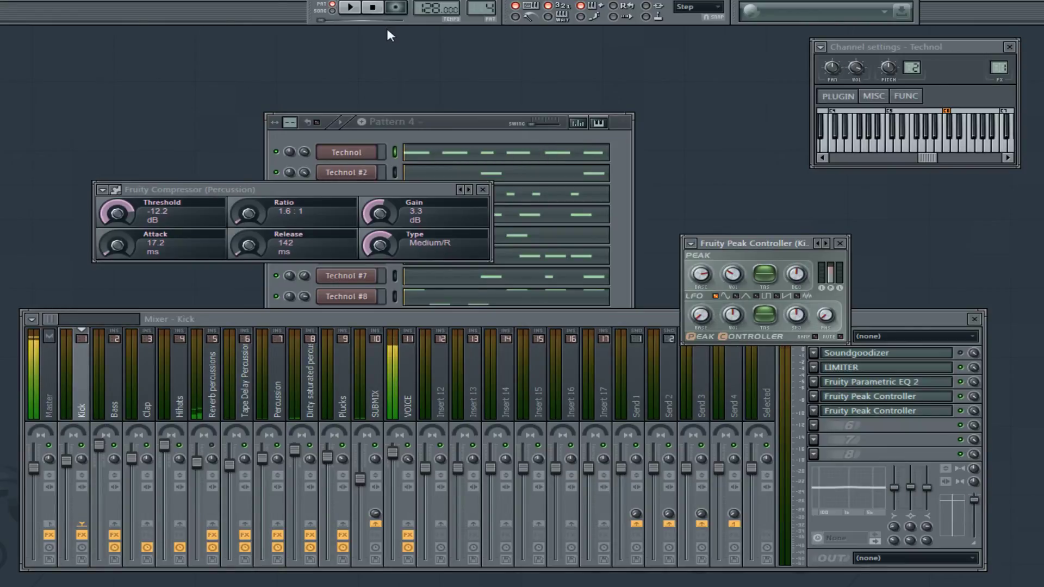
click(353, 9)
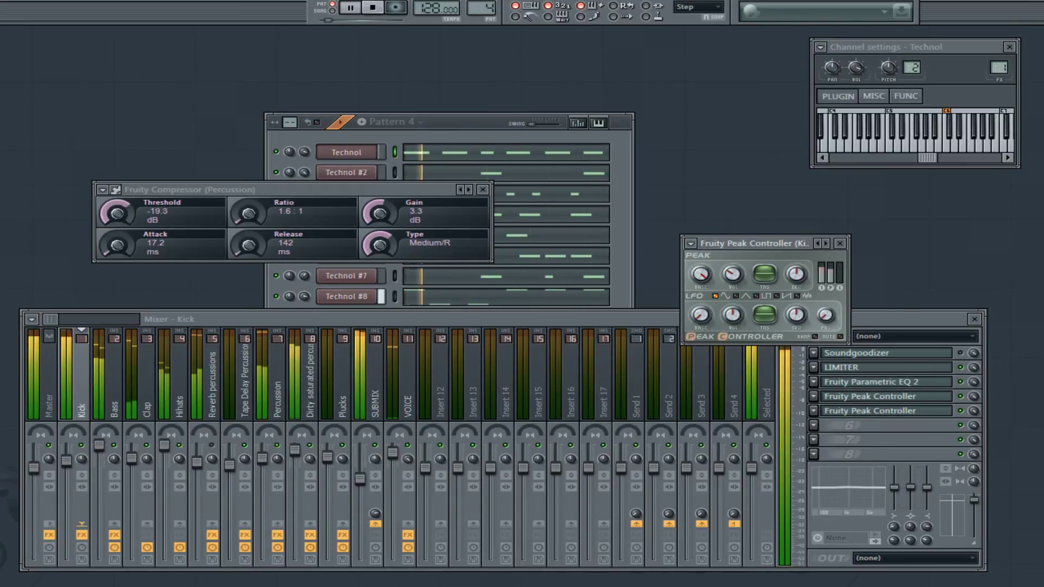
drag(701, 276, 701, 266)
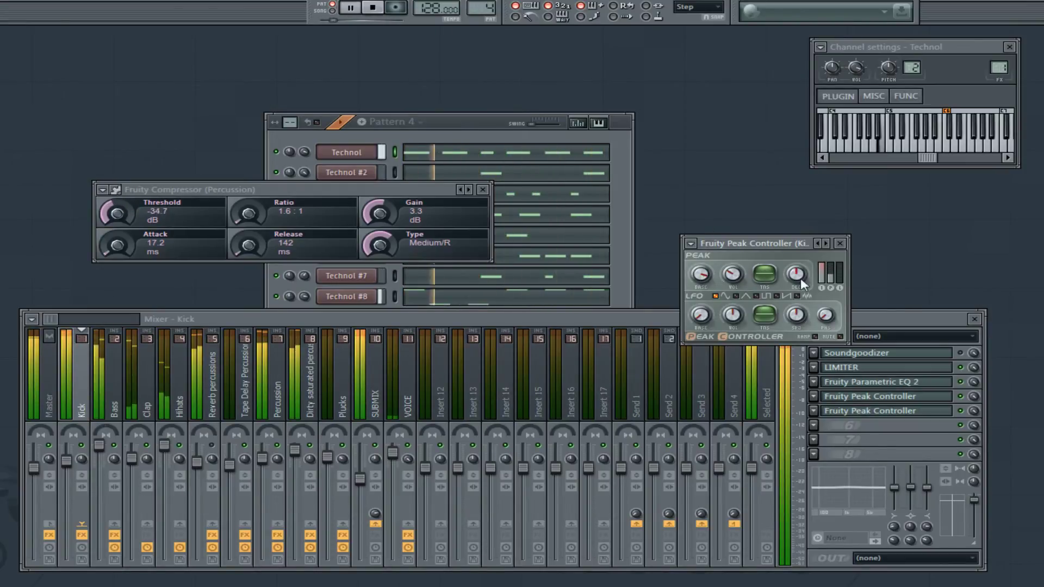
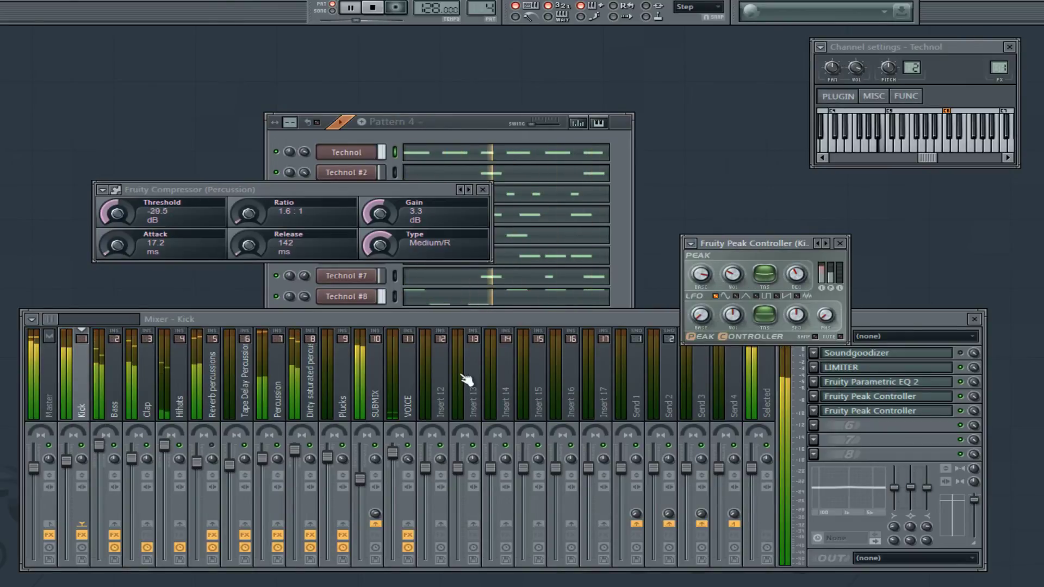
- Raise the Percussion track's volume fader slightly and close the Fruity Peak Controller and Fruity Compressor
click(274, 461)
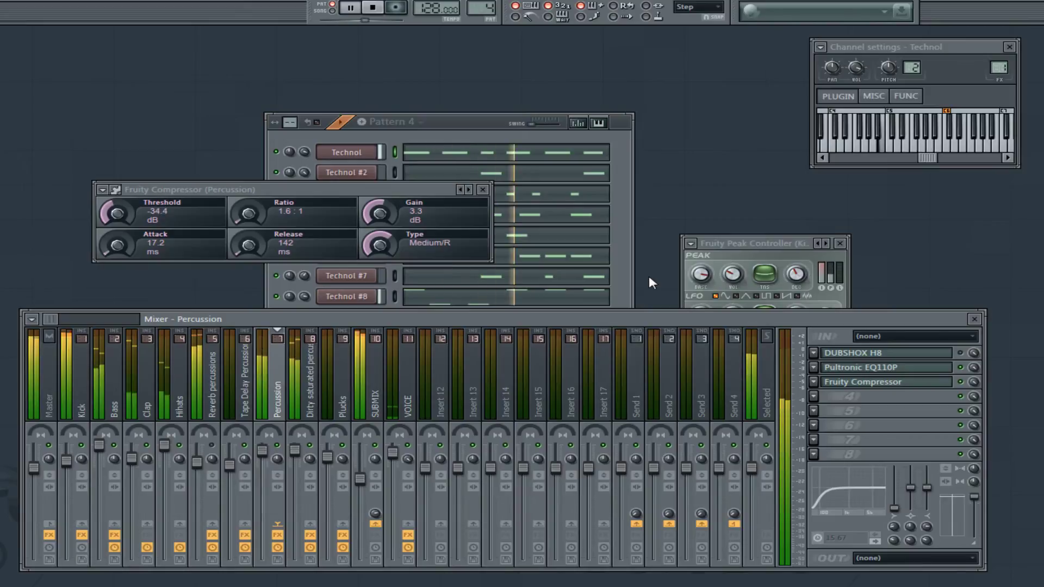
click(735, 274)
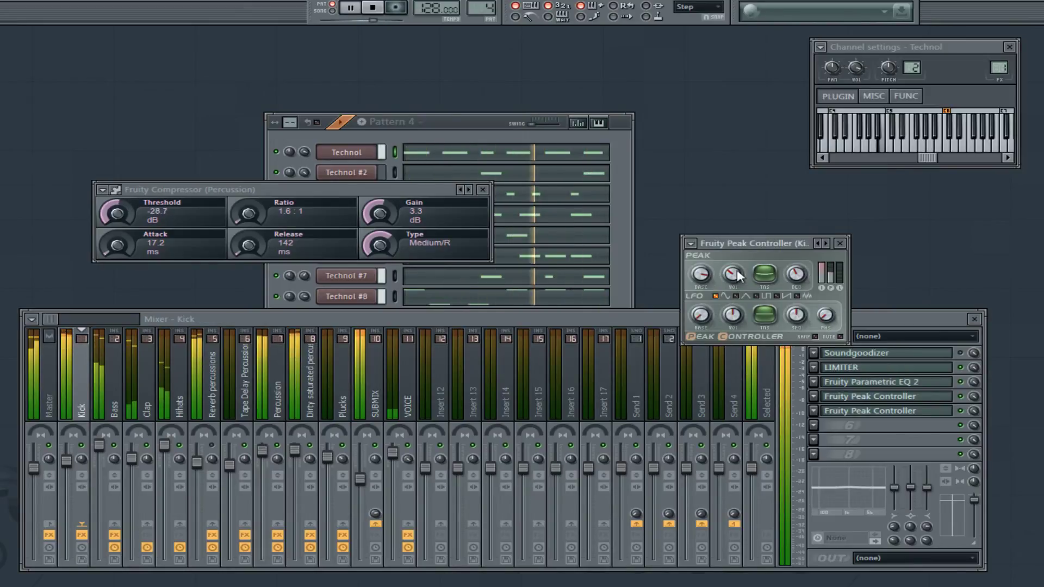
click(841, 244)
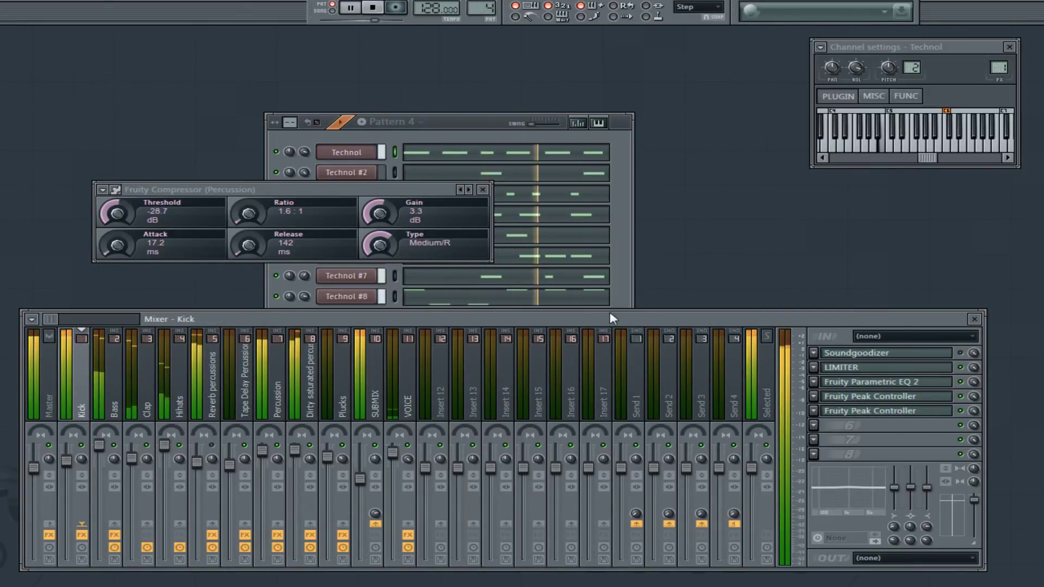
click(287, 452)
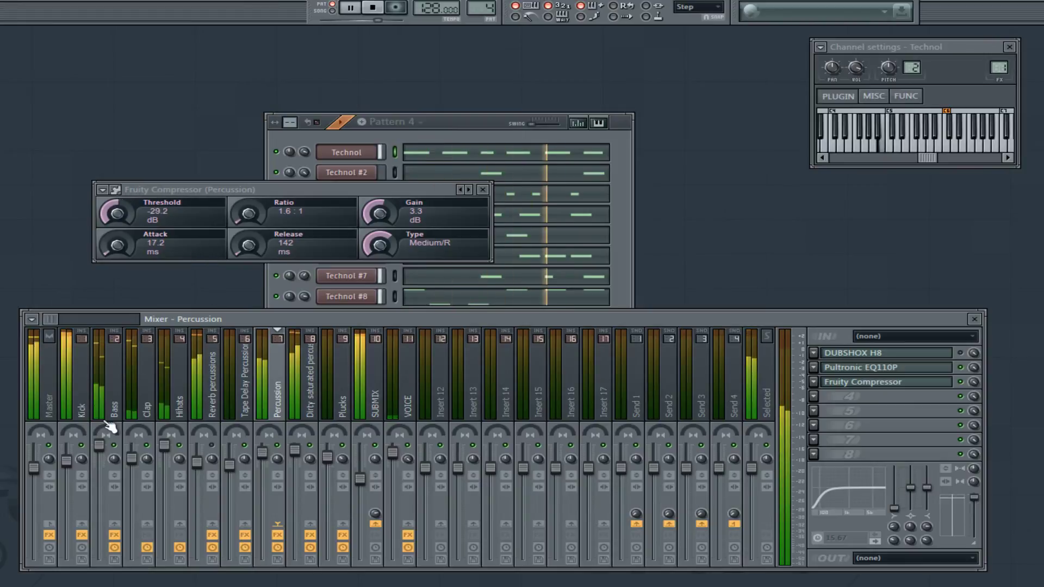
click(144, 385)
click(482, 190)
- Bring the channel rack forward and switch playback to Pattern 6
click(460, 122)
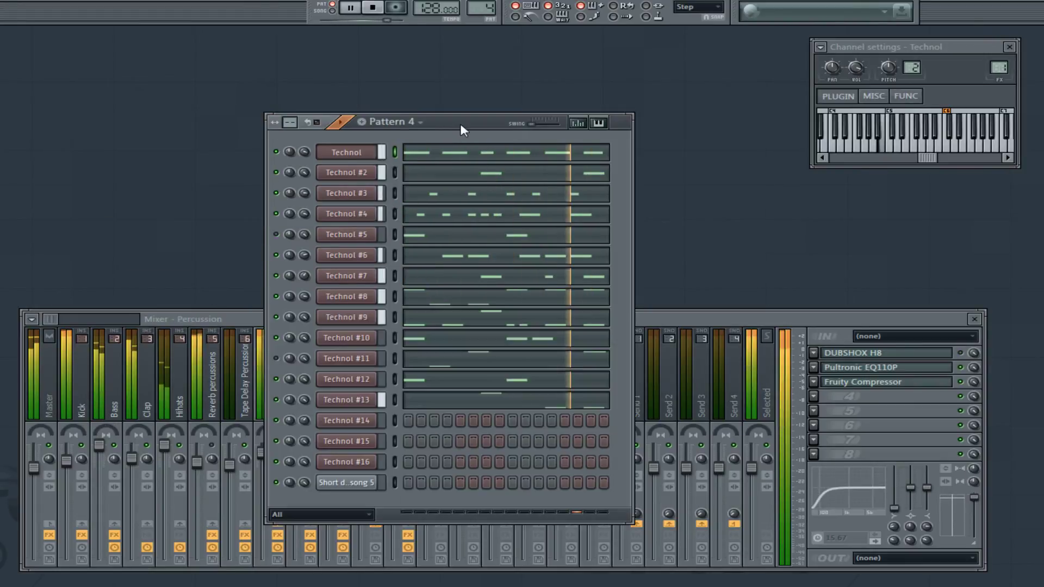
right_click(472, 7)
click(472, 7)
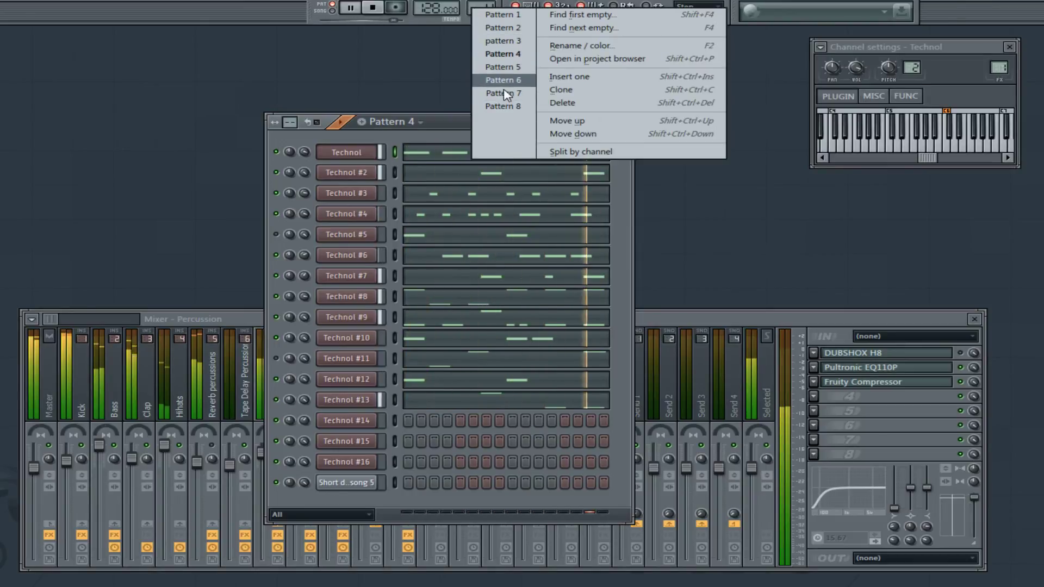
click(503, 80)
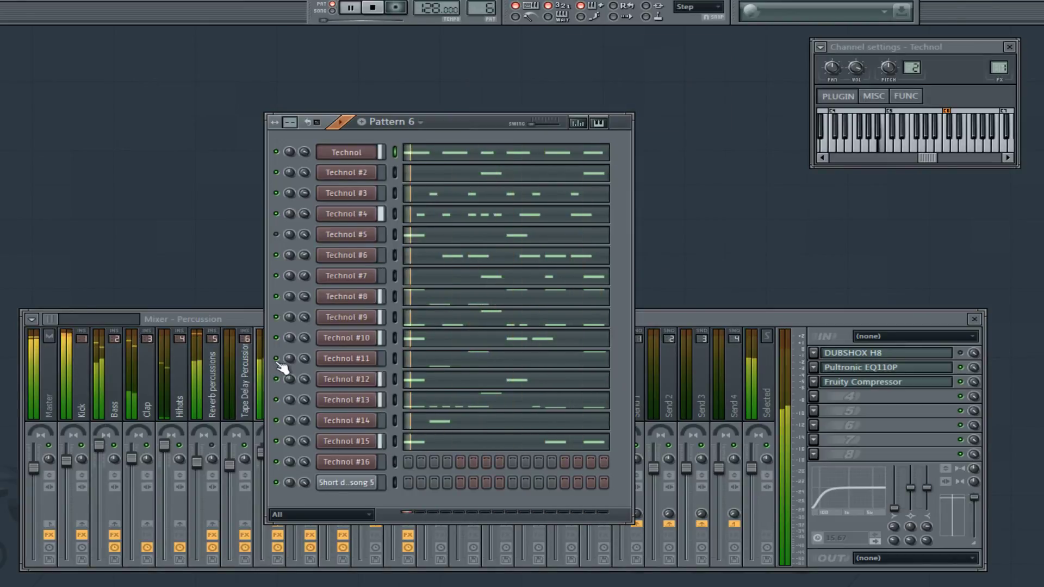
- Adjust the decay of a Fruity Peak Controller on the Kick track, load its sidechain preset, and close it
click(82, 377)
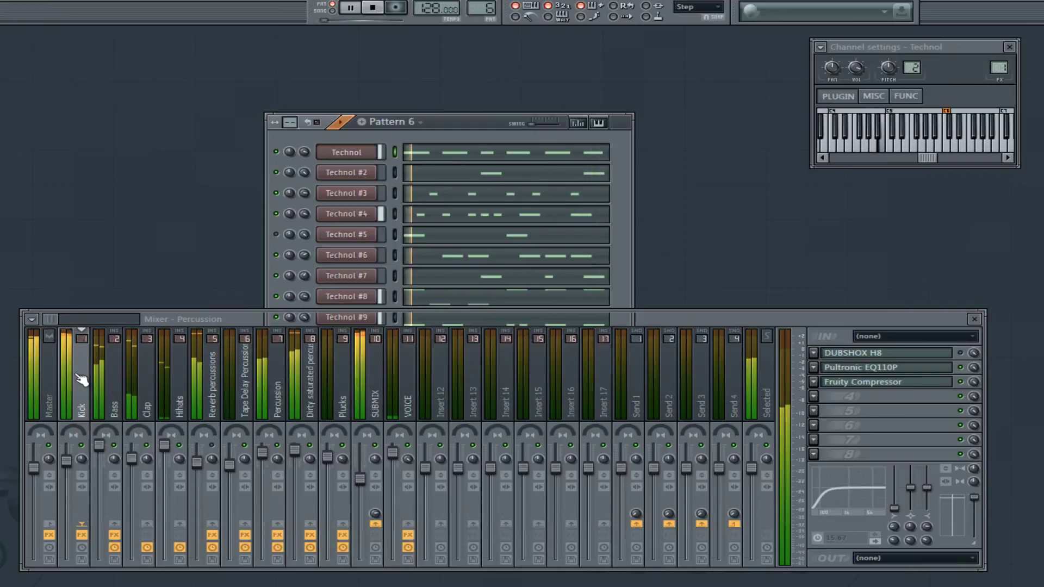
click(897, 410)
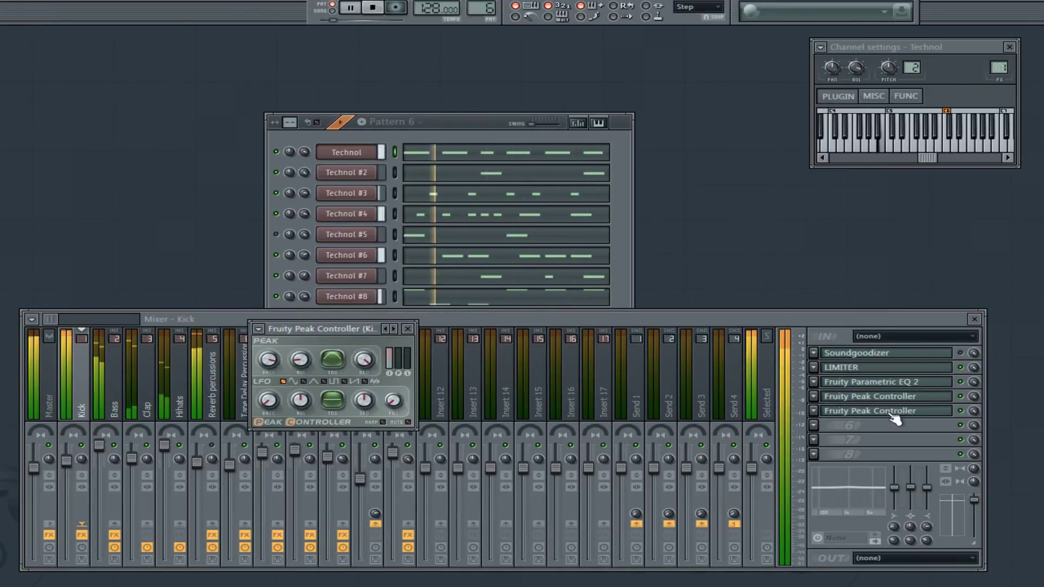
click(407, 329)
click(864, 410)
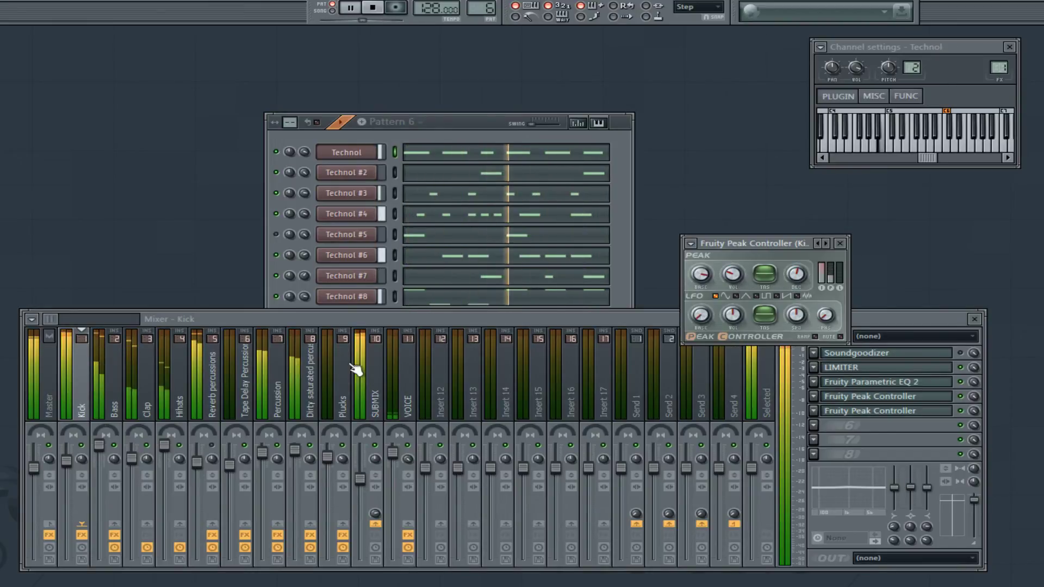
click(222, 445)
click(802, 277)
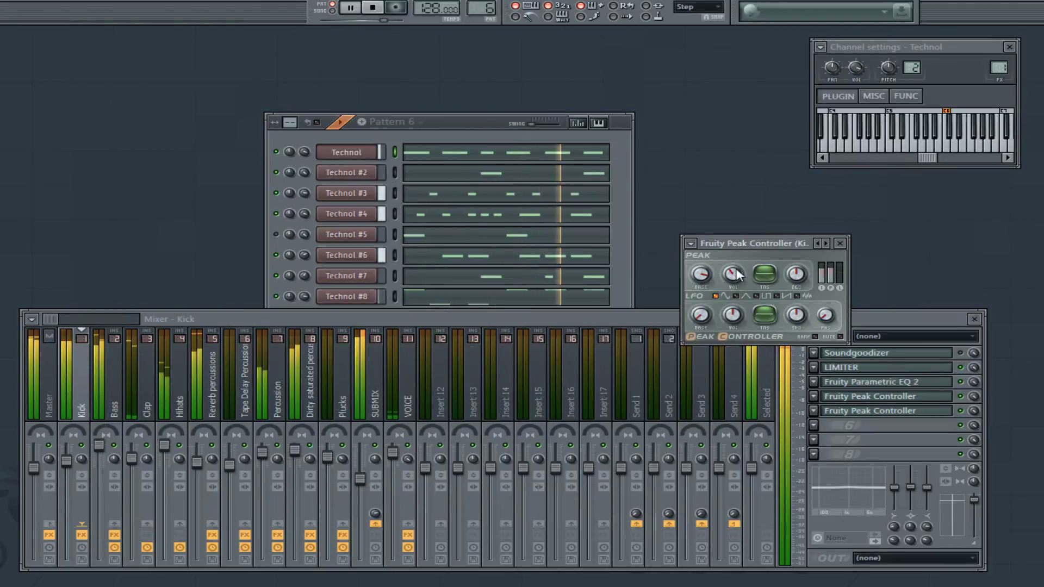
click(691, 243)
mouse_move(707, 280)
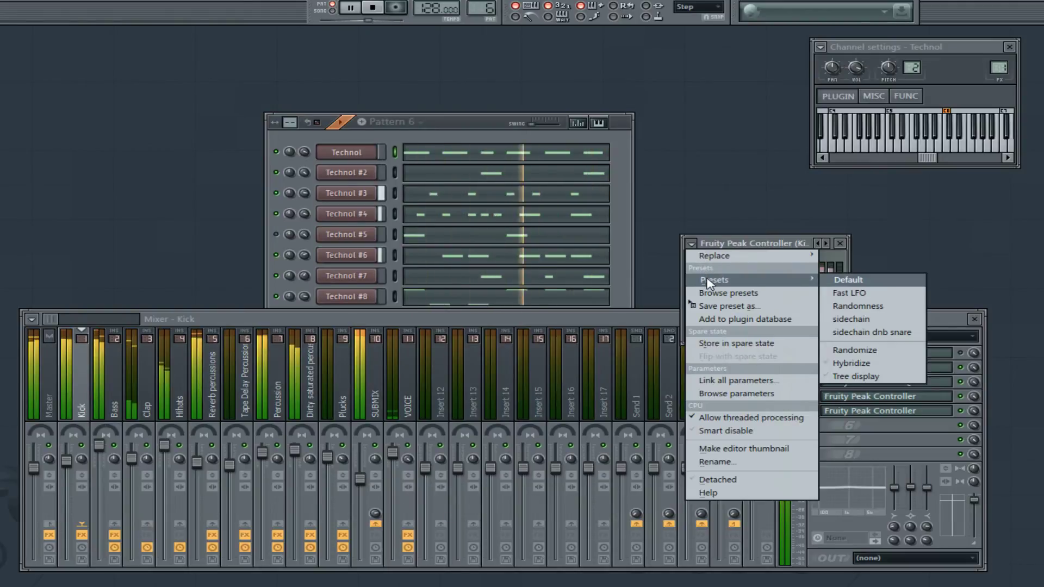
click(853, 321)
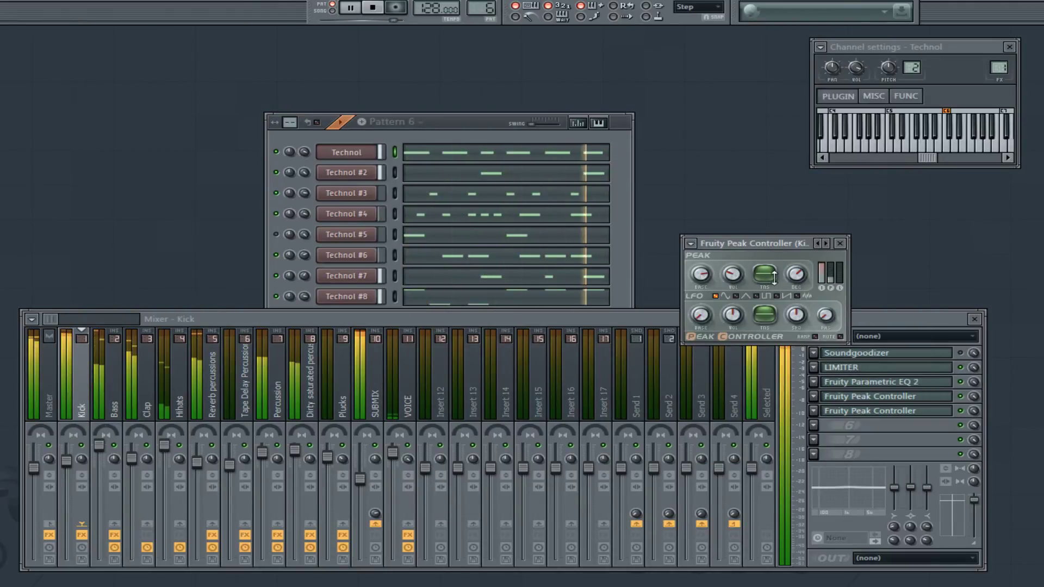
click(840, 243)
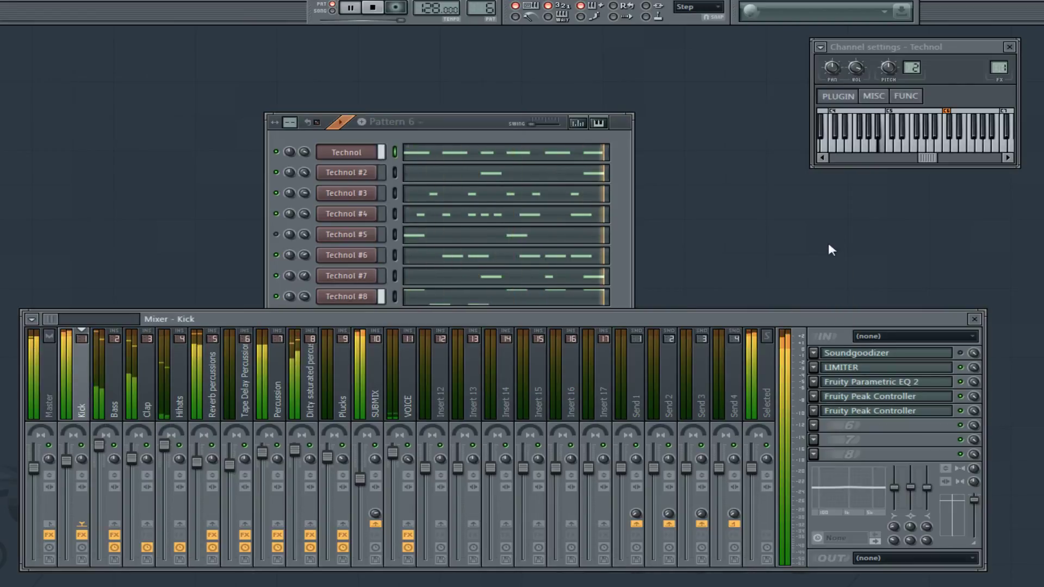
- Lower the Dirty saturated percussions track's volume fader slightly, select the SUBMIX track, and bring the channel rack forward
click(314, 447)
click(273, 458)
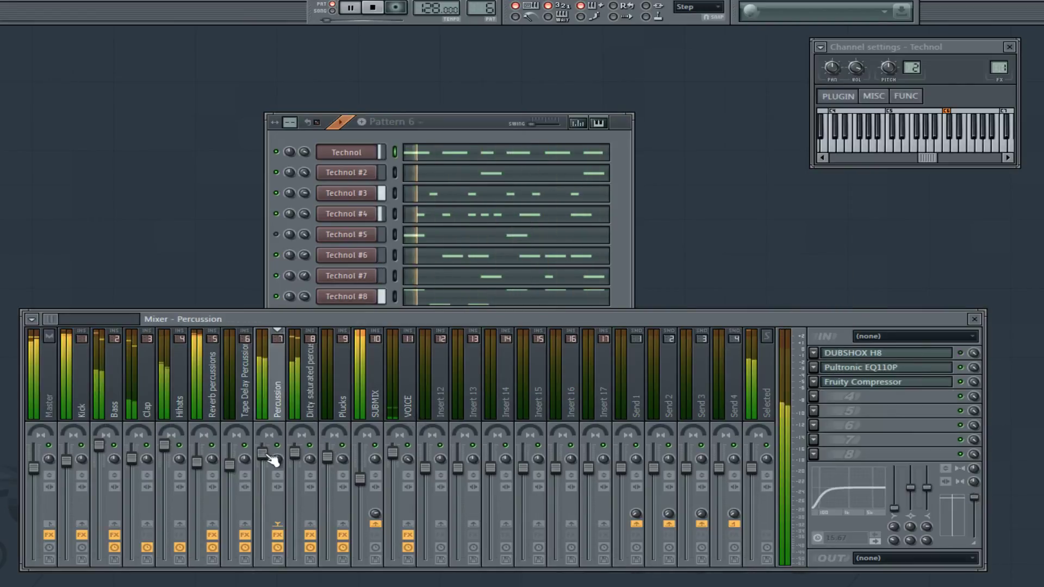
click(298, 443)
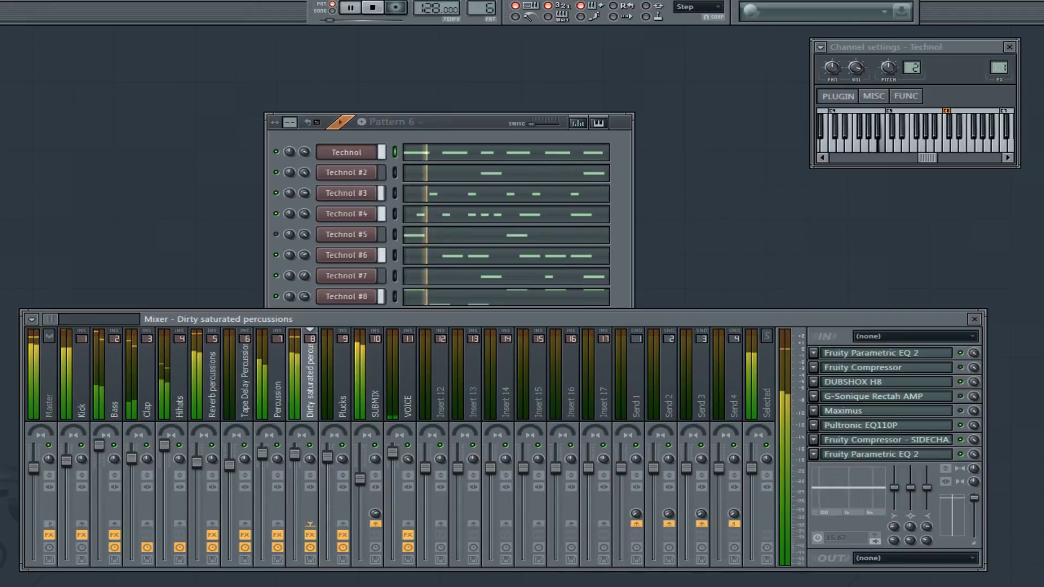
click(374, 406)
click(478, 184)
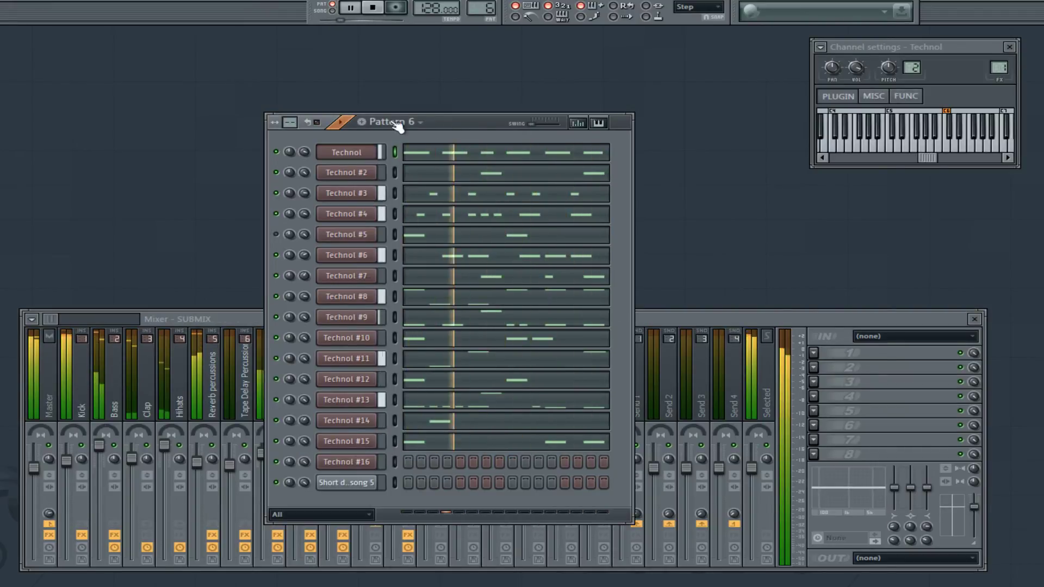
- Examine the Kick and Percussion effect chains and the Percussion track's Pultronic EQ110P settings
click(69, 387)
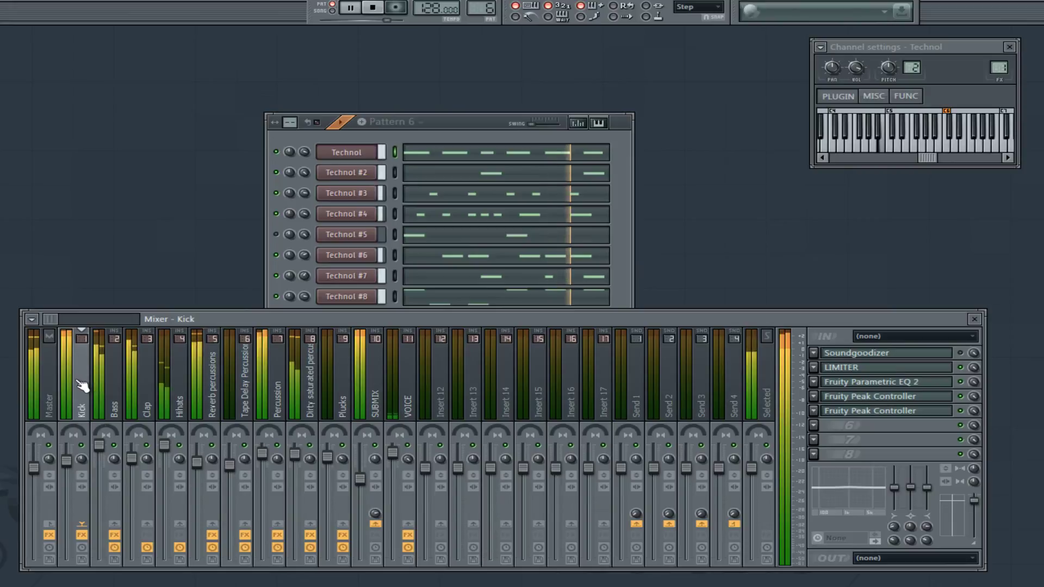
click(210, 380)
click(267, 396)
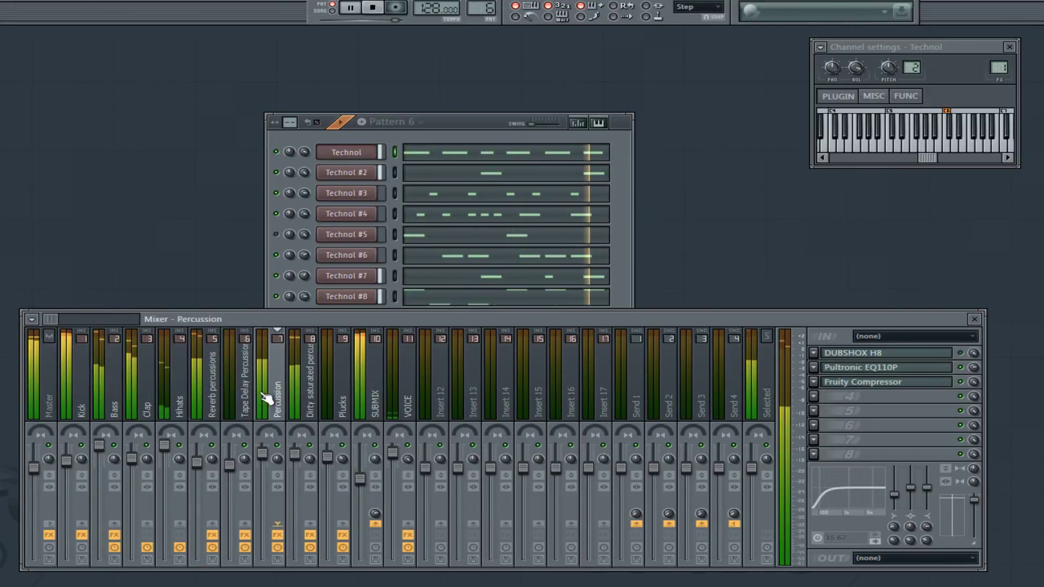
click(899, 370)
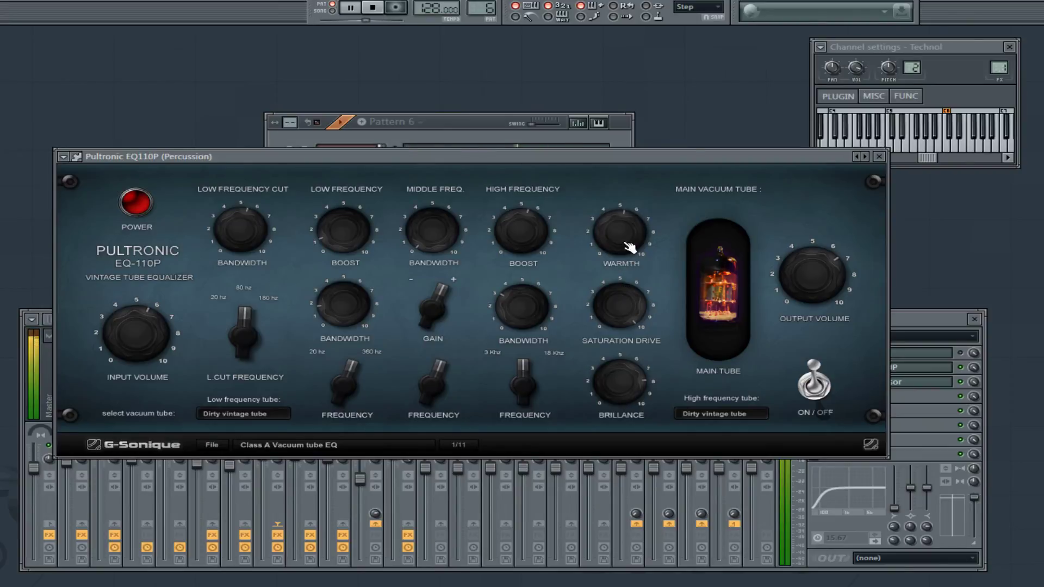
click(879, 156)
- Switch playback to Pattern 4, lower the Percussion track's volume fader slightly, and select the SUBMIX track
click(484, 7)
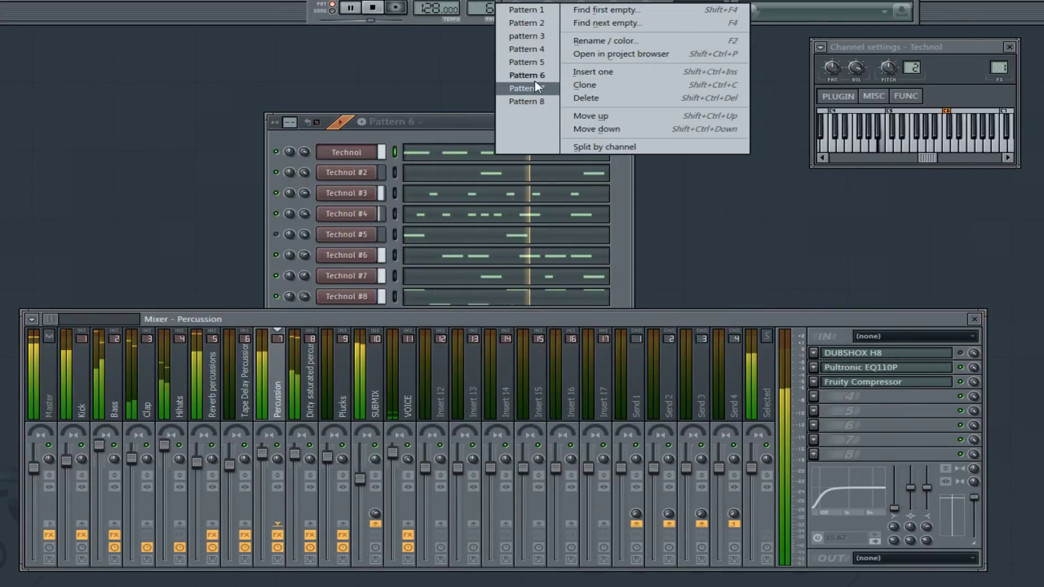
click(534, 80)
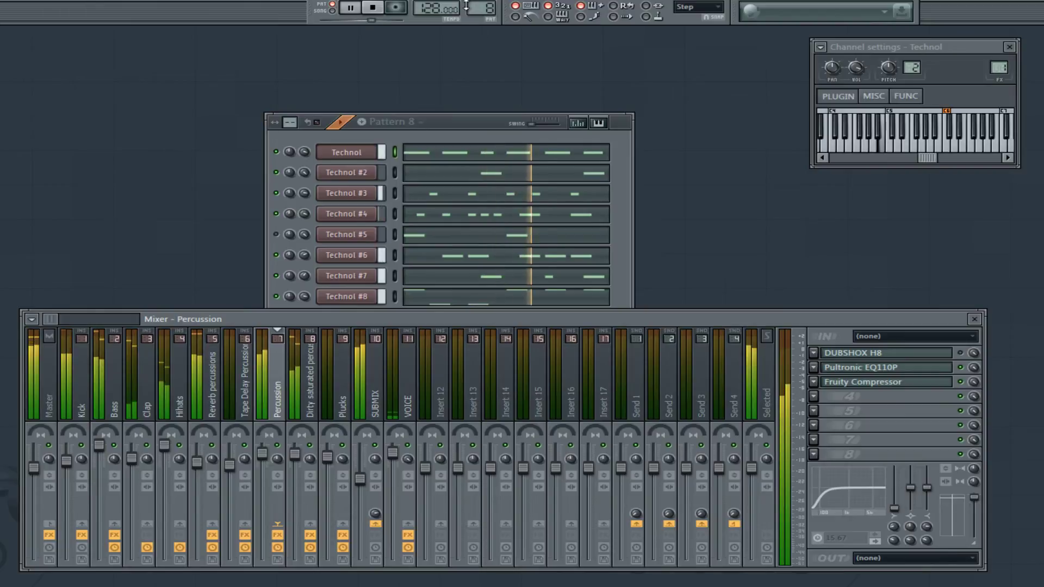
click(483, 7)
click(515, 50)
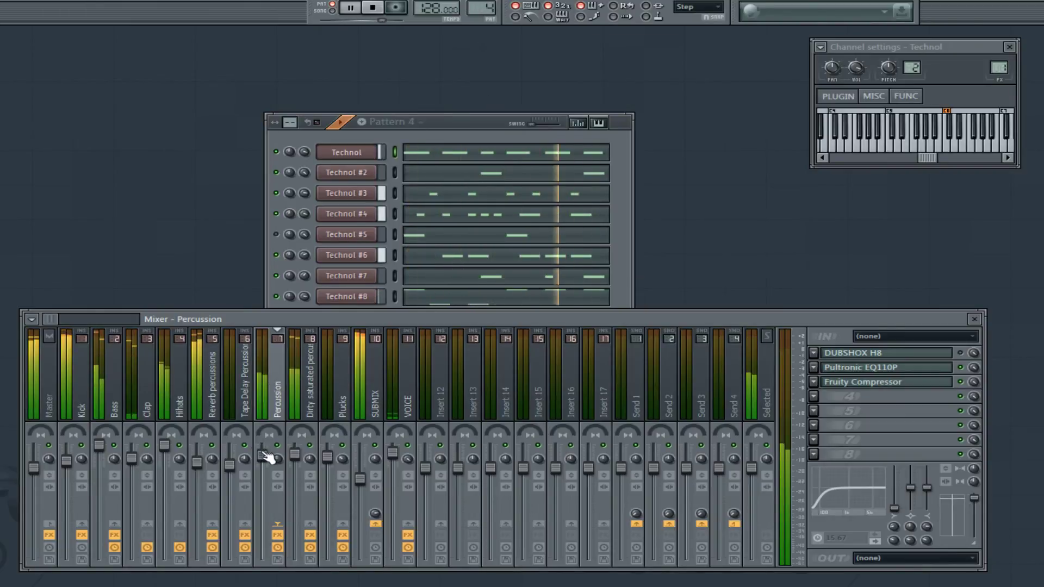
click(207, 458)
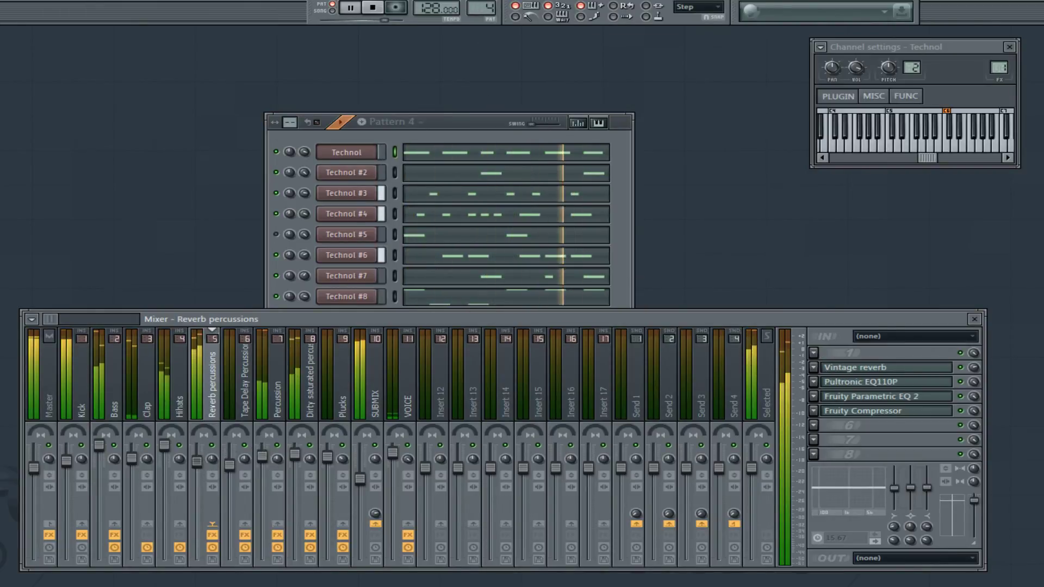
click(365, 387)
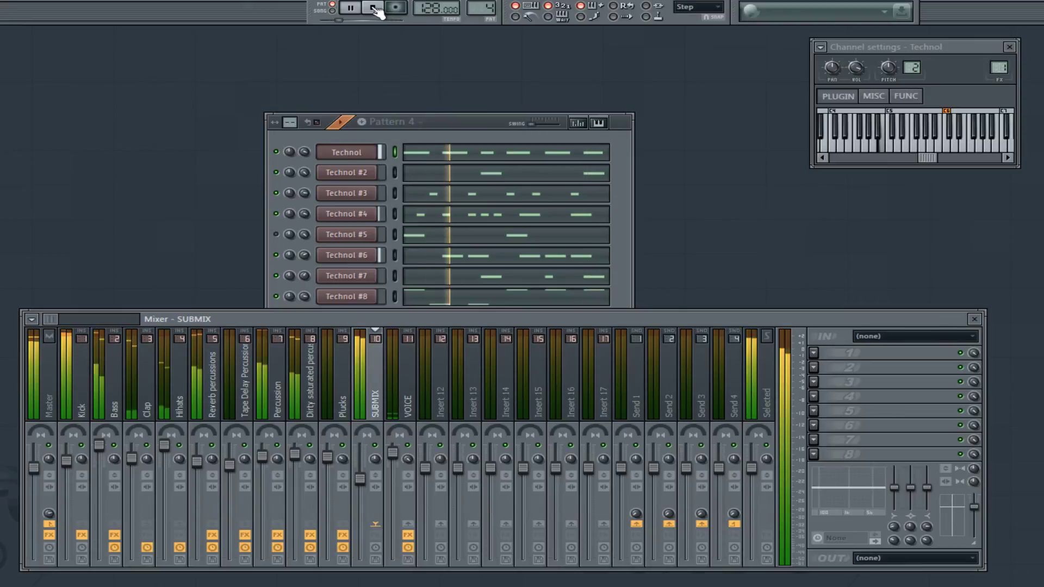
- Adjust the Sub, Analog noise and Perc levels of the Technol channel's BEAT KIT 3 instrument and close it
click(349, 157)
click(351, 161)
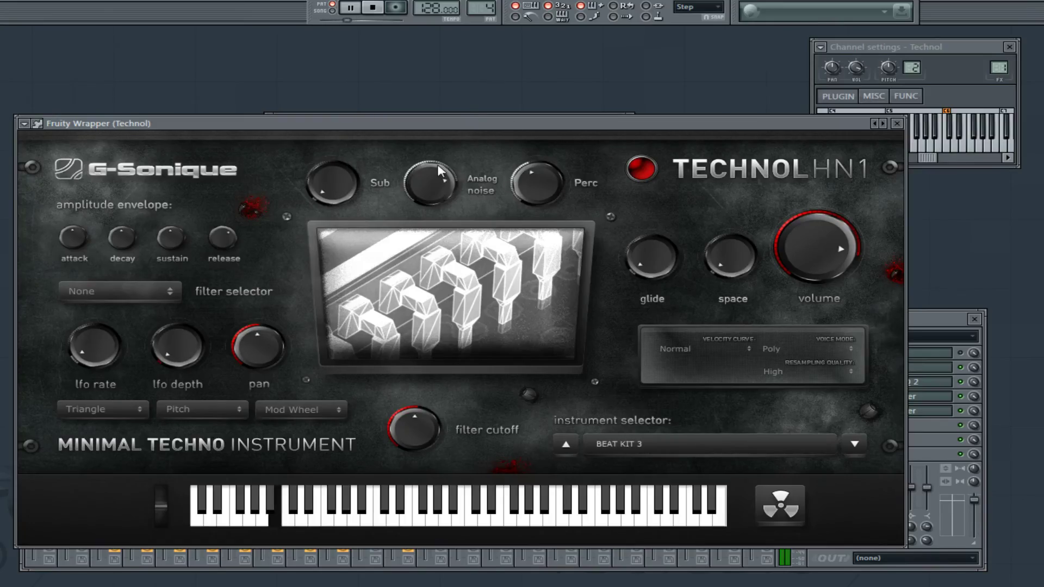
drag(334, 175, 329, 188)
drag(438, 182, 437, 180)
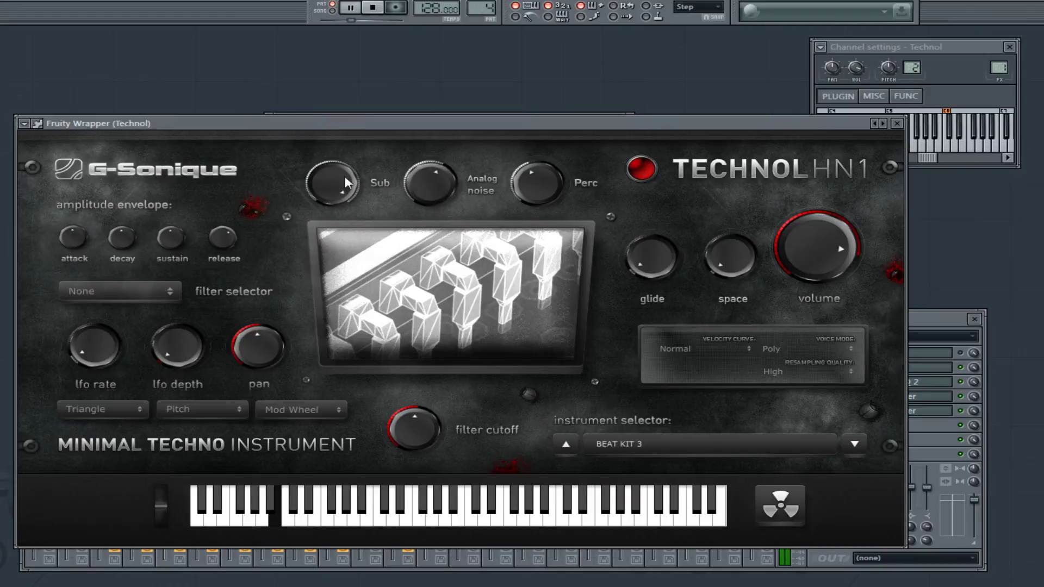
drag(345, 177, 346, 192)
drag(544, 179, 550, 194)
click(894, 124)
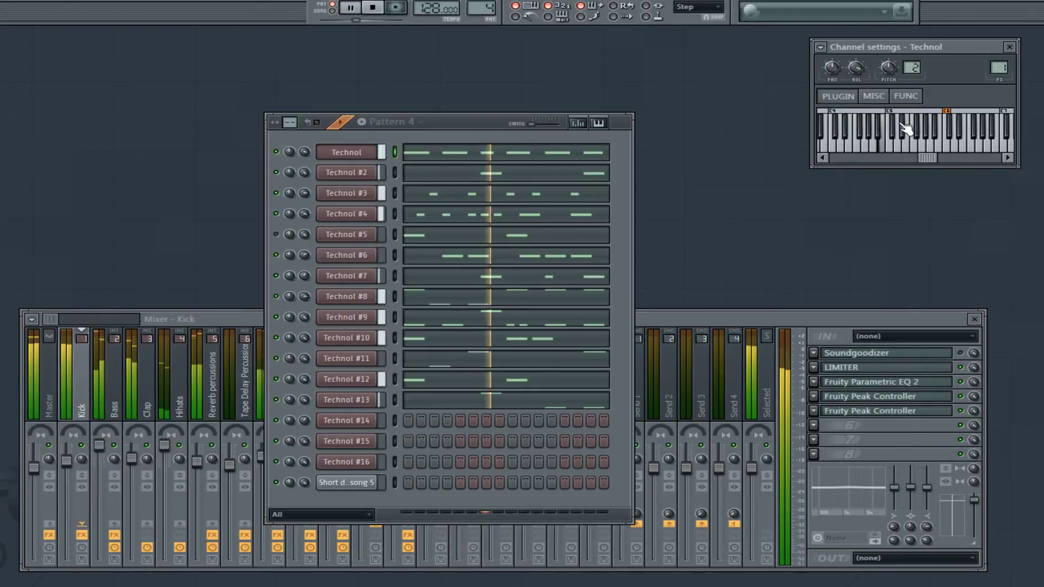
- Raise the Analog noise and Perc levels of Technol #13, close it, and check the Technol #9 instrument
click(366, 398)
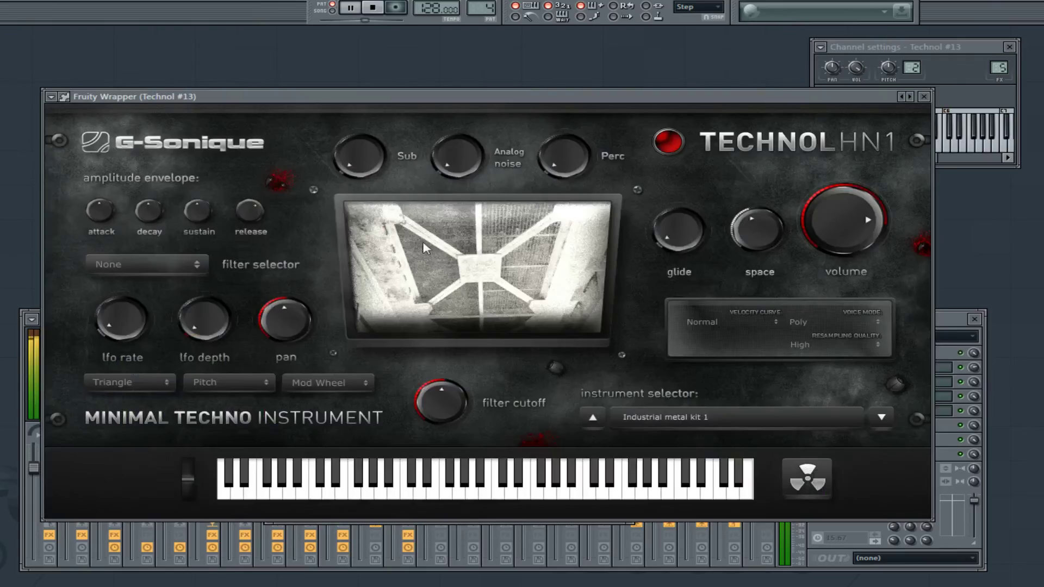
drag(553, 106, 552, 212)
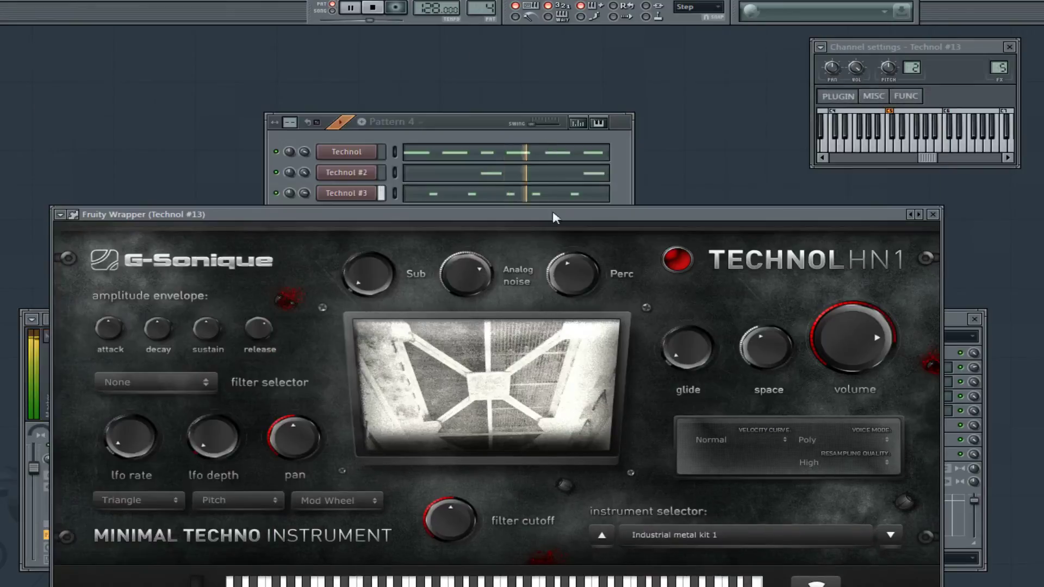
click(924, 217)
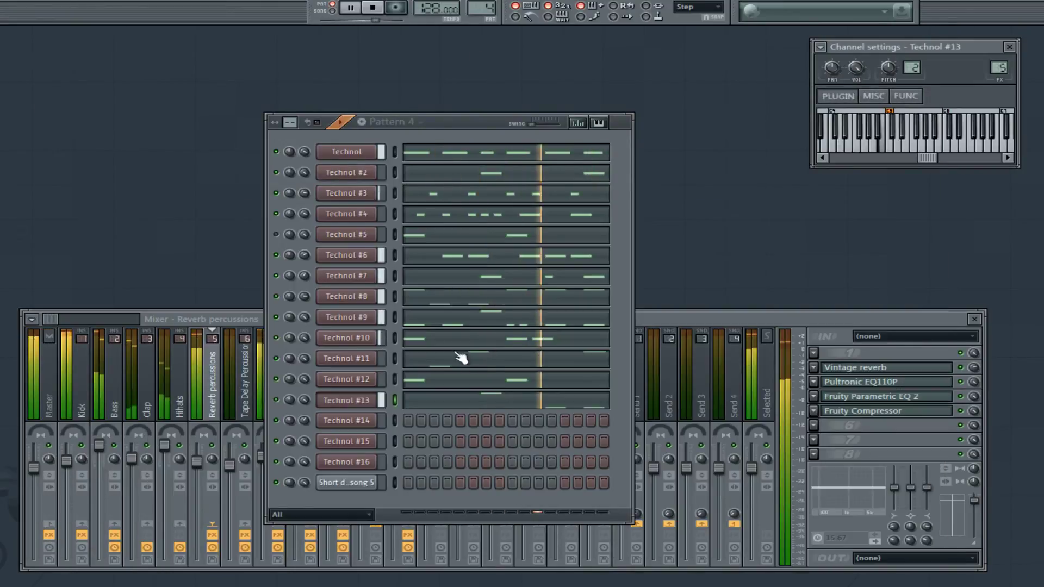
click(347, 316)
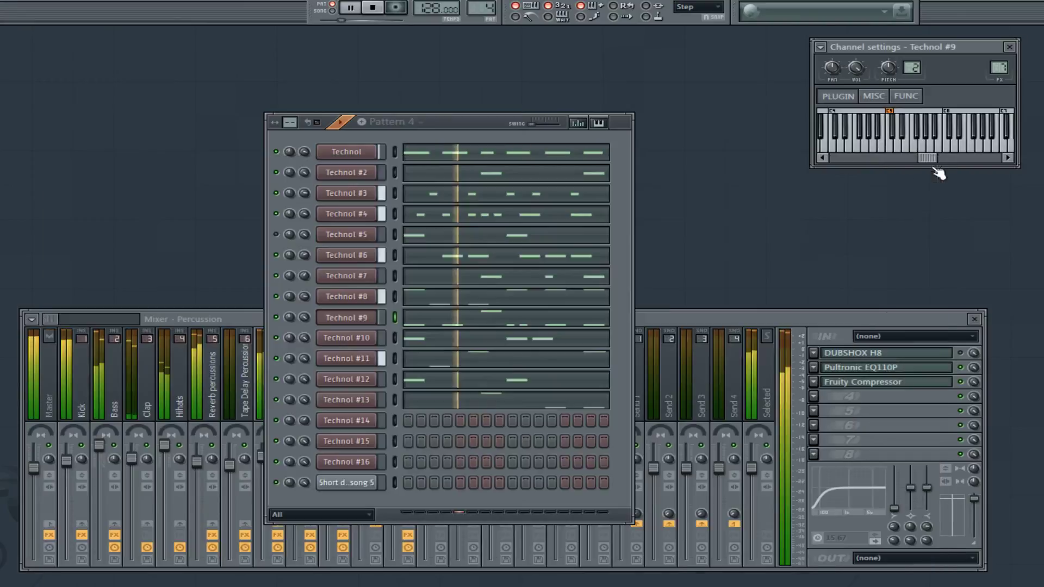
click(928, 164)
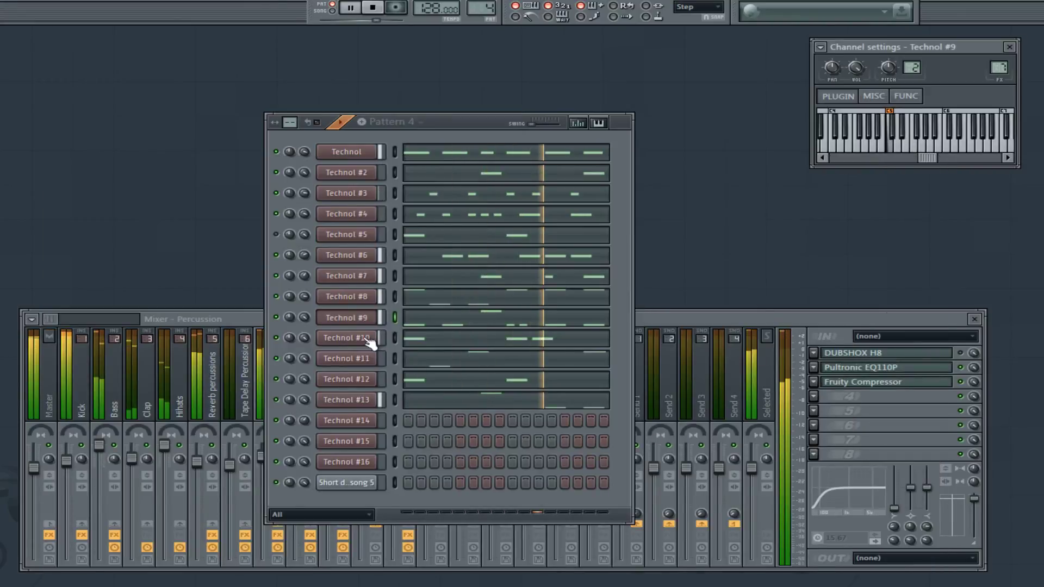
- Raise the Sub, Analog noise, Perc and space levels of Technol #10's Industrial kit 2 instrument and close it
click(363, 337)
drag(635, 182, 637, 143)
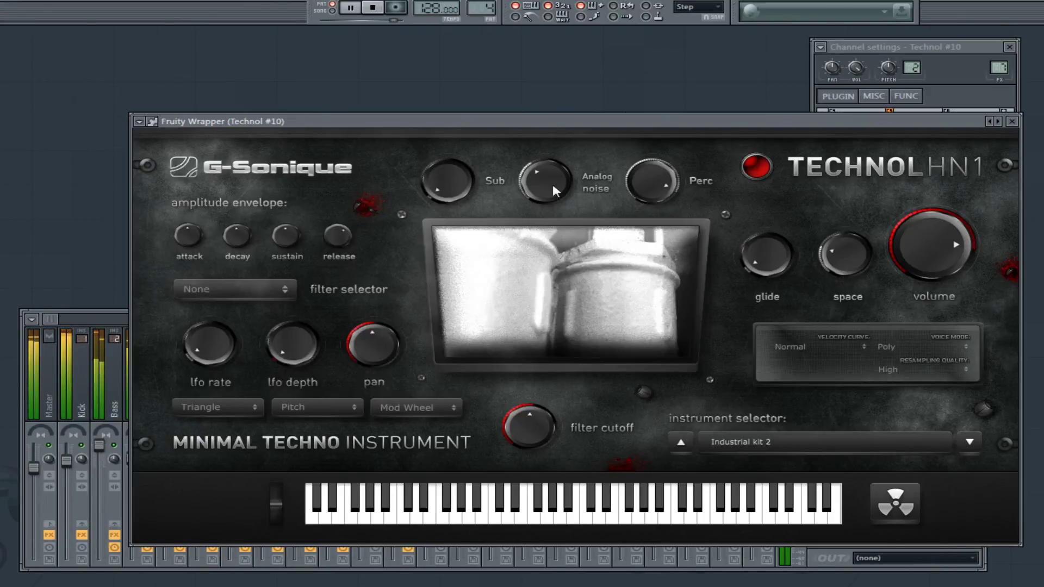
drag(552, 184, 631, 139)
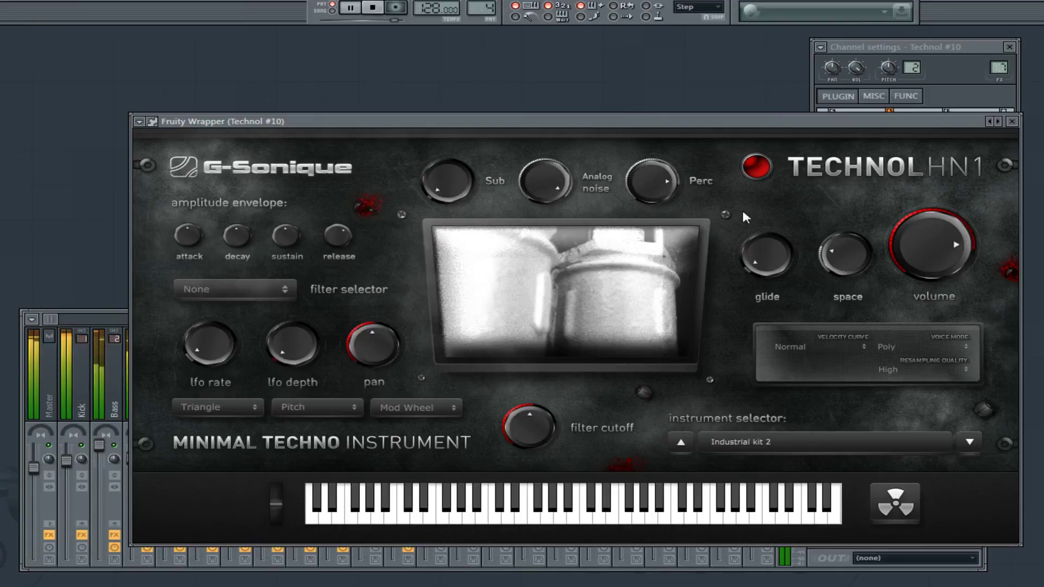
drag(838, 248, 834, 189)
drag(564, 170, 566, 176)
drag(446, 183, 490, 67)
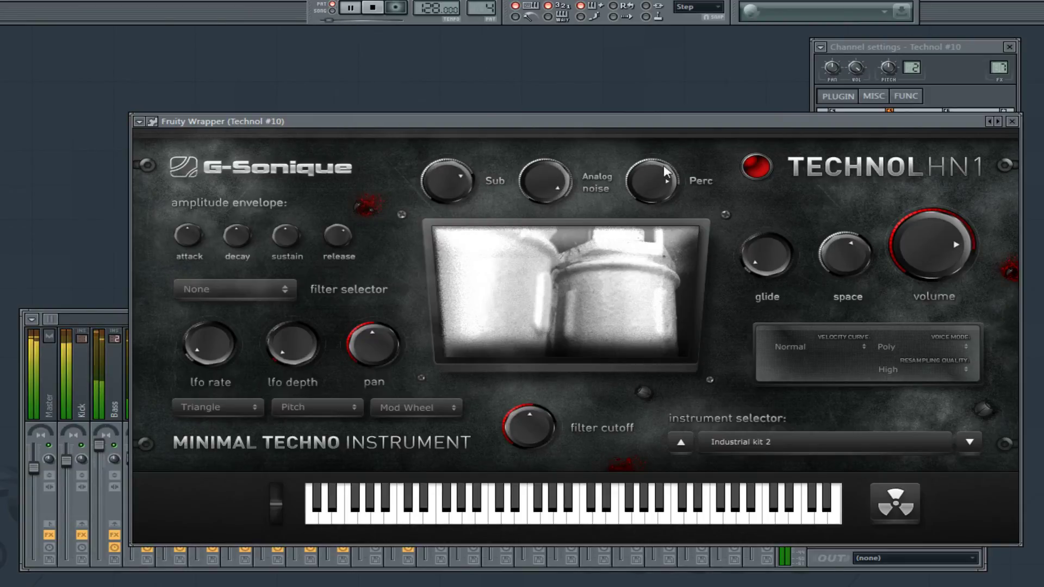
click(1011, 121)
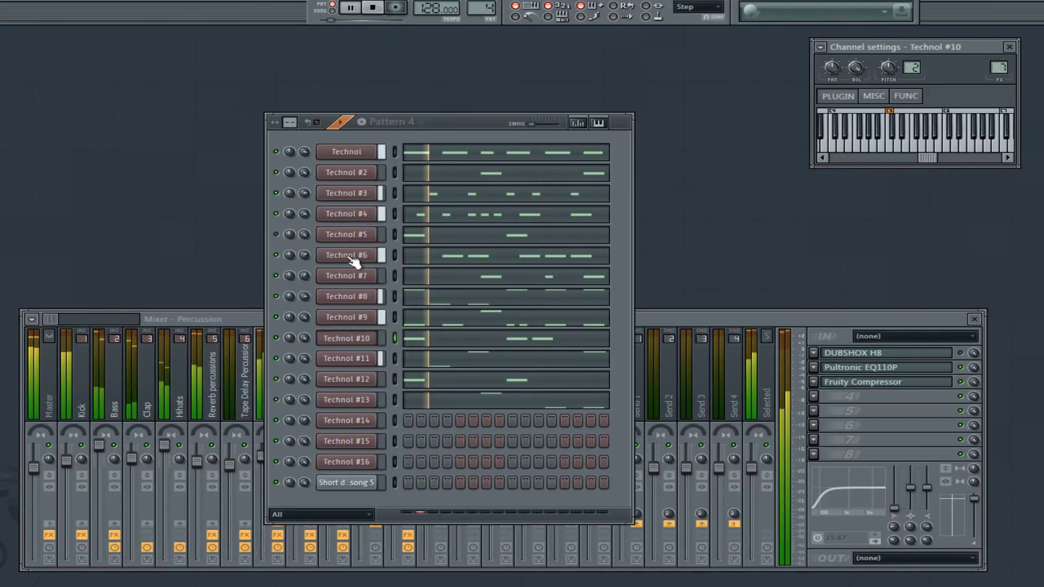
- Add moderate Analog noise and Perc to Technol #11's Dungeon kit 1, restarting playback to fine-tune both levels by ear
click(372, 7)
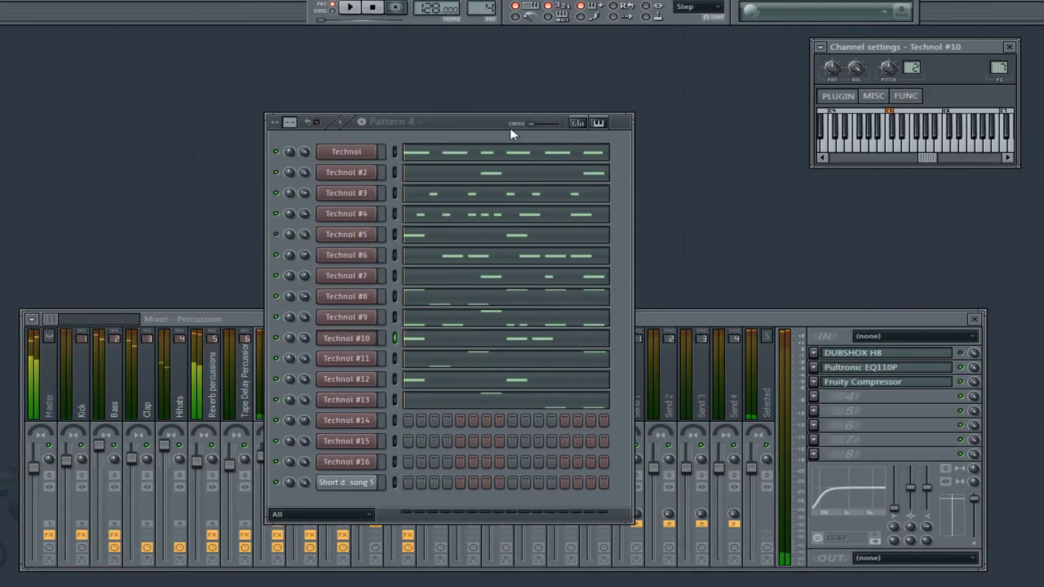
click(354, 362)
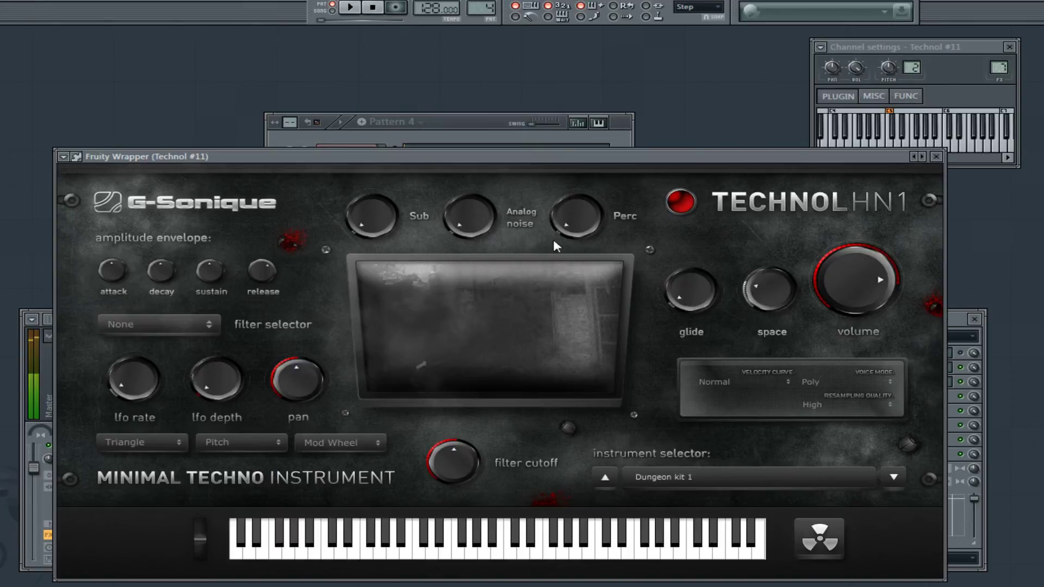
drag(581, 223, 583, 148)
drag(453, 223, 499, 165)
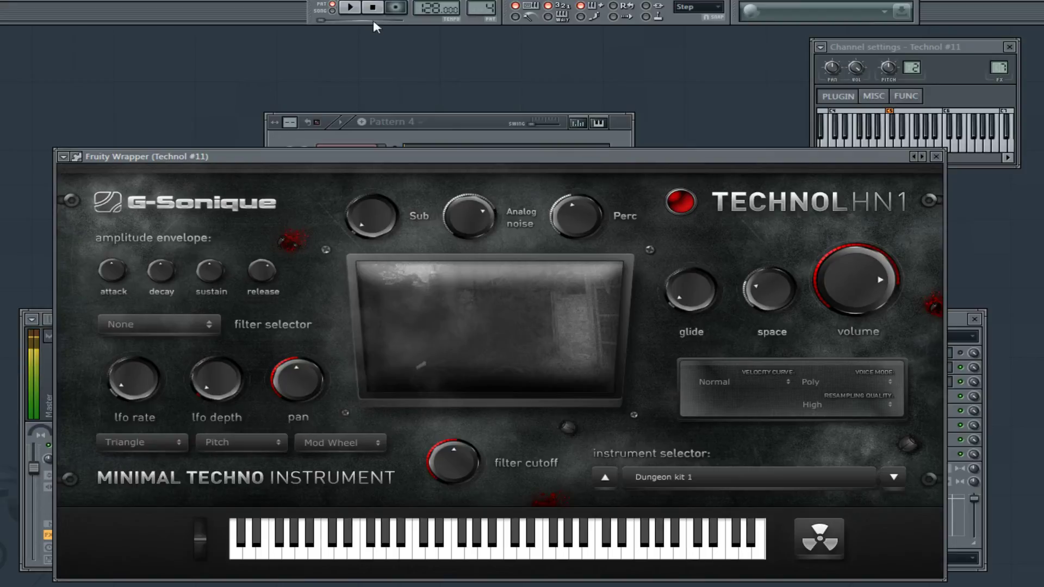
click(350, 7)
drag(471, 213, 466, 236)
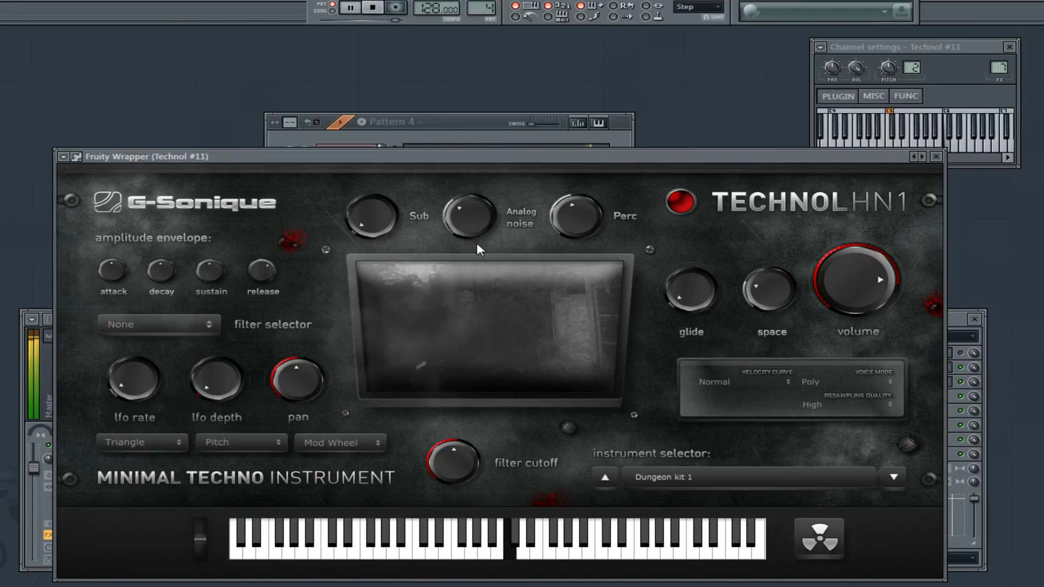
click(559, 215)
click(454, 215)
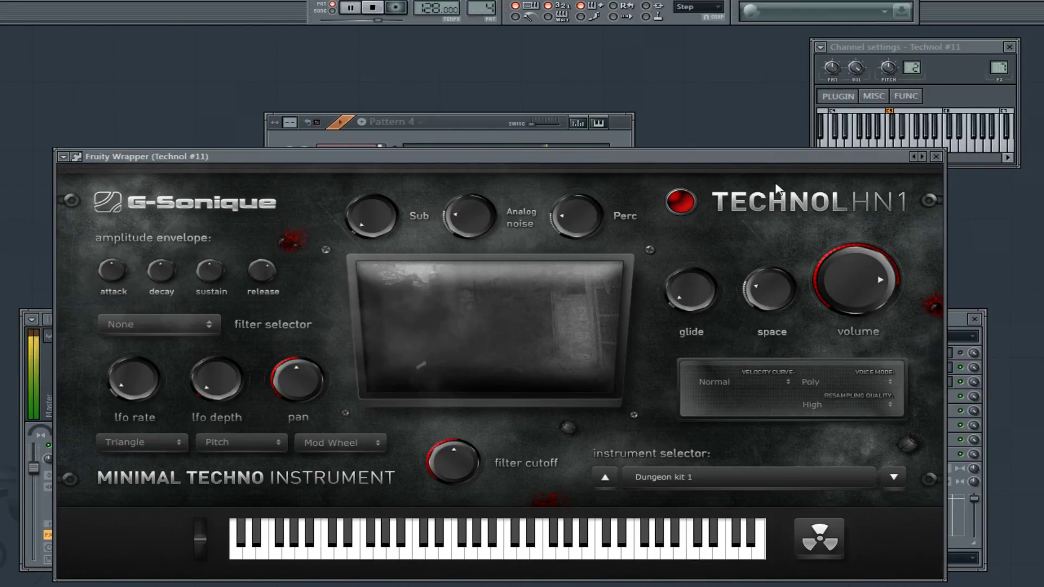
- In Technol #4's Digital bass 1, raise the Sub level to about midway, turn Analog noise down, keep Perc low, and close the instrument
click(936, 156)
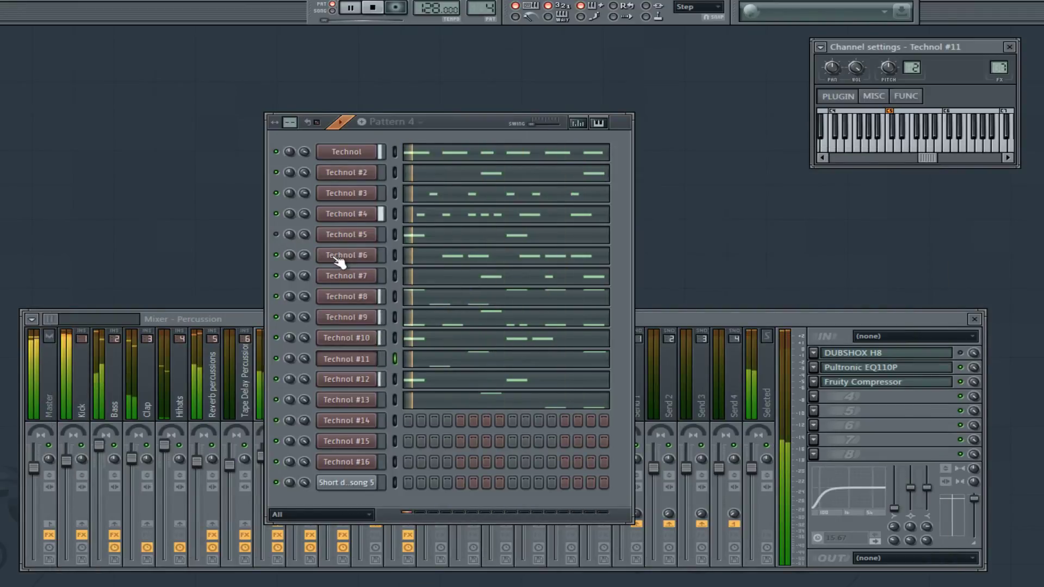
click(342, 215)
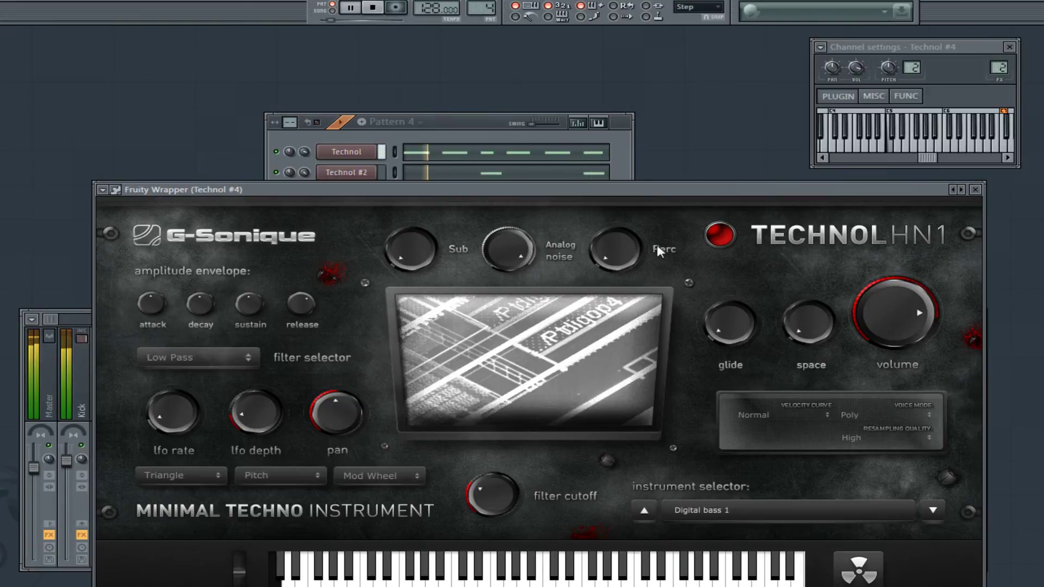
drag(617, 257, 617, 229)
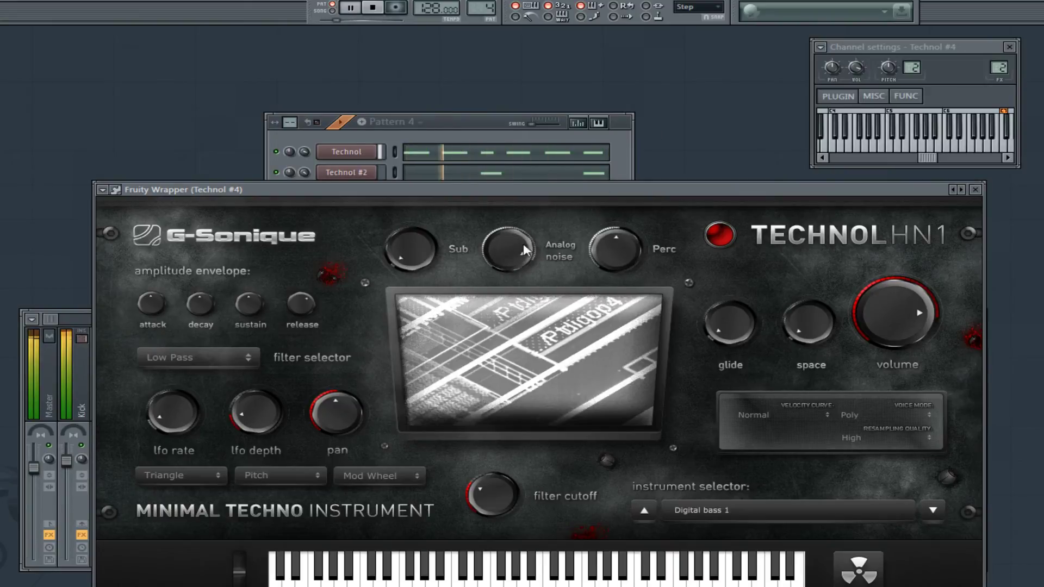
drag(523, 247, 516, 304)
drag(406, 269, 407, 236)
drag(612, 256, 609, 312)
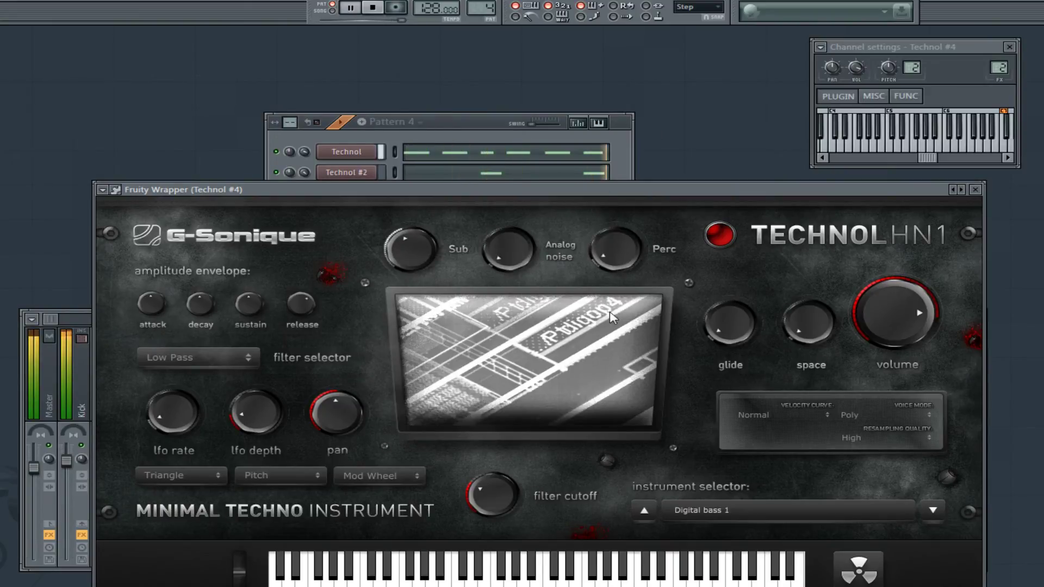
click(723, 509)
click(974, 190)
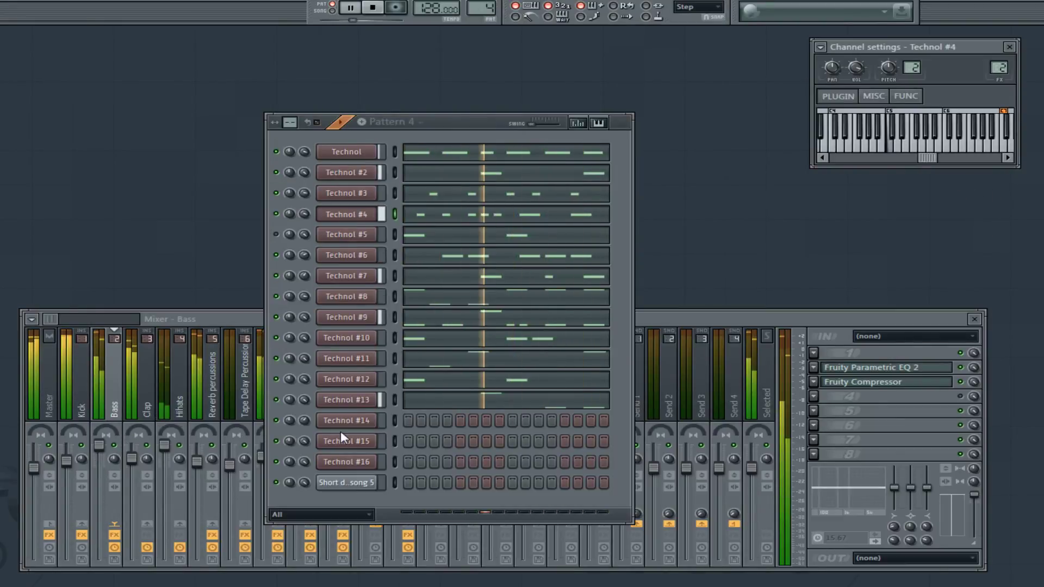
- Check the Fruity Compressor settings on the Bass mixer track, close them, and select the Reverb percussions track
click(864, 381)
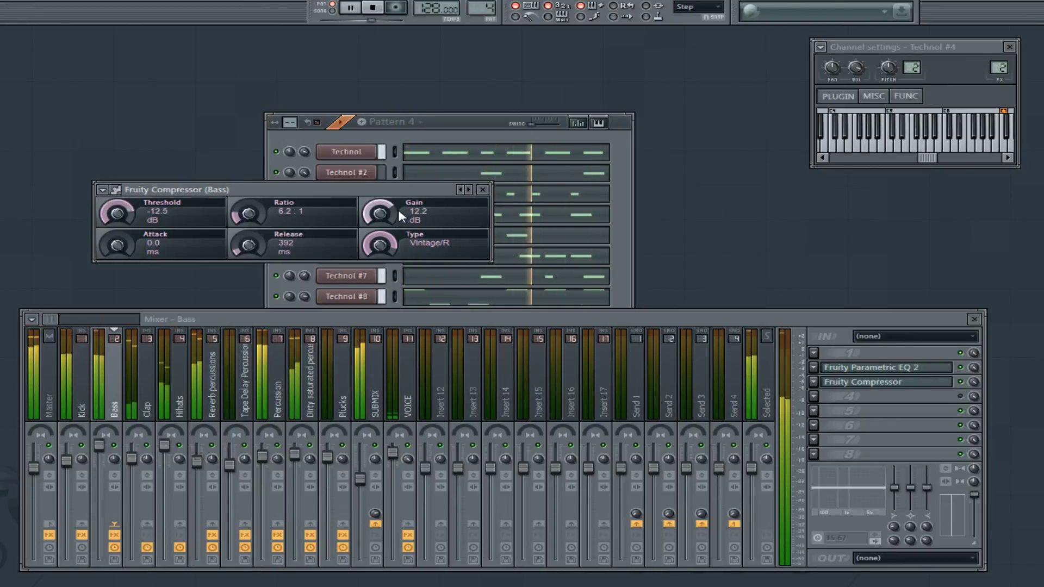
click(482, 190)
click(211, 375)
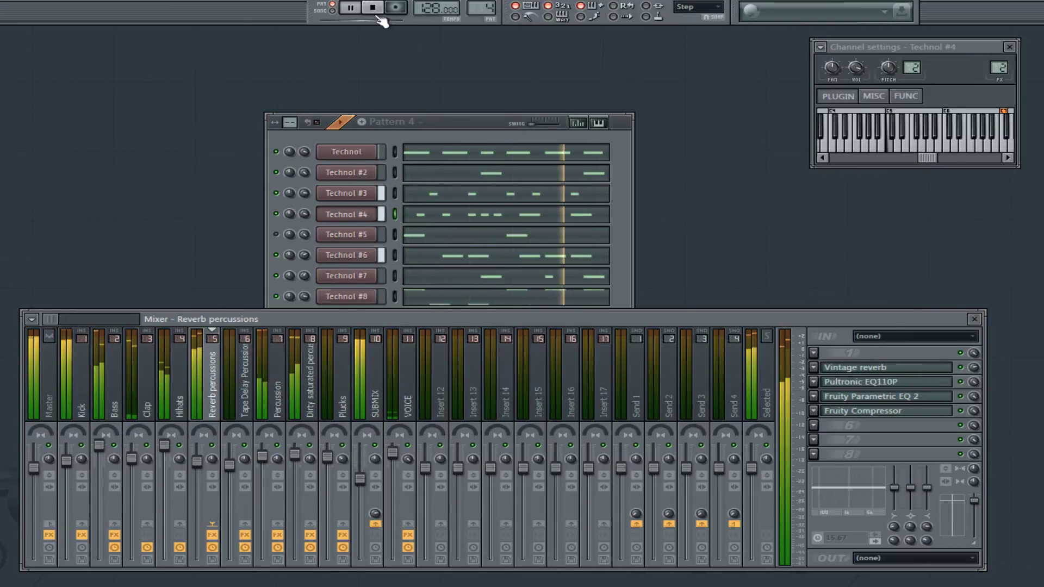
- Apply a Low Pass filter to the first Technol channel's BEAT KIT 3 and lower its filter cutoff to a low setting
click(366, 156)
click(365, 156)
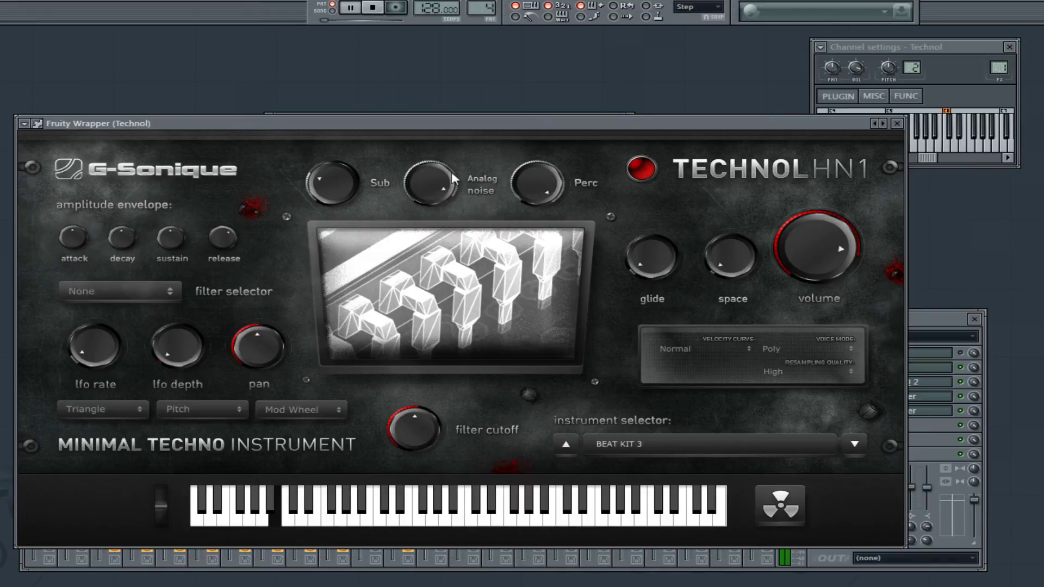
click(120, 292)
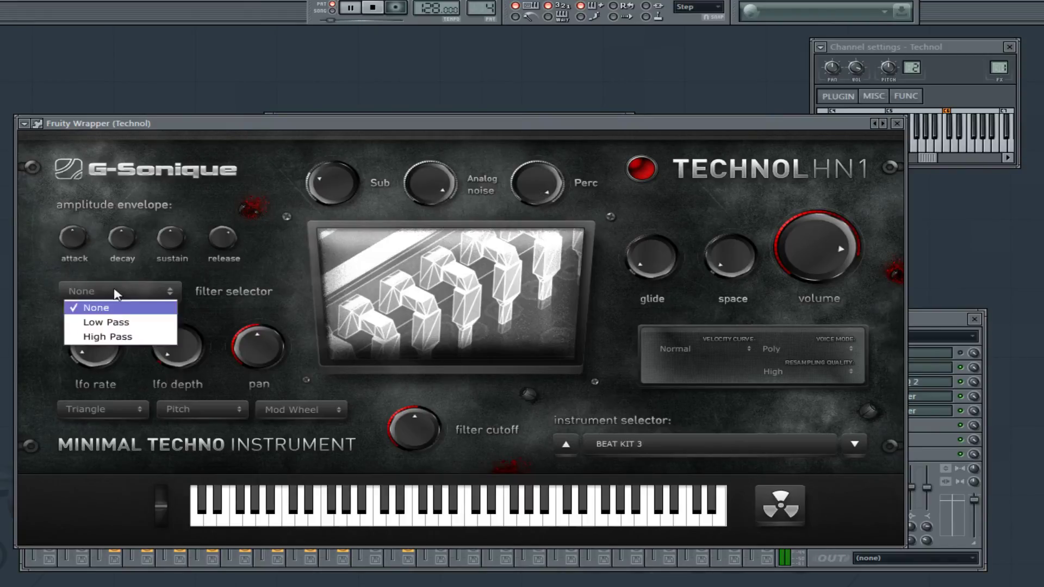
click(105, 321)
drag(405, 416, 413, 442)
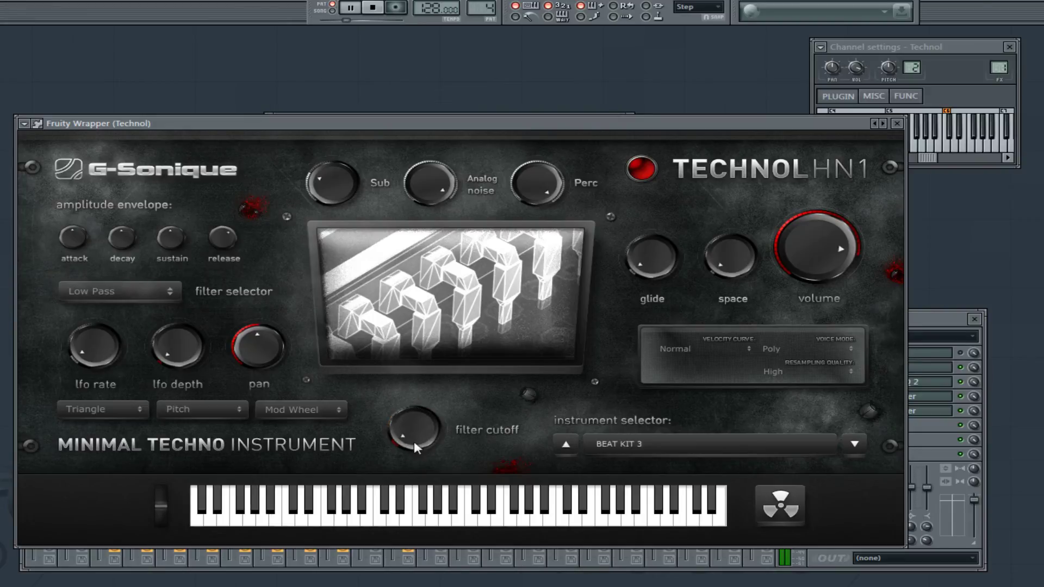